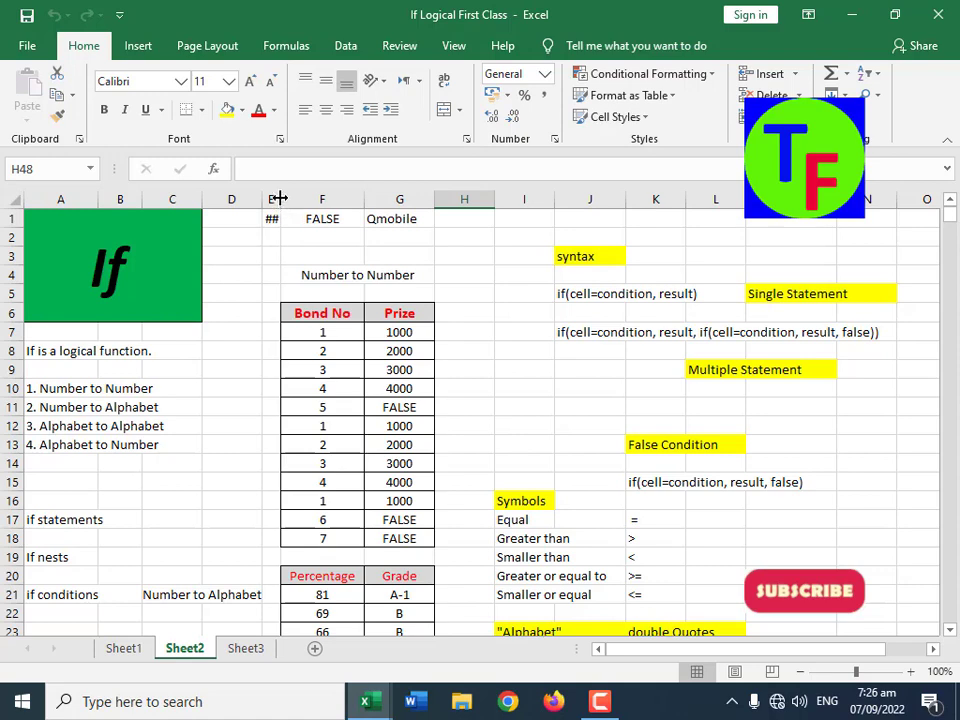
# Step: Widen column E enough to show the full value in its first row
pyautogui.moveTo(279, 196); pyautogui.dragTo(298, 196)
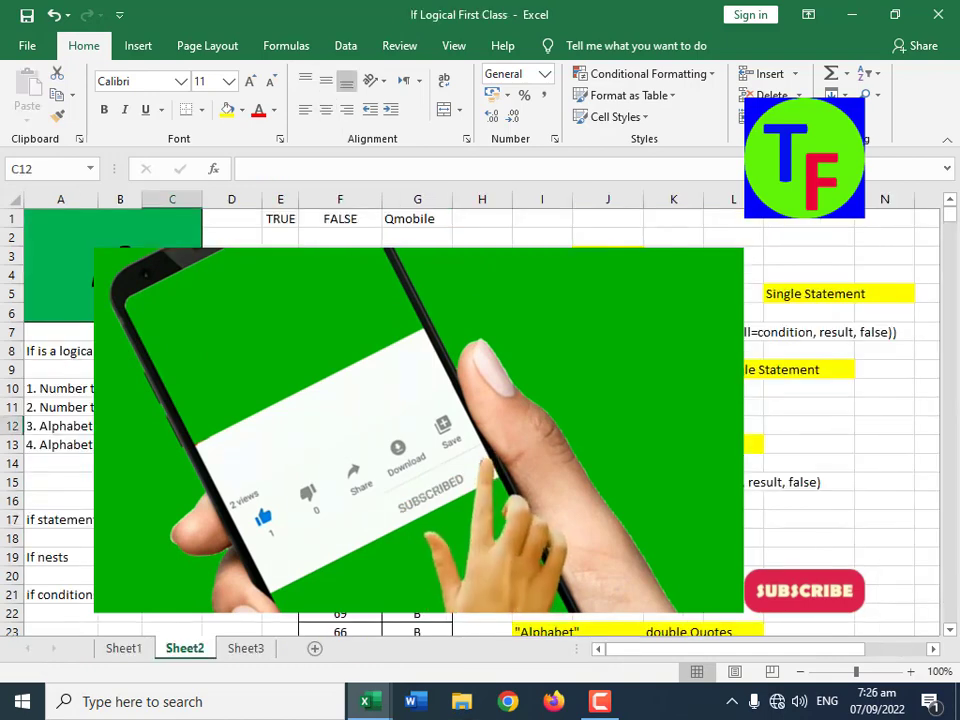
pyautogui.click(55, 280)
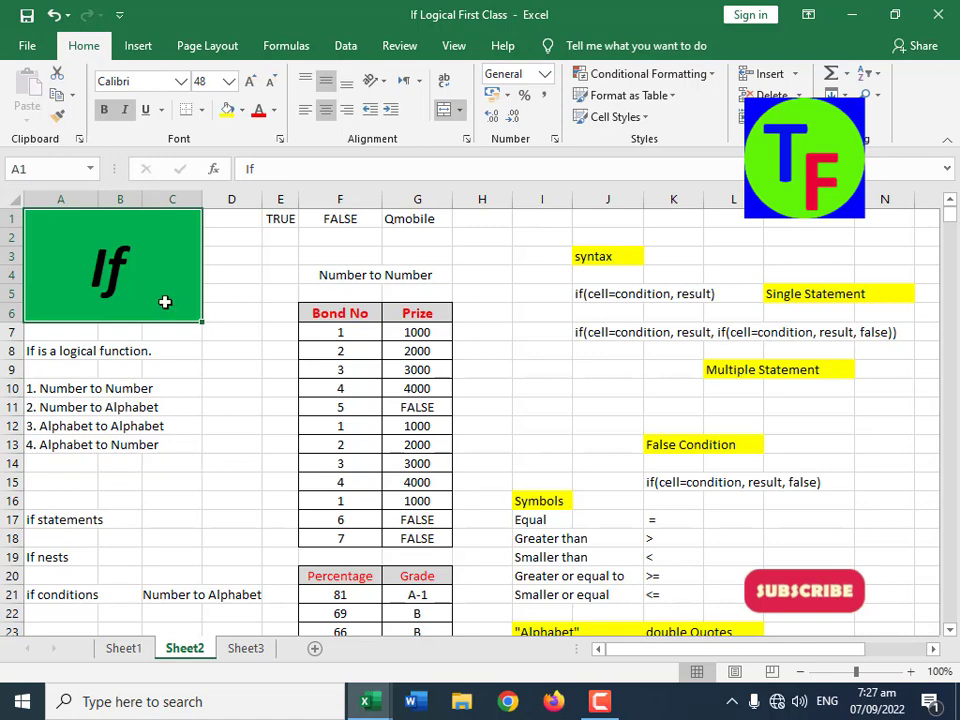
# Step: Clear all bond numbers from F7:F18 in the Number to Number table
pyautogui.click(223, 385)
pyautogui.click(167, 257)
pyautogui.moveTo(343, 334); pyautogui.dragTo(343, 529)
pyautogui.press('Delete')
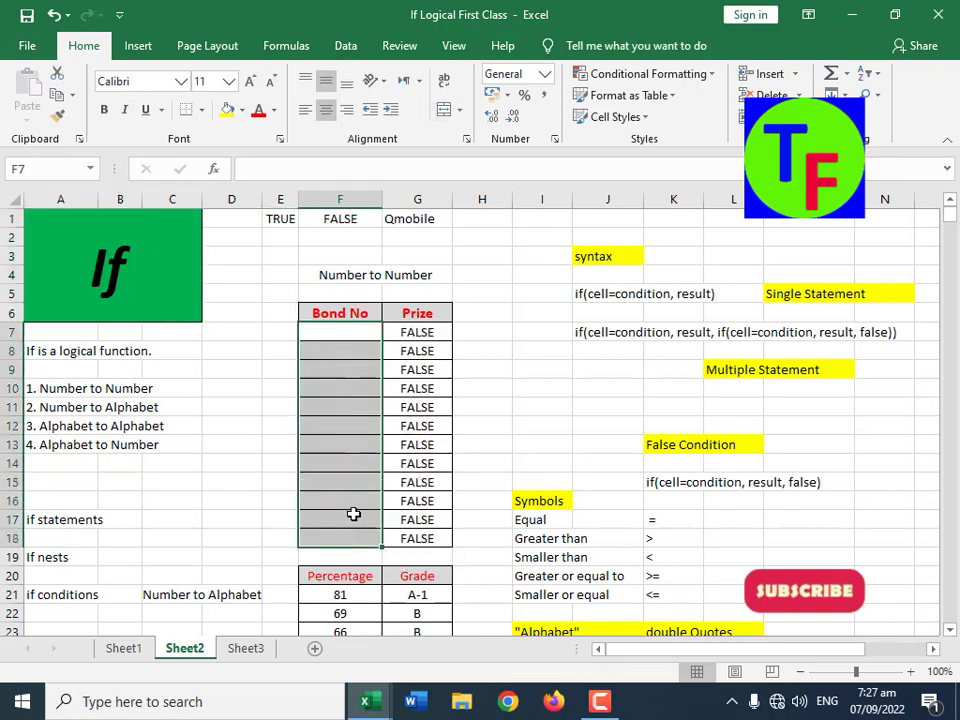
# Step: Enter the bond numbers 1, 2, 3, 4, 5 and 6 in cells F7 through F12
pyautogui.click(356, 337)
pyautogui.write('1')
pyautogui.press('Return')
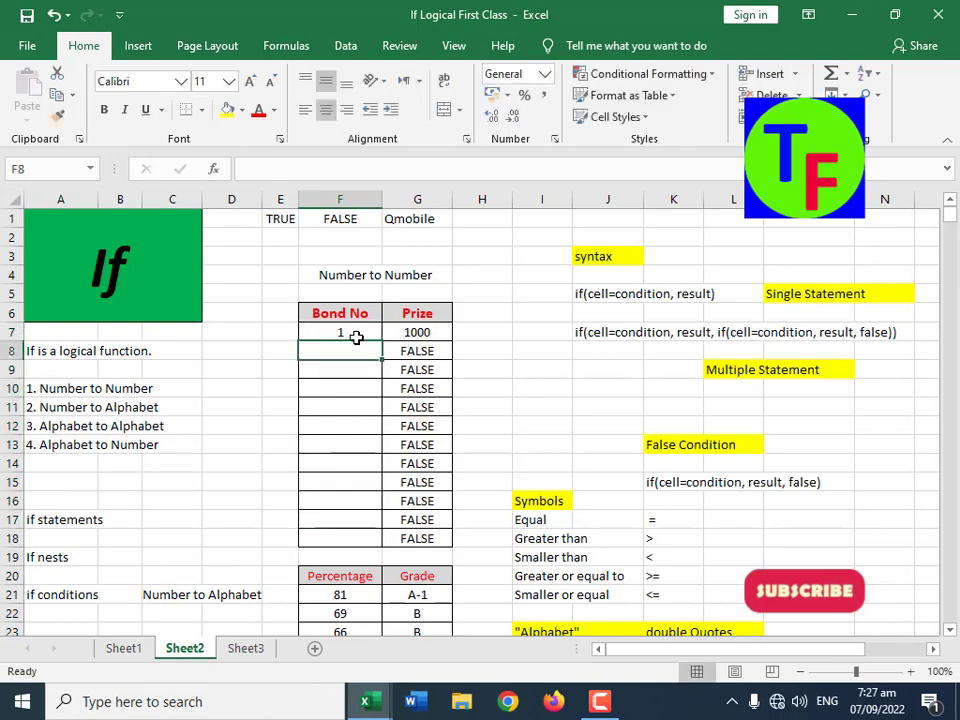
pyautogui.write('2')
pyautogui.press('Return')
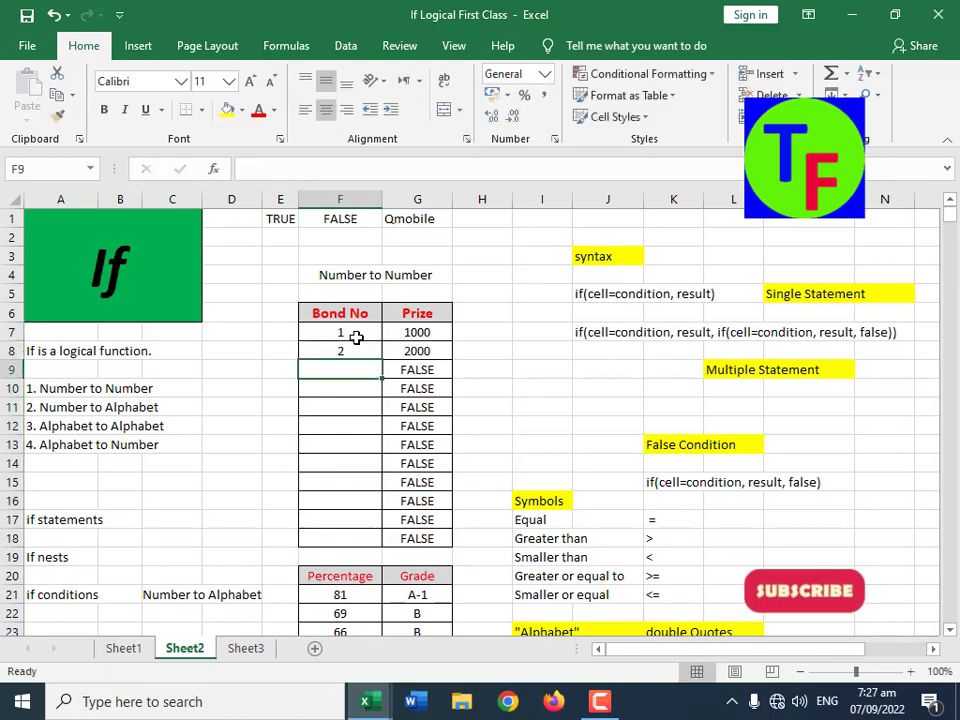
pyautogui.write('3')
pyautogui.press('Return')
pyautogui.write('4')
pyautogui.press('Return')
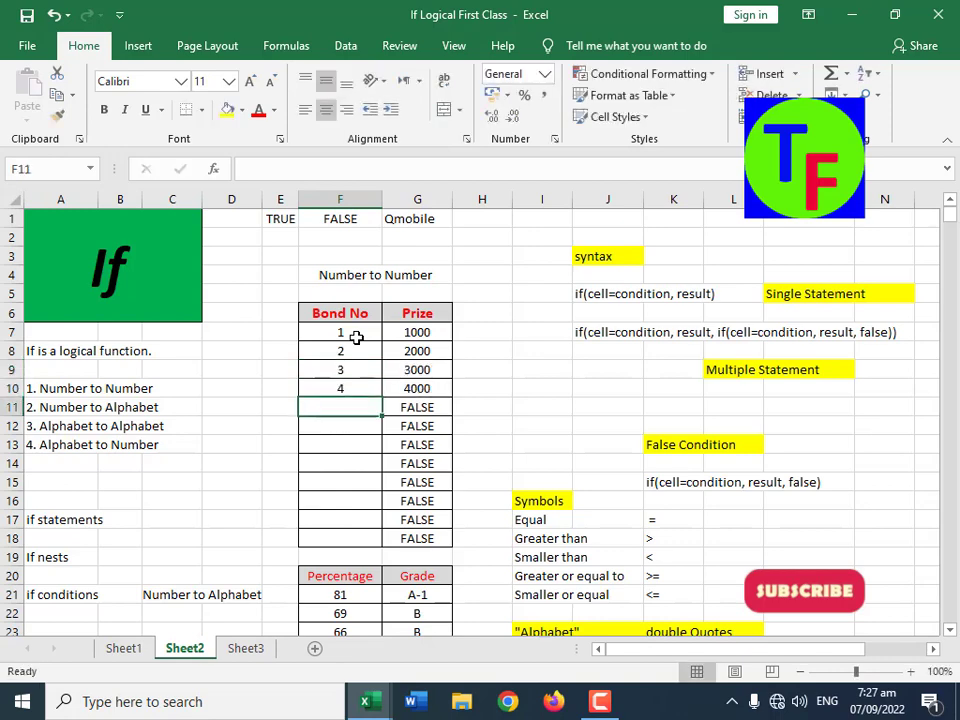
pyautogui.write('5')
pyautogui.press('Return')
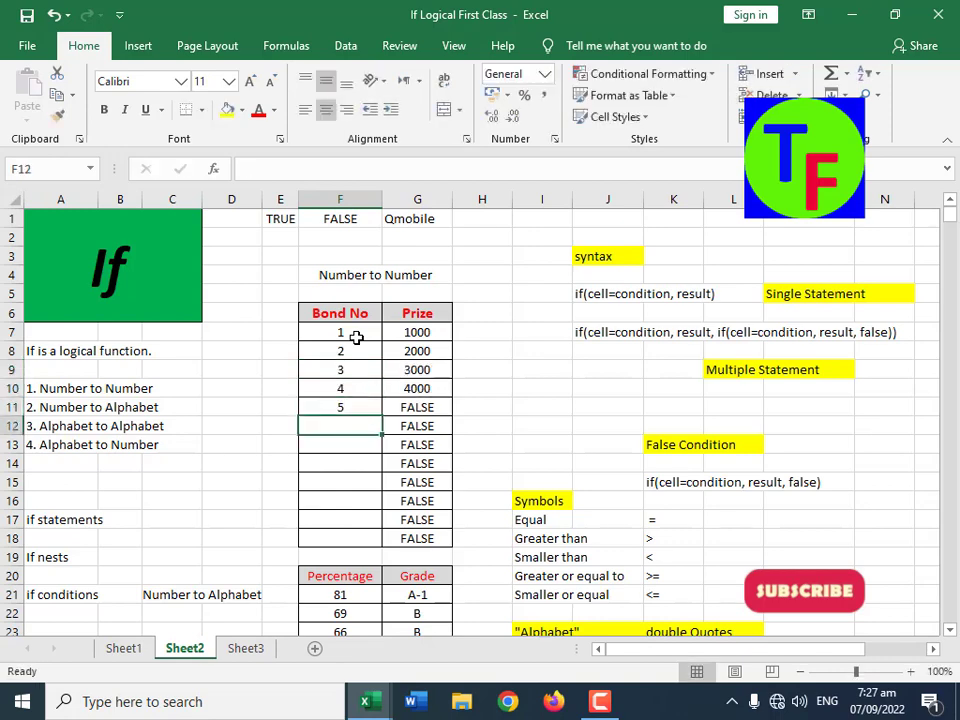
pyautogui.write('6')
pyautogui.press('Return')
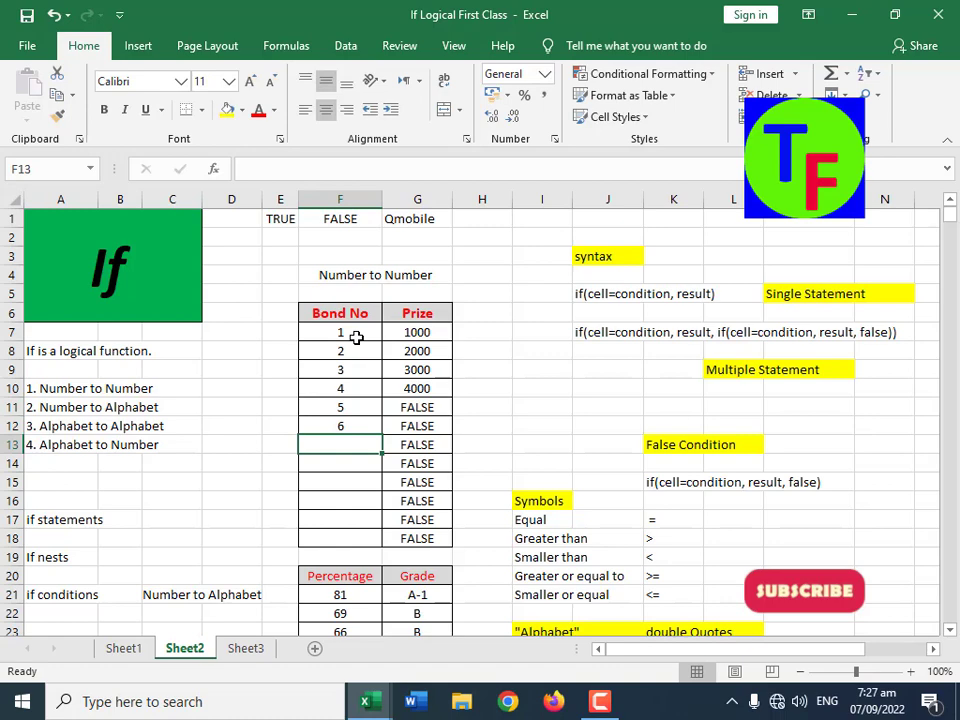
# Step: Continue the Bond No column with 1, 2, 3, 4 and 5 in cells F13 through F17
pyautogui.write('1')
pyautogui.press('Return')
pyautogui.write('2')
pyautogui.press('Return')
pyautogui.write('3')
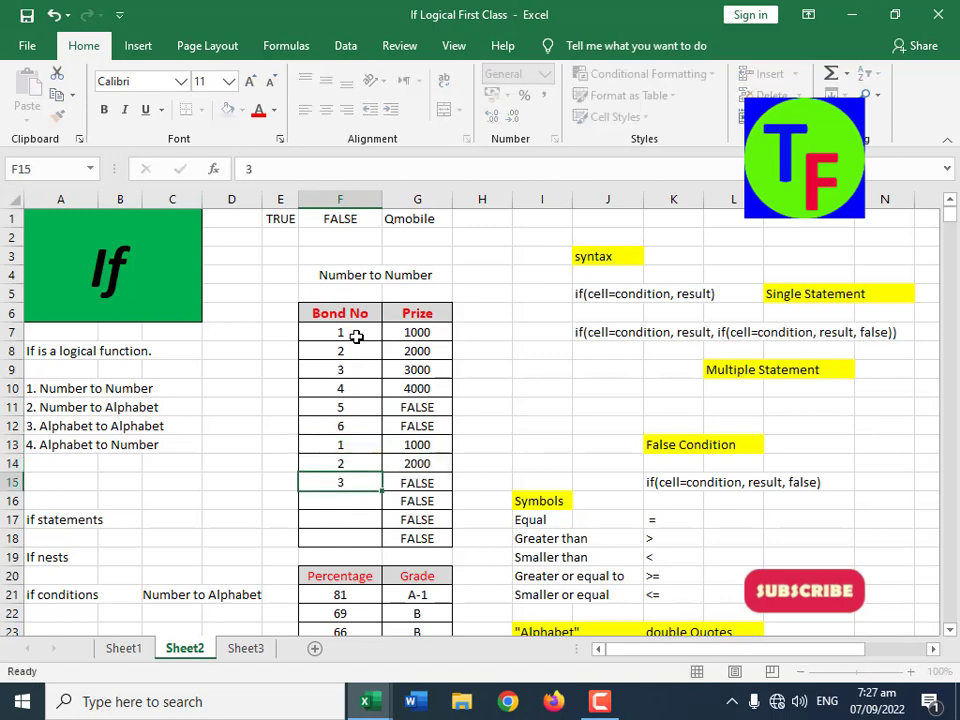
pyautogui.press('Return')
pyautogui.write('4')
pyautogui.press('Return')
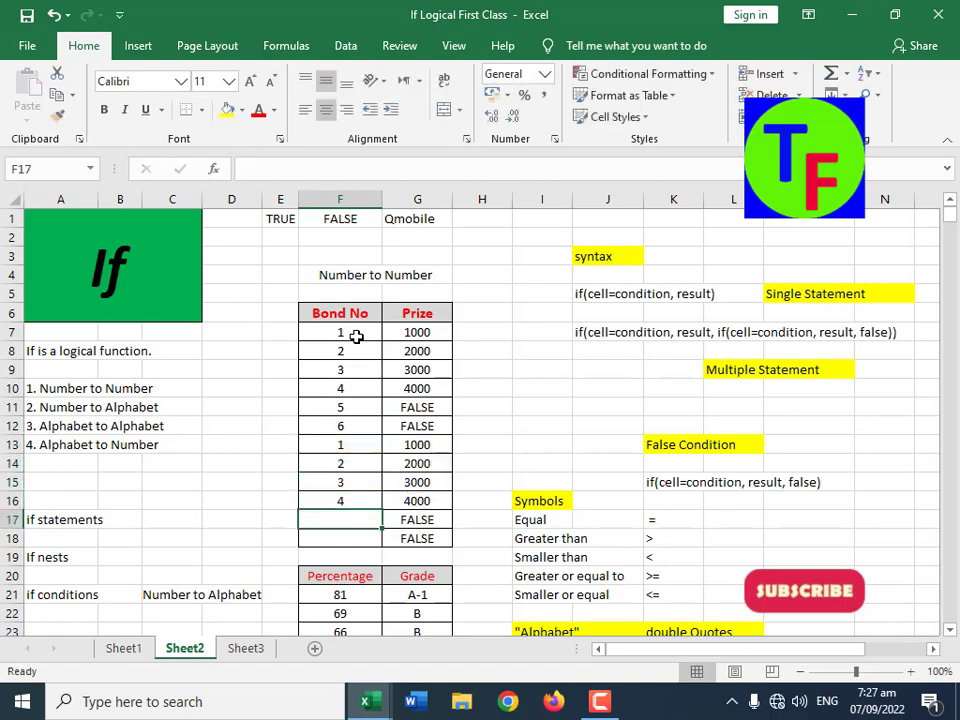
pyautogui.write('5')
pyautogui.press('Return')
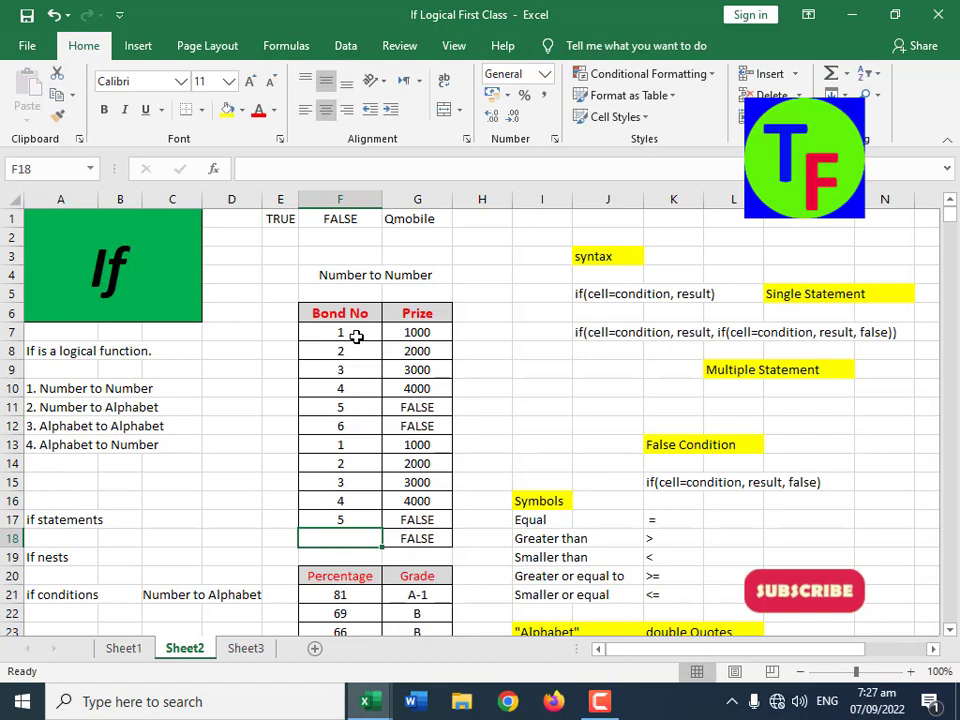
# Step: Examine the nested IF formula in Prize cell G7 and the bond number in F7 it refers to
pyautogui.click(411, 329)
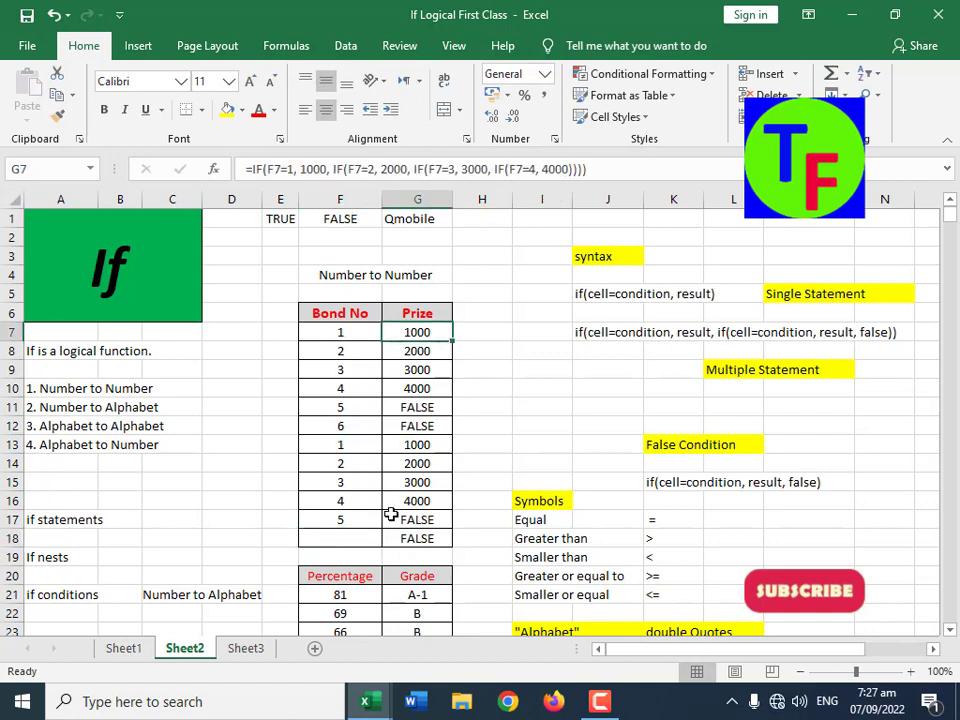
pyautogui.click(352, 537)
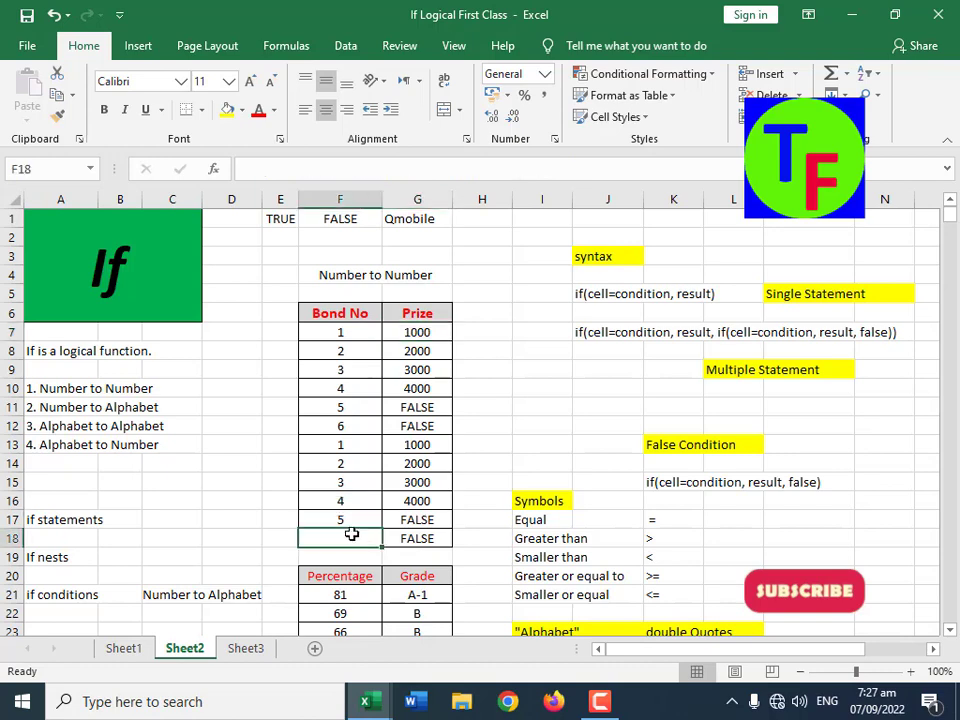
pyautogui.click(347, 334)
pyautogui.click(404, 330)
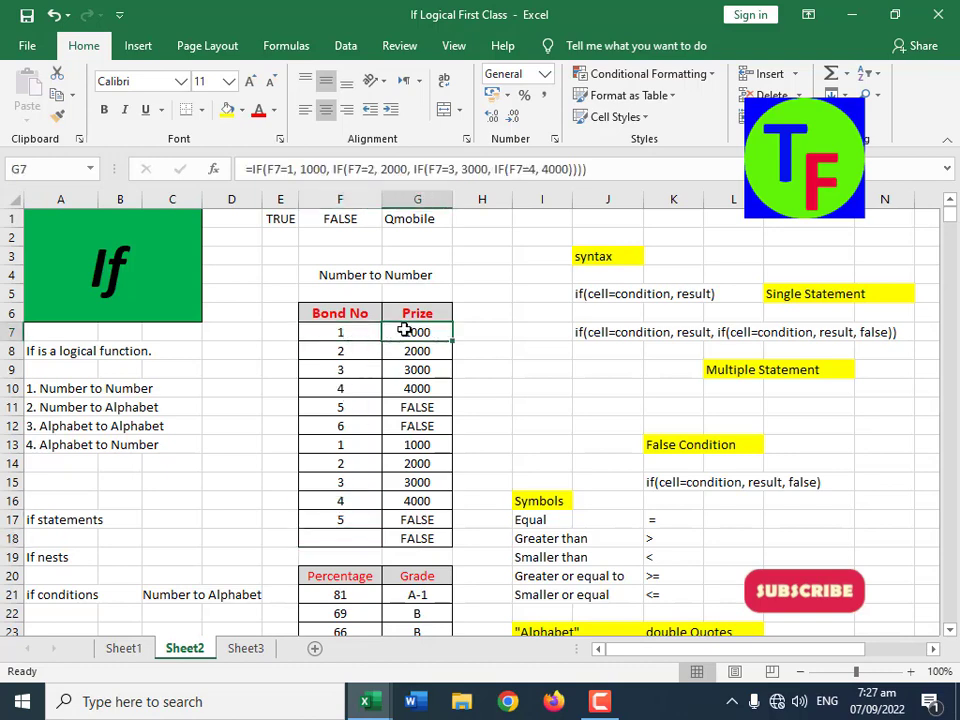
pyautogui.click(347, 332)
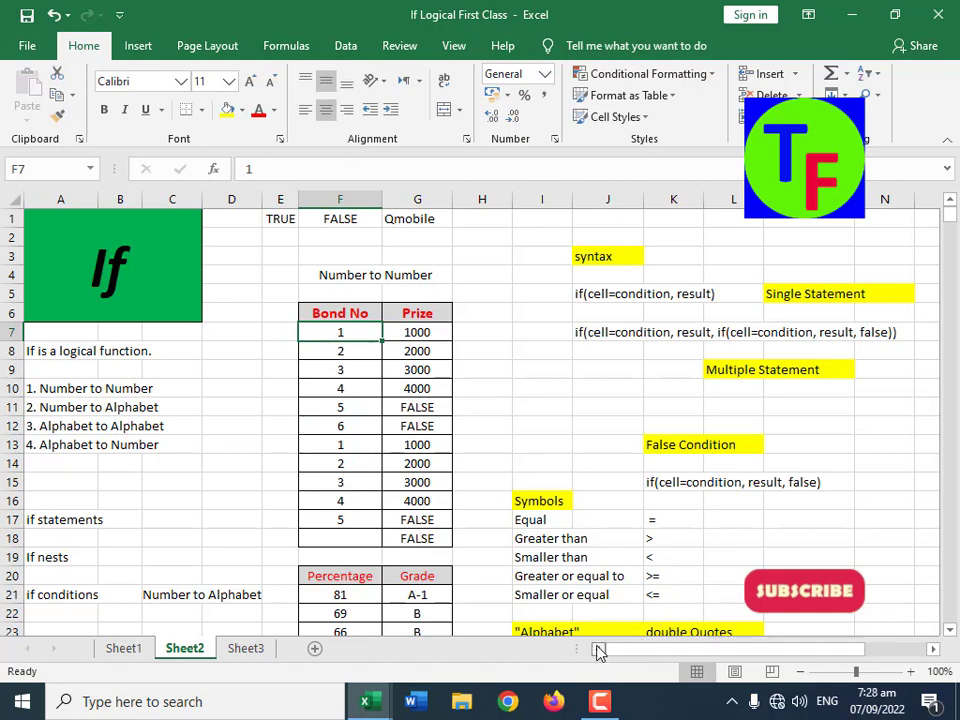
# Step: Review the IF notes in column A: the title, the statements and nests terms, and the four conversion types
pyautogui.click(161, 296)
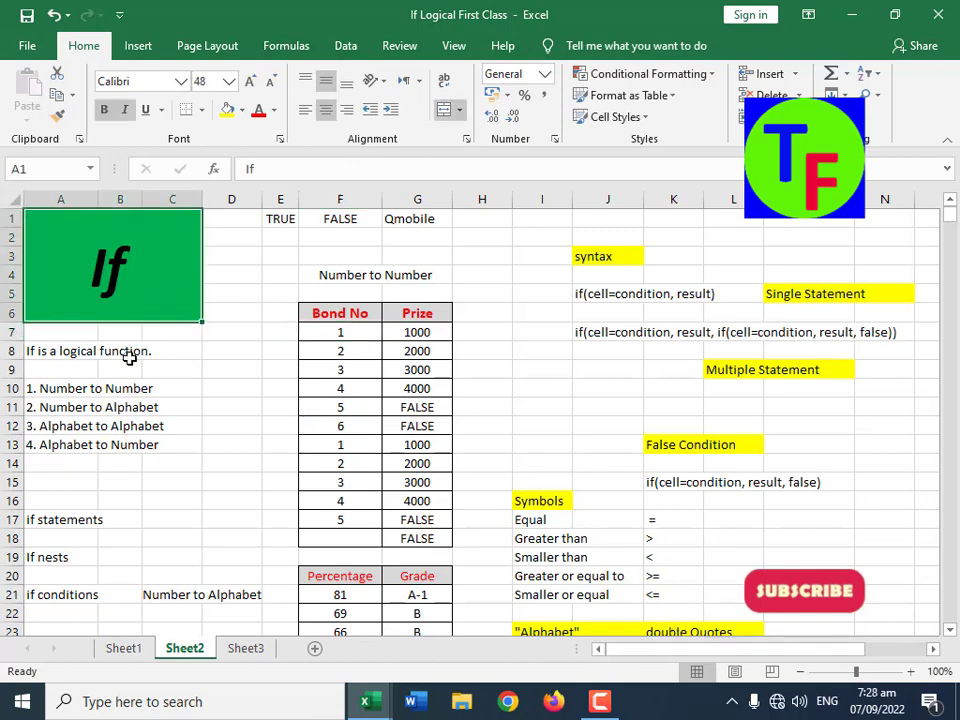
pyautogui.click(55, 519)
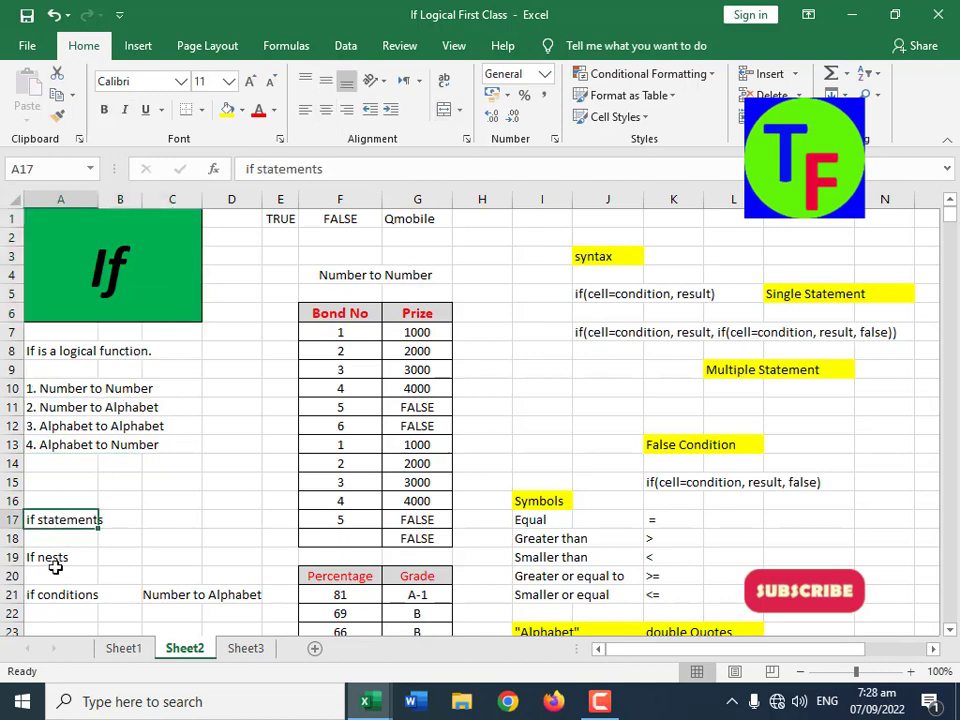
pyautogui.click(58, 570)
pyautogui.click(60, 558)
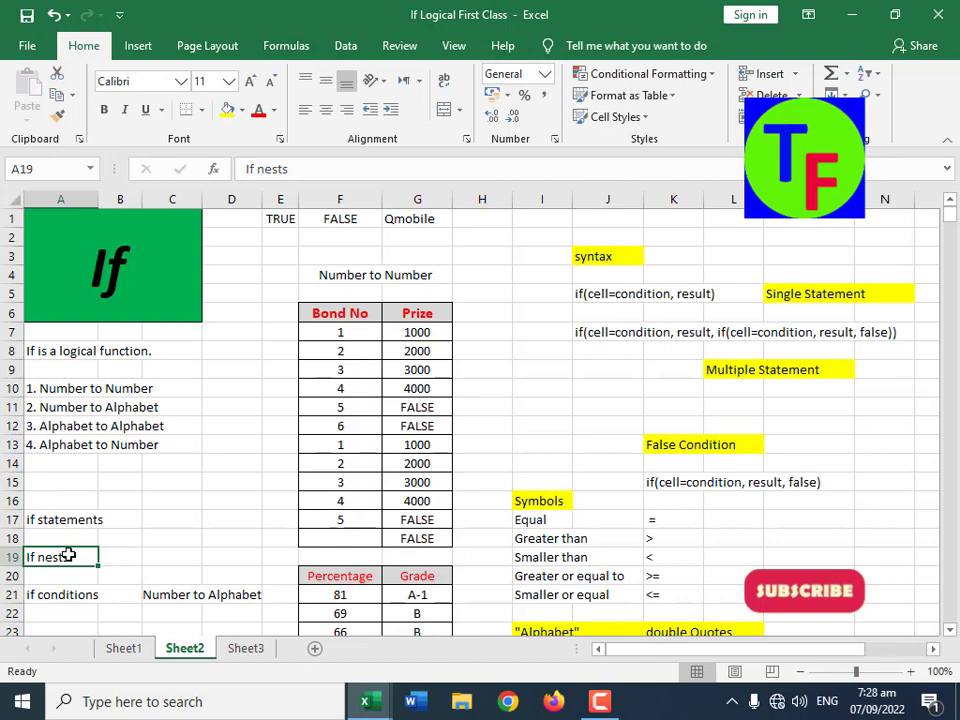
pyautogui.click(96, 507)
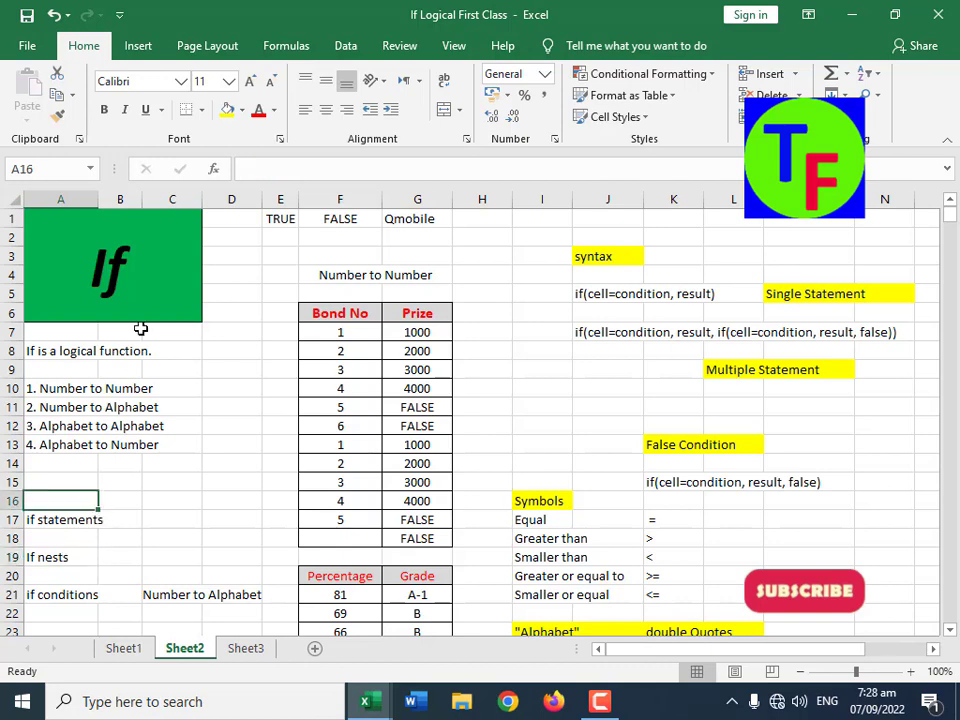
pyautogui.click(131, 288)
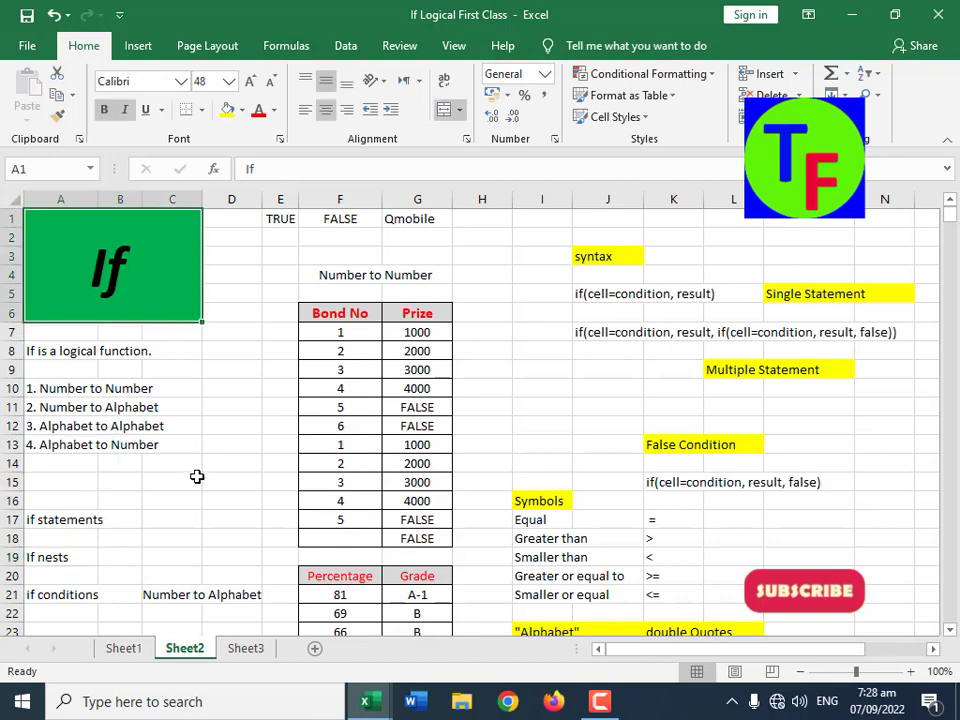
pyautogui.click(116, 390)
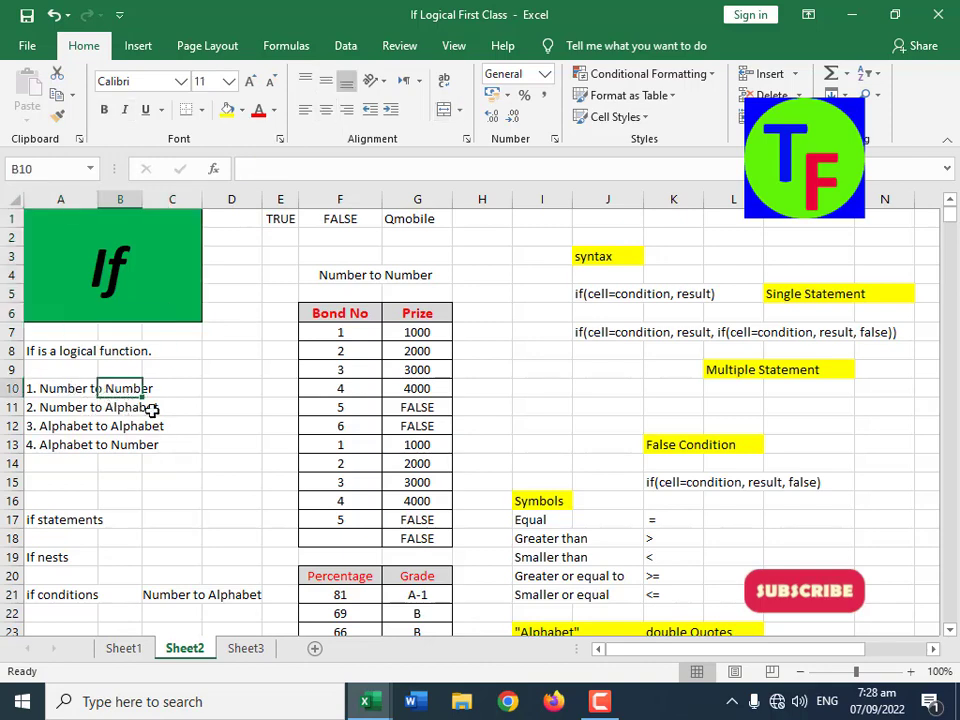
pyautogui.click(95, 450)
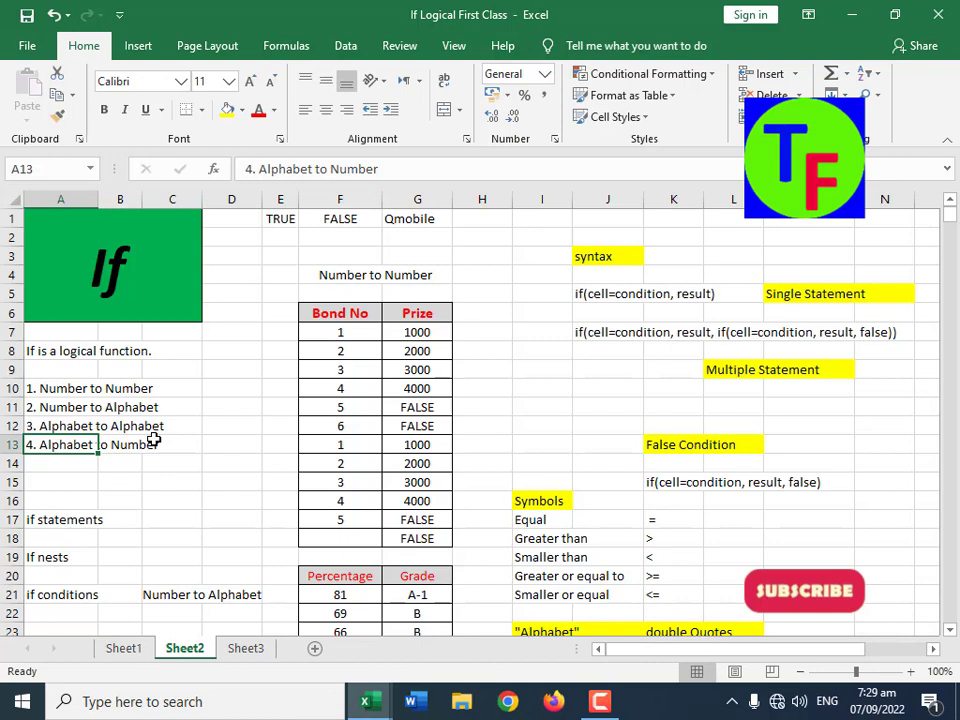
pyautogui.click(94, 390)
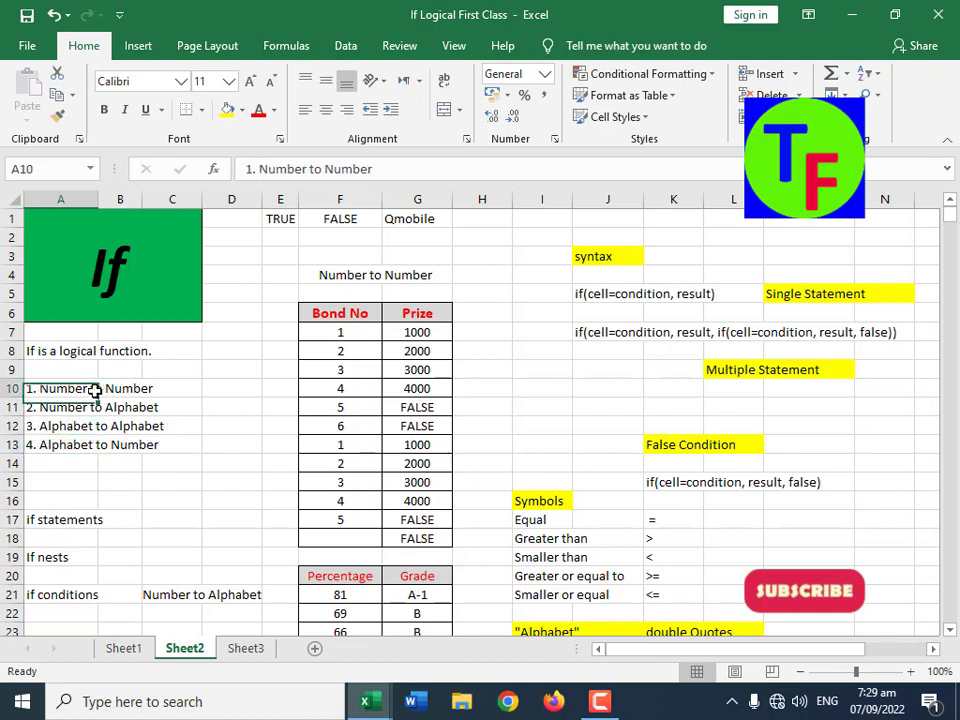
# Step: Compare the Number to Number example in F7:G7 with the Number to Alphabet percentage and grade example starting in row 21
pyautogui.click(333, 332)
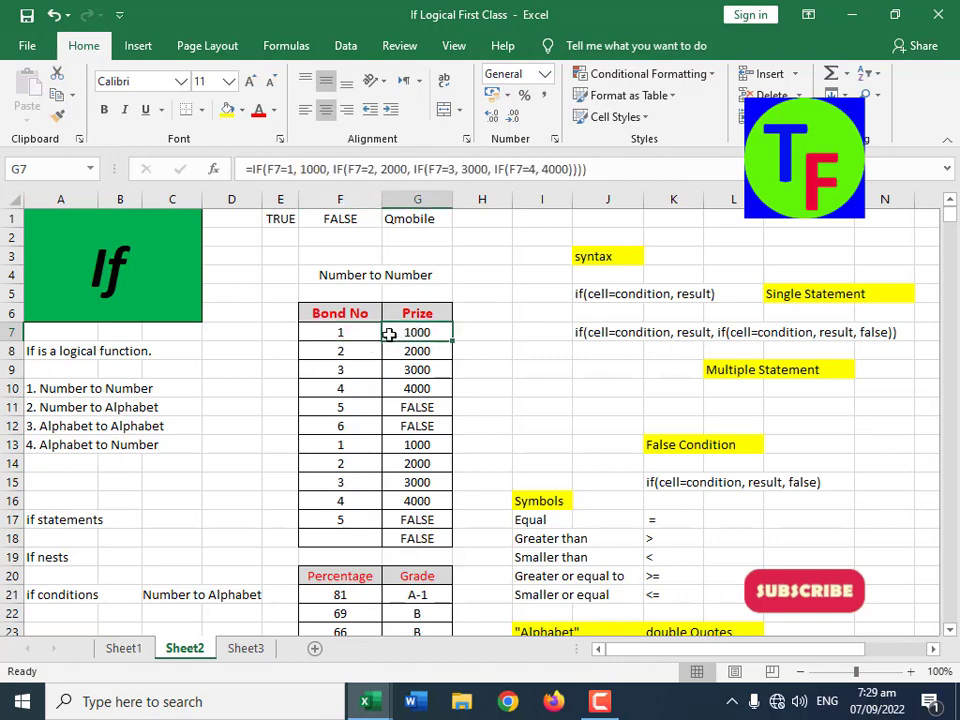
pyautogui.click(343, 334)
pyautogui.click(402, 335)
pyautogui.click(133, 407)
pyautogui.scroll(-4, 332, 478)
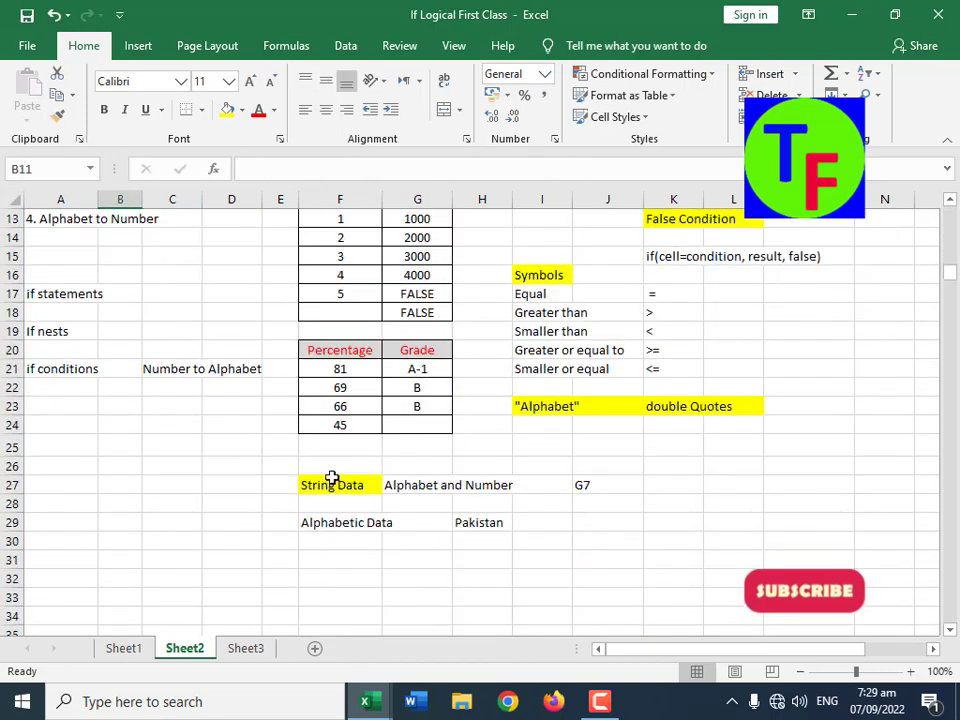
pyautogui.click(350, 370)
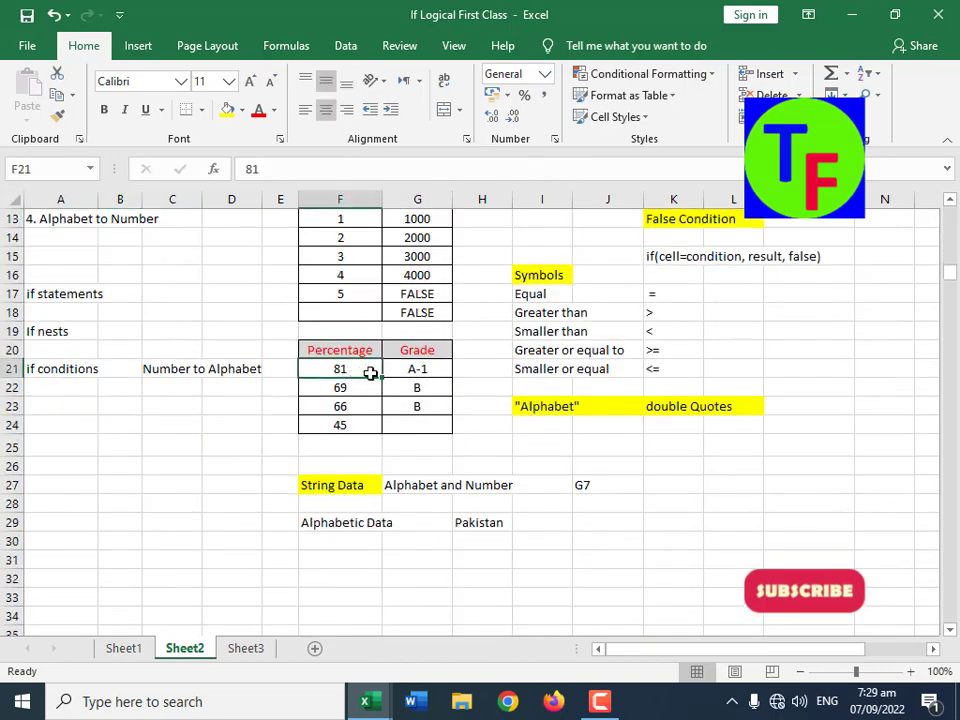
pyautogui.click(407, 369)
pyautogui.moveTo(429, 371); pyautogui.dragTo(418, 413)
pyautogui.scroll(4, 482, 456)
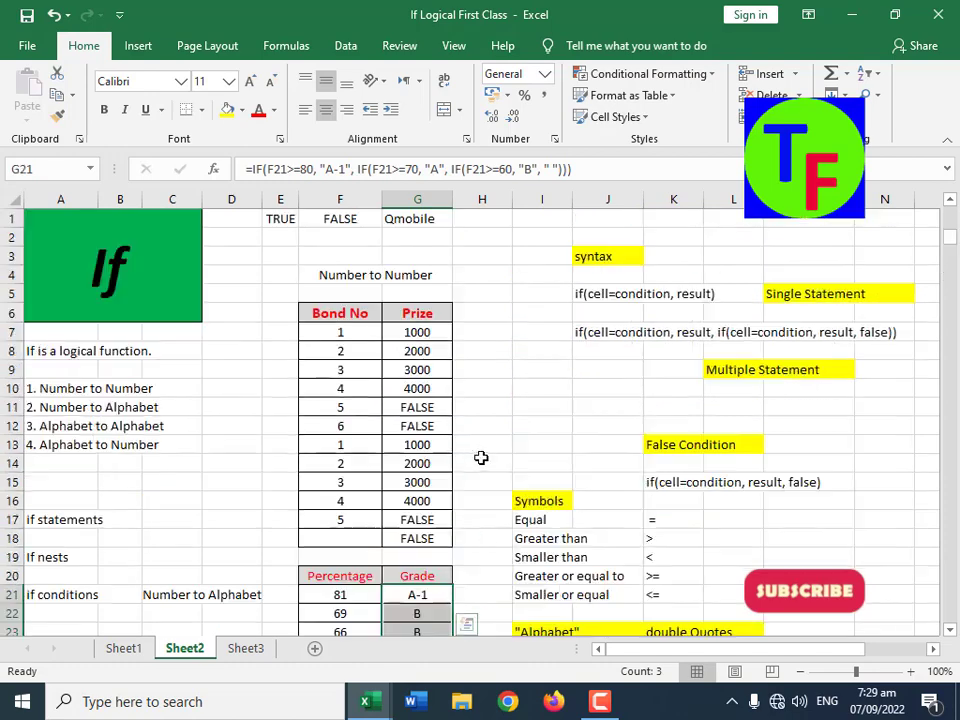
# Step: Examine the IF formulas in M51 of the Alphabet to Alphabet table and P51 of the Alphabets to Number table
pyautogui.scroll(-13, 580, 480)
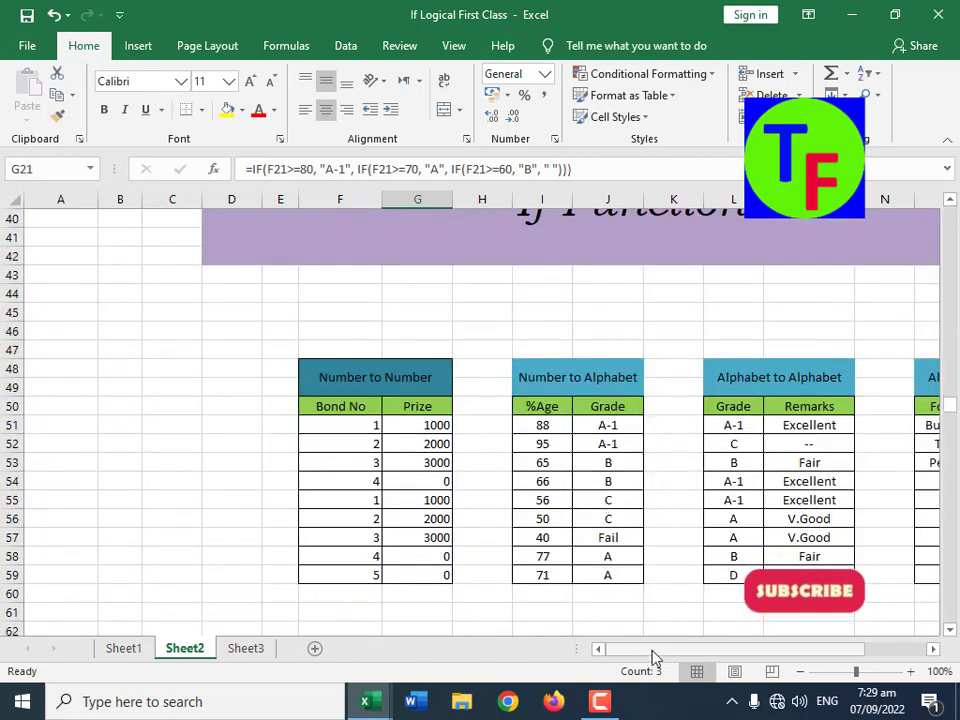
pyautogui.moveTo(655, 649); pyautogui.dragTo(743, 645)
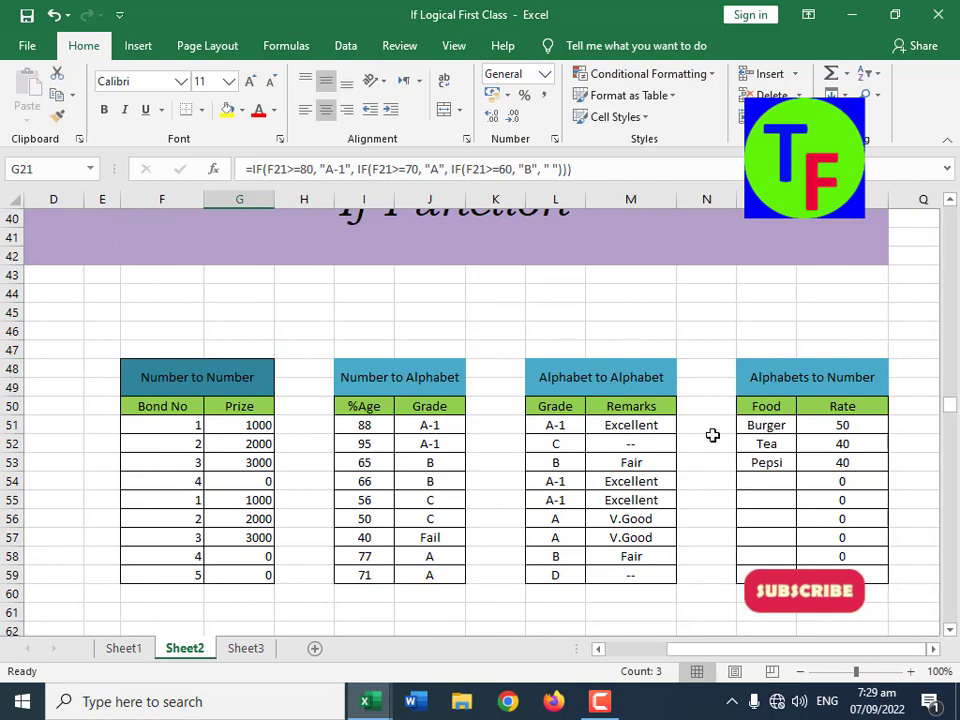
pyautogui.click(555, 425)
pyautogui.click(628, 424)
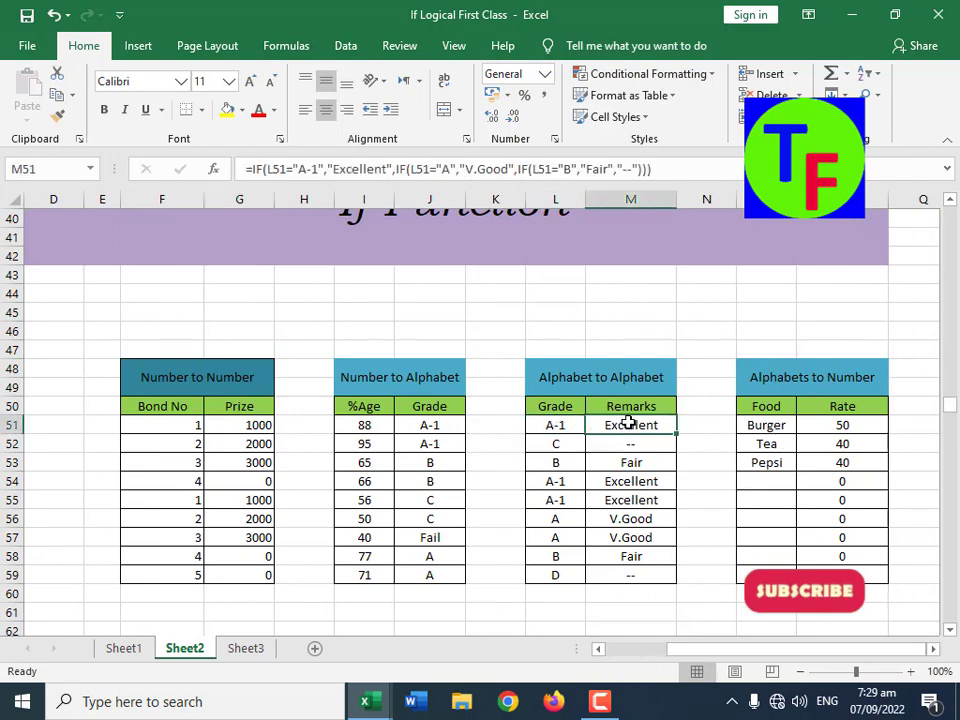
pyautogui.click(558, 425)
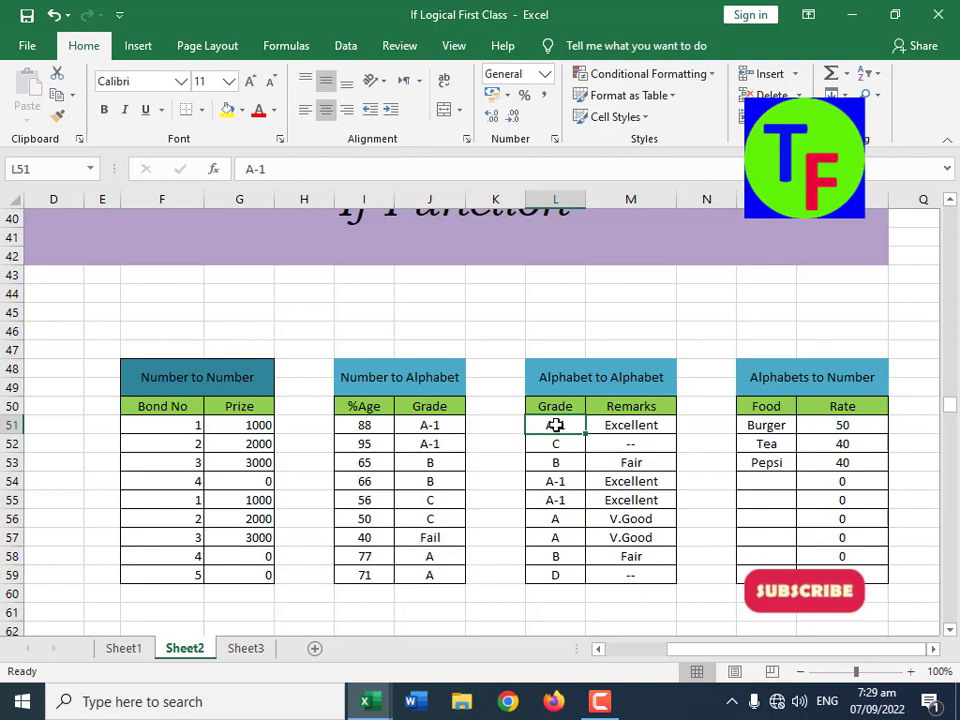
pyautogui.click(622, 425)
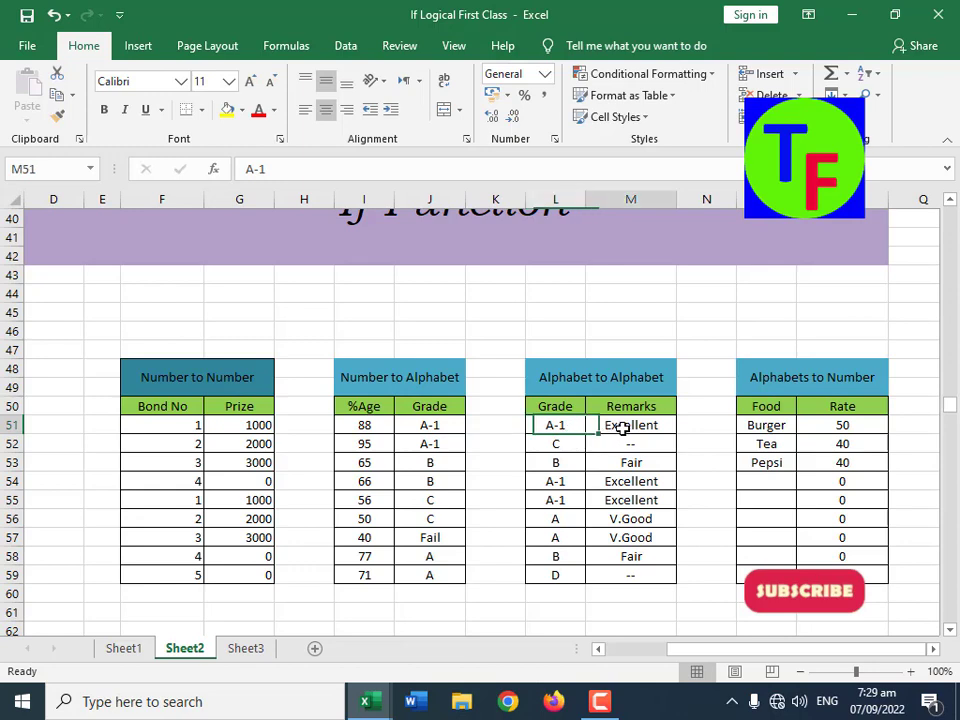
pyautogui.click(780, 427)
pyautogui.click(840, 428)
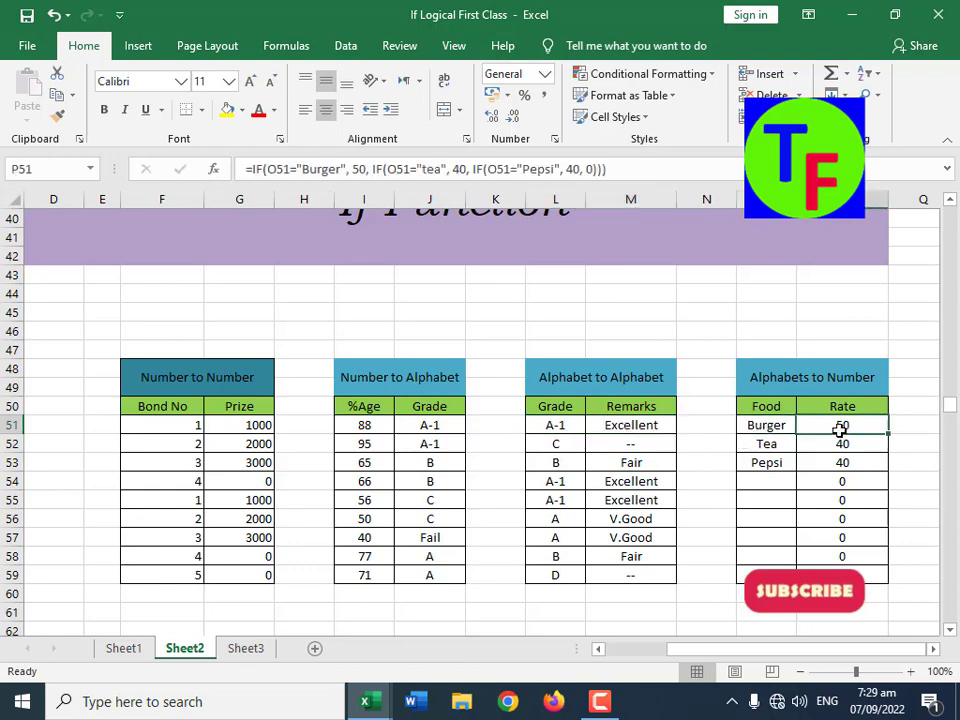
pyautogui.click(758, 428)
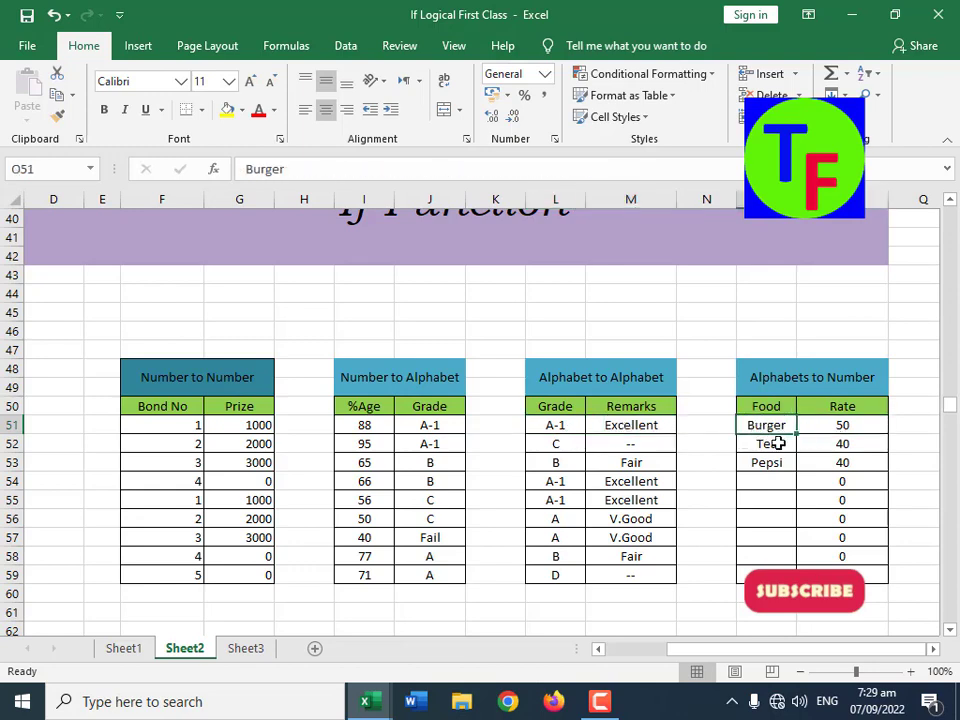
pyautogui.click(834, 430)
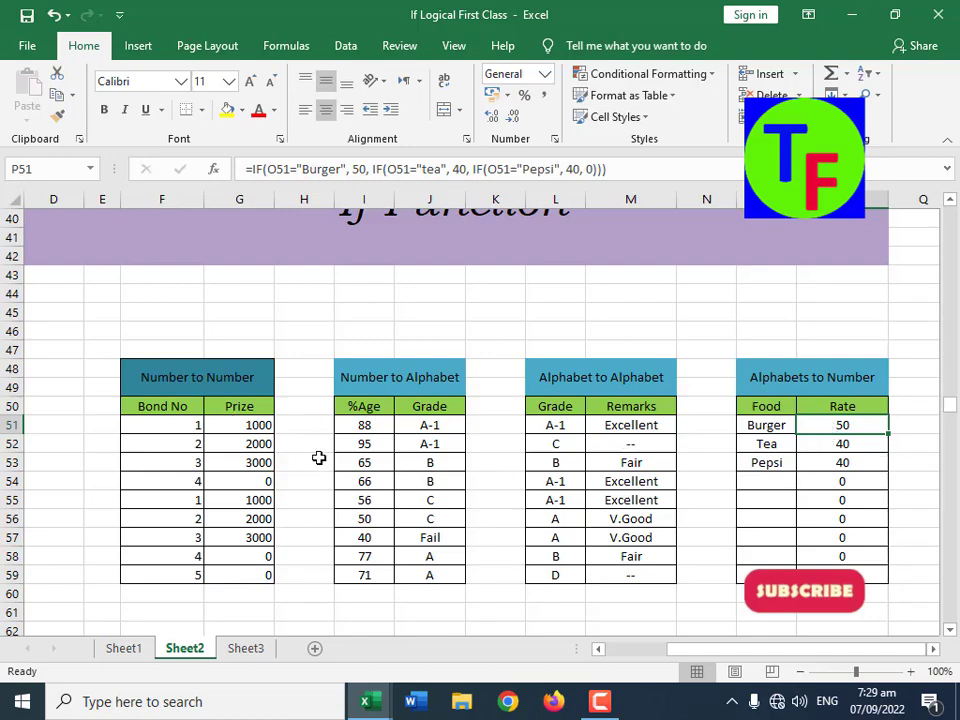
# Step: Review the Single Statement label in M5 and the Multiple Statement label in L9 beside the IF syntax notes
pyautogui.scroll(13, 504, 529)
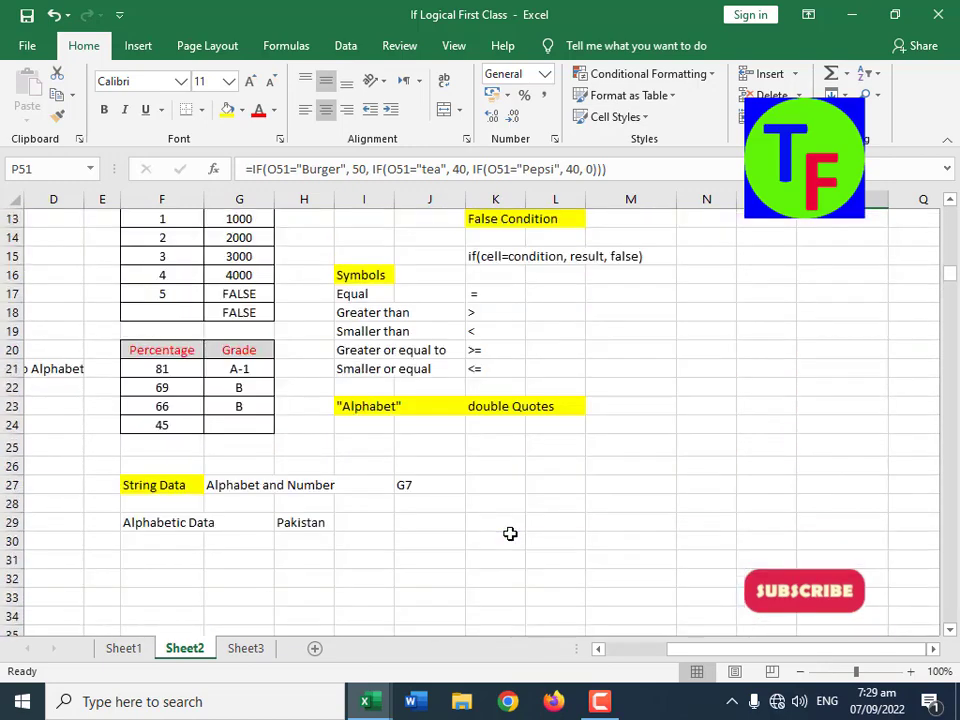
pyautogui.click(420, 459)
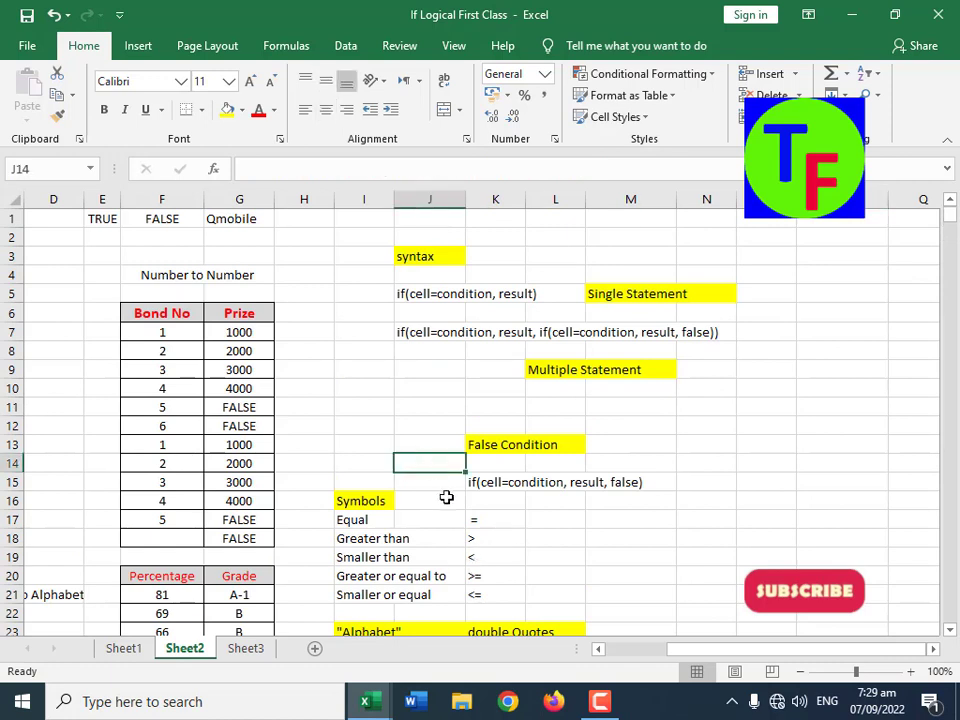
pyautogui.click(478, 364)
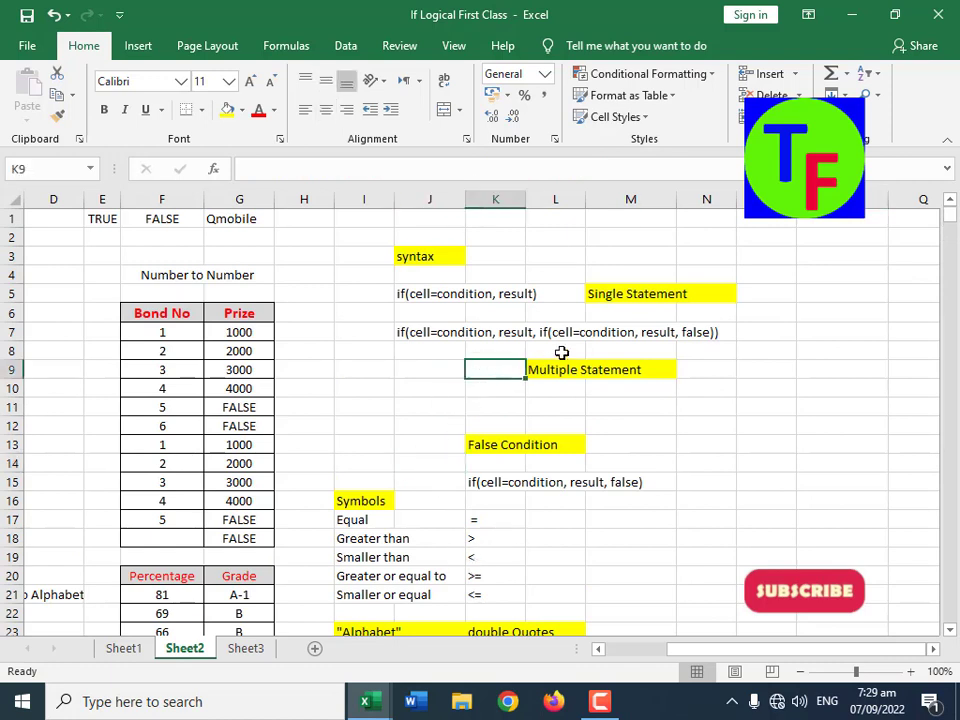
pyautogui.click(640, 296)
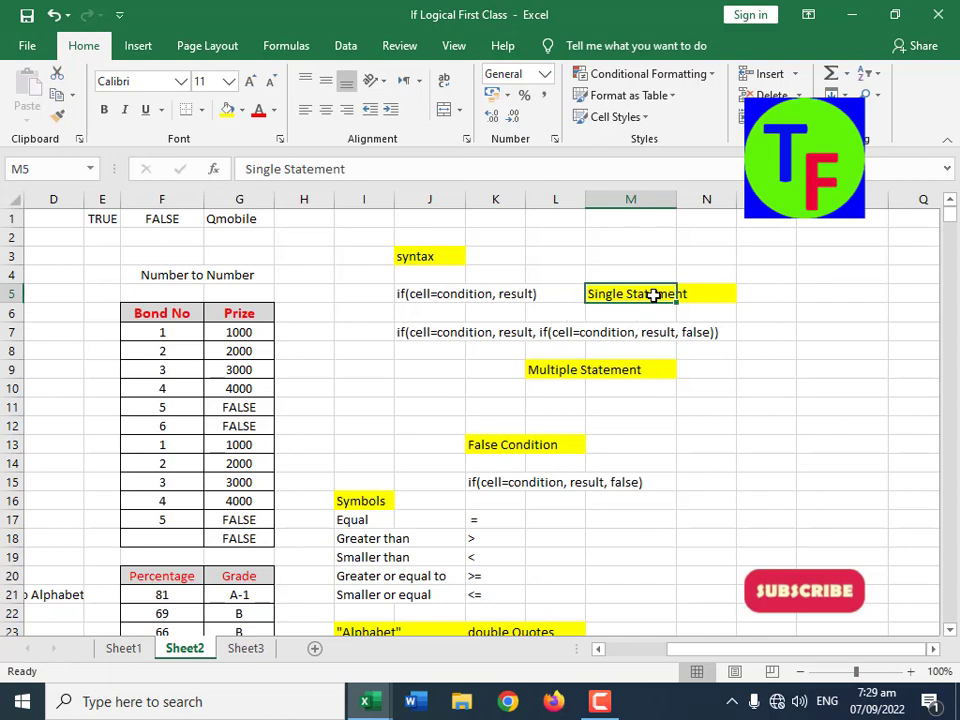
pyautogui.click(575, 369)
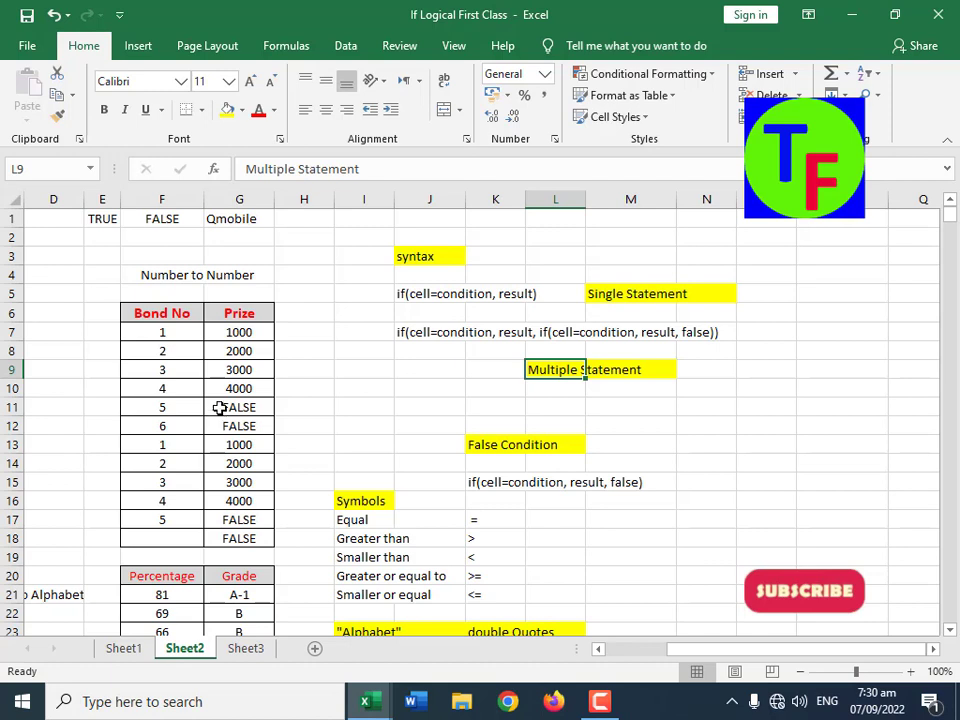
# Step: Enter TRUE and FALSE in O13:O14, with the values 1000 and 0 beside them in P13:P14
pyautogui.click(749, 451)
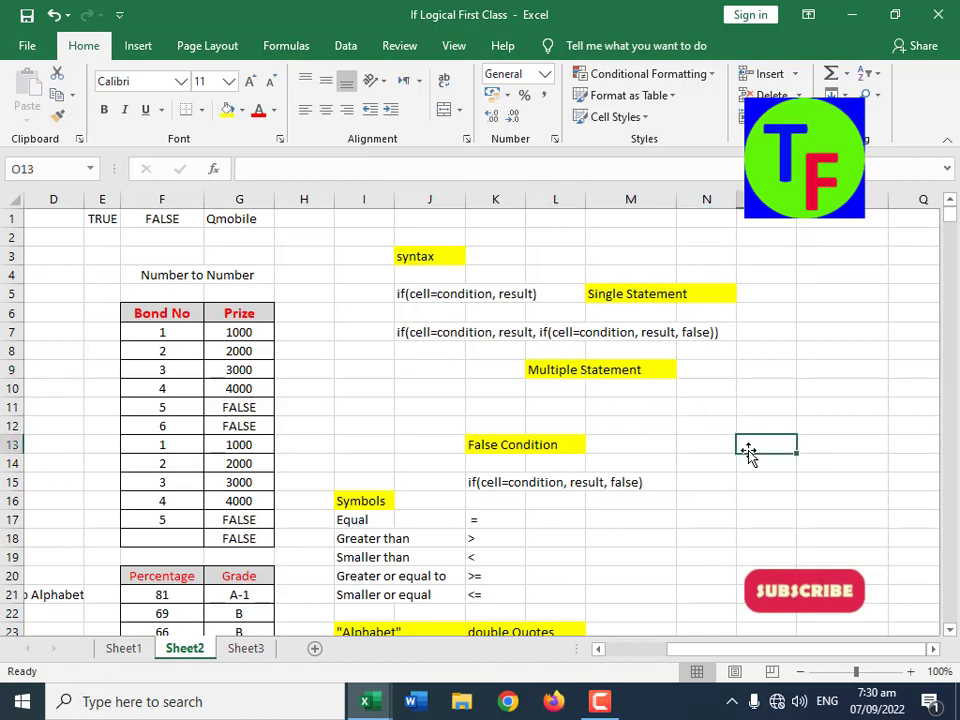
pyautogui.write('True')
pyautogui.press('Return')
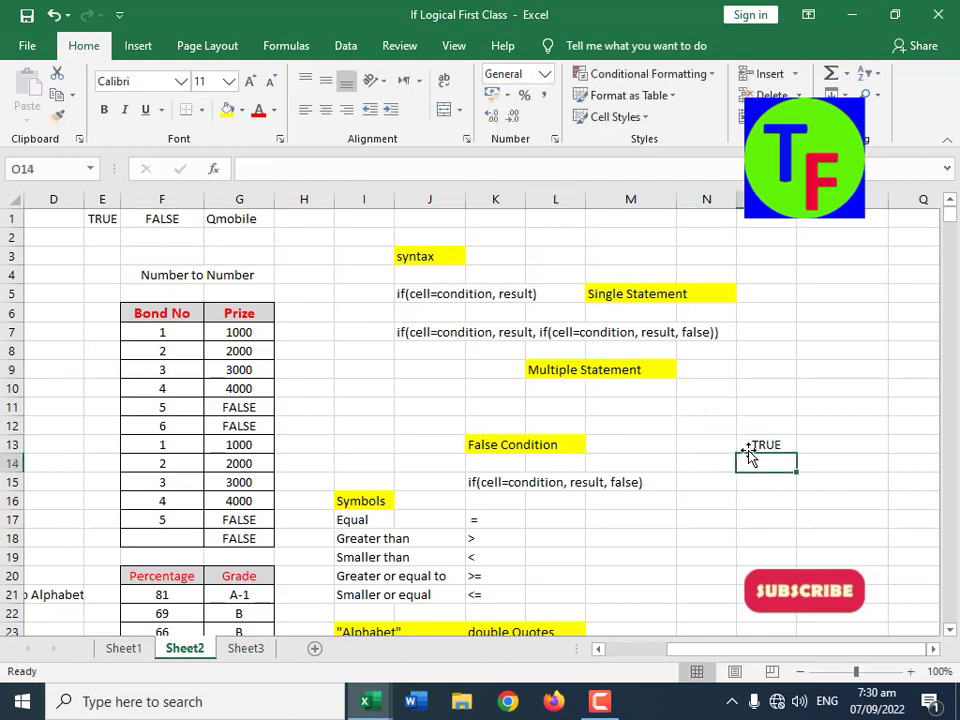
pyautogui.write('False')
pyautogui.press('Return')
pyautogui.press('Up')
pyautogui.press('Right')
pyautogui.write('1000')
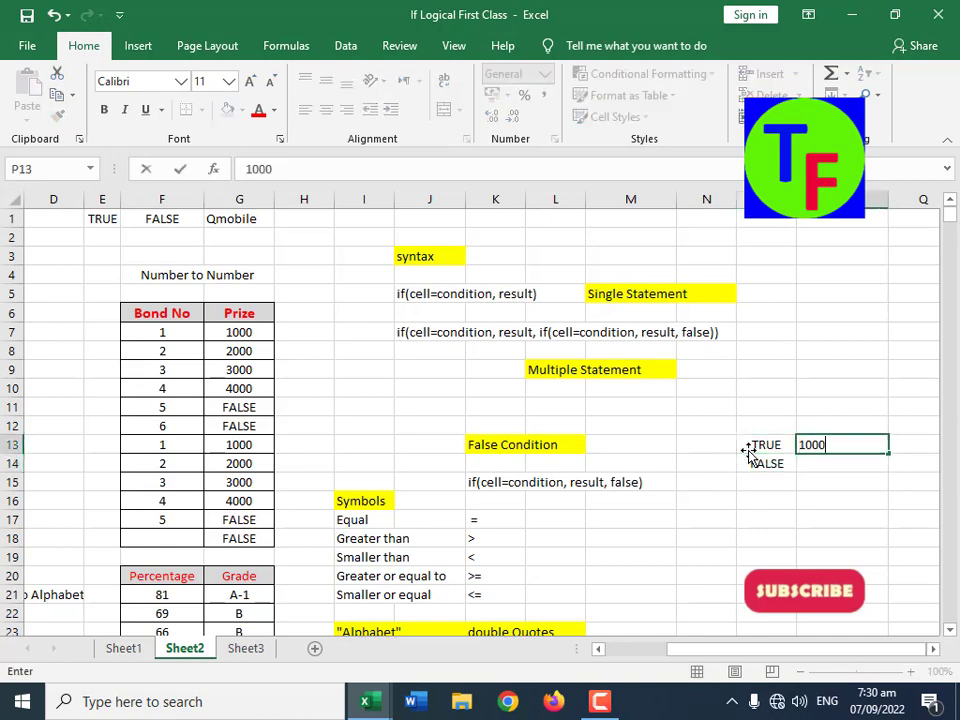
pyautogui.press('Return')
pyautogui.write('0')
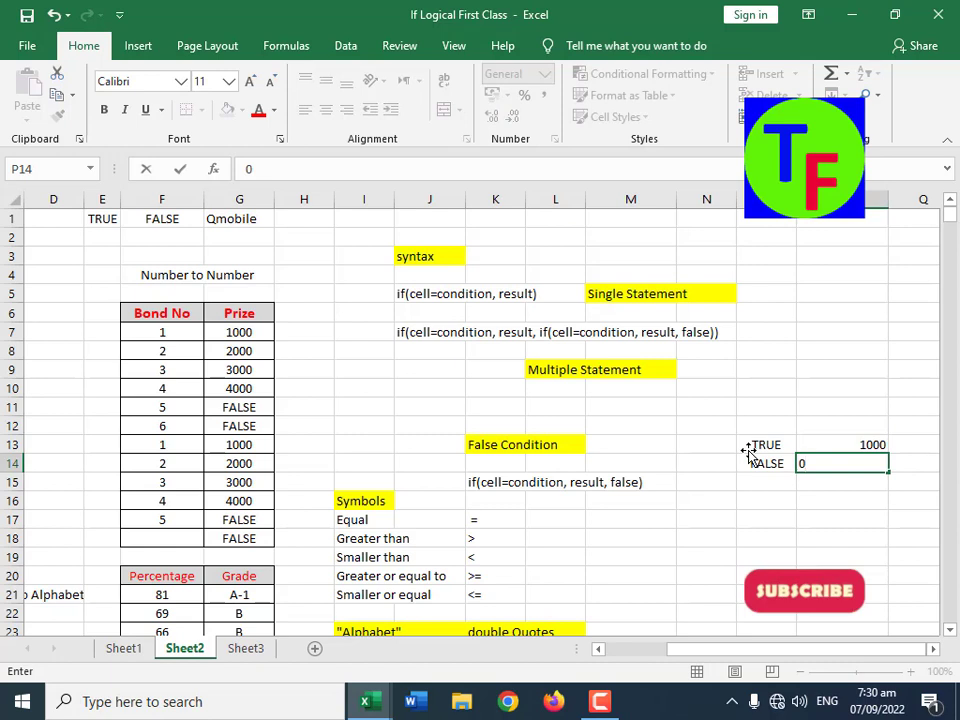
pyautogui.press('Return')
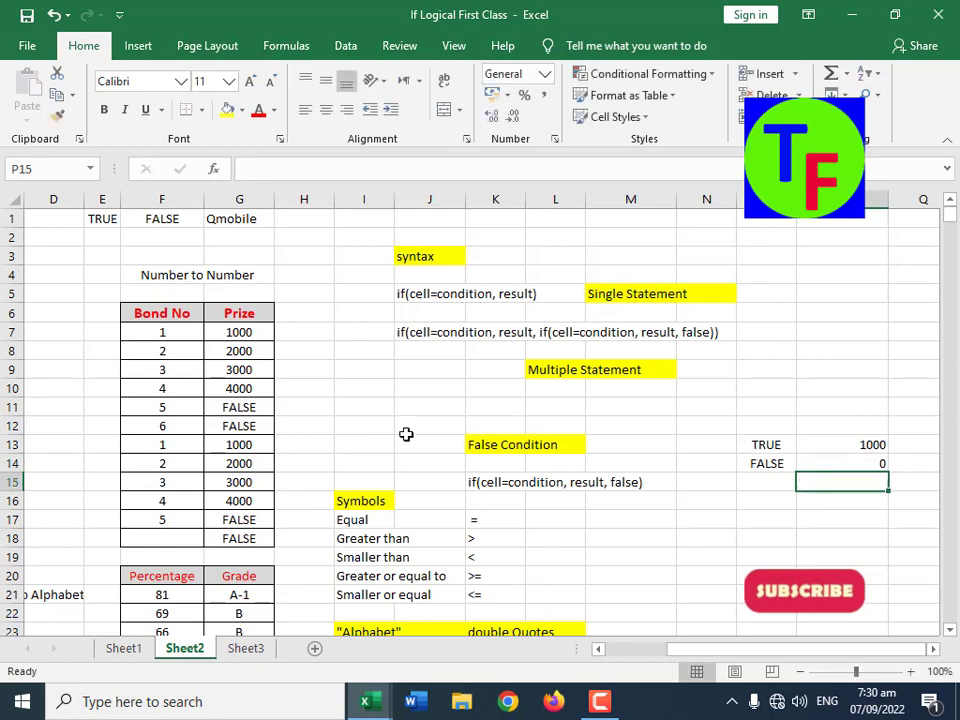
# Step: Compare the Prize formula in G11 and its bond number in F11 with the false value in P14
pyautogui.click(255, 407)
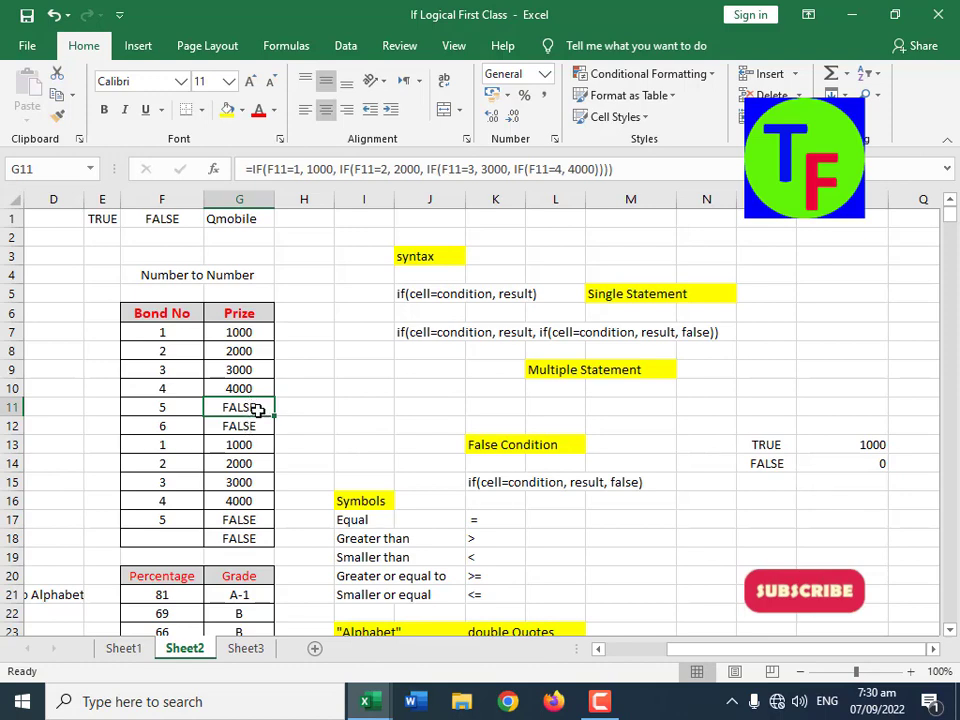
pyautogui.click(182, 408)
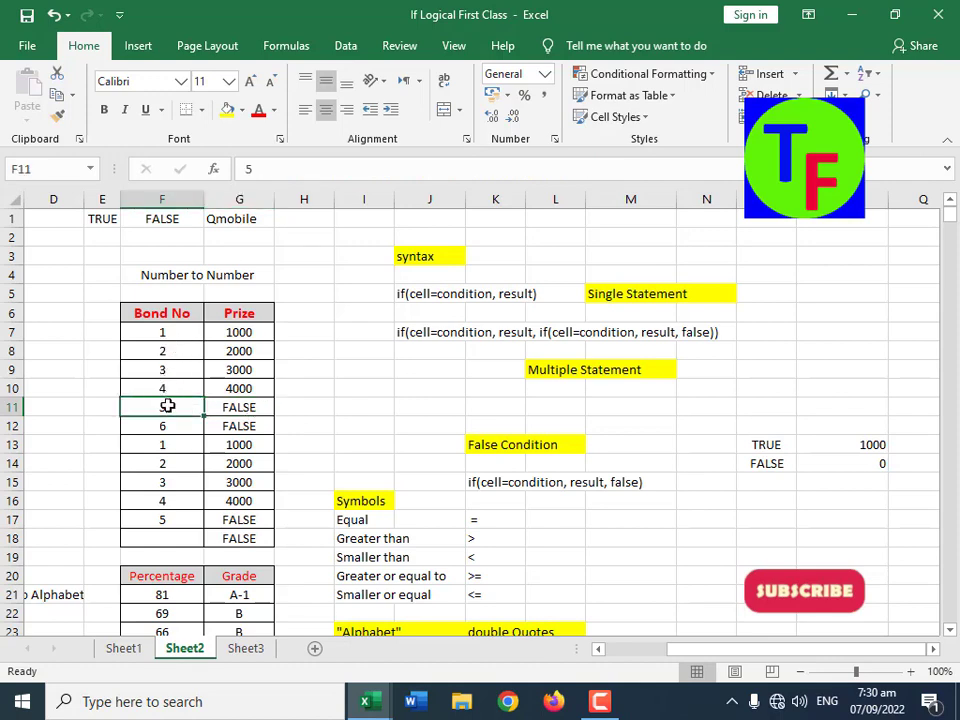
pyautogui.click(250, 405)
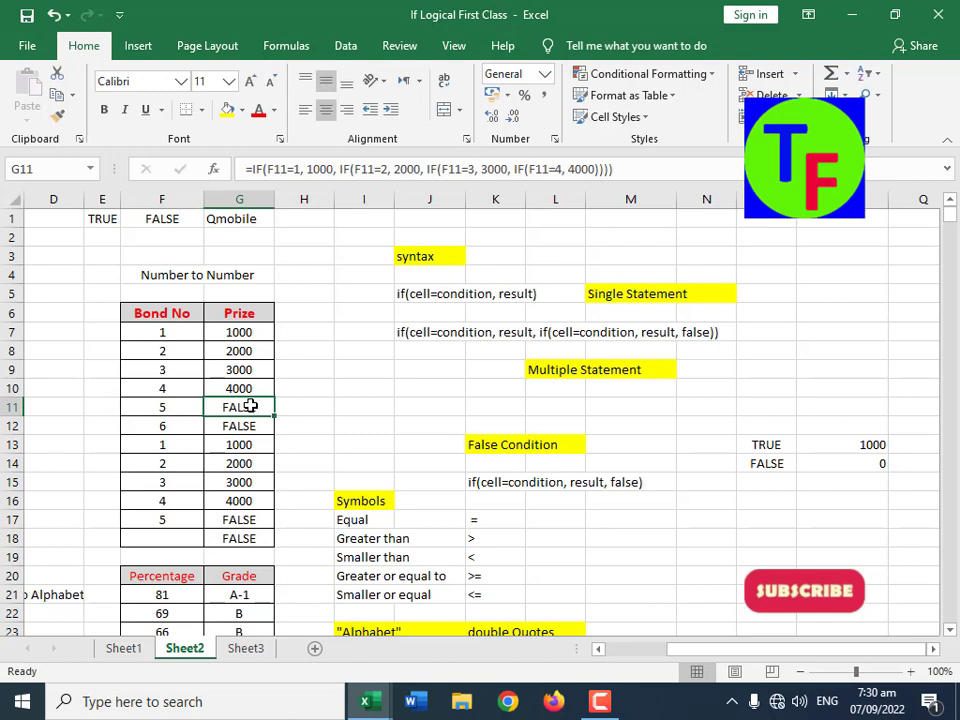
pyautogui.click(892, 466)
pyautogui.click(865, 467)
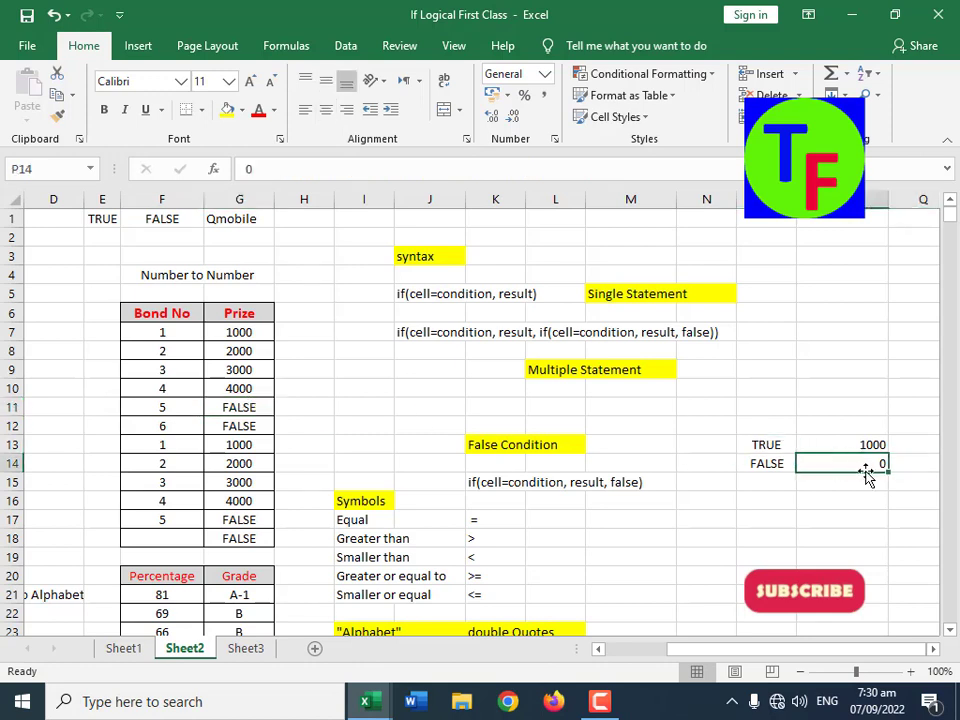
# Step: Test the Prize formula in G7 by setting the bond number in F7 to 2, 3 and finally 4
pyautogui.click(168, 334)
pyautogui.click(255, 334)
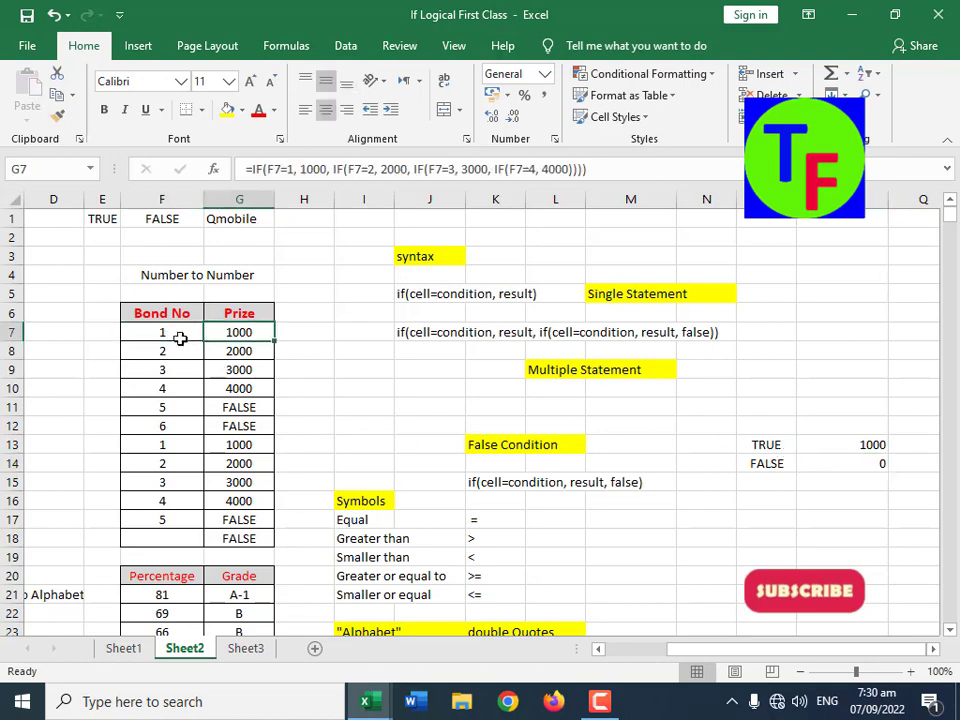
pyautogui.click(173, 334)
pyautogui.write('2')
pyautogui.press('Return')
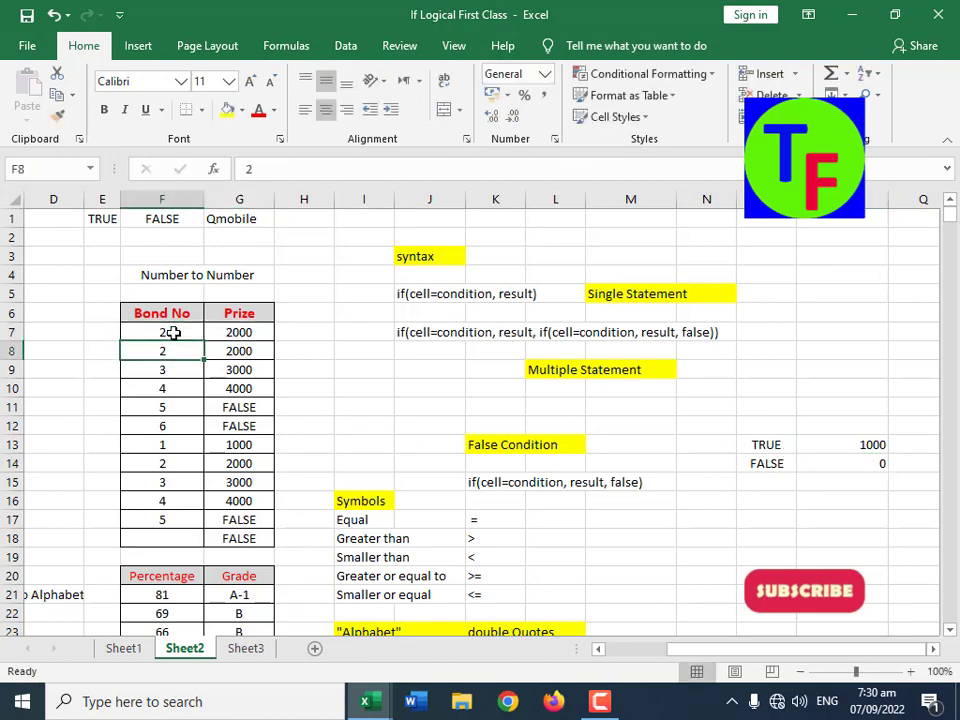
pyautogui.click(173, 334)
pyautogui.write('3')
pyautogui.press('Return')
pyautogui.click(173, 334)
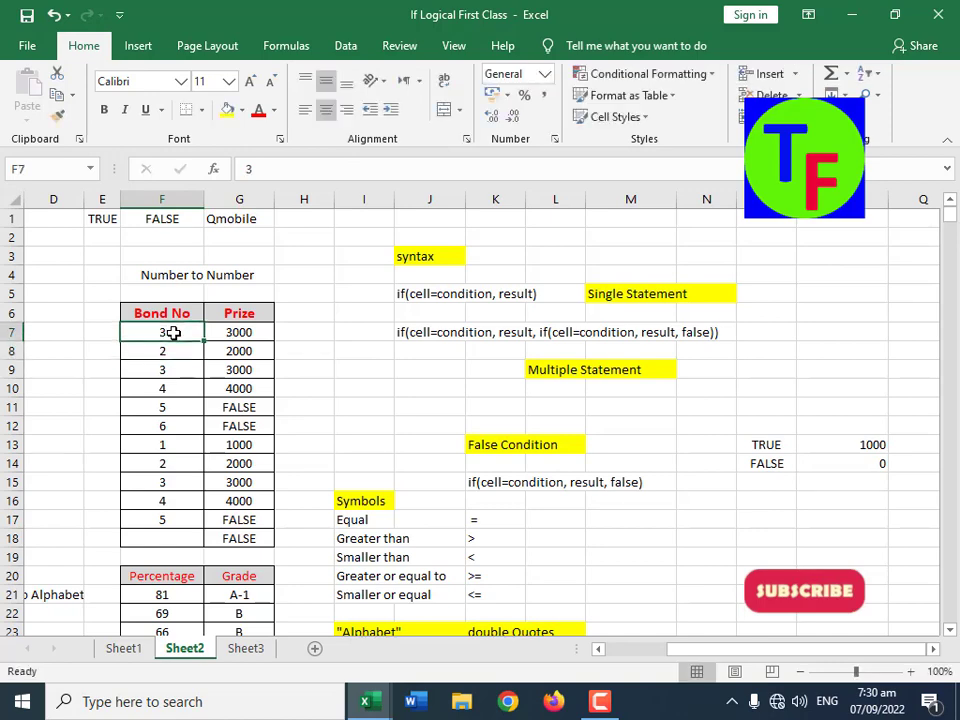
pyautogui.write('4')
pyautogui.press('Return')
pyautogui.click(173, 333)
# Step: Review the TRUE and FALSE example in O13:O14 and the false value in P14
pyautogui.click(784, 460)
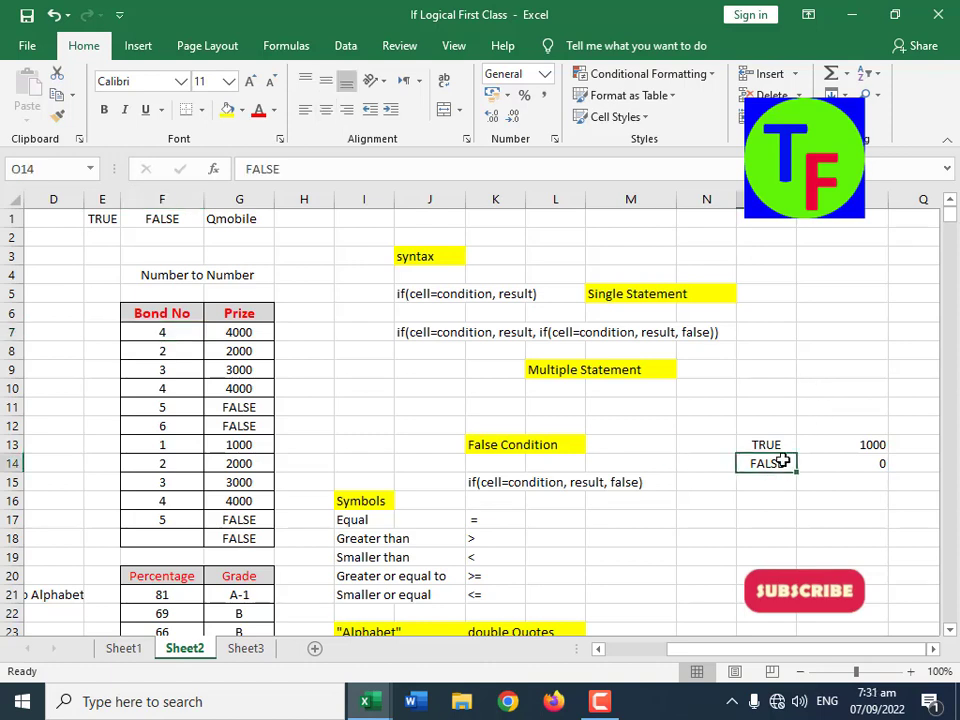
pyautogui.click(775, 445)
pyautogui.click(771, 467)
pyautogui.click(847, 465)
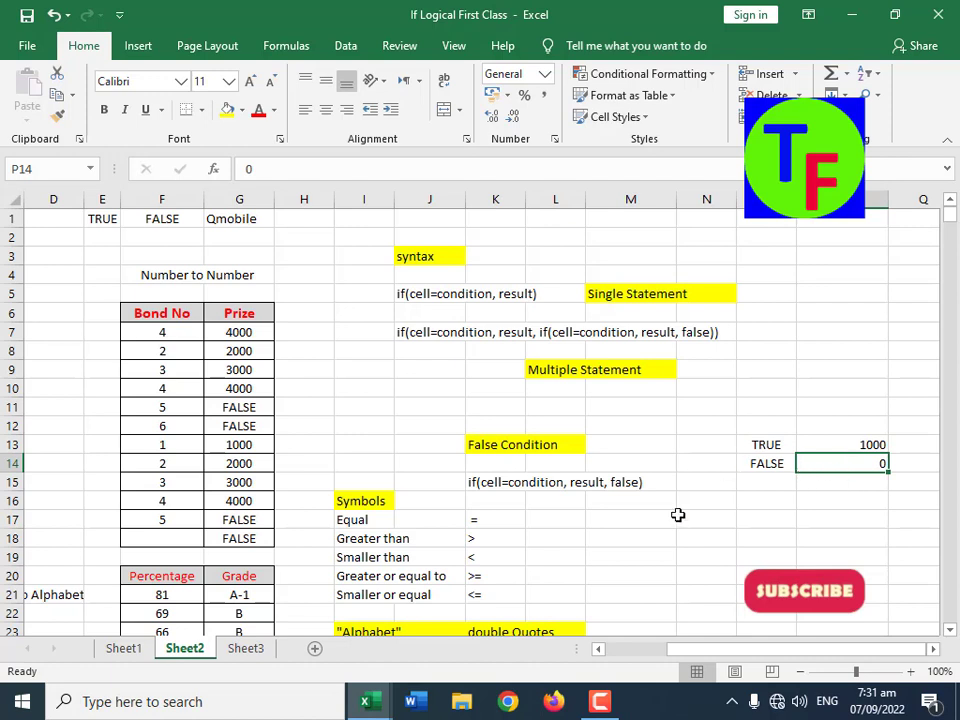
# Step: Add a false argument to the single-statement syntax in J5 so it reads "if(cell=condition, result, false)"
pyautogui.click(306, 443)
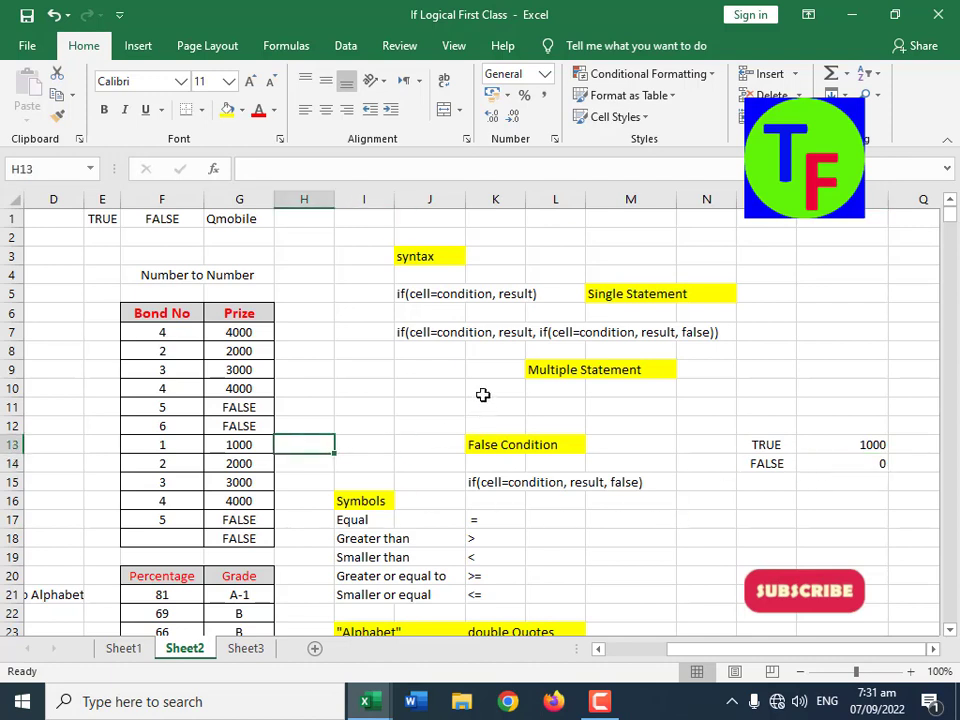
pyautogui.click(405, 297)
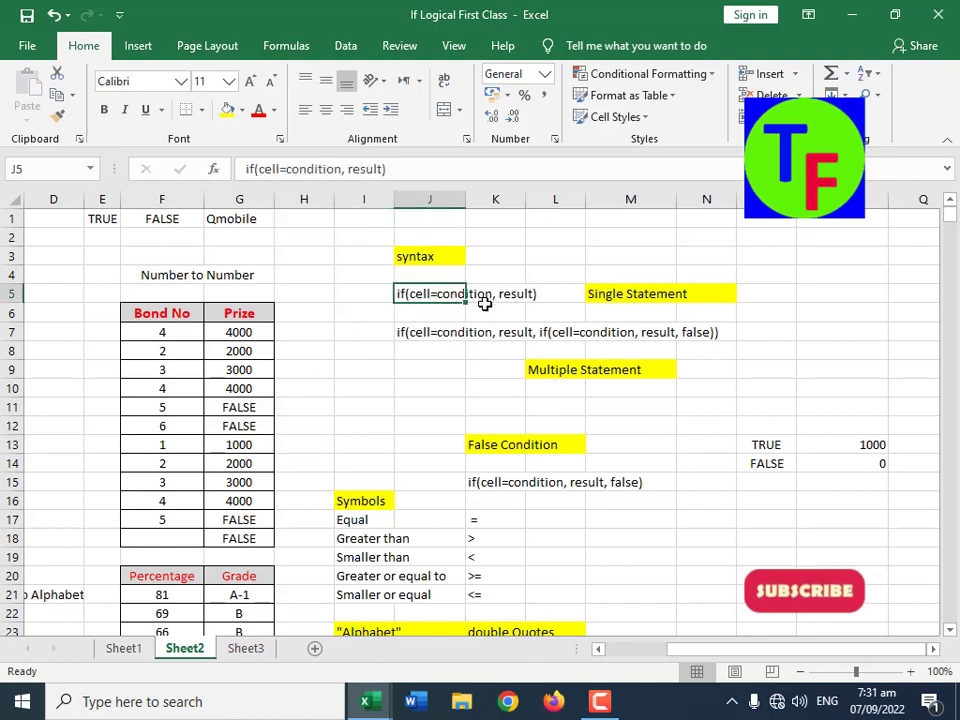
pyautogui.doubleClick(534, 292)
pyautogui.click(509, 293)
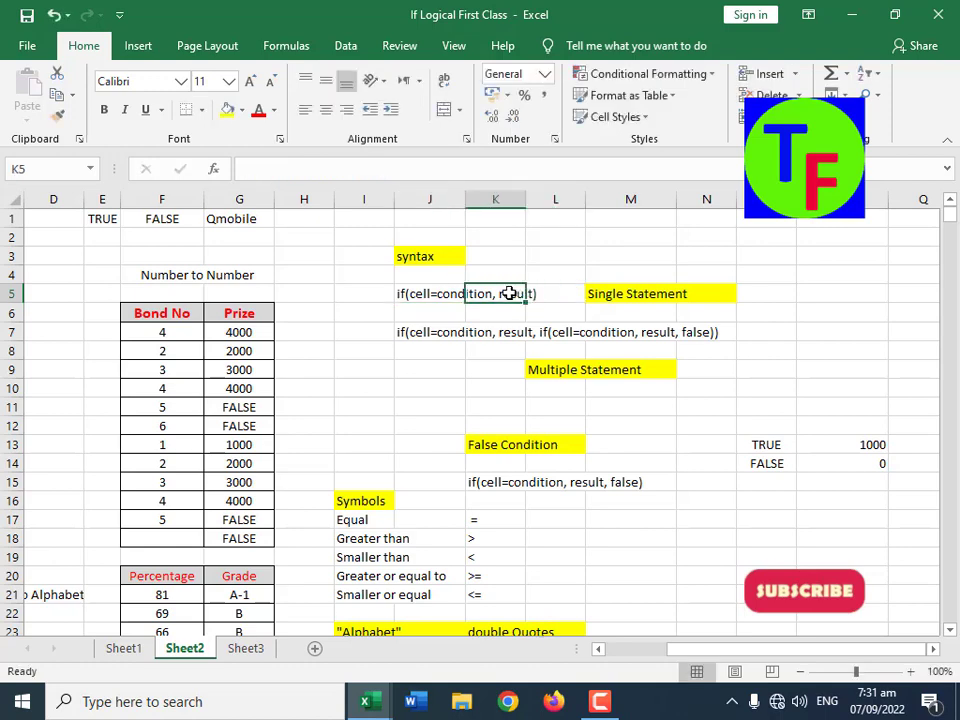
pyautogui.click(455, 293)
pyautogui.click(381, 171)
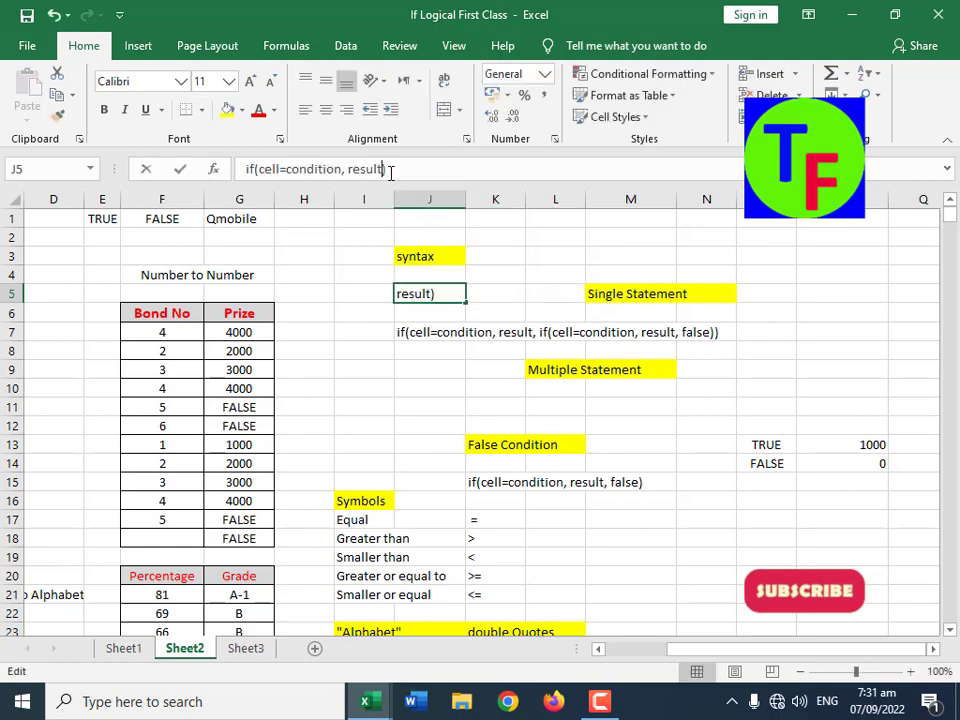
pyautogui.write(', false')
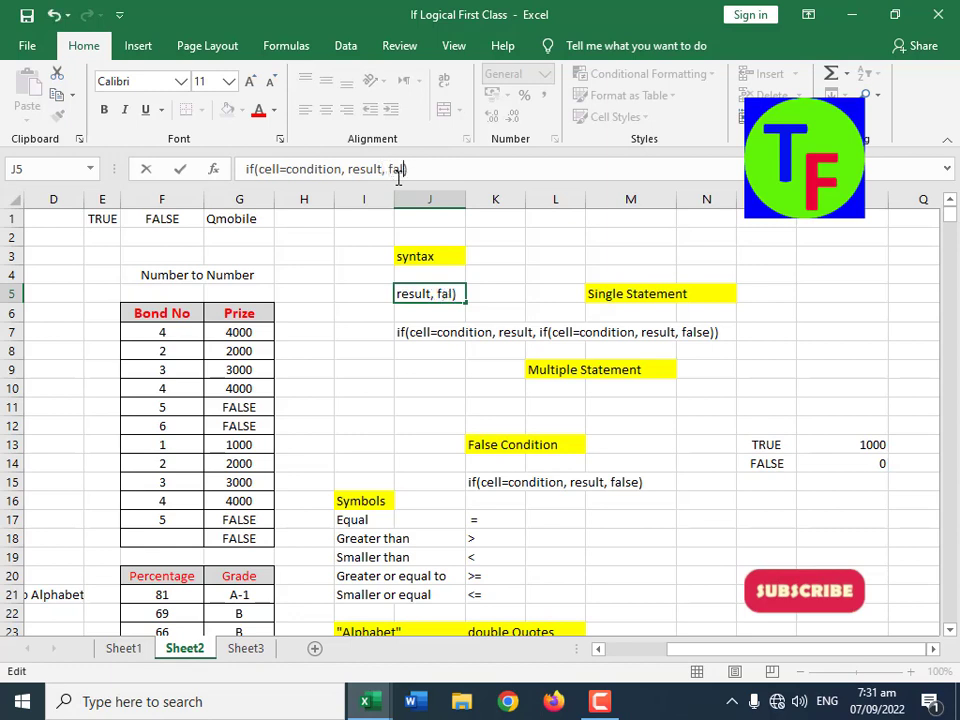
pyautogui.press('Return')
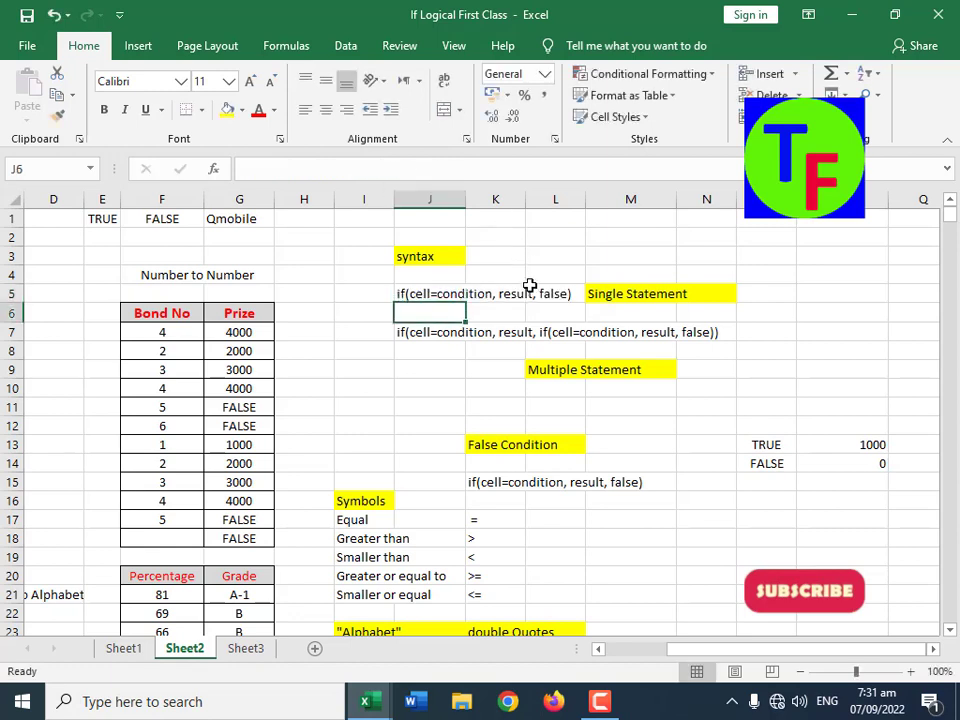
# Step: Compare the position of the false argument in the single-statement syntax in J5 and the multiple-statement syntax in J7
pyautogui.click(529, 293)
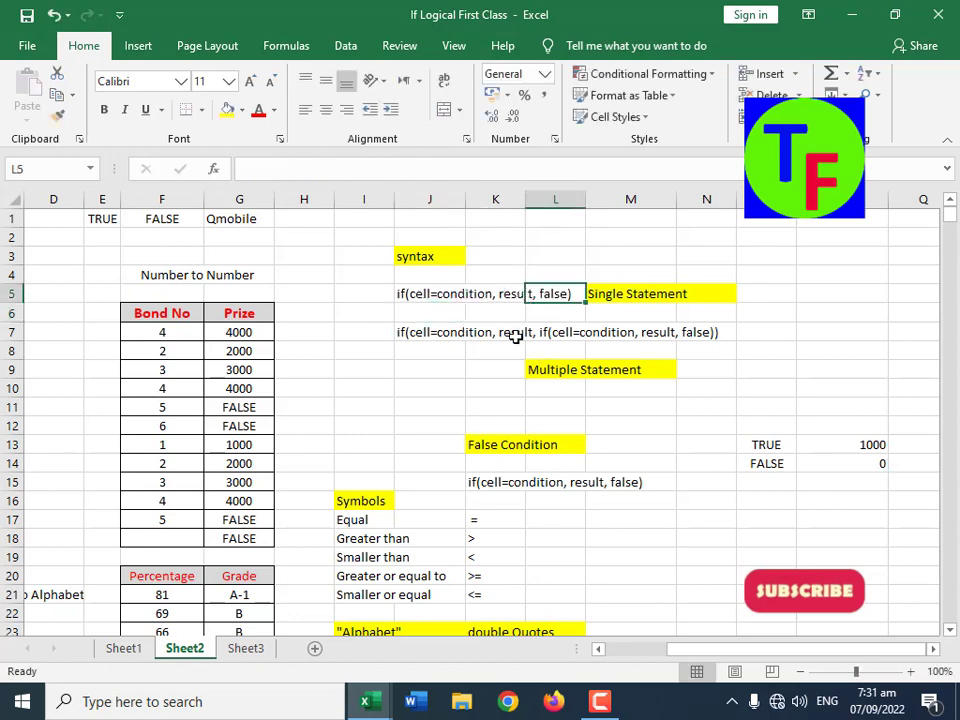
pyautogui.click(435, 332)
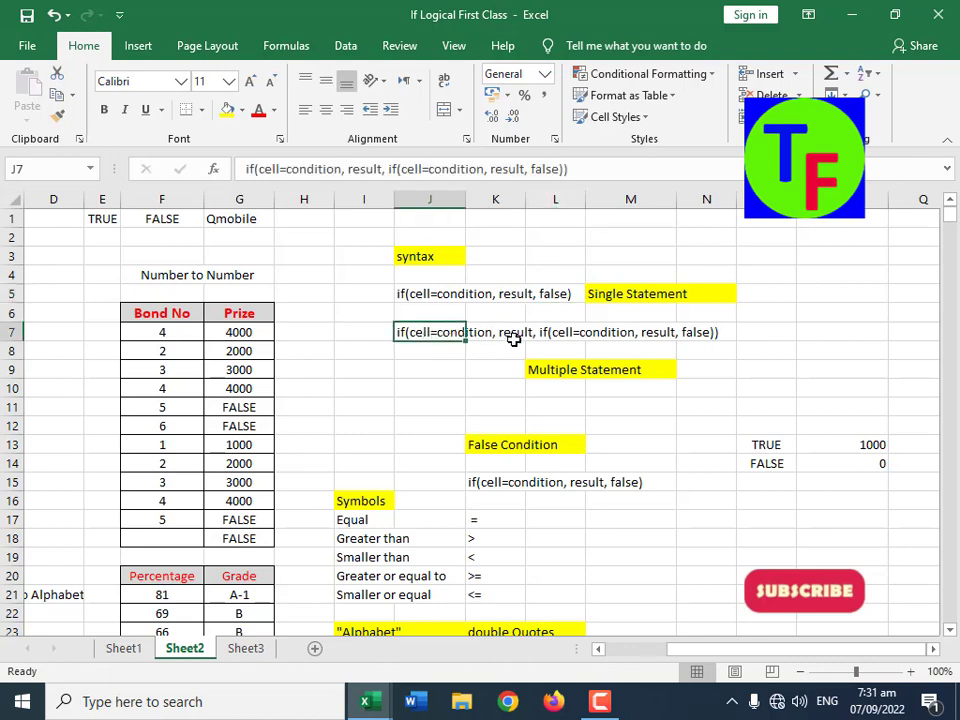
pyautogui.click(694, 332)
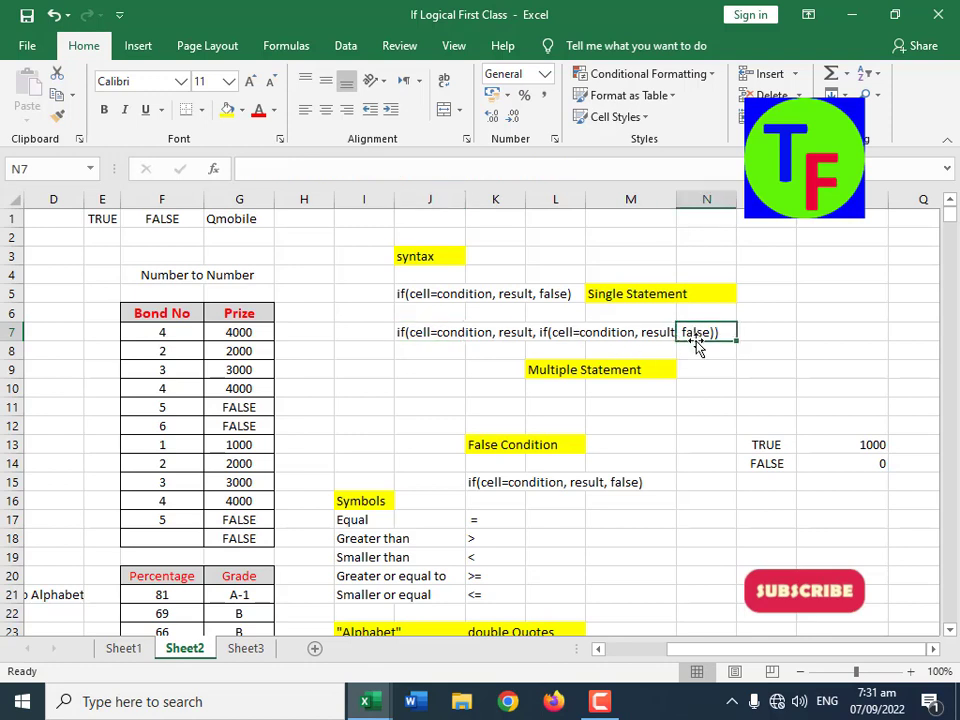
pyautogui.click(450, 306)
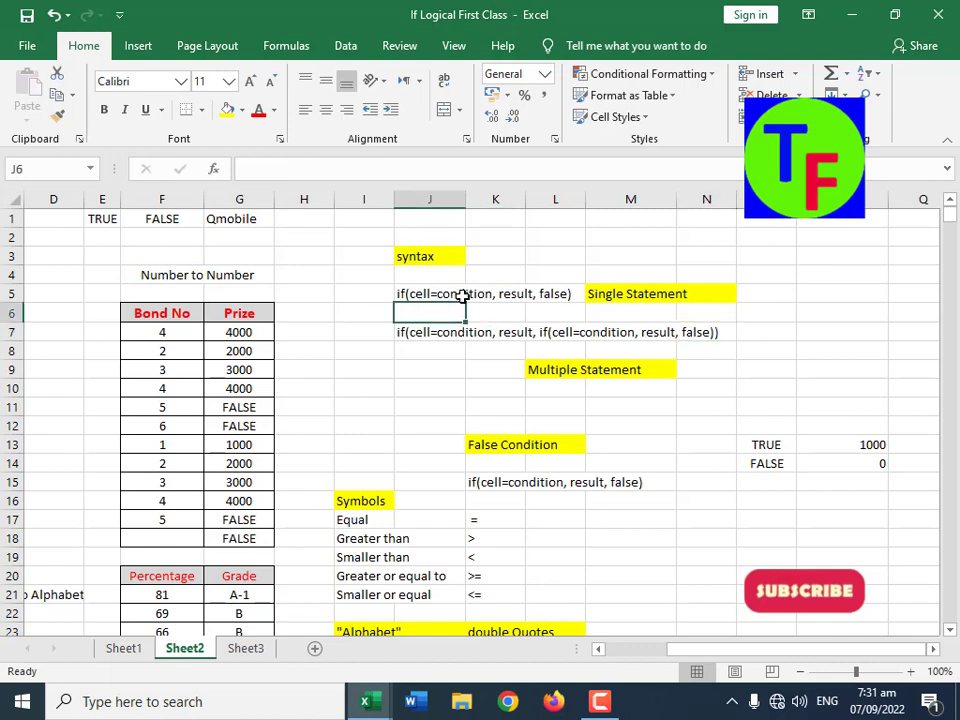
pyautogui.click(461, 296)
pyautogui.click(550, 297)
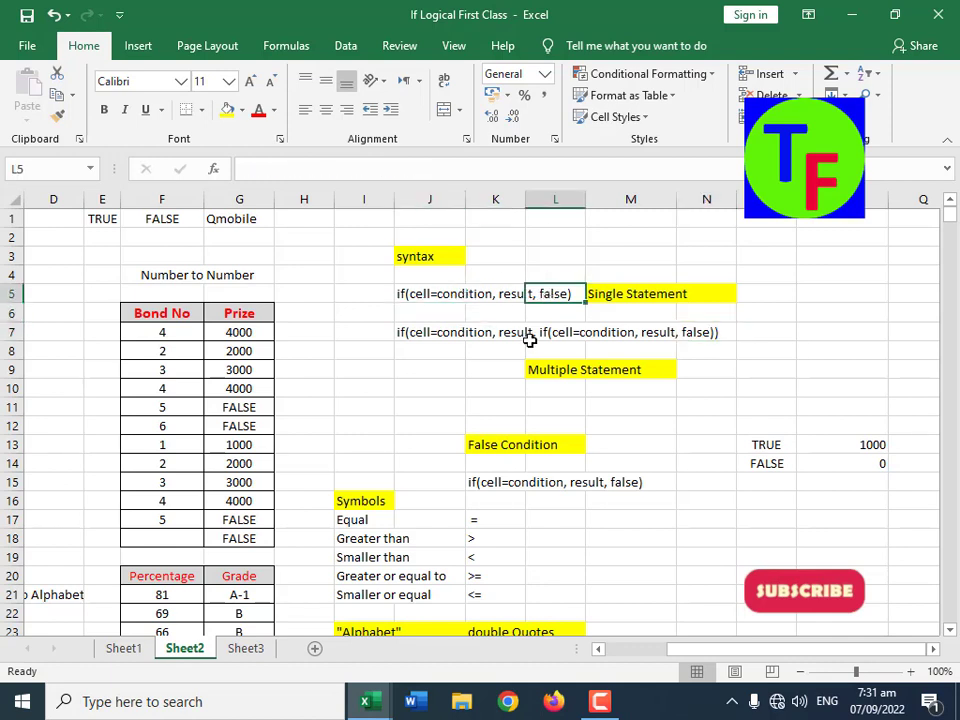
pyautogui.click(697, 333)
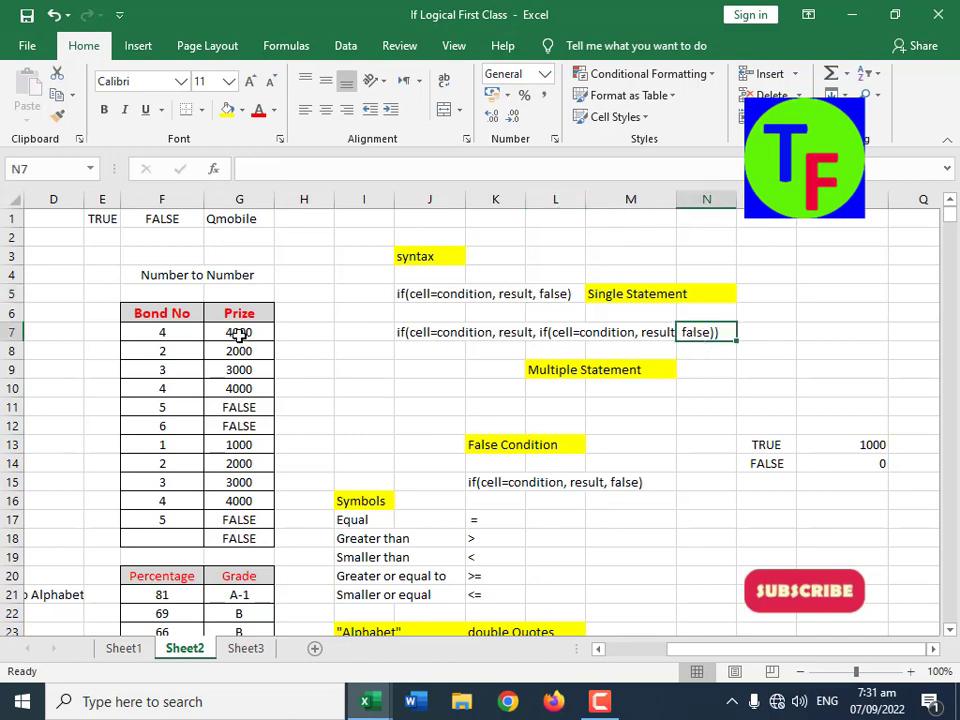
# Step: Clear the formulas from the Prize column, range G7:G19
pyautogui.moveTo(242, 336); pyautogui.dragTo(259, 544)
pyautogui.press('Delete')
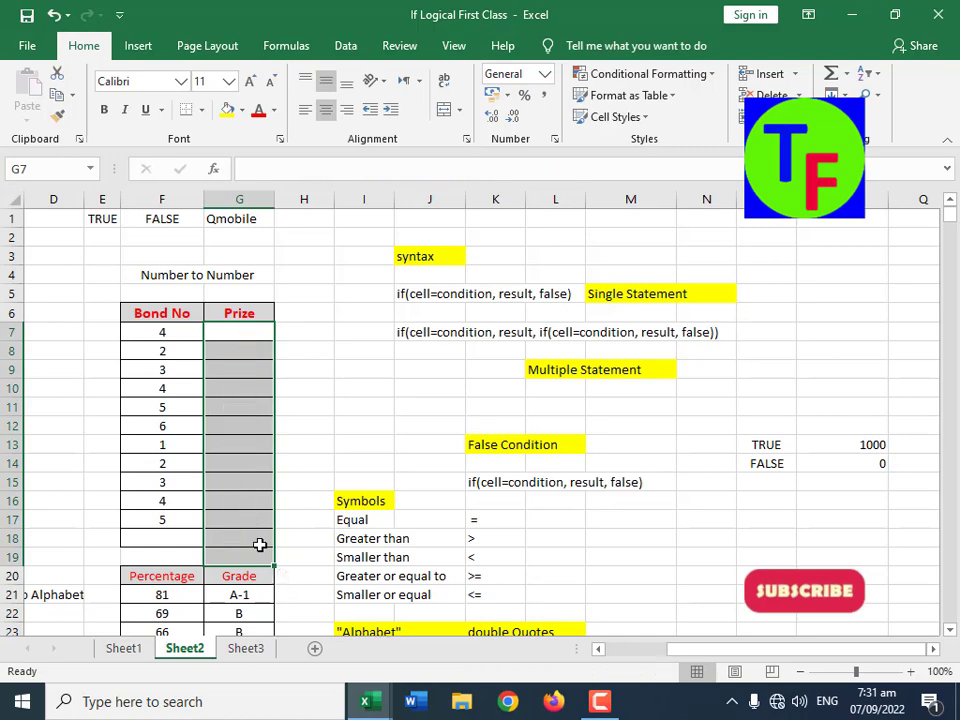
# Step: Enter the formula =IF(F7=1, 1000, 0) in the first Prize cell, G7
pyautogui.click(230, 333)
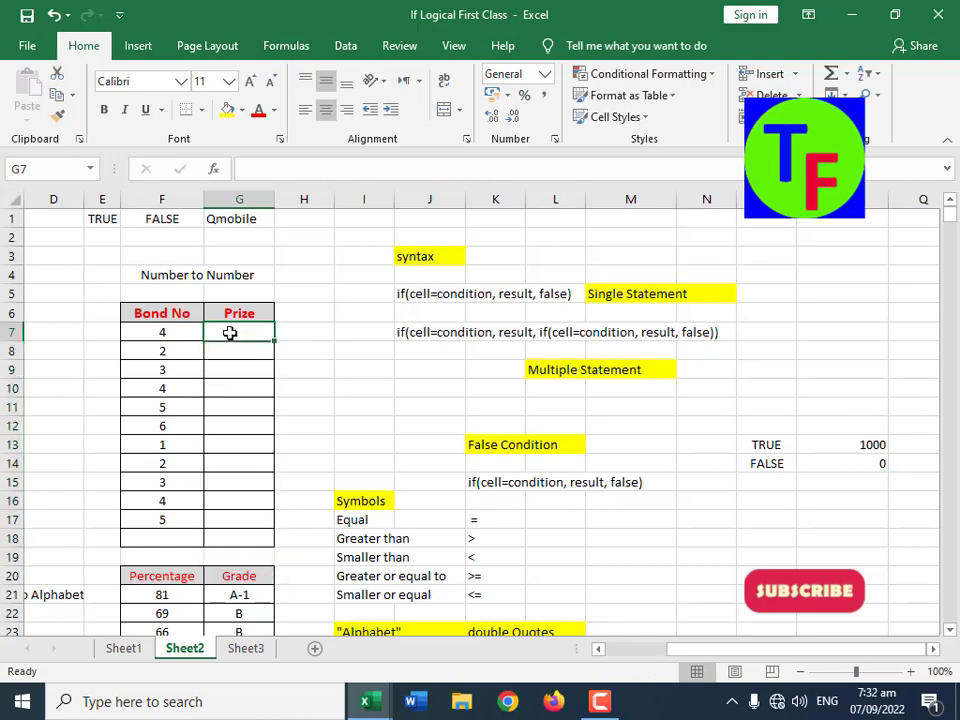
pyautogui.write('=if(')
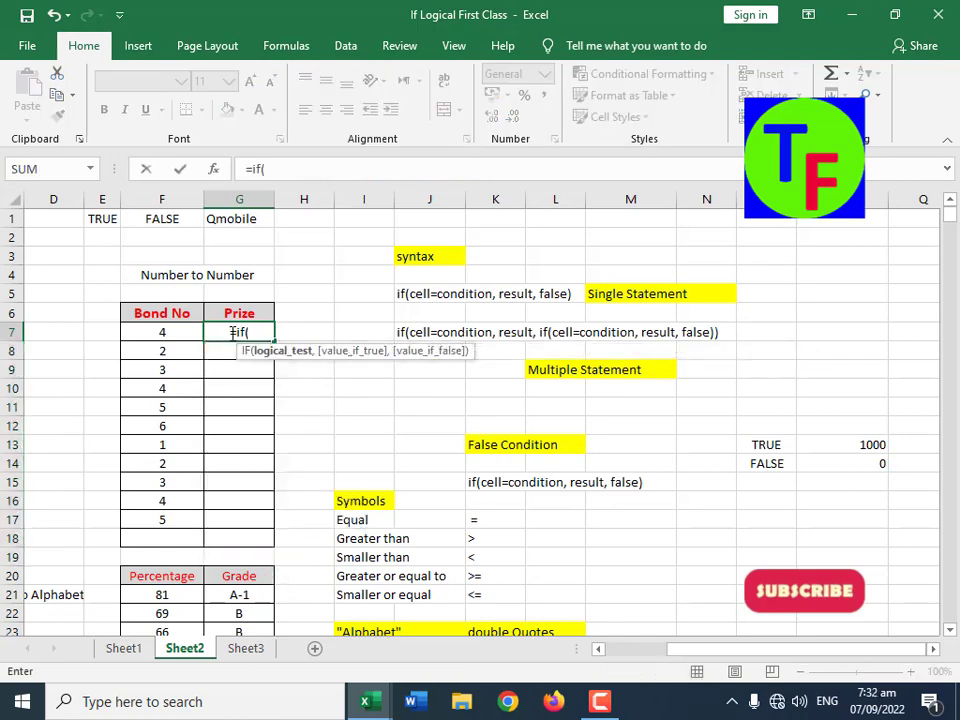
pyautogui.click(168, 333)
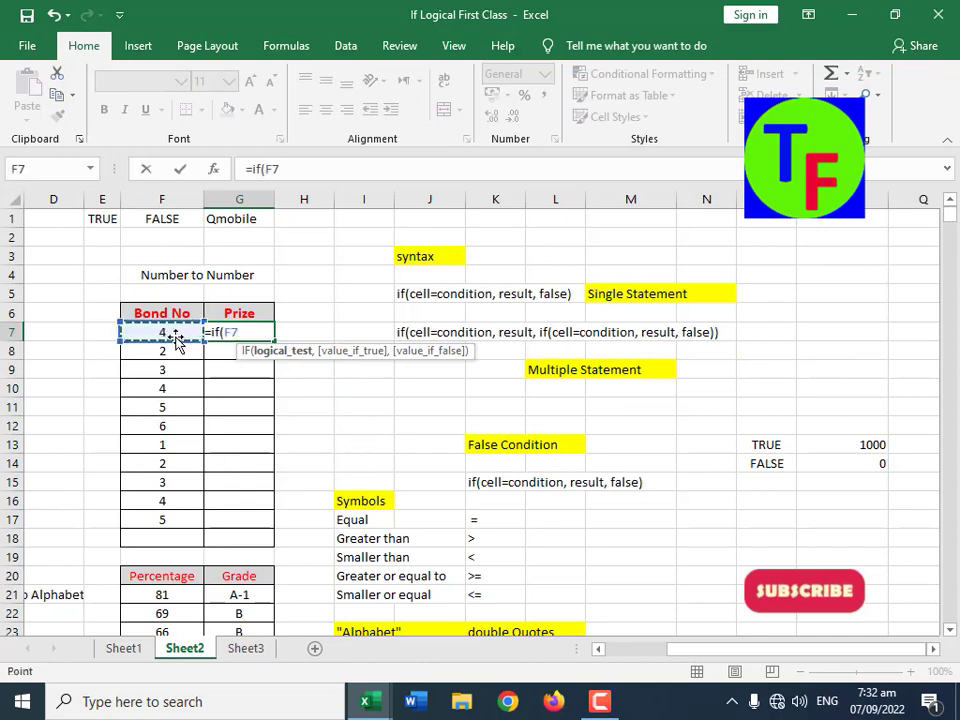
pyautogui.write('=1')
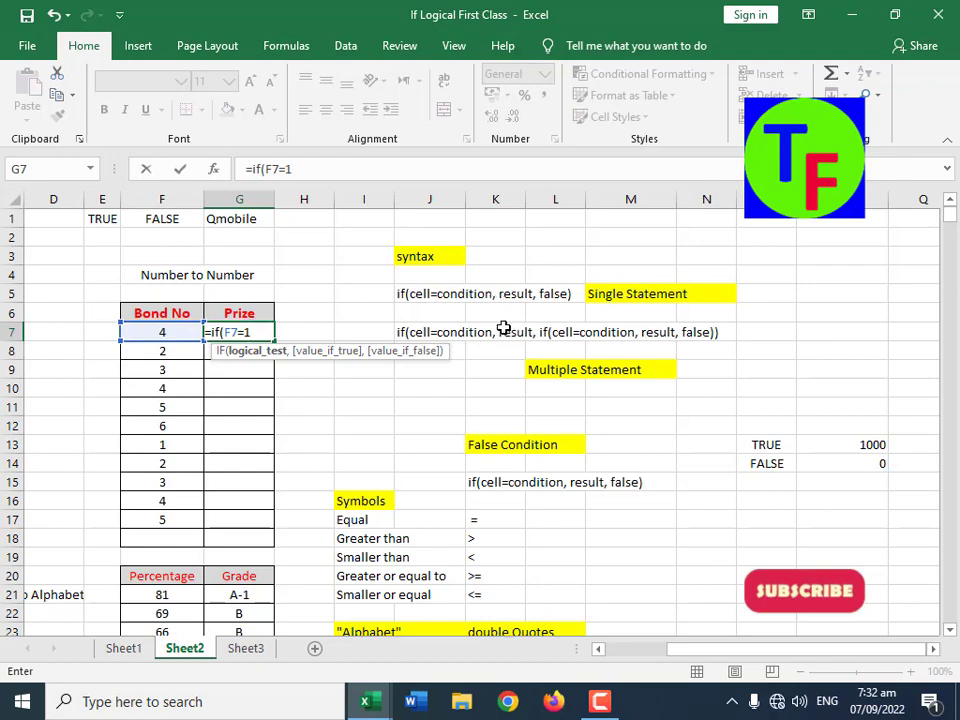
pyautogui.write(', 1')
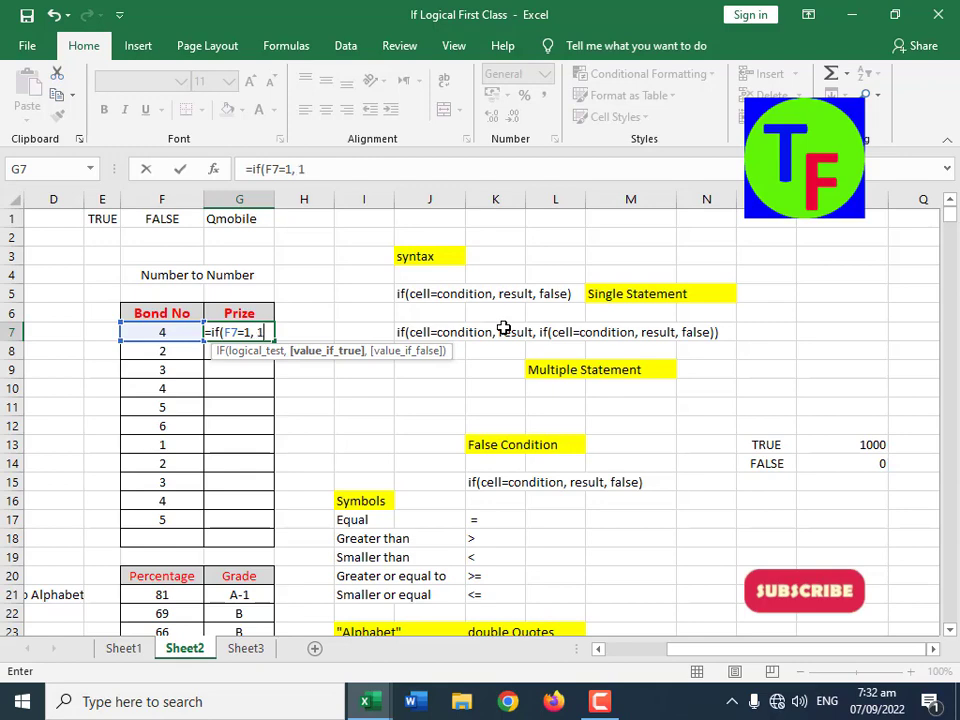
pyautogui.write('000')
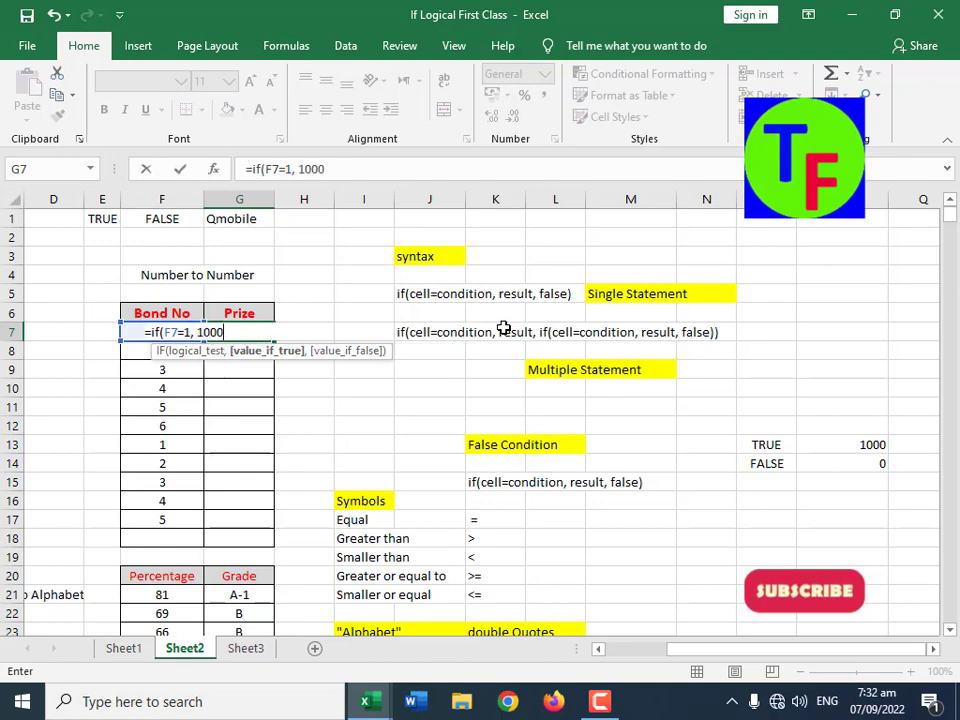
pyautogui.write('0,')
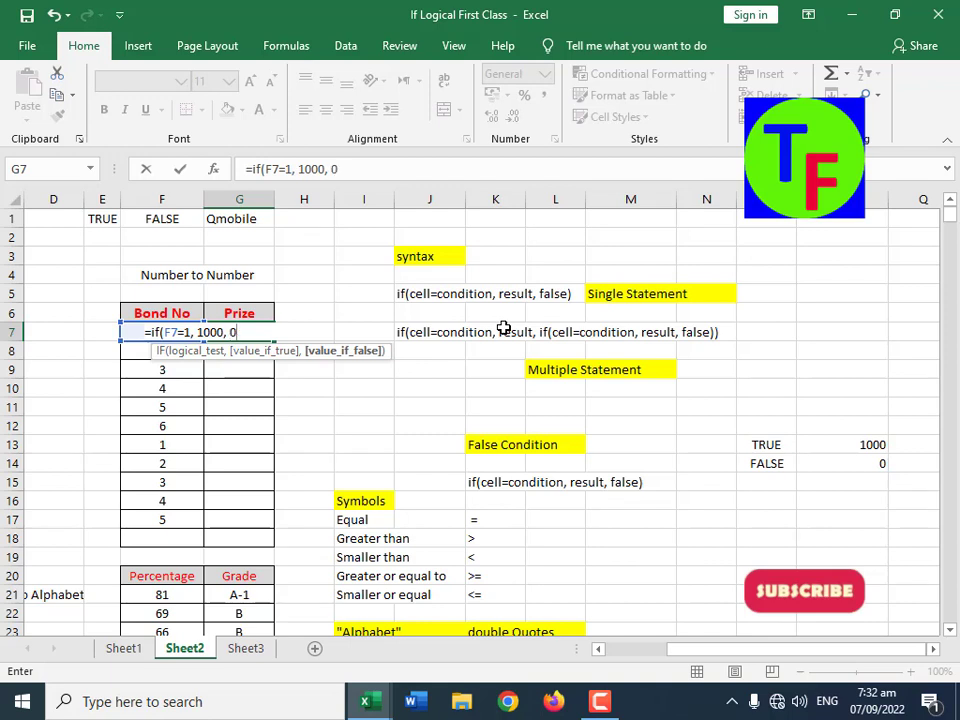
pyautogui.write(' 0)')
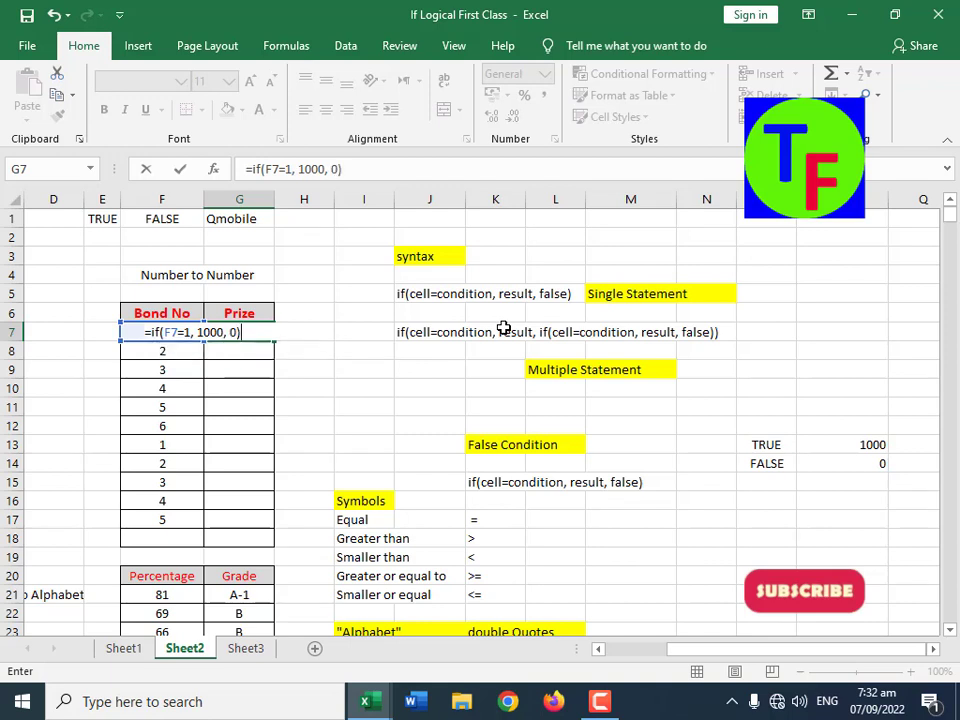
pyautogui.press('Return')
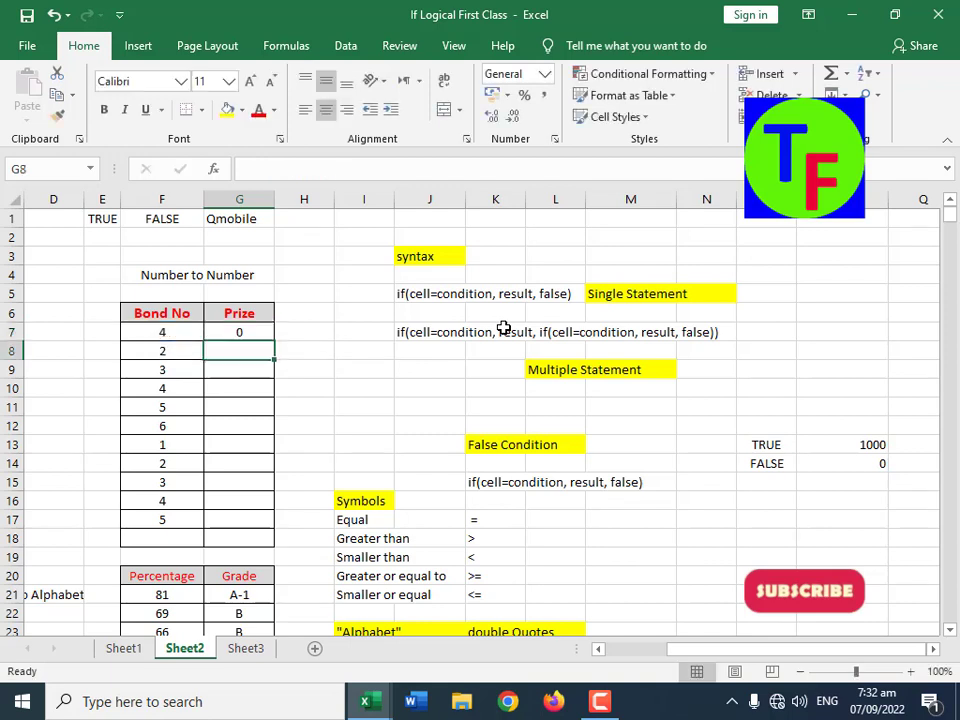
# Step: Fill the G7 formula down the Prize column to G17 and check the row for bond number 1
pyautogui.click(248, 337)
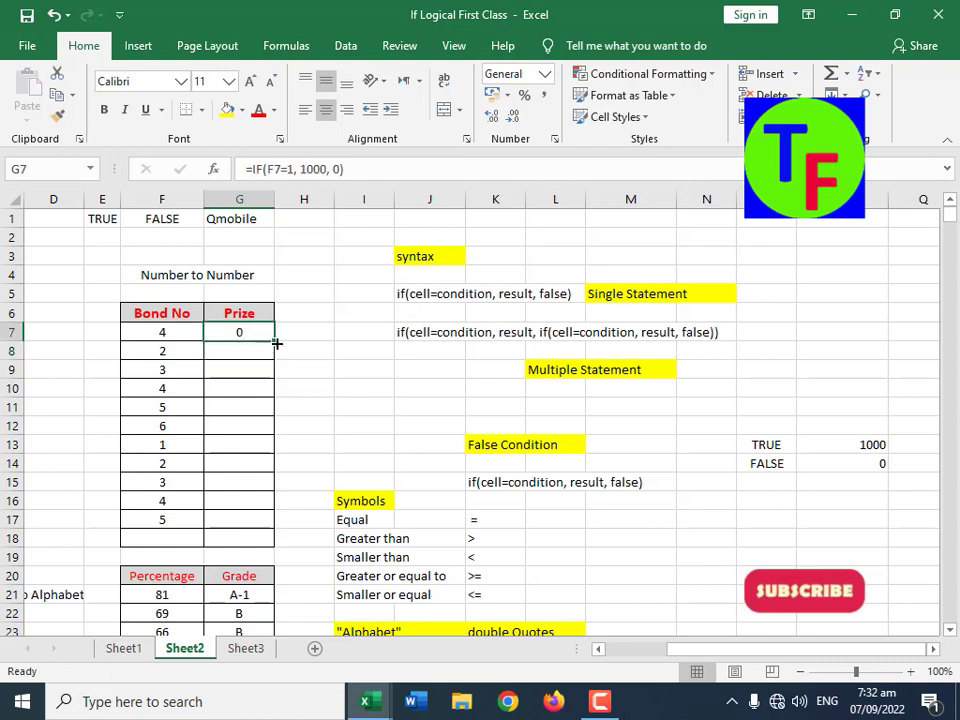
pyautogui.moveTo(274, 341); pyautogui.dragTo(256, 522)
pyautogui.moveTo(255, 521); pyautogui.dragTo(255, 521)
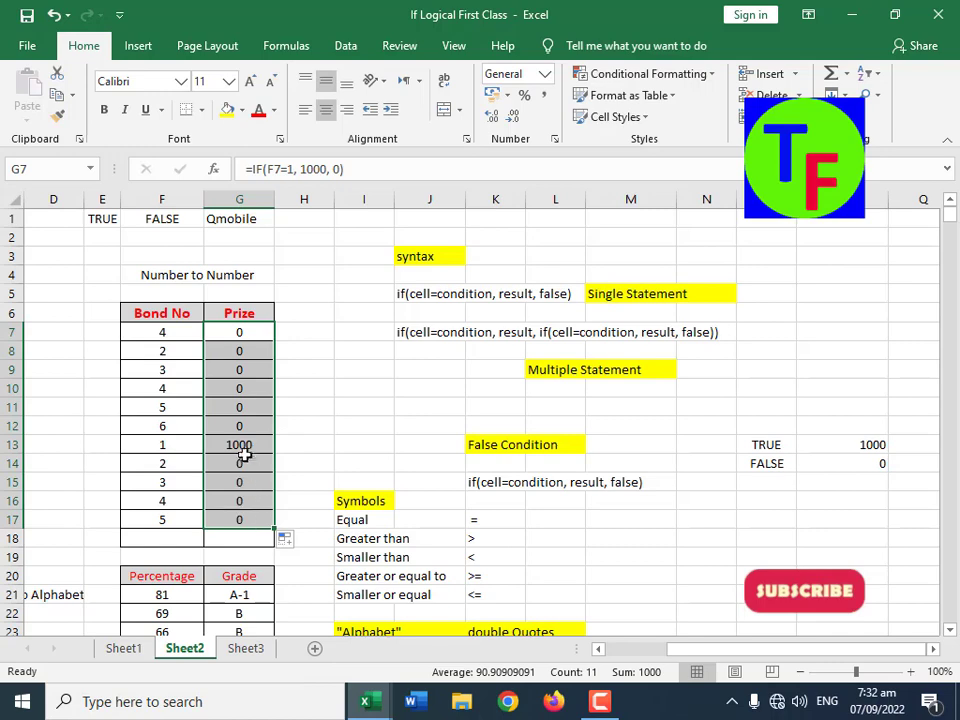
pyautogui.moveTo(242, 444); pyautogui.dragTo(168, 442)
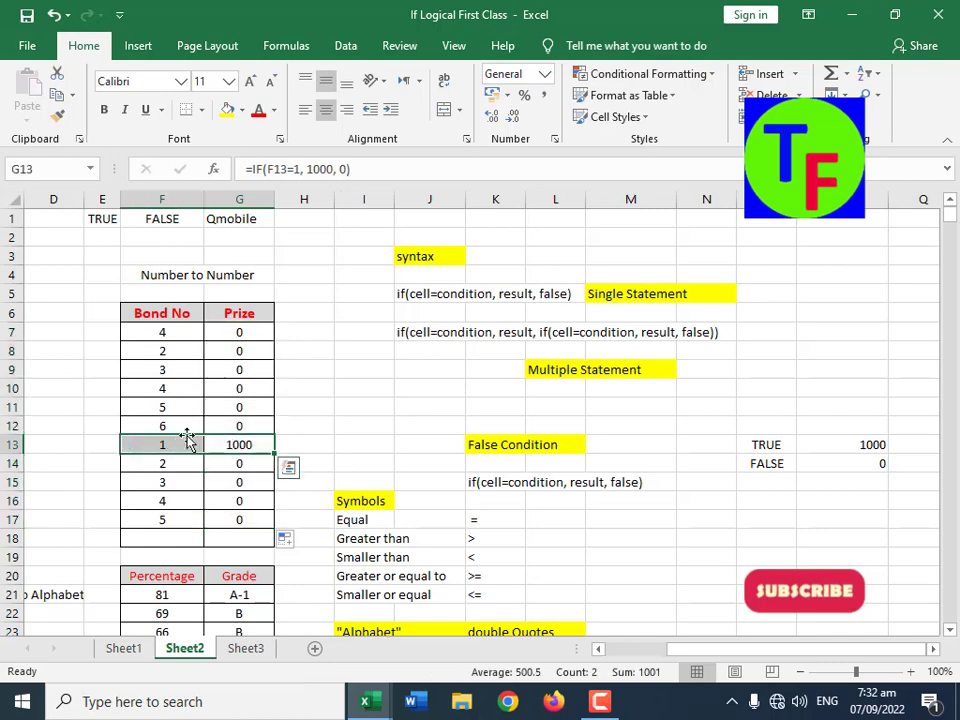
# Step: Replace the formula in G7 with =IF(F7=1, 1000), leaving out the false argument
pyautogui.click(262, 336)
pyautogui.write('=if(')
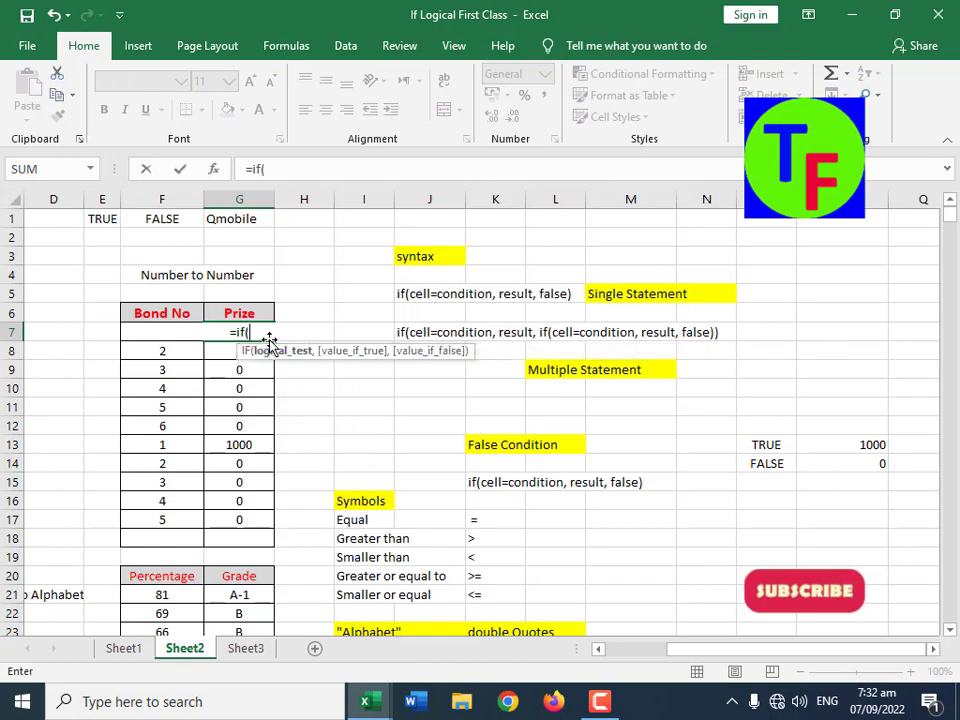
pyautogui.press('Left')
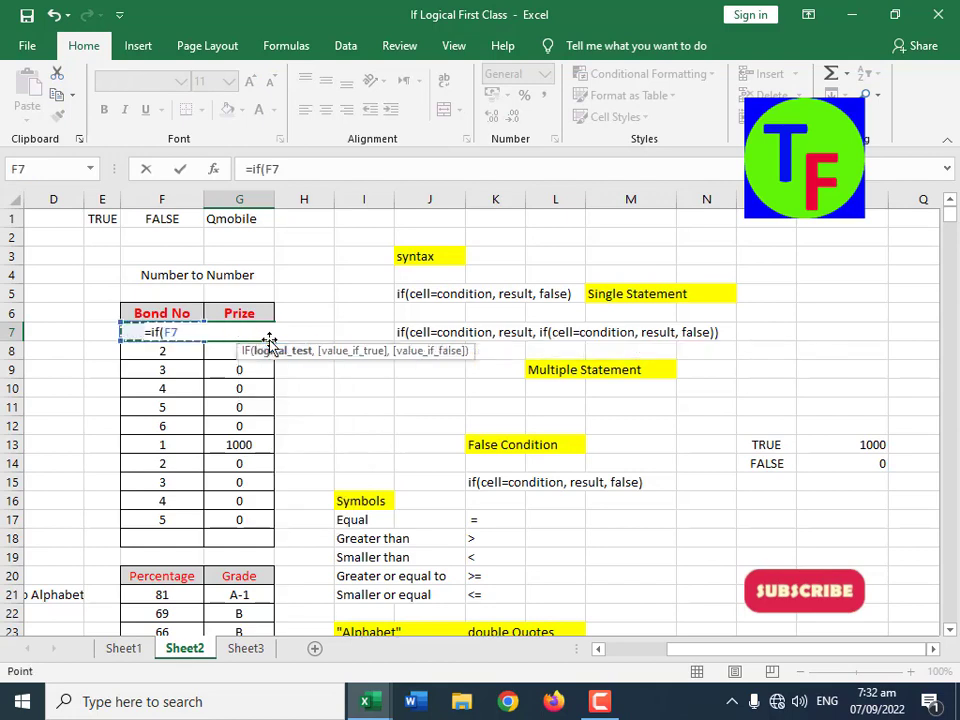
pyautogui.write('=')
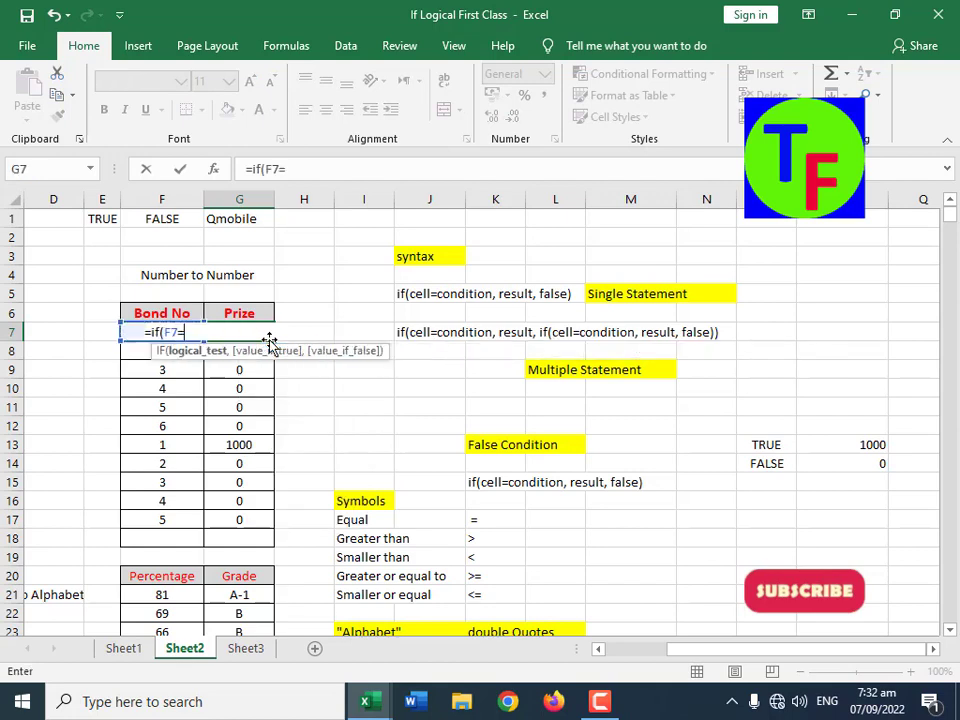
pyautogui.write('1, 1000, 0)')
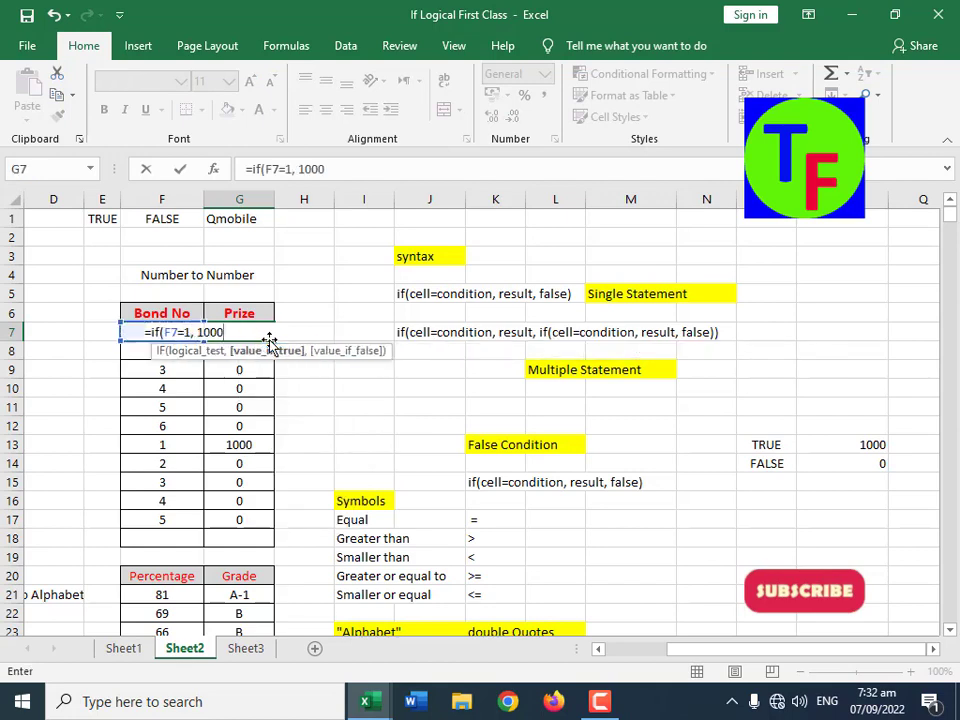
pyautogui.press('Return')
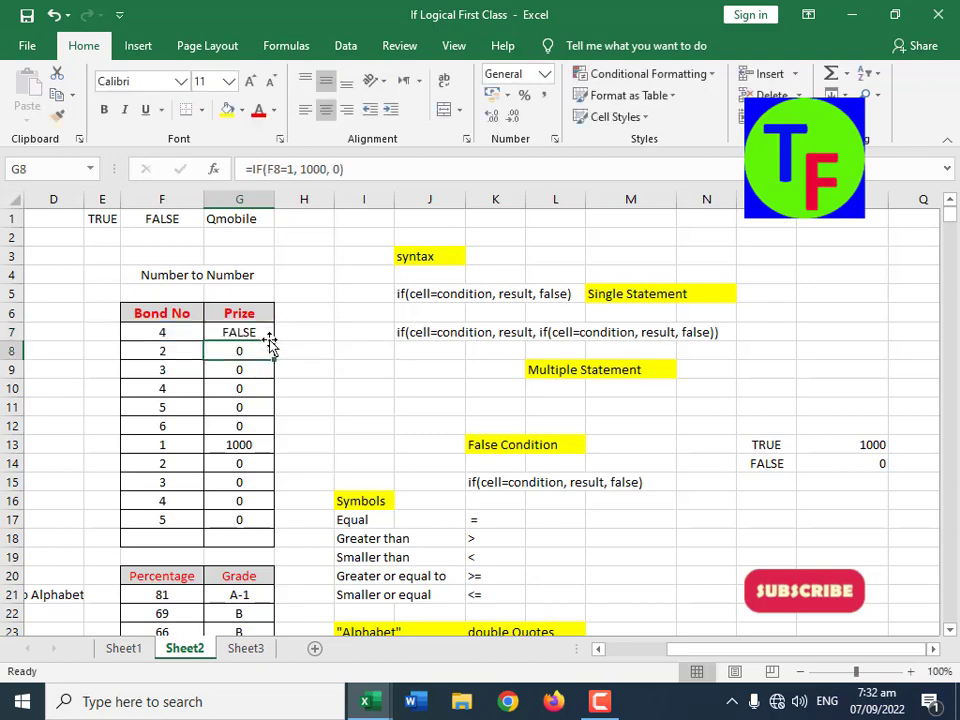
# Step: Fill the formula without a false argument from G7 down to G18 and check G13
pyautogui.click(268, 337)
pyautogui.moveTo(274, 340); pyautogui.dragTo(260, 550)
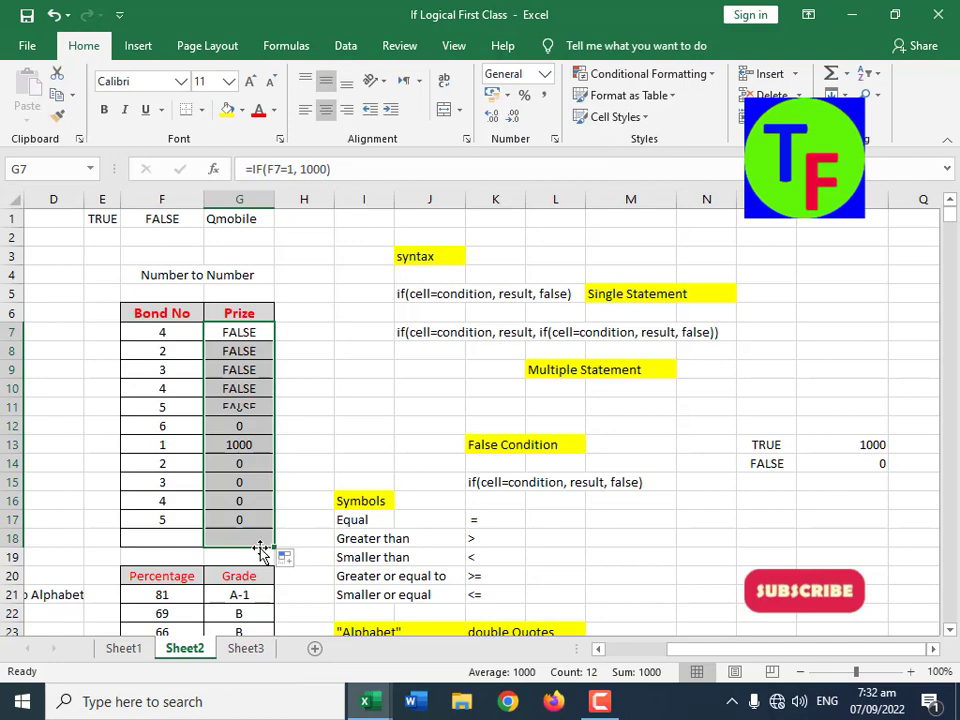
pyautogui.click(250, 446)
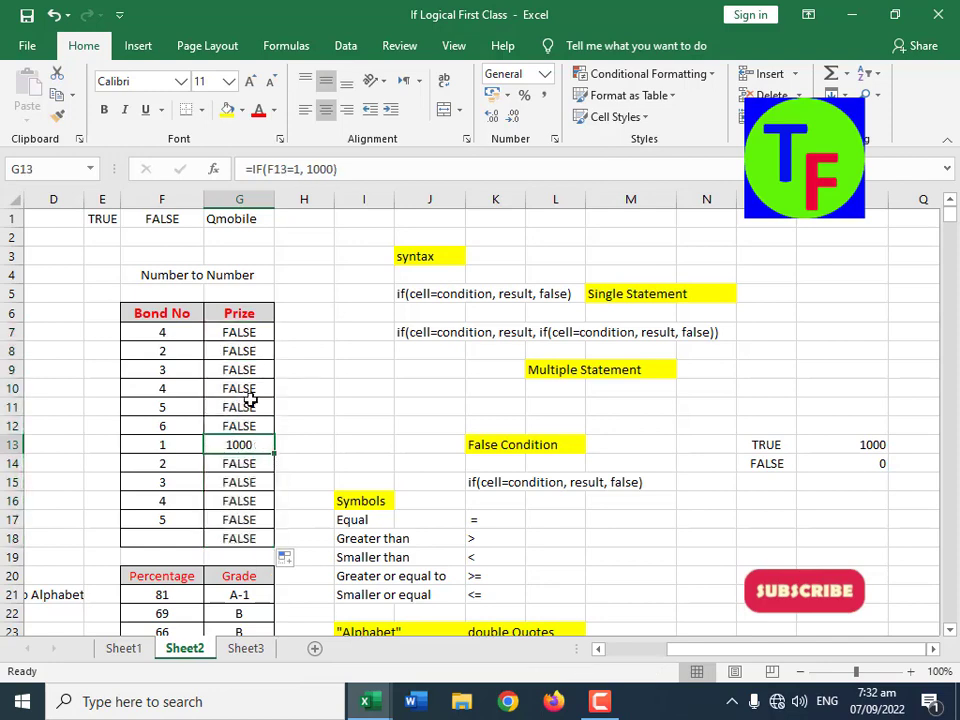
# Step: Replace the formula in G7 with =IF(F7=1, 1000, ""), using empty double quotes as the false value
pyautogui.click(256, 332)
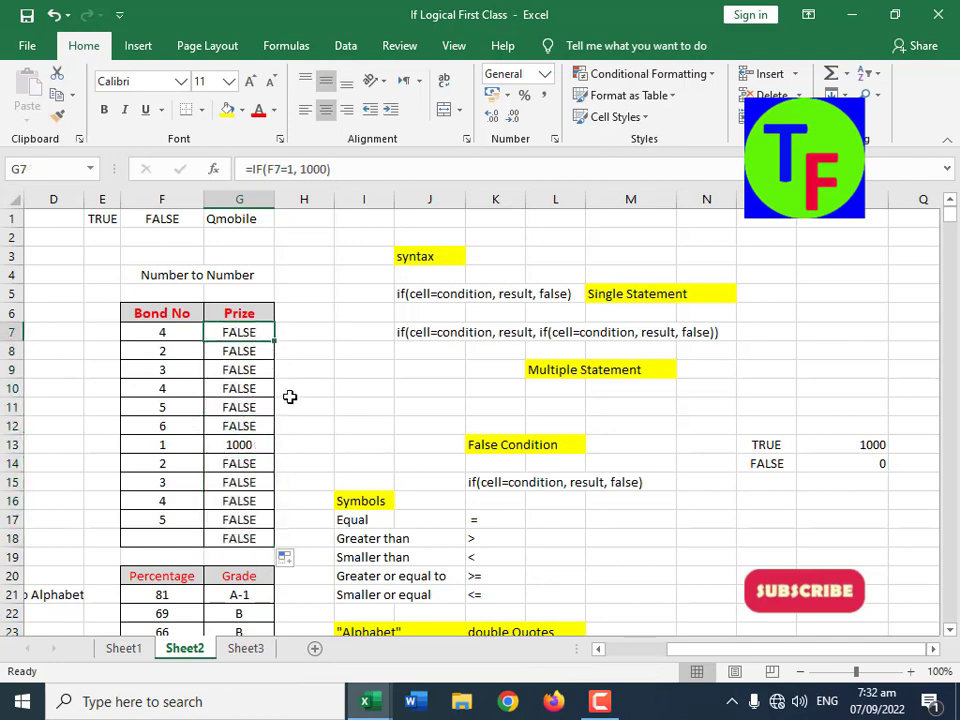
pyautogui.write('=if(')
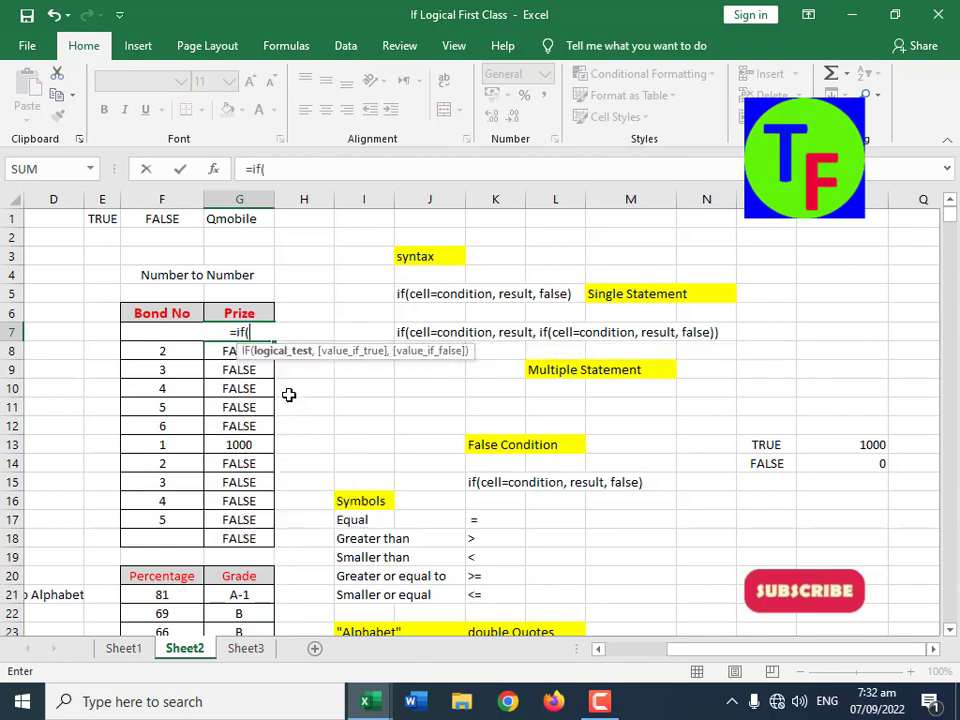
pyautogui.press('Left')
pyautogui.write('=')
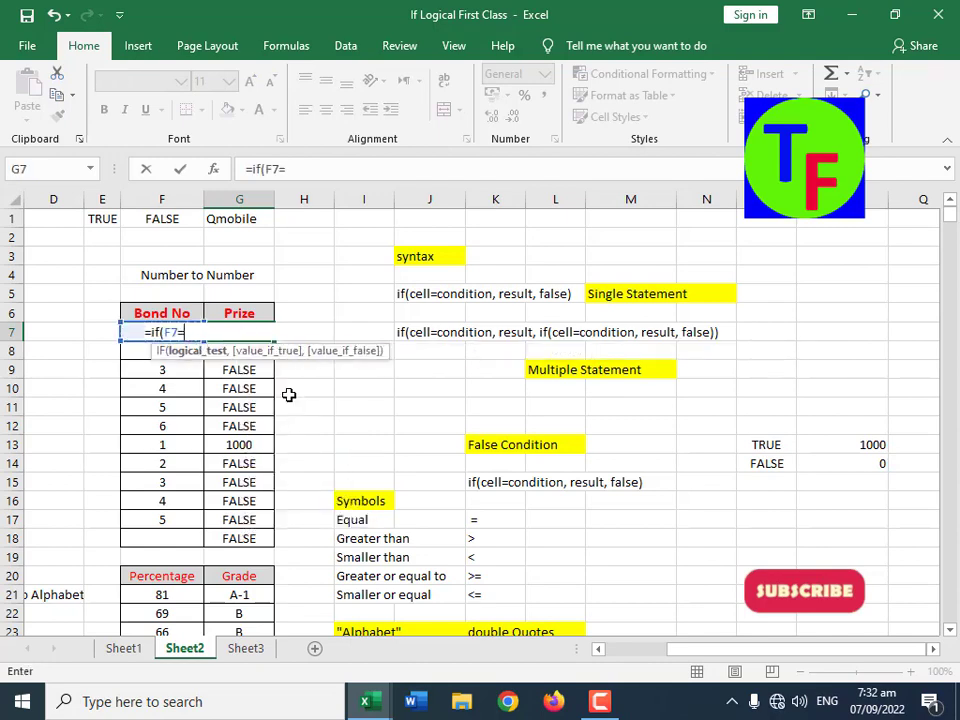
pyautogui.write('1, 10000')
pyautogui.press('BackSpace')
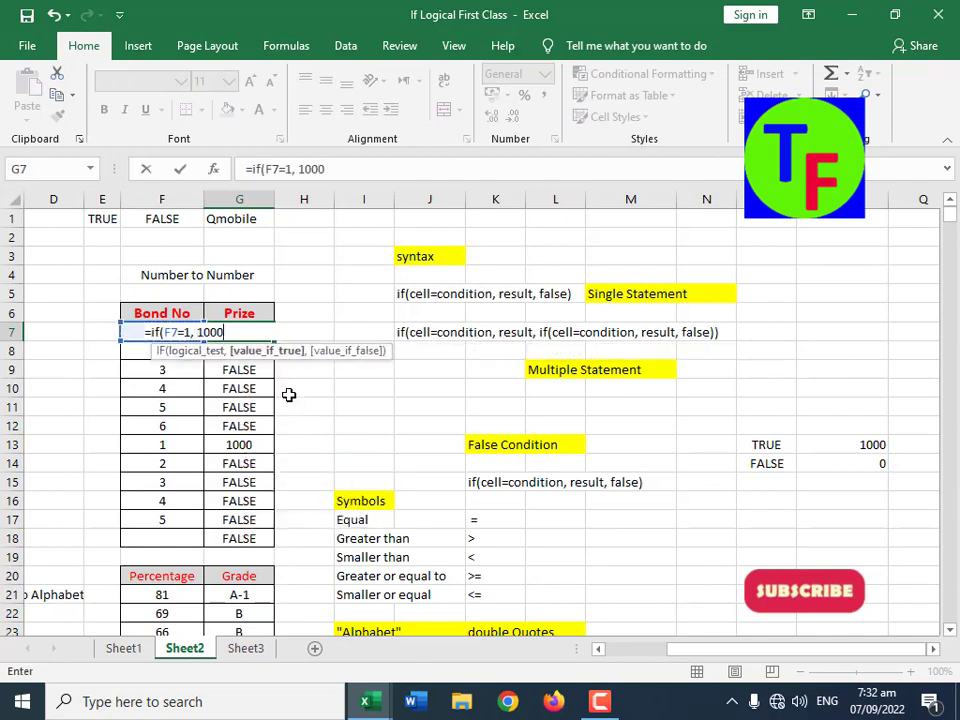
pyautogui.write(', ')
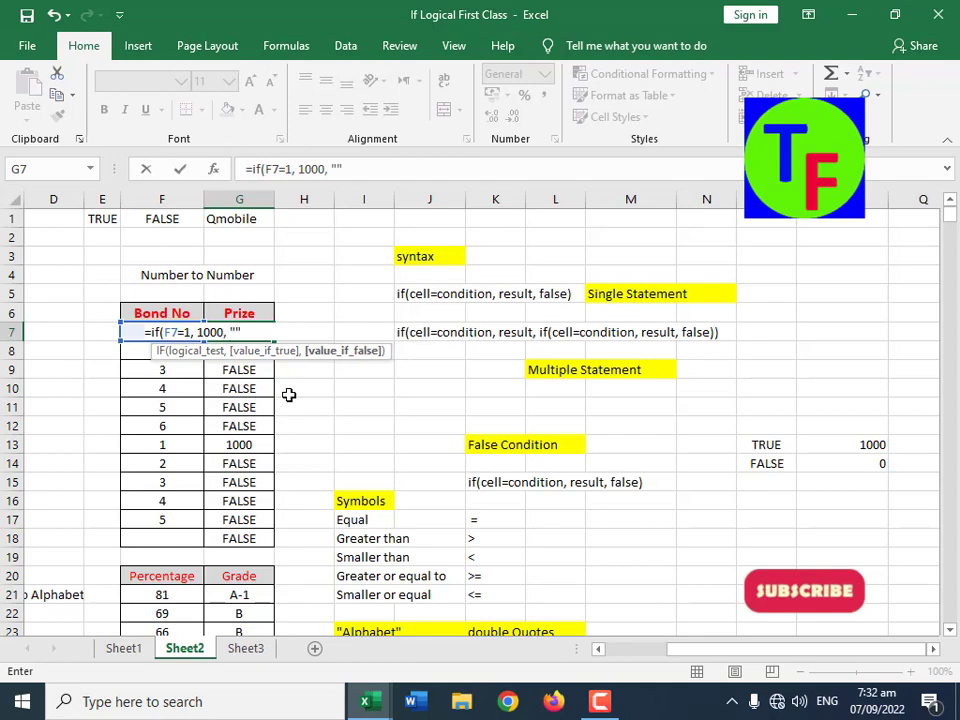
pyautogui.write('"")')
pyautogui.press('Return')
pyautogui.press('Up')
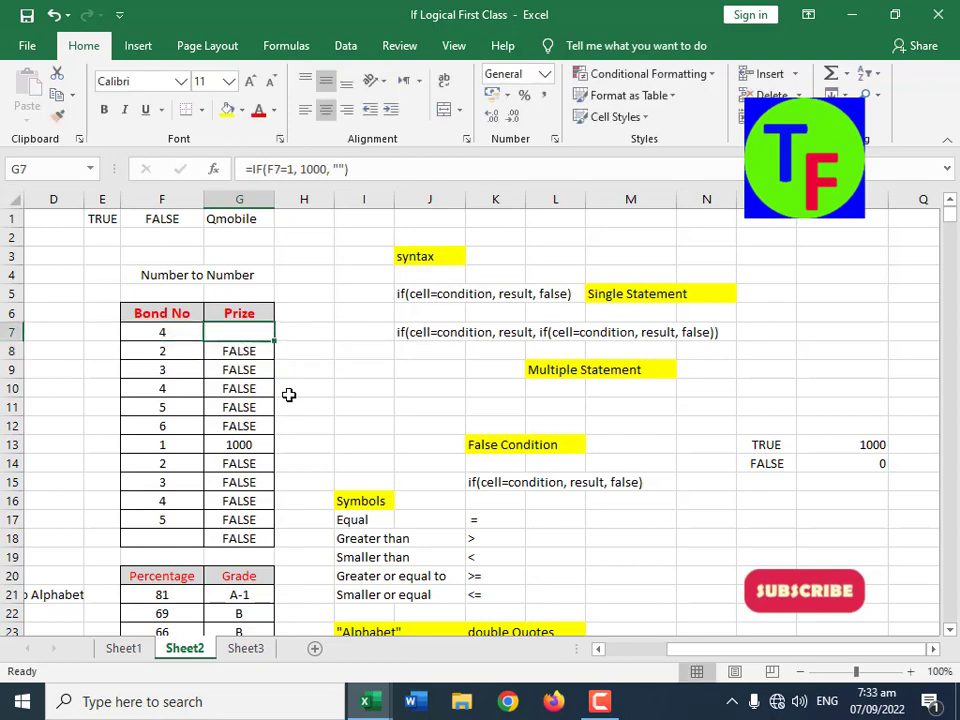
# Step: Fill the empty-quotes formula from G7 down to G18 and inspect its false argument in G7
pyautogui.doubleClick(274, 341)
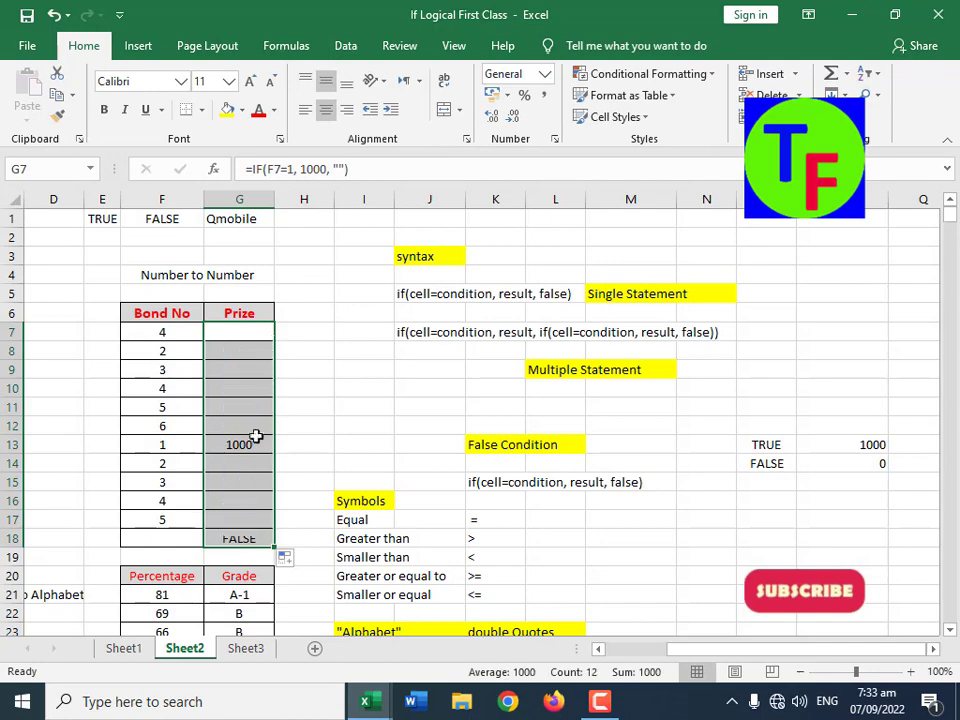
pyautogui.click(241, 446)
pyautogui.click(250, 333)
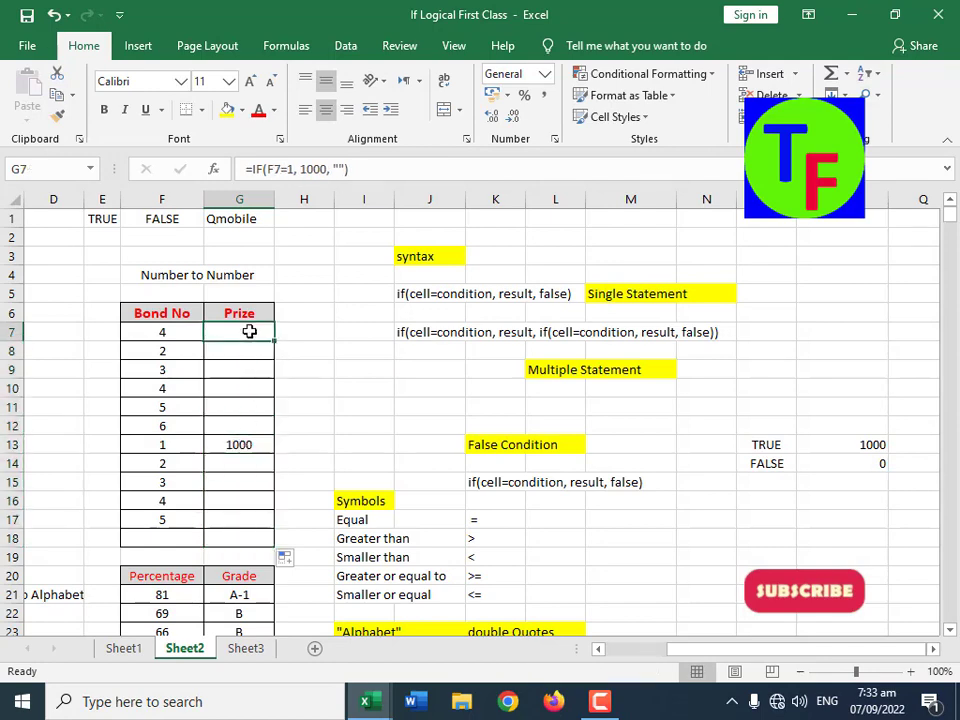
pyautogui.doubleClick(336, 168)
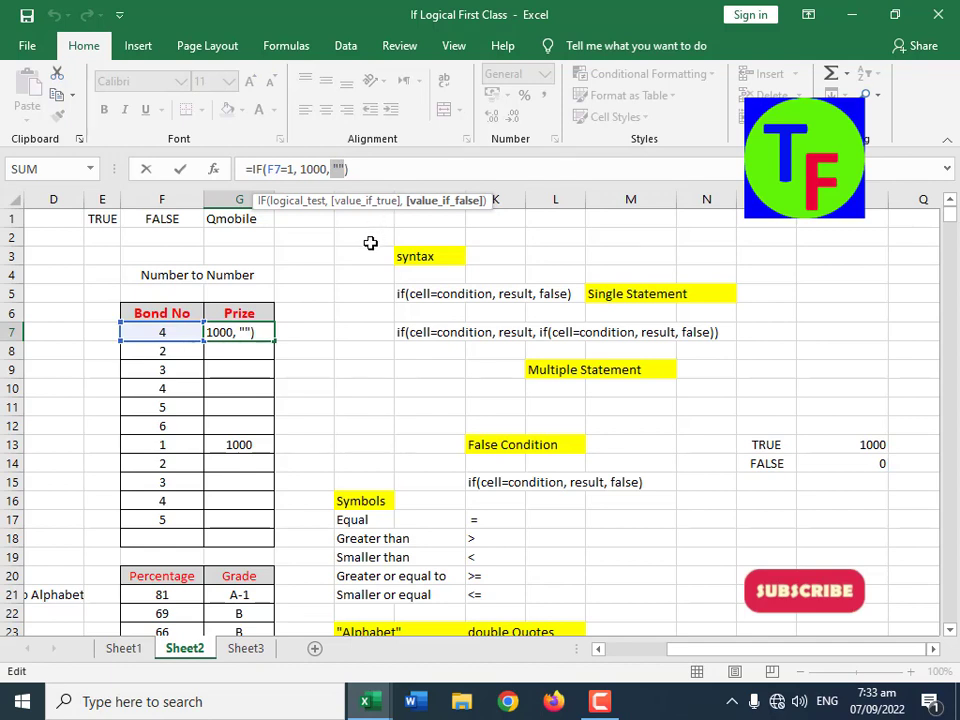
pyautogui.press('Escape')
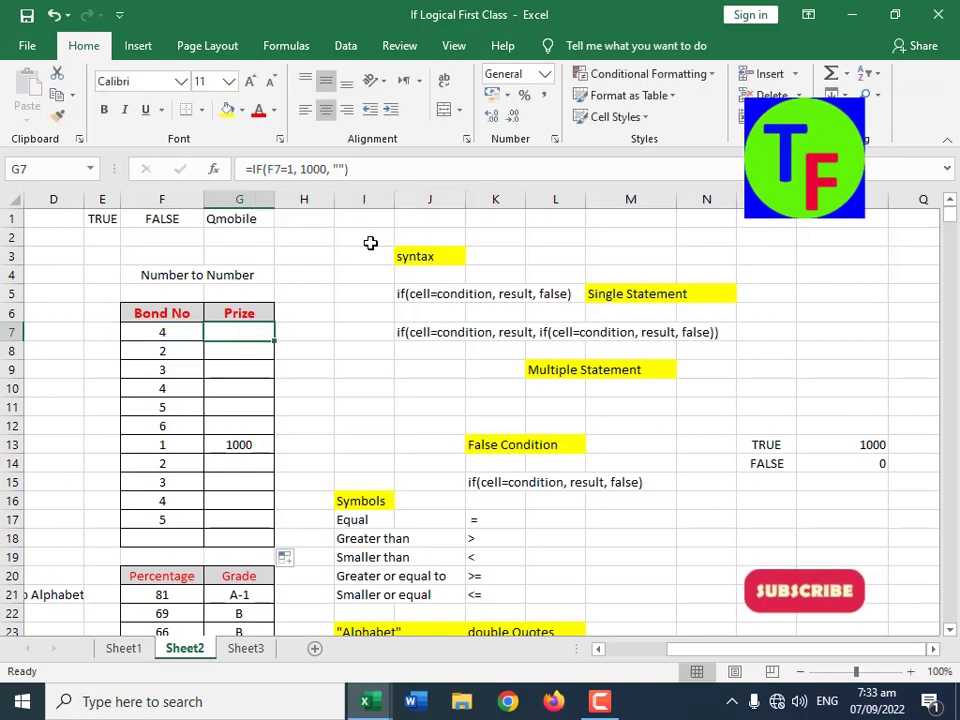
# Step: Open the Windows On-Screen Keyboard to examine where the double-quote key is, and close it
pyautogui.click(207, 703)
pyautogui.write('on')
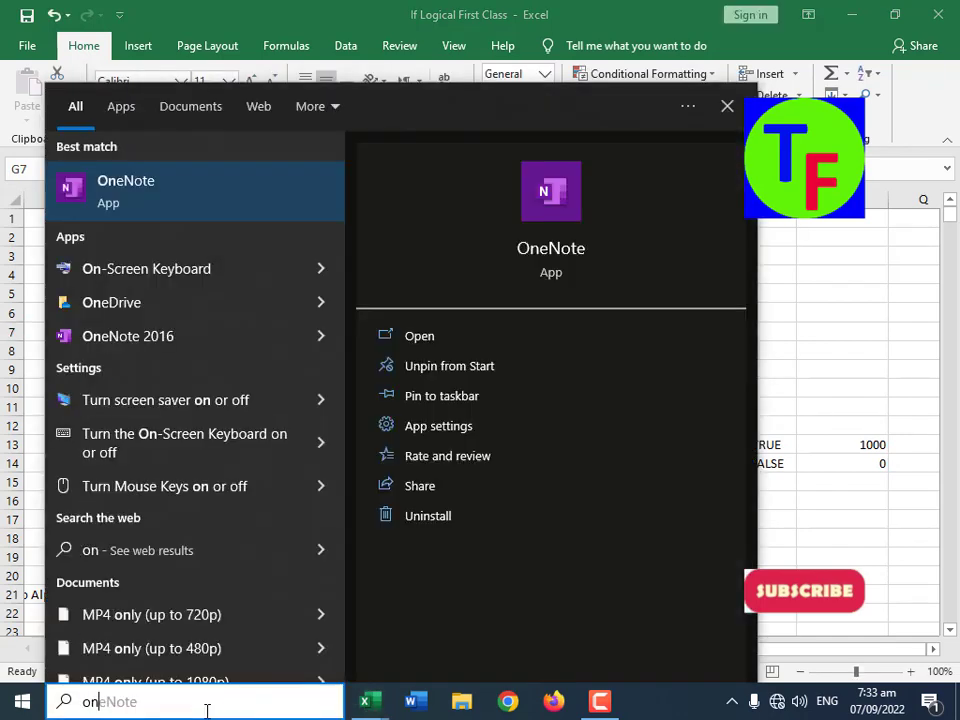
pyautogui.click(185, 270)
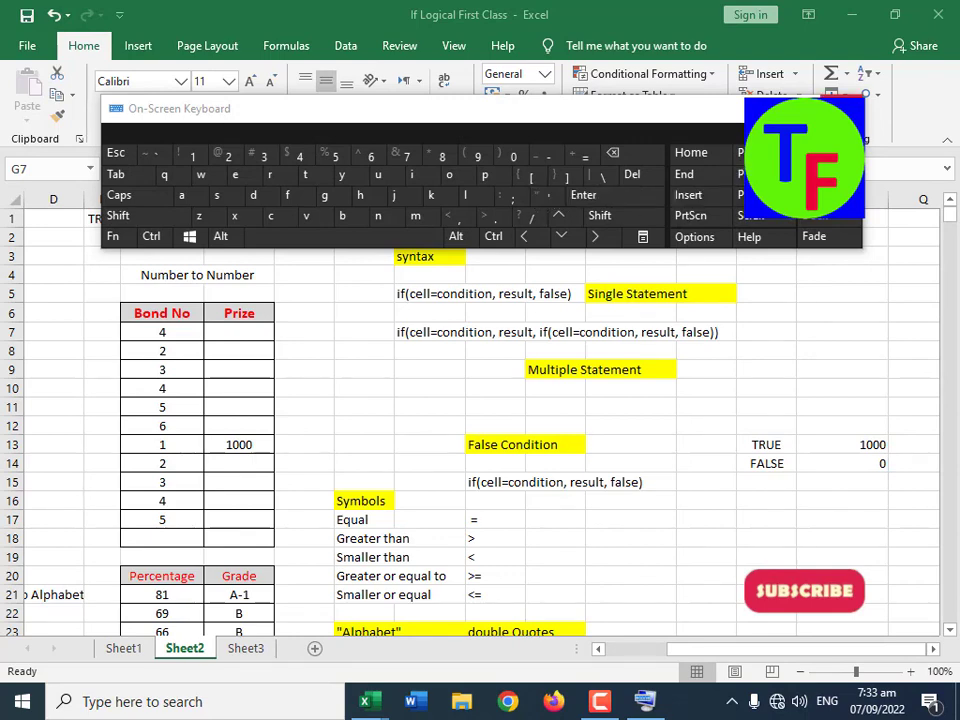
pyautogui.click(840, 108)
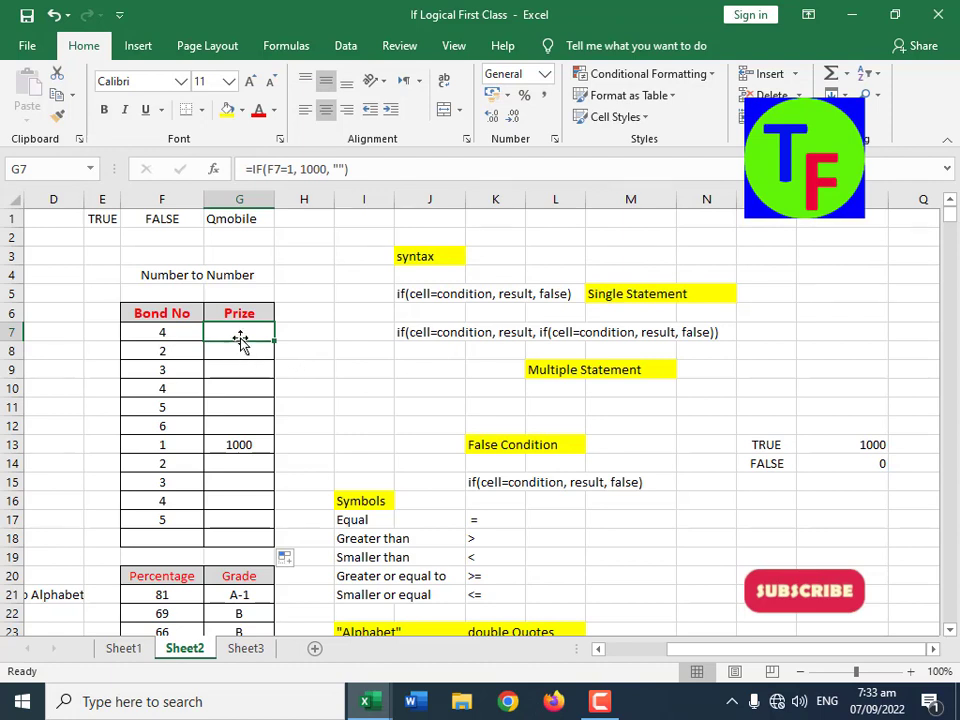
# Step: Check the row for bond number 1 and clear the formulas from the Prize column, range G7:G18
pyautogui.click(186, 449)
pyautogui.click(237, 449)
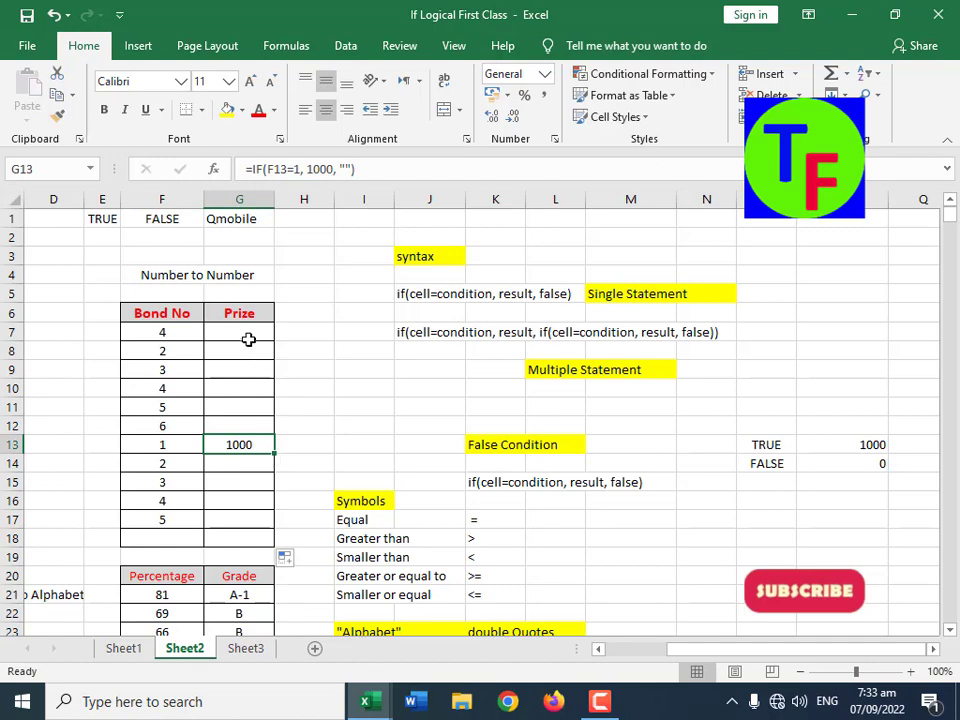
pyautogui.moveTo(251, 337); pyautogui.dragTo(252, 530)
pyautogui.press('Delete')
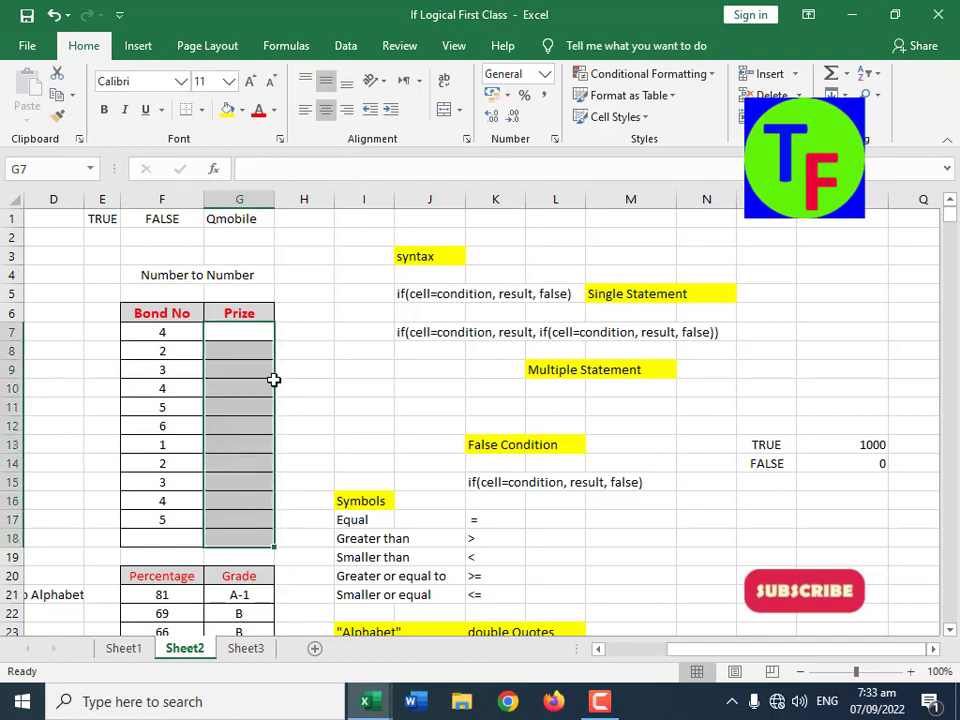
# Step: Enter the nested formula =IF(F7=1, 1000, IF(F7=2, 2000, IF(F7=3, 3000, ""))) in G7
pyautogui.click(237, 329)
pyautogui.write('=if(')
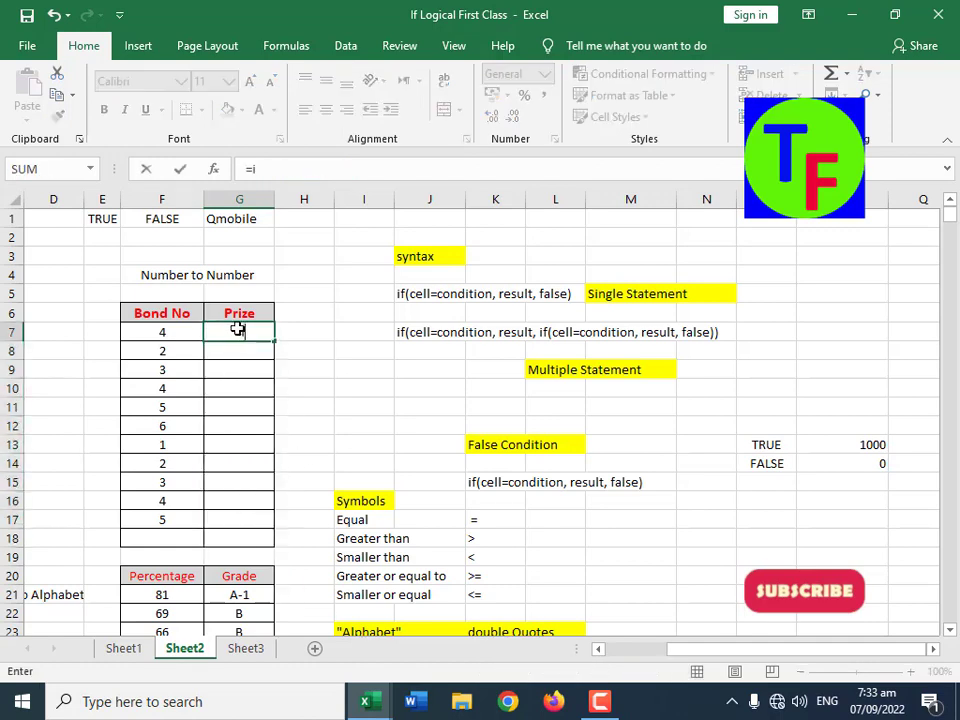
pyautogui.click(182, 333)
pyautogui.write('=1, 1000')
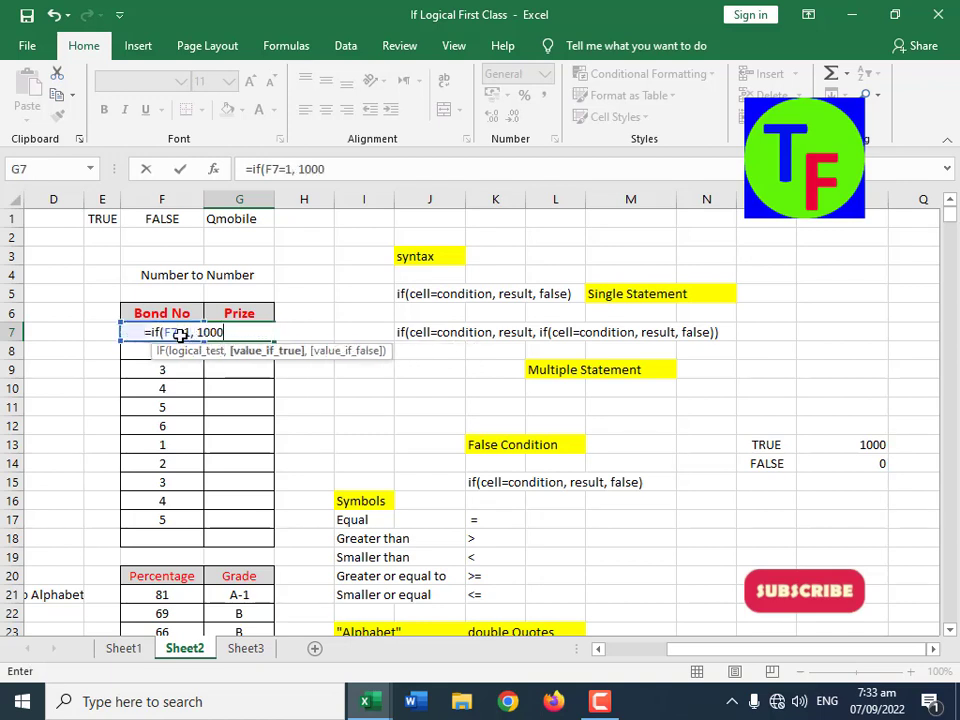
pyautogui.write(', if(')
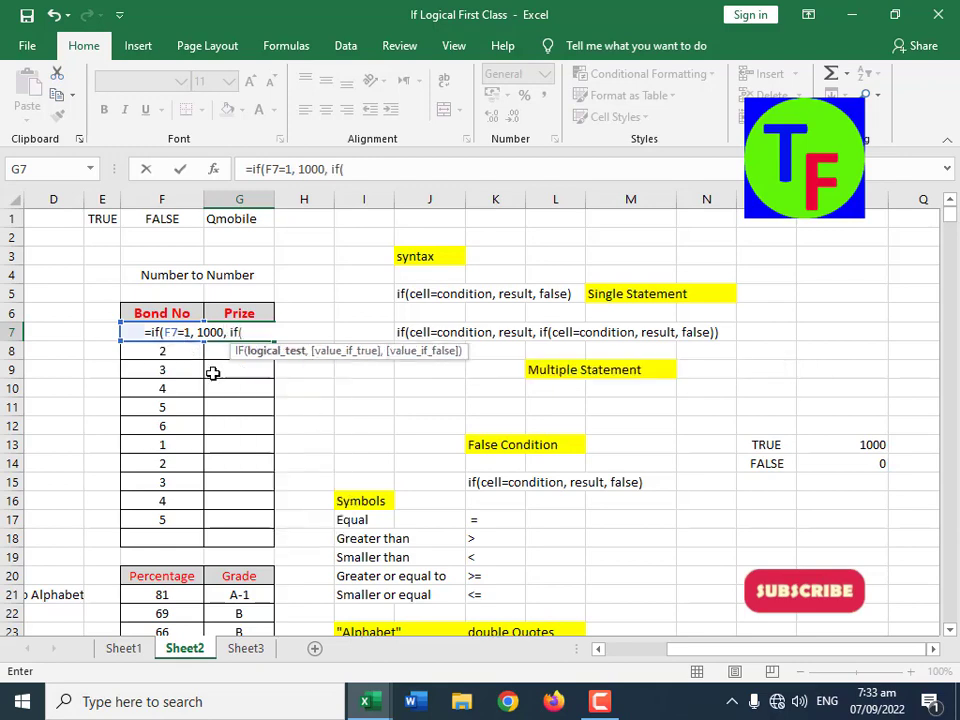
pyautogui.click(134, 333)
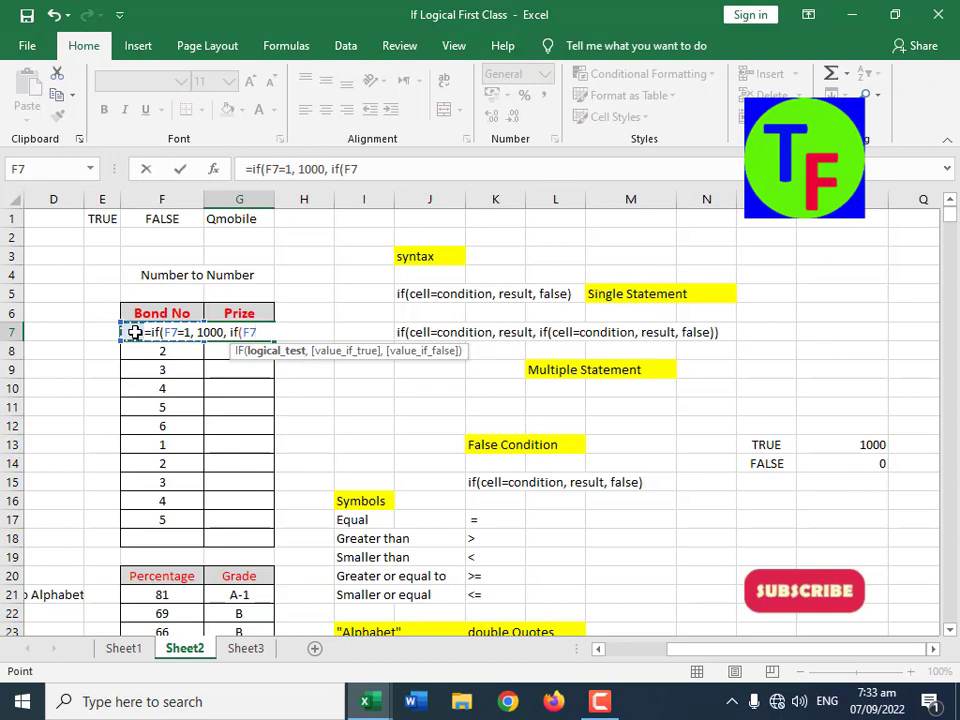
pyautogui.write('=2, 2000')
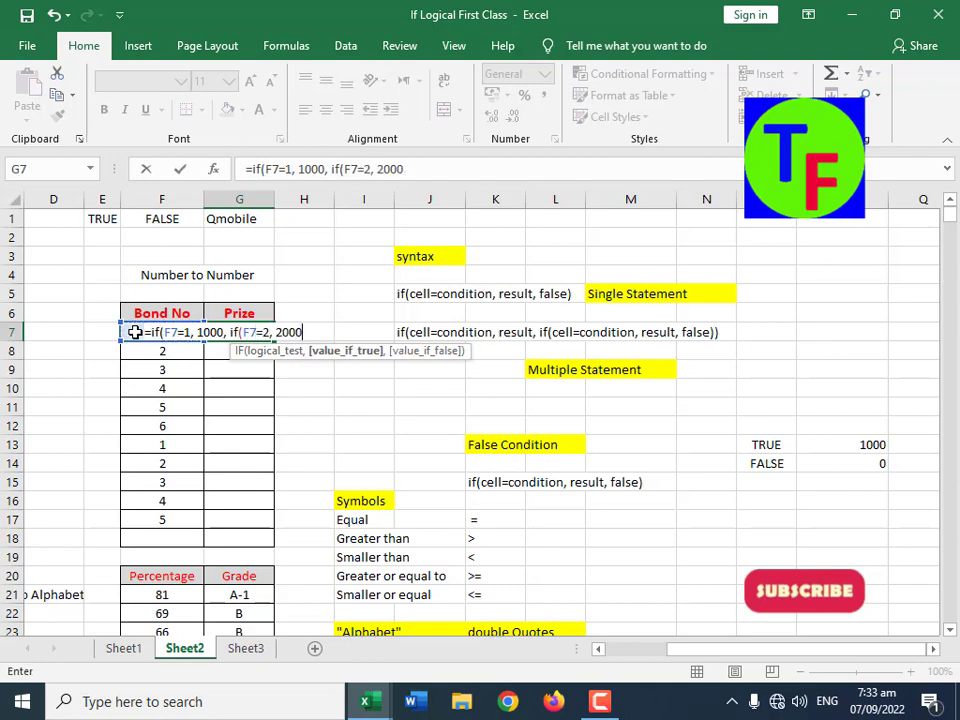
pyautogui.write(', if(')
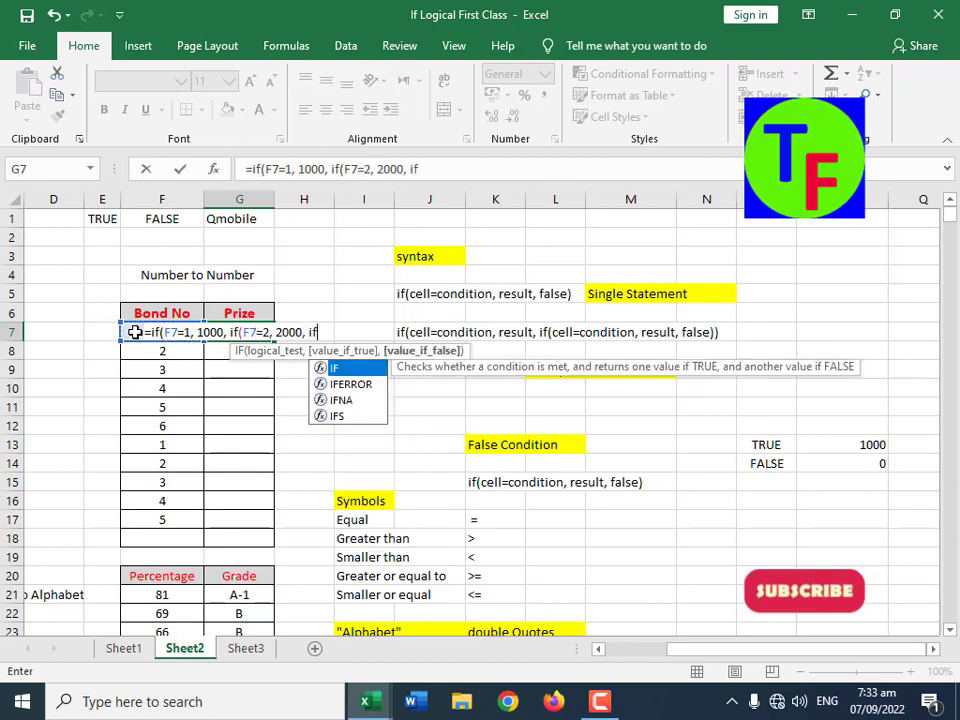
pyautogui.click(135, 332)
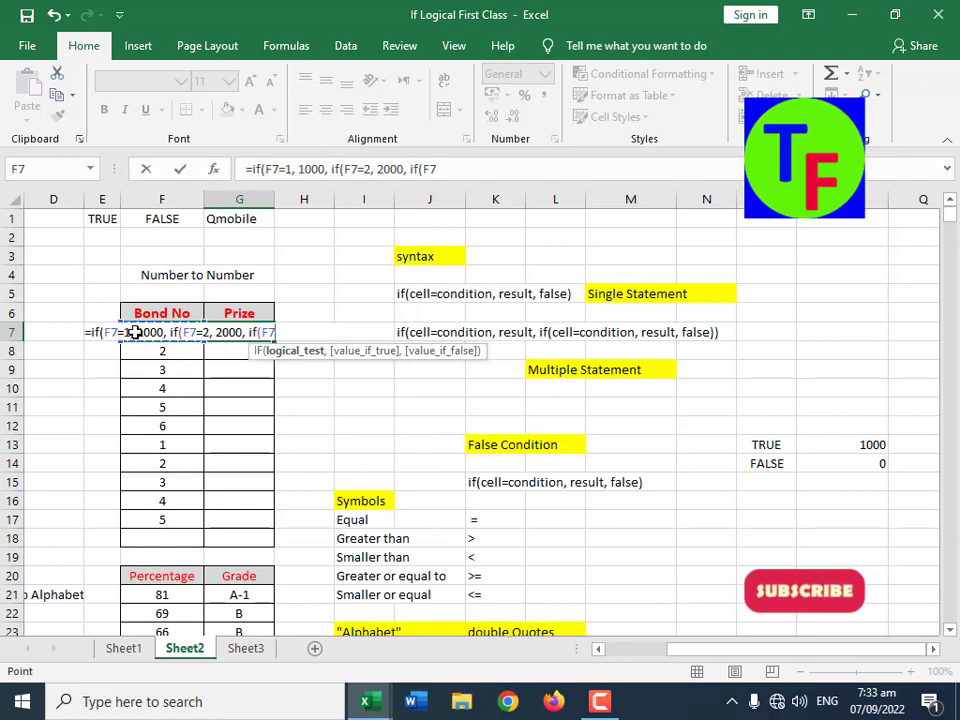
pyautogui.write('=3,')
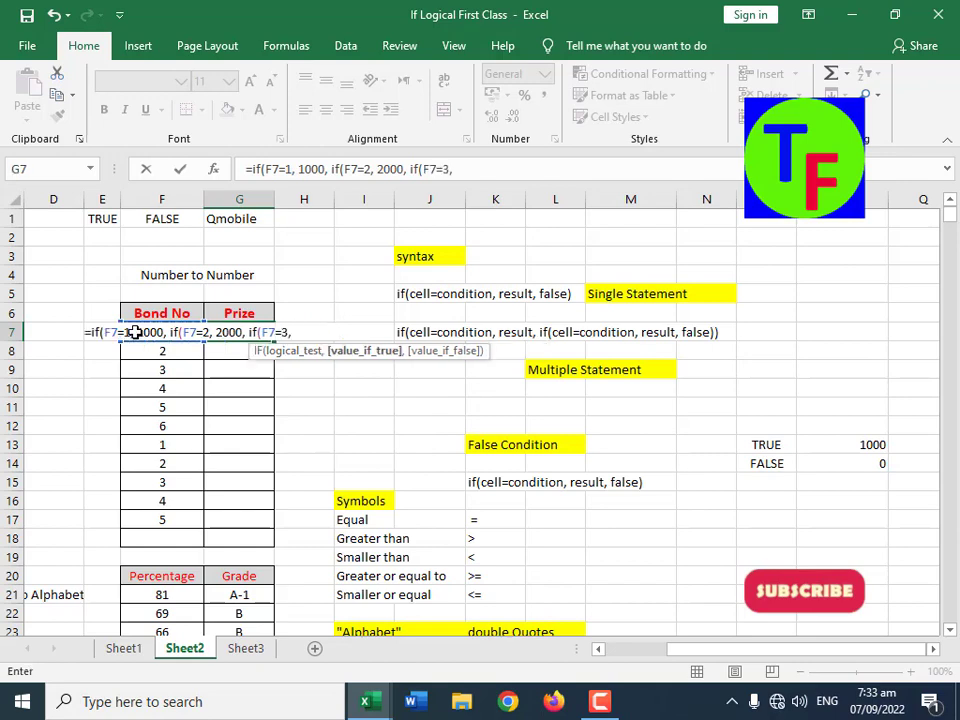
pyautogui.write(' 3000,')
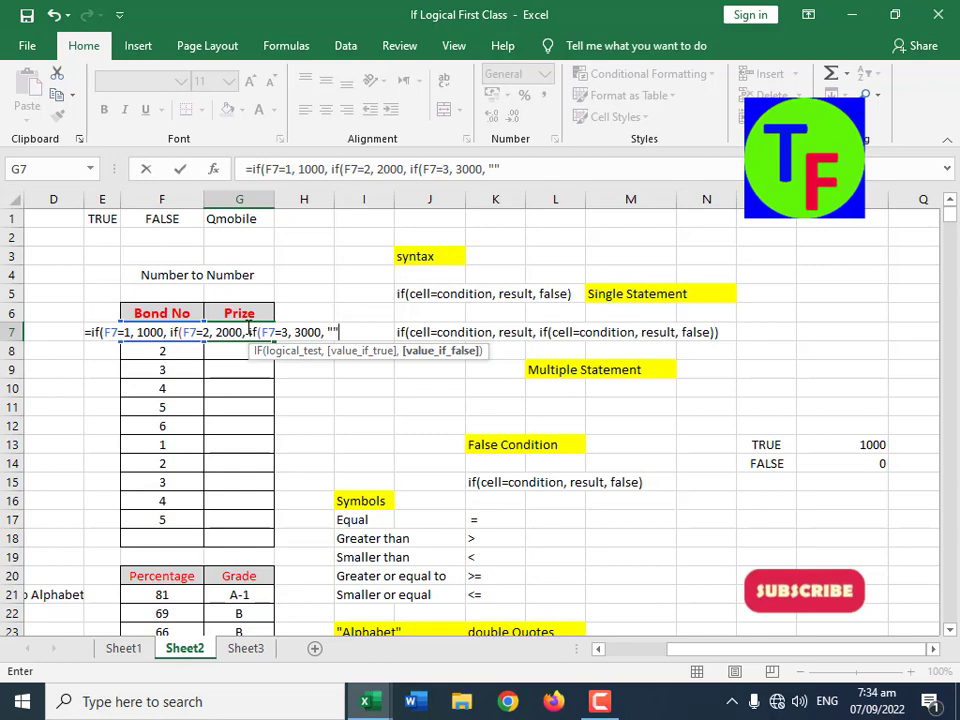
pyautogui.write(')))')
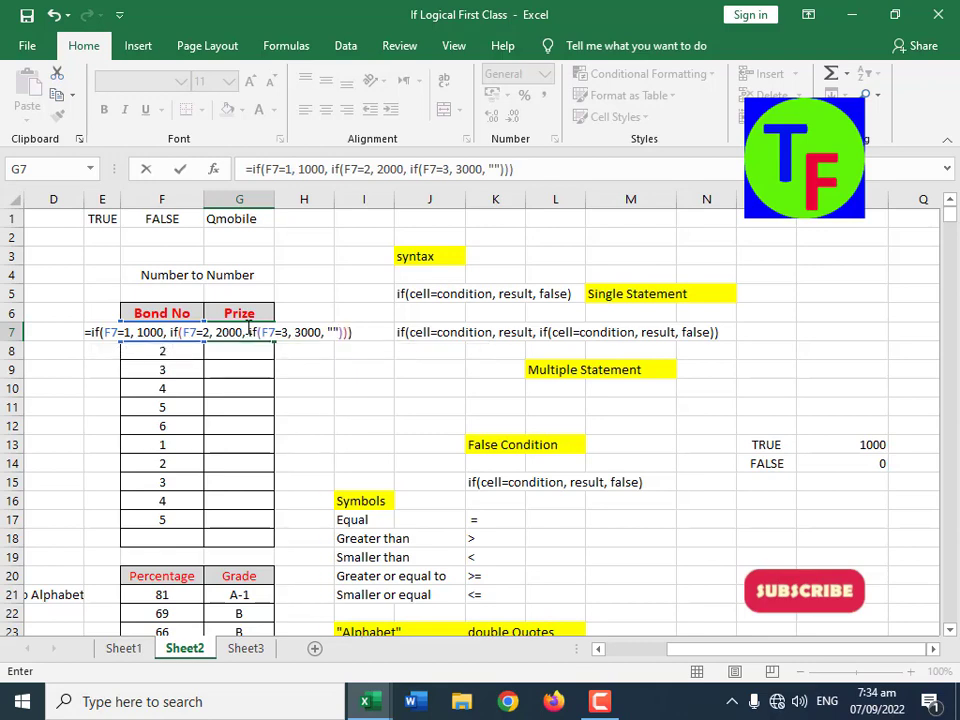
pyautogui.press('Return')
# Step: Fill the nested IF formula from G7 down to G18 and check the prizes for bond numbers 2 and 3
pyautogui.click(249, 336)
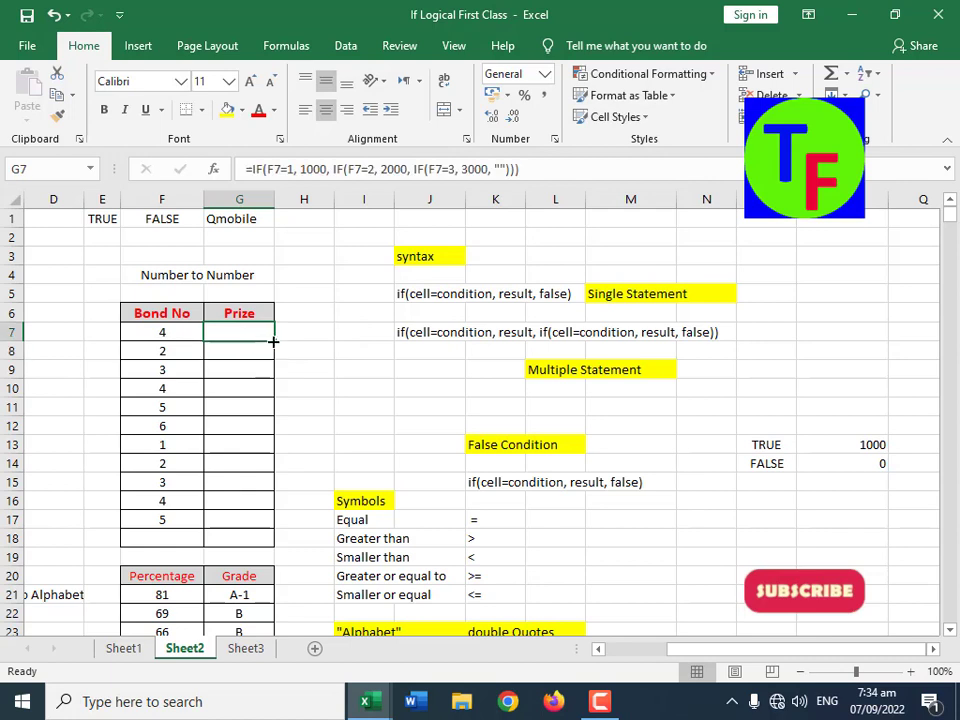
pyautogui.moveTo(274, 341); pyautogui.dragTo(258, 540)
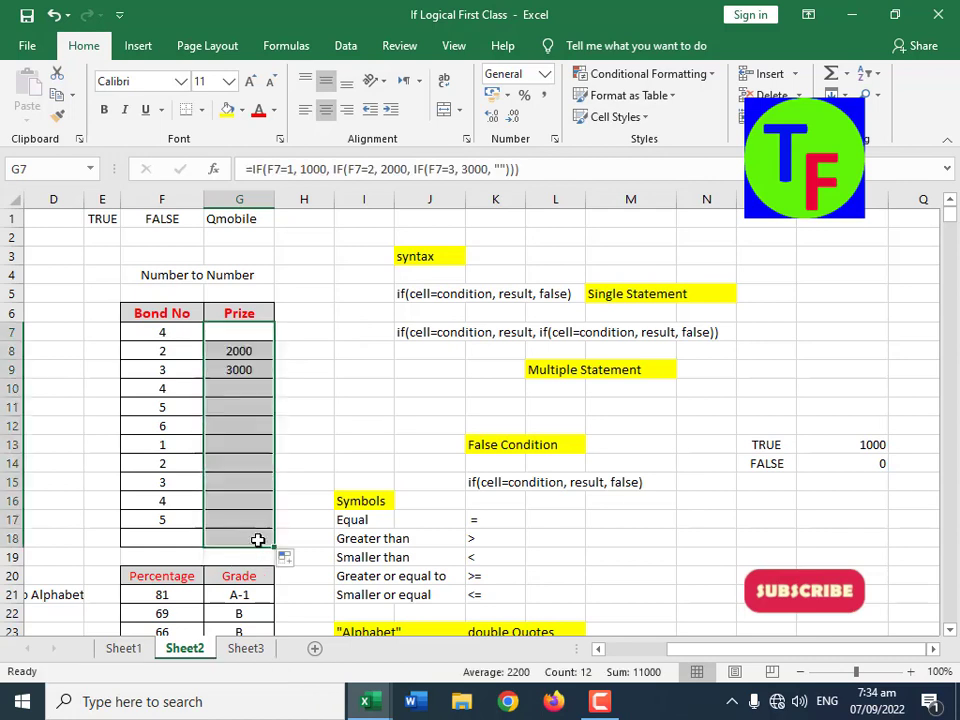
pyautogui.click(246, 356)
pyautogui.click(240, 463)
pyautogui.click(244, 482)
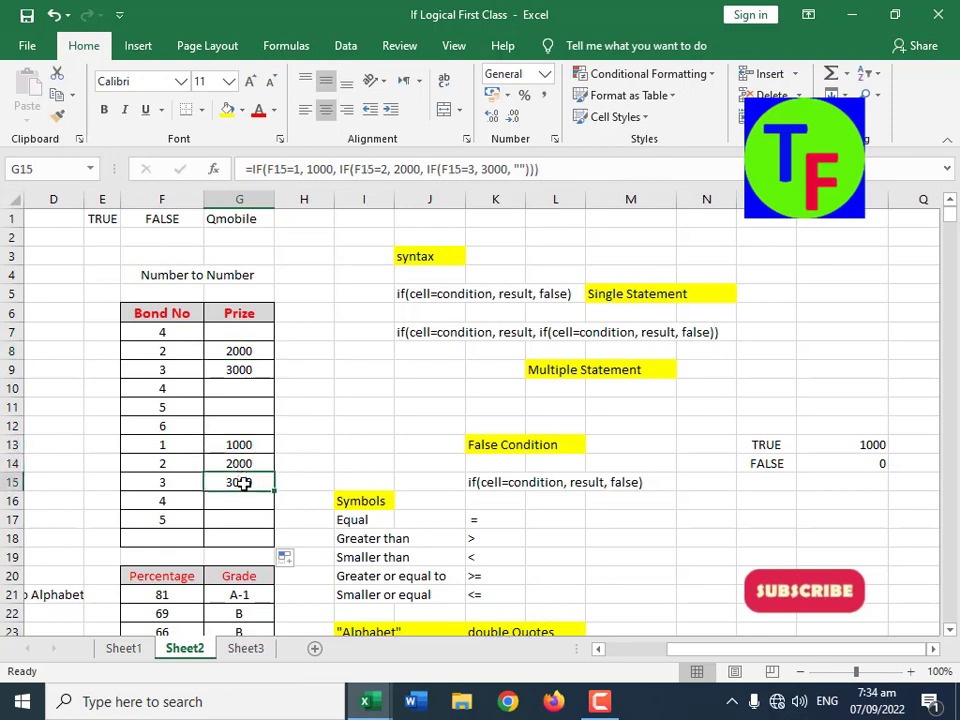
# Step: Clear the Bond No column, range F7:F18, and enter 1, 2 and 3 in F7:F9
pyautogui.moveTo(162, 334); pyautogui.dragTo(155, 522)
pyautogui.press('Delete')
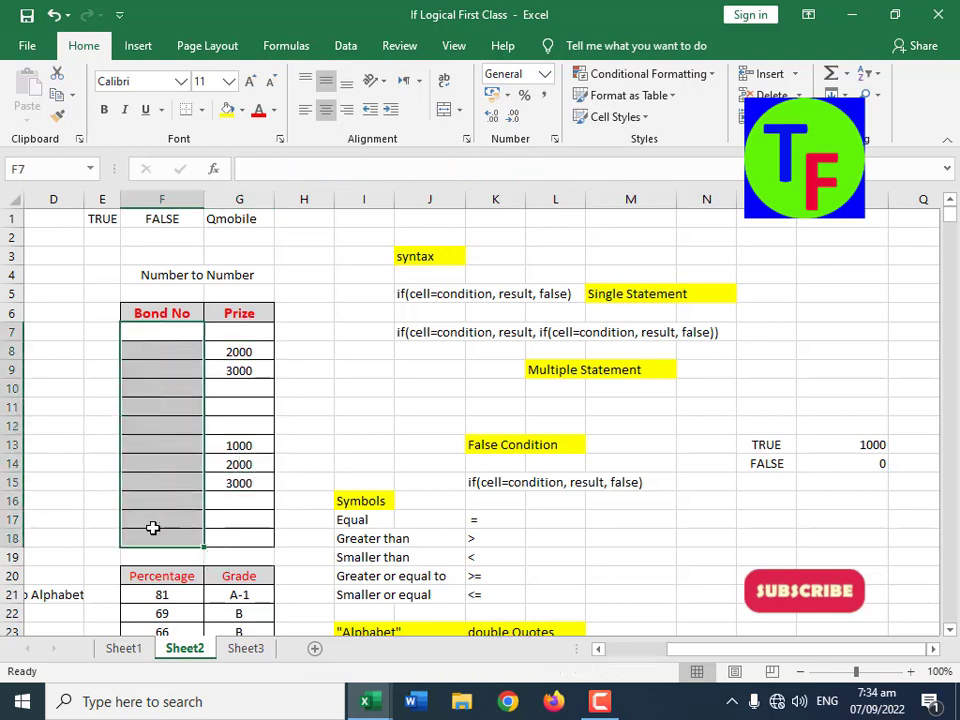
pyautogui.click(169, 336)
pyautogui.write('1')
pyautogui.press('Return')
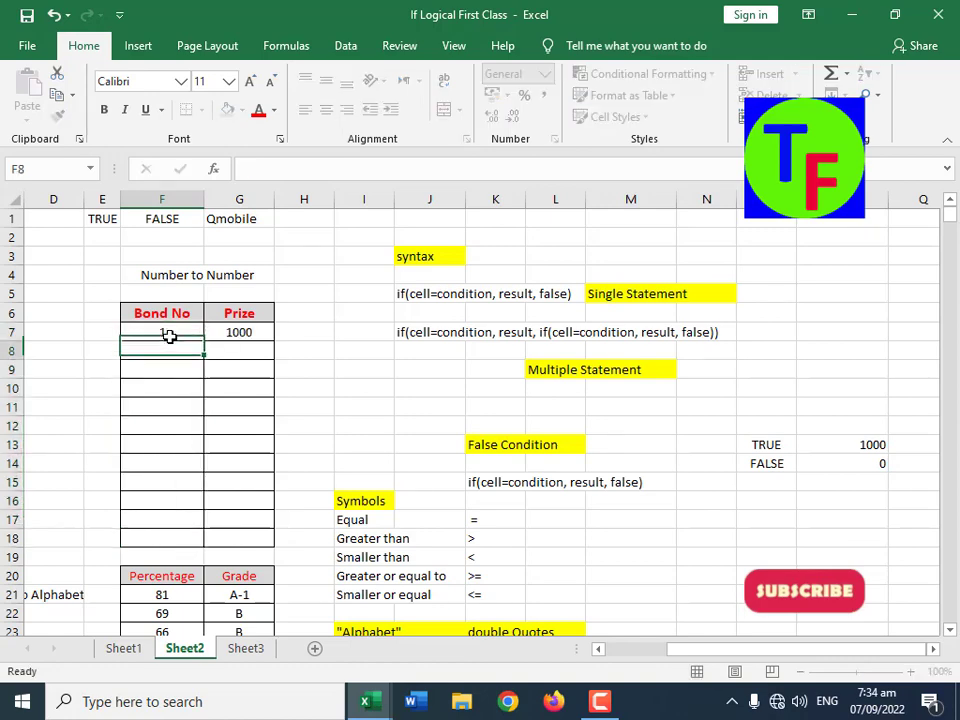
pyautogui.write('2')
pyautogui.press('Return')
pyautogui.write('3')
pyautogui.press('Return')
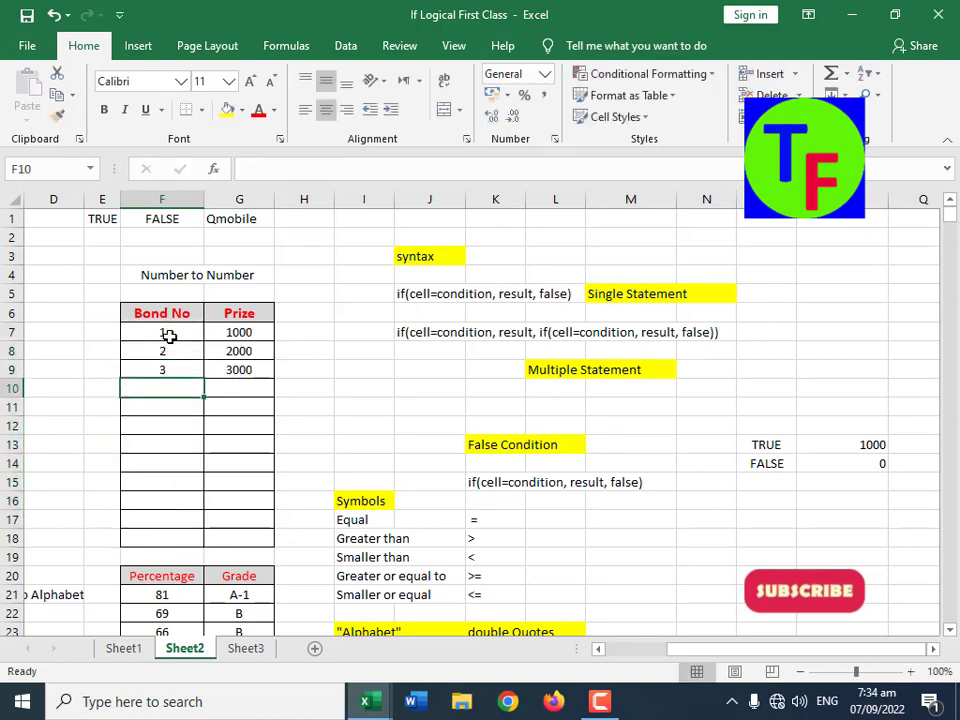
# Step: Enter the bond numbers 4, 6, 7, 1, 2, 4 and 3 in F10:F16
pyautogui.write('4')
pyautogui.press('Return')
pyautogui.write('6')
pyautogui.press('Return')
pyautogui.write('7')
pyautogui.press('Return')
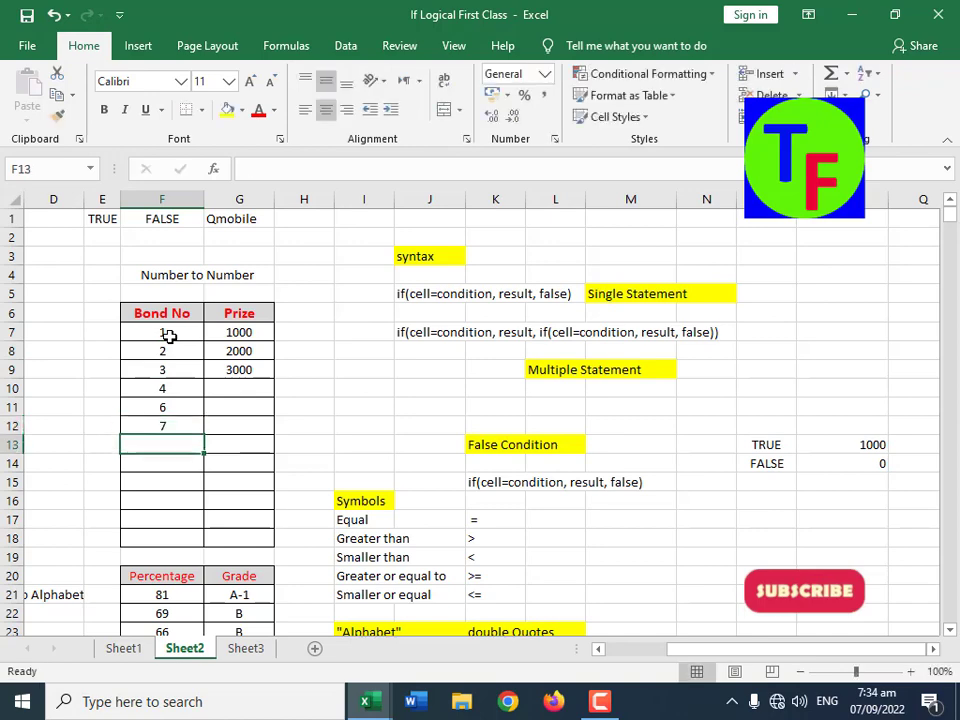
pyautogui.write('1')
pyautogui.press('Return')
pyautogui.write('2')
pyautogui.press('Return')
pyautogui.write('4')
pyautogui.press('Return')
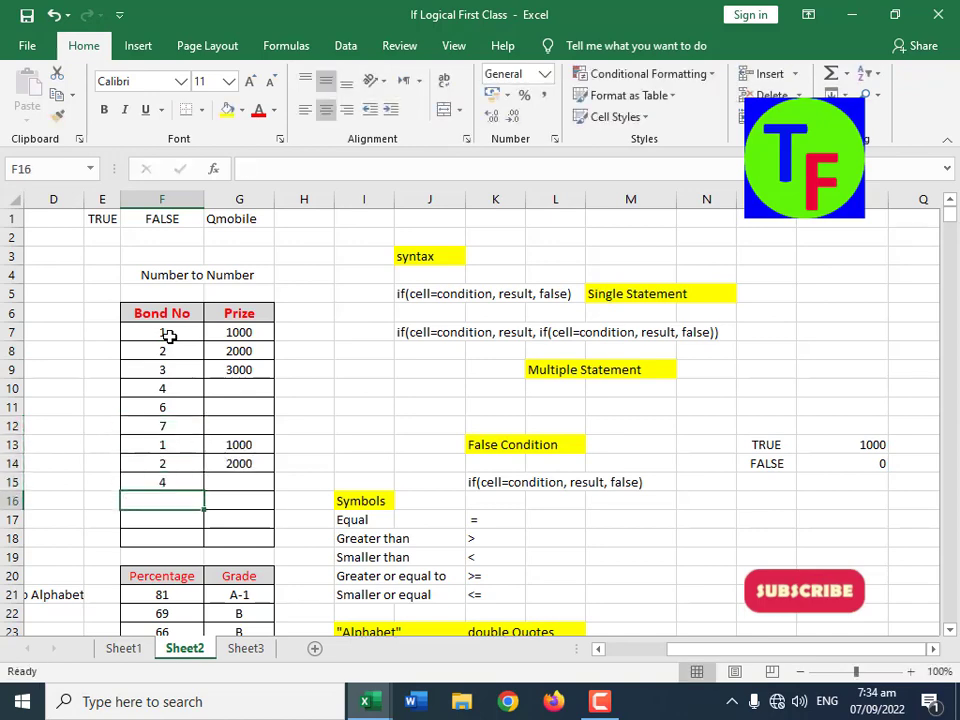
pyautogui.write('3')
pyautogui.press('Return')
# Step: Try the text ONE as the bond number in F17, and replace it with 1
pyautogui.write('ONE')
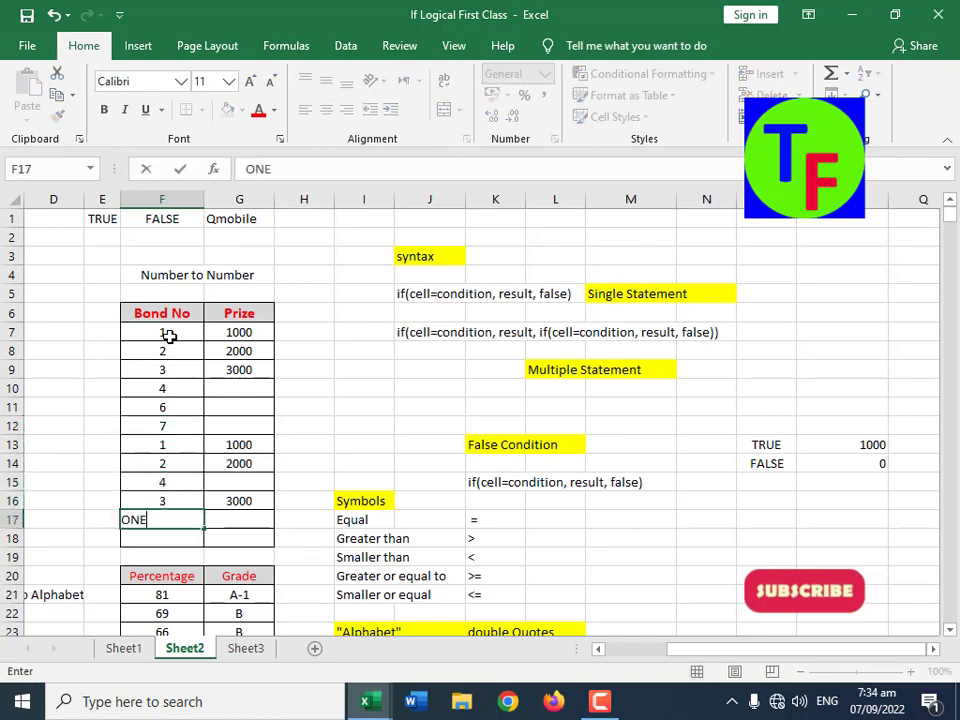
pyautogui.press('Return')
pyautogui.press('Up')
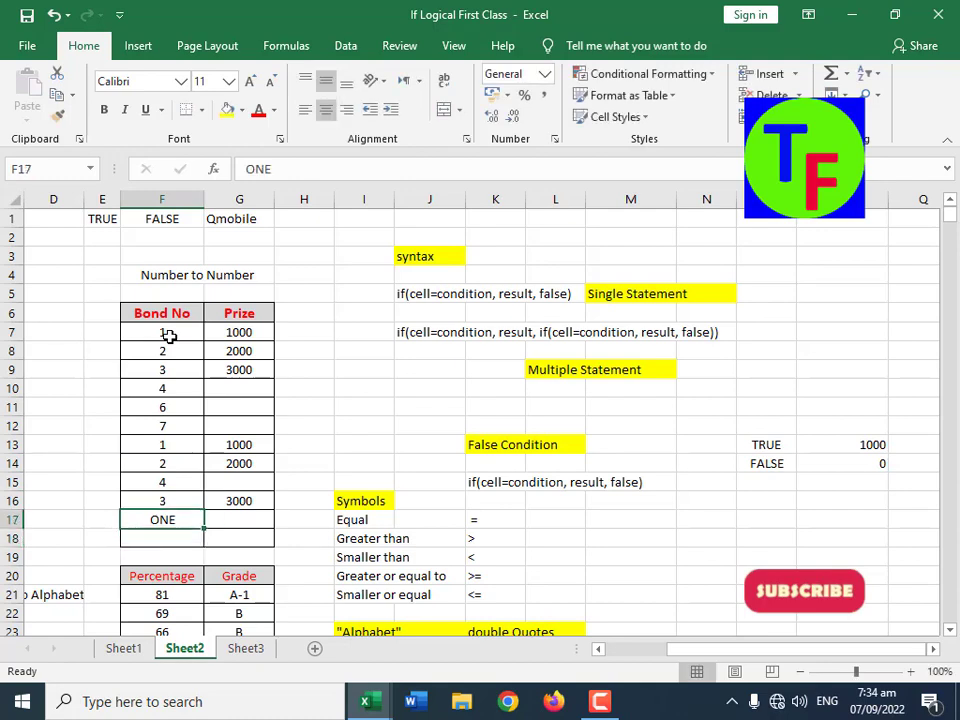
pyautogui.write('1')
pyautogui.press('Return')
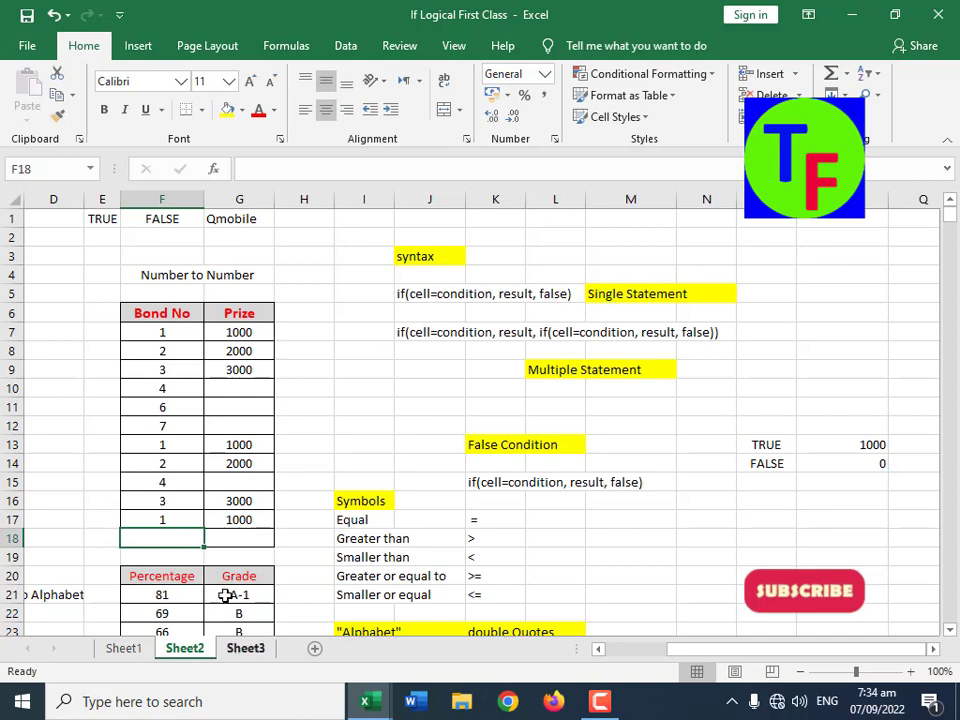
# Step: Examine the first percentage in the Number to Alphabet table and its Grade formula in J51
pyautogui.scroll(-2, 225, 576)
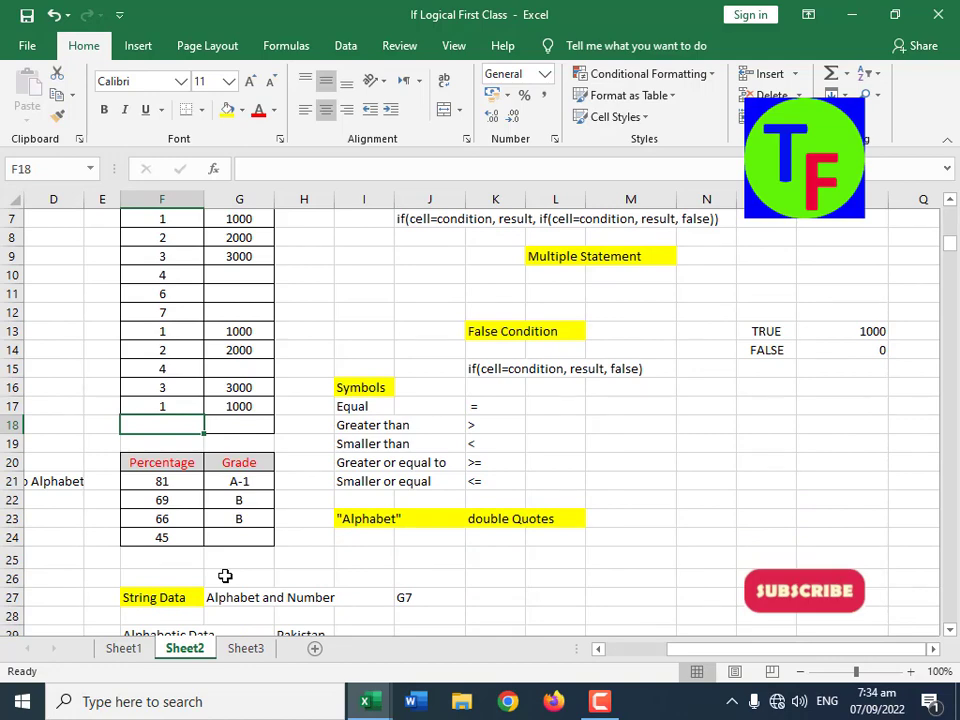
pyautogui.scroll(-12, 225, 576)
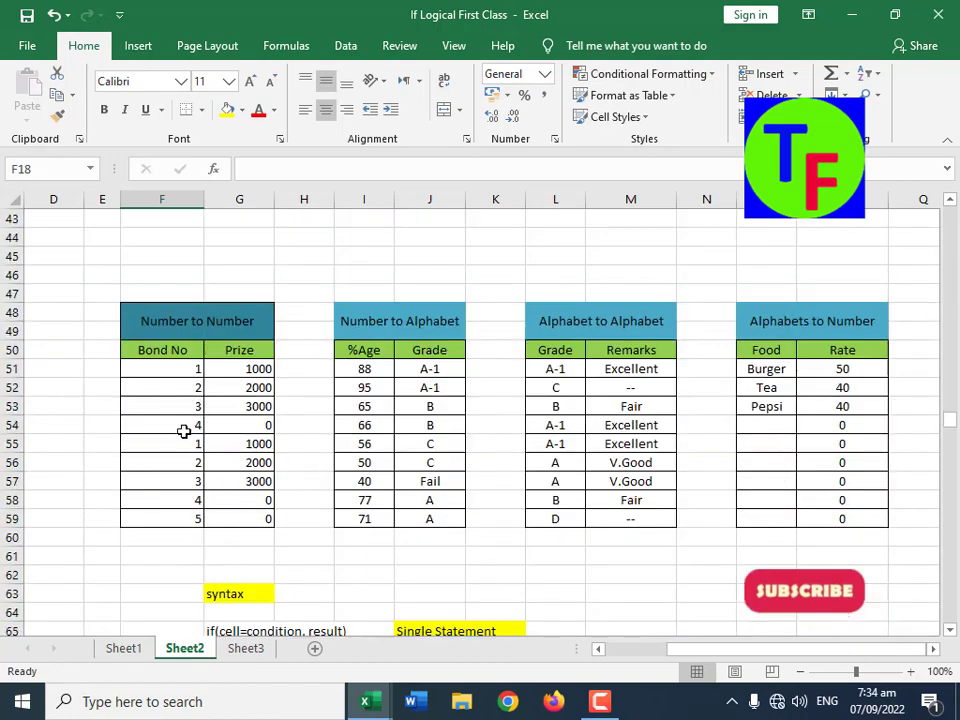
pyautogui.click(386, 371)
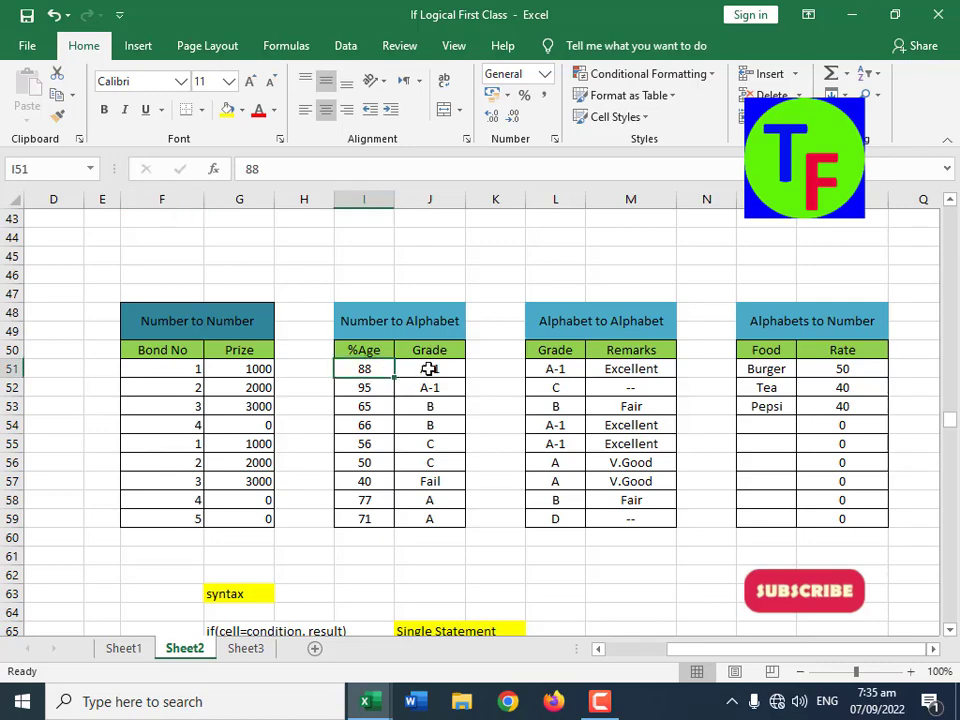
pyautogui.click(422, 368)
# Step: Examine the Symbols list in rows 17 to 21, from Equal through Smaller or equal
pyautogui.scroll(4, 431, 520)
pyautogui.scroll(5, 437, 520)
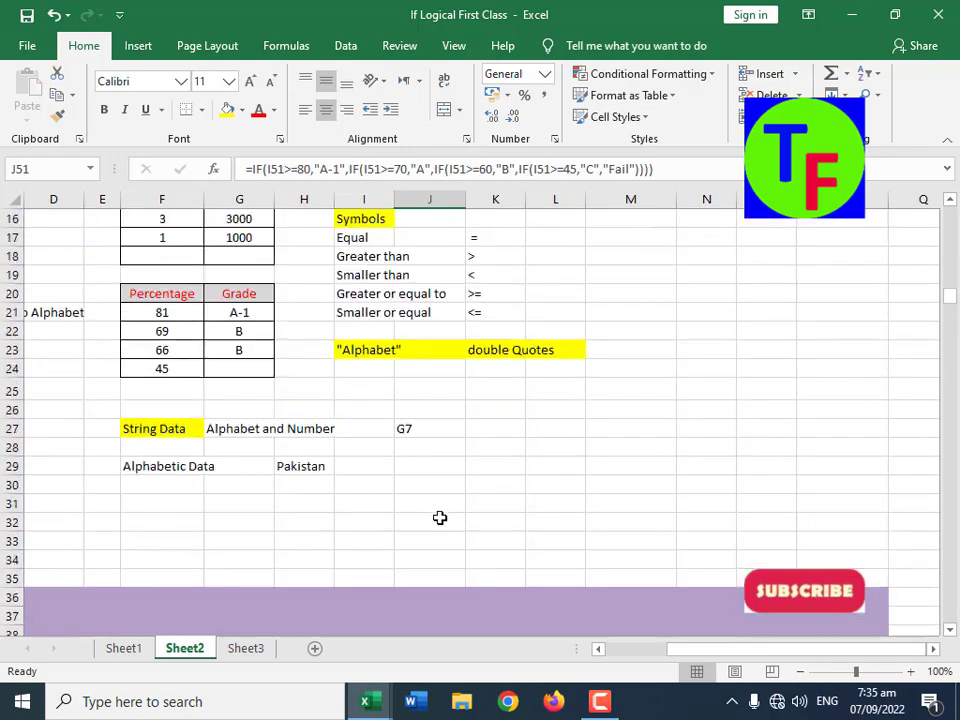
pyautogui.scroll(2, 439, 518)
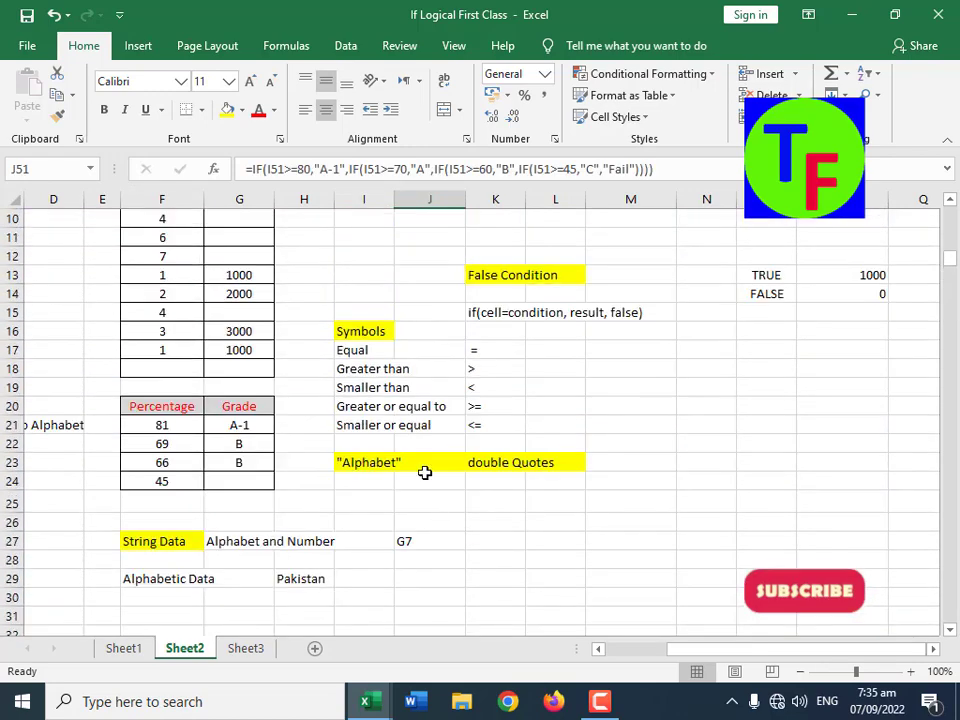
pyautogui.click(368, 352)
pyautogui.click(473, 353)
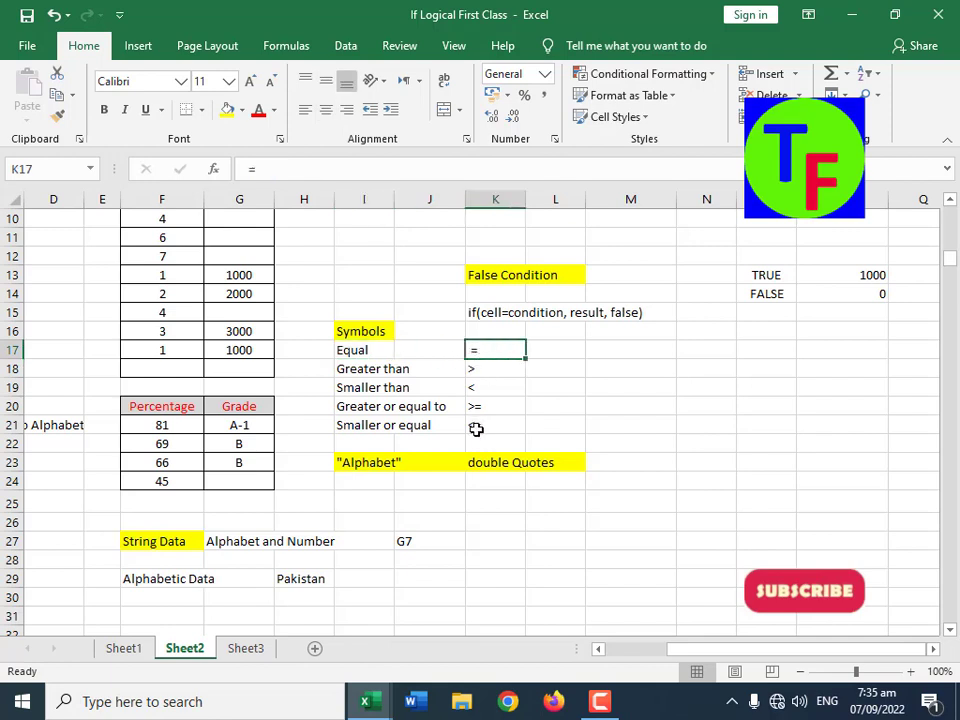
pyautogui.click(391, 369)
pyautogui.click(484, 372)
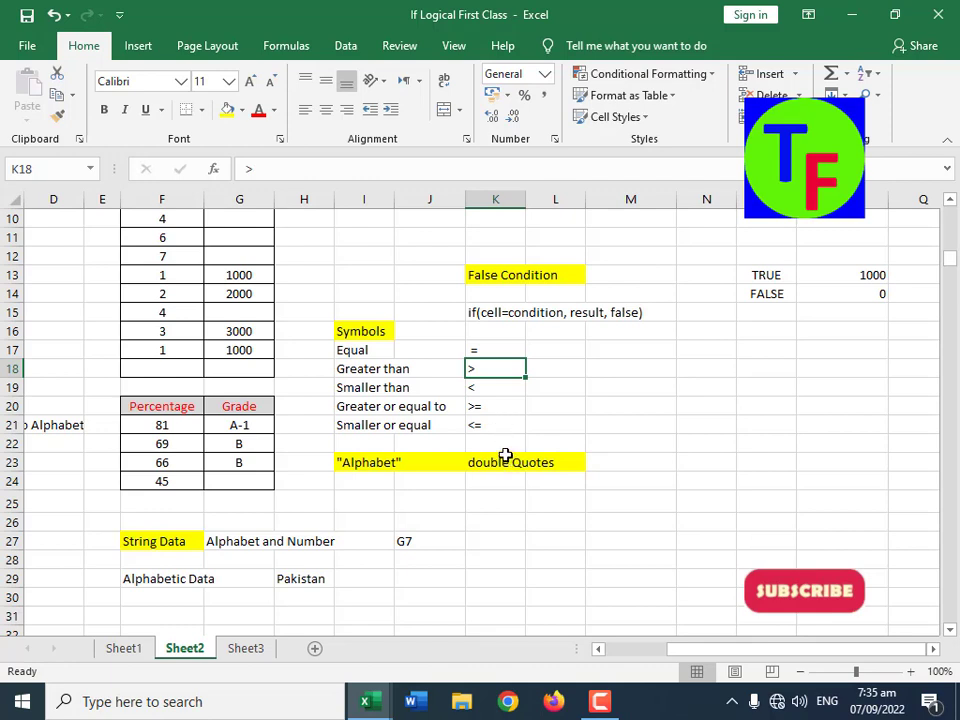
pyautogui.click(482, 393)
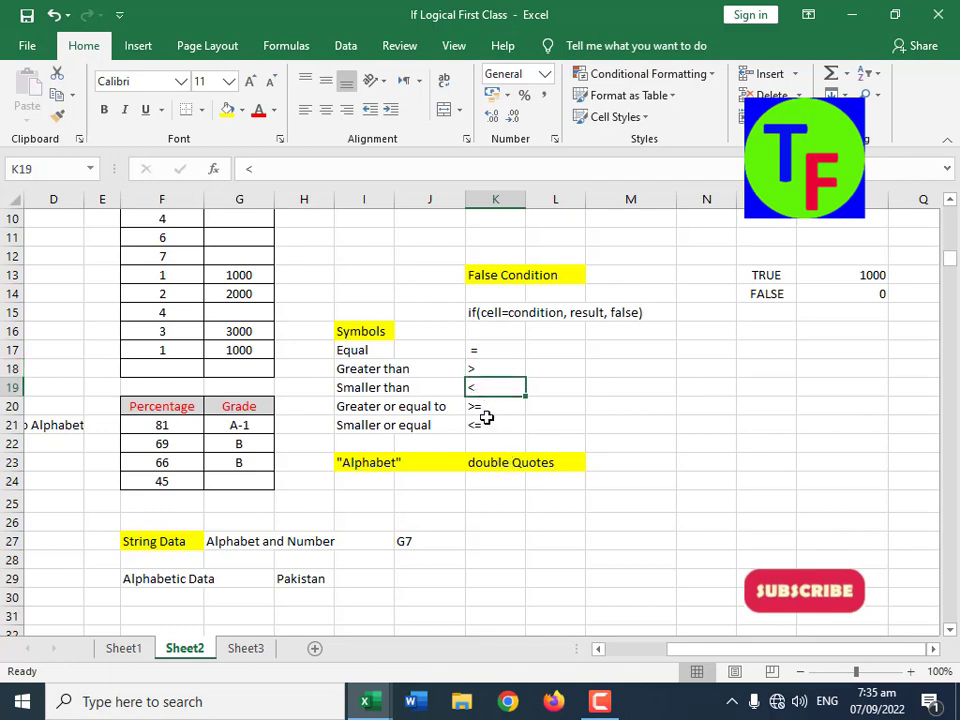
pyautogui.click(484, 412)
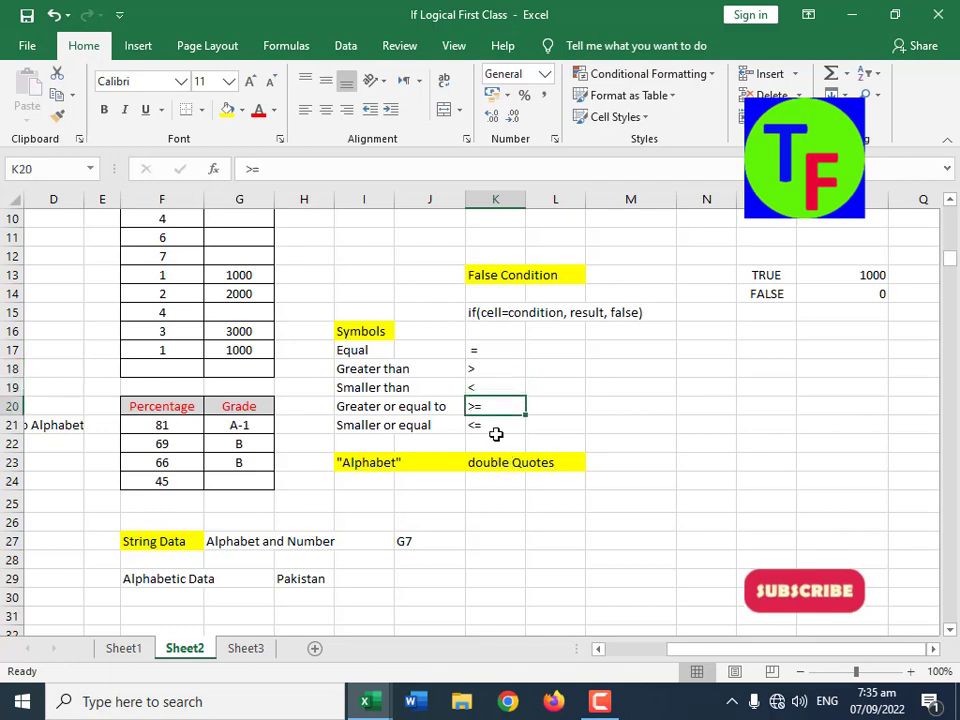
pyautogui.click(494, 429)
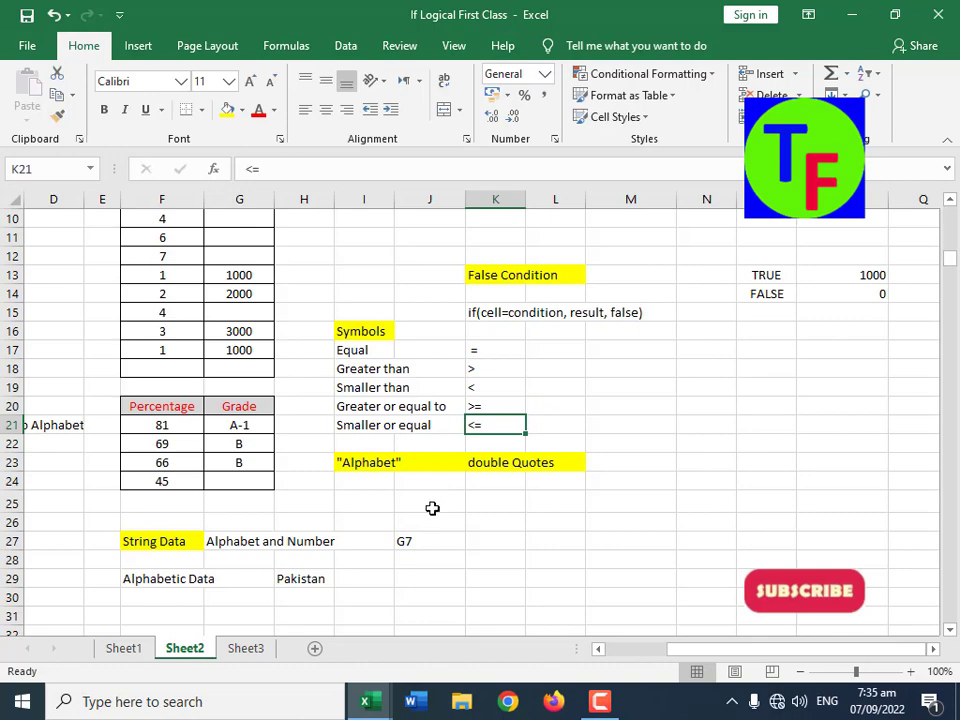
# Step: Clear the formulas from the Grade column of the Number to Alphabet table, range J51:J59
pyautogui.scroll(-11, 439, 514)
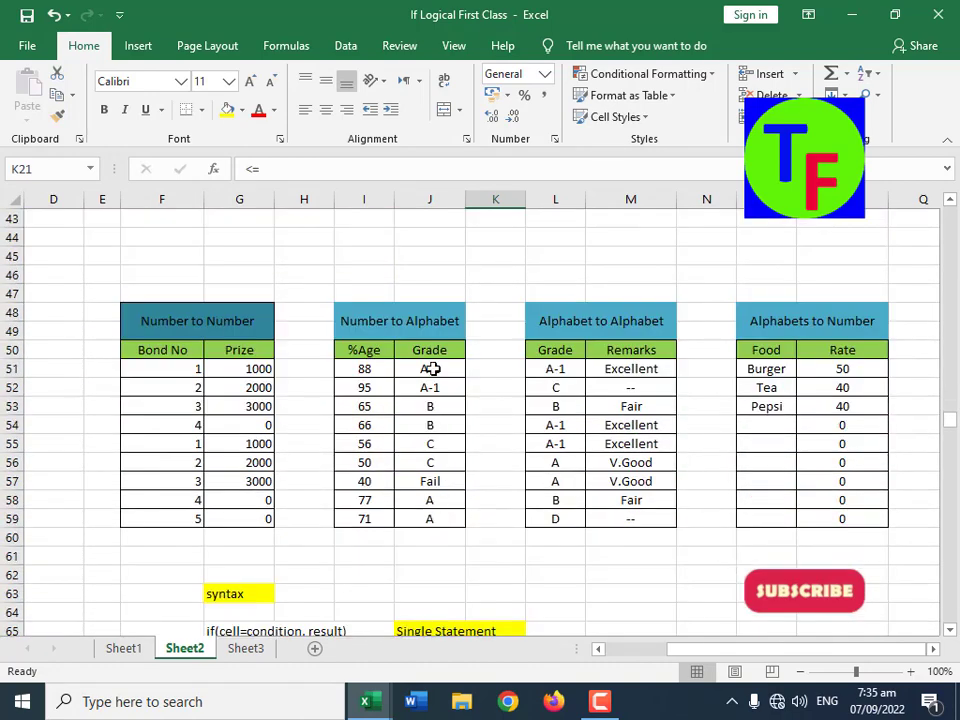
pyautogui.moveTo(366, 369); pyautogui.dragTo(366, 406)
pyautogui.moveTo(430, 369); pyautogui.dragTo(435, 519)
pyautogui.press('Delete')
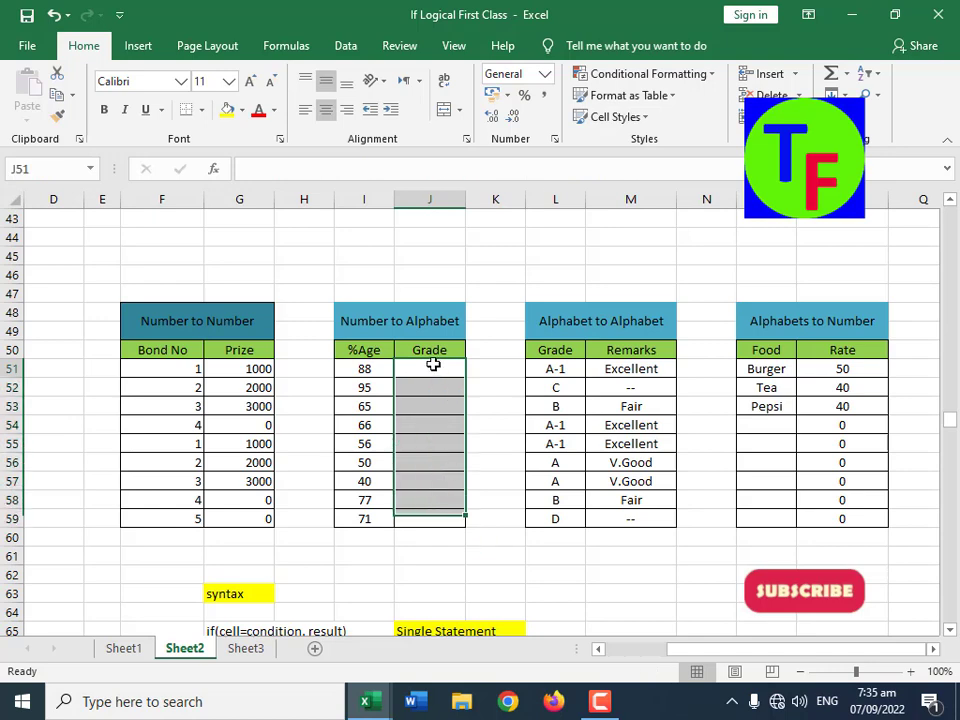
# Step: Enter the formula =IF(I51=90, "A-1", "") in J51, the first Grade cell of the Number to Alphabet table
pyautogui.click(433, 366)
pyautogui.write('=if(')
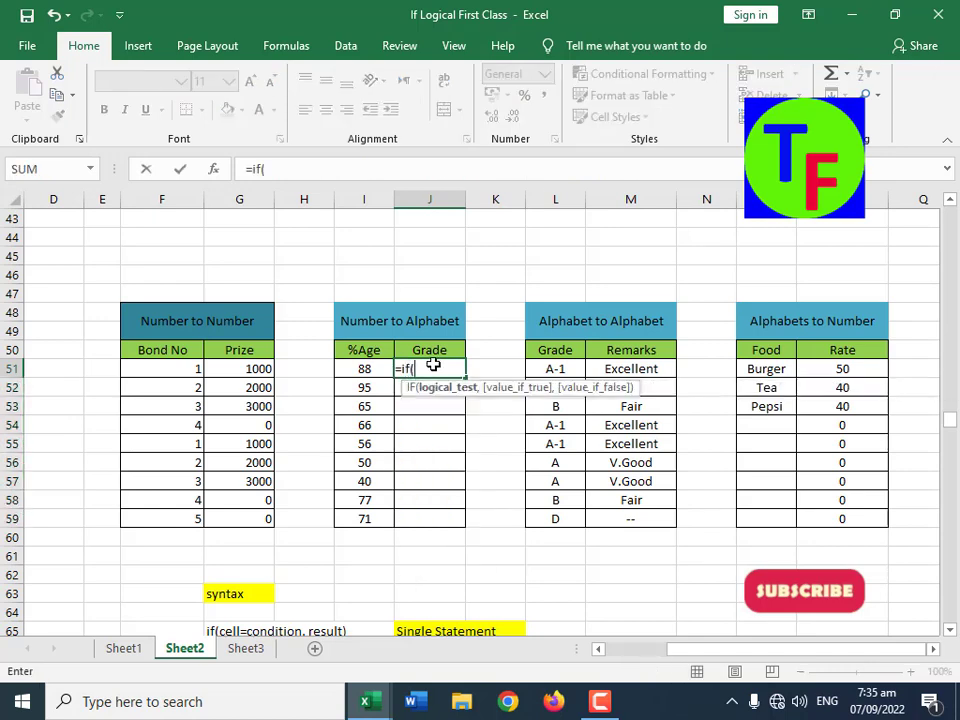
pyautogui.press('Left')
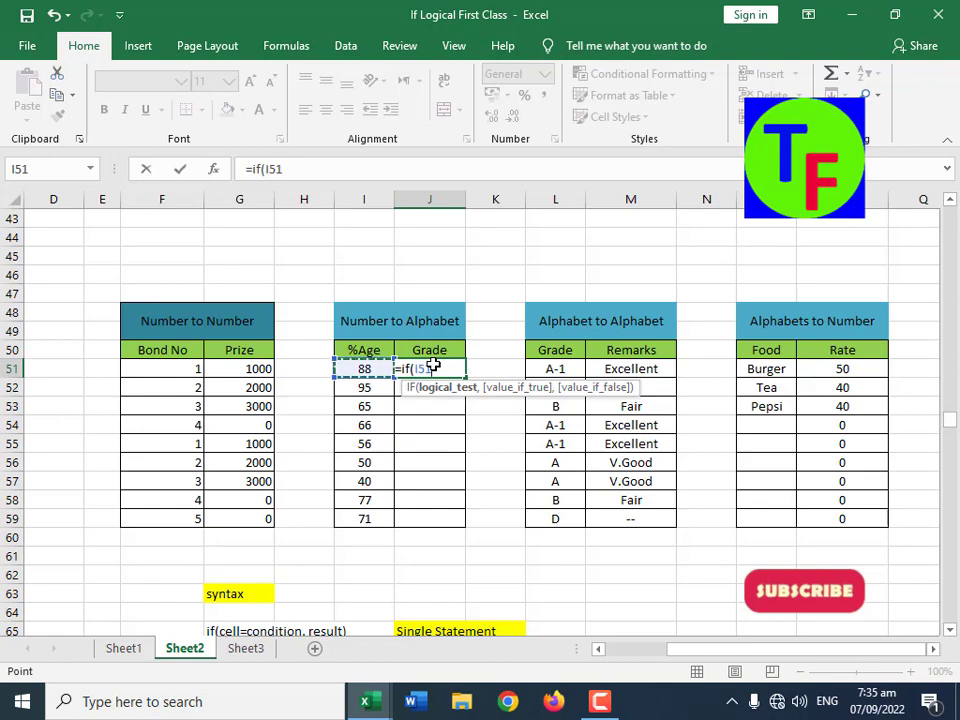
pyautogui.write('=90,')
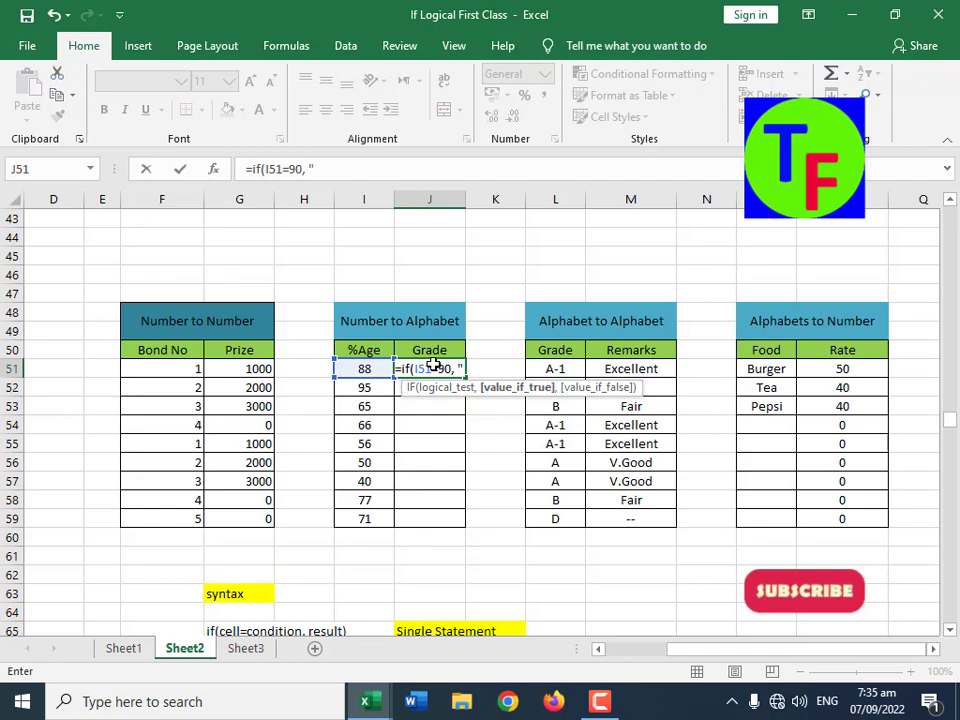
pyautogui.write(' "A-1"')
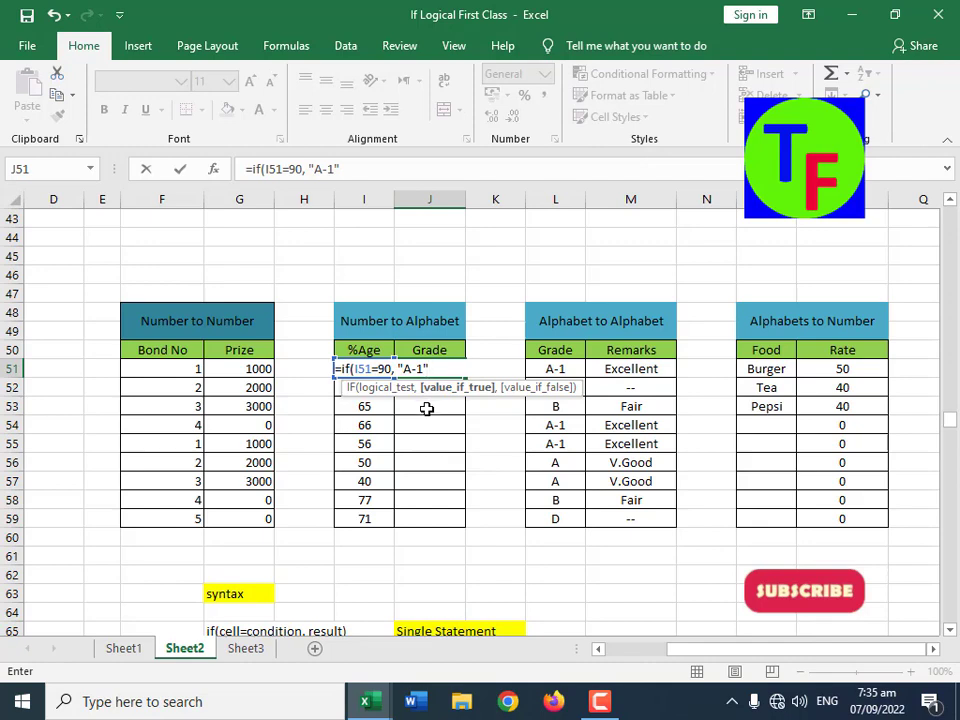
pyautogui.click(431, 369)
pyautogui.write(',')
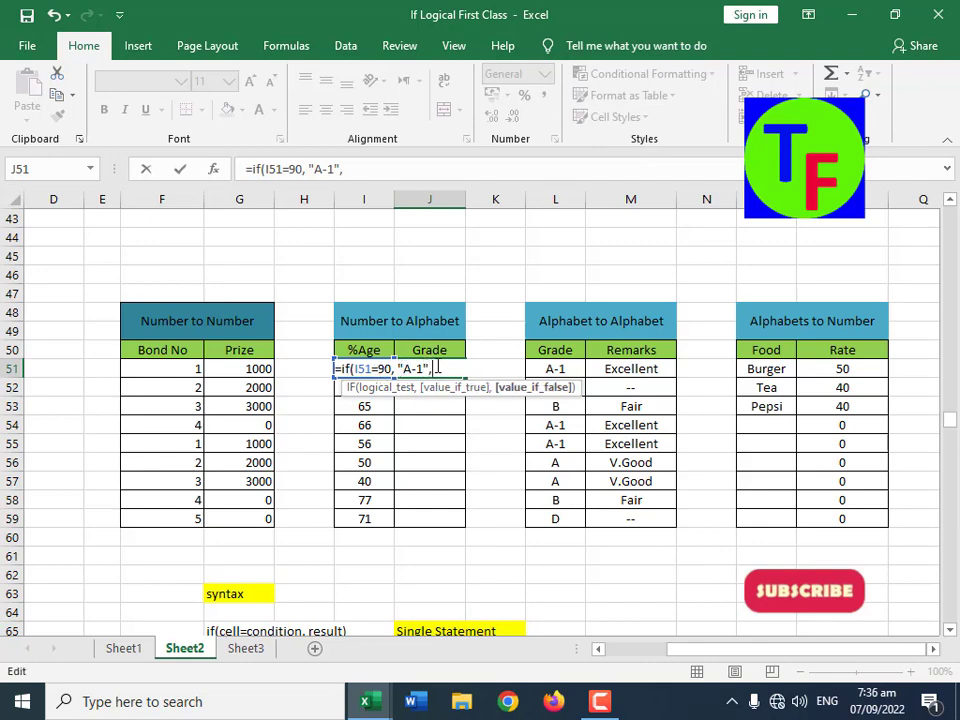
pyautogui.write(' "")')
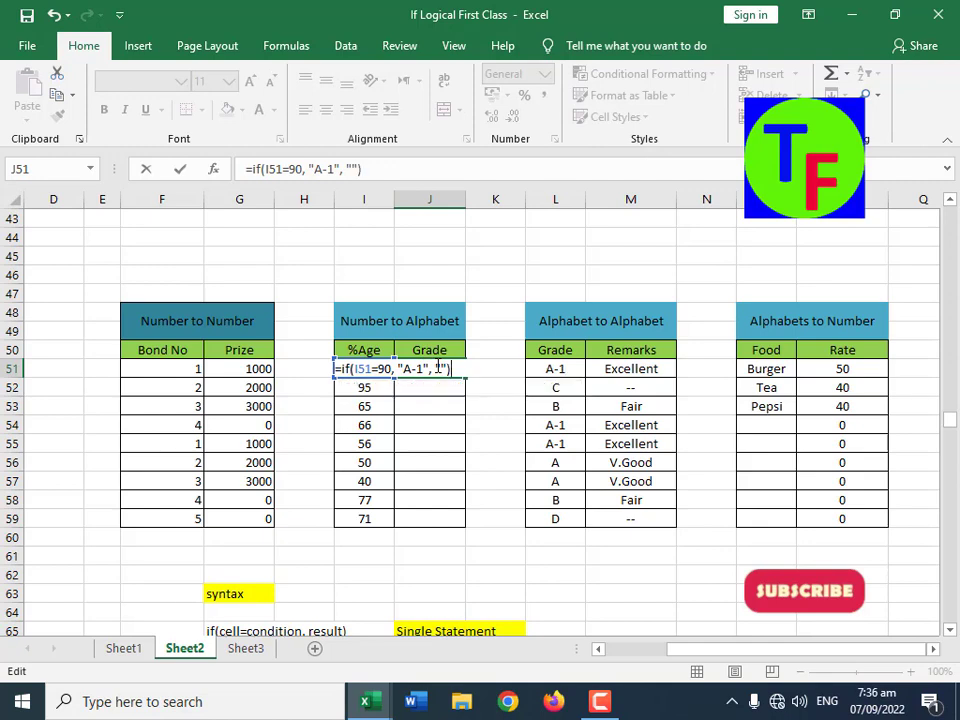
pyautogui.press('Return')
# Step: Fill the Grade formula from J51 down to J59 and check the row 52 percentage and its copied formula
pyautogui.click(437, 368)
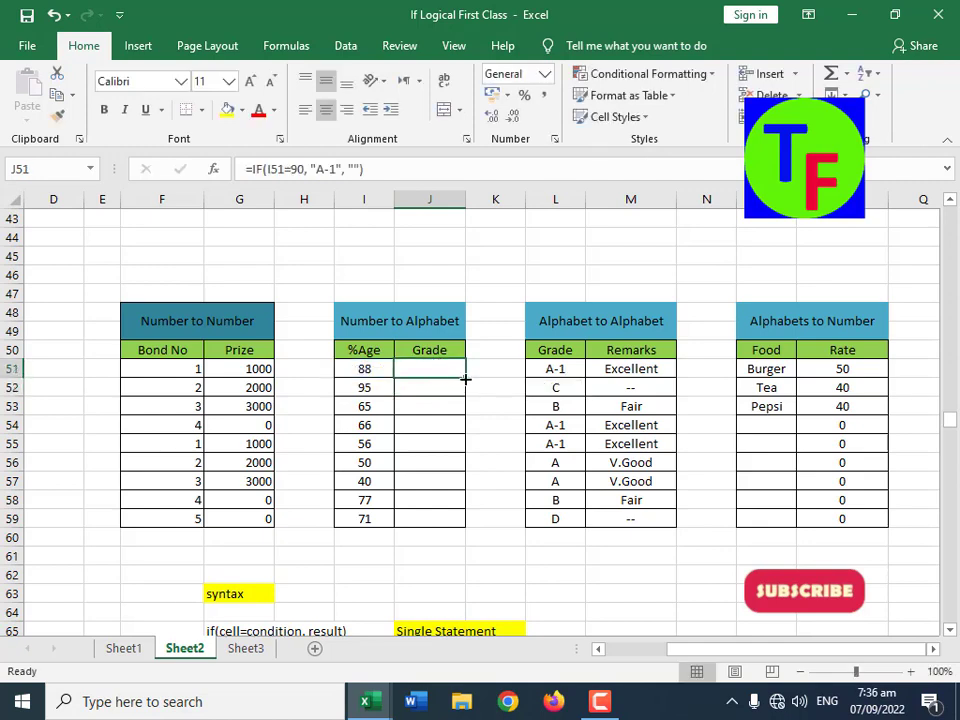
pyautogui.moveTo(464, 377); pyautogui.dragTo(437, 520)
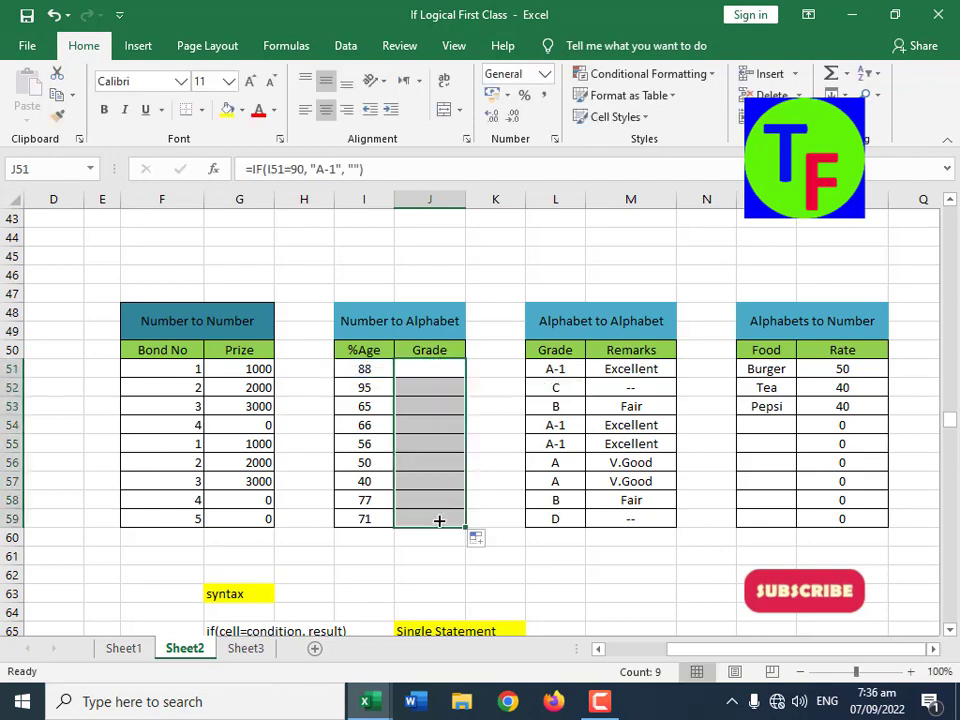
pyautogui.click(375, 388)
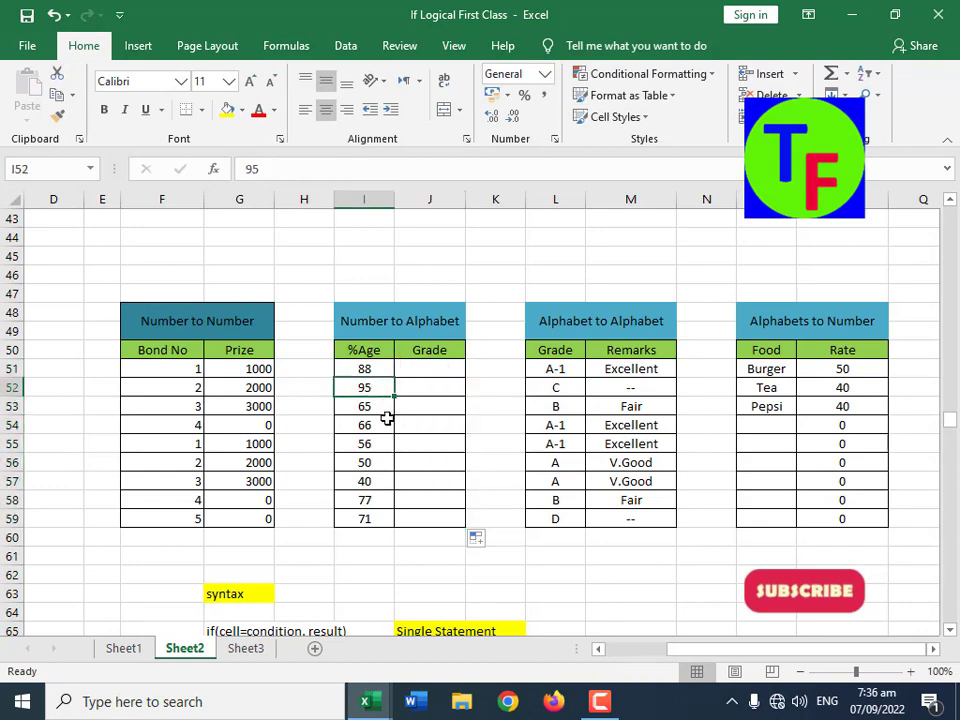
pyautogui.click(429, 392)
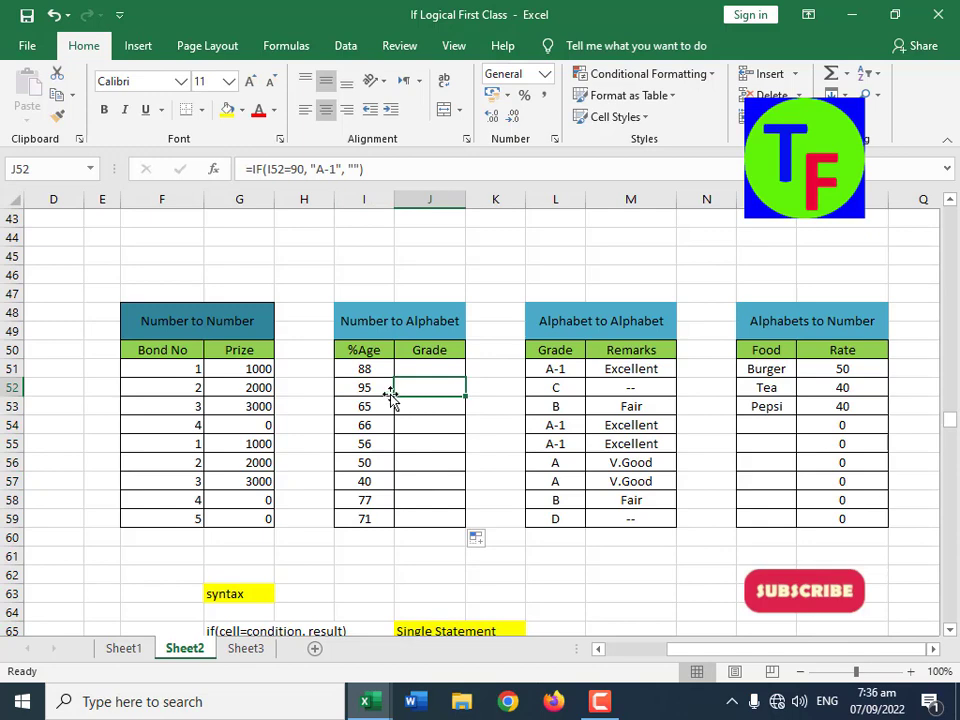
# Step: Set the percentages in I54 to 90 and I55 to 91 in the Number to Alphabet table
pyautogui.click(369, 421)
pyautogui.write('90')
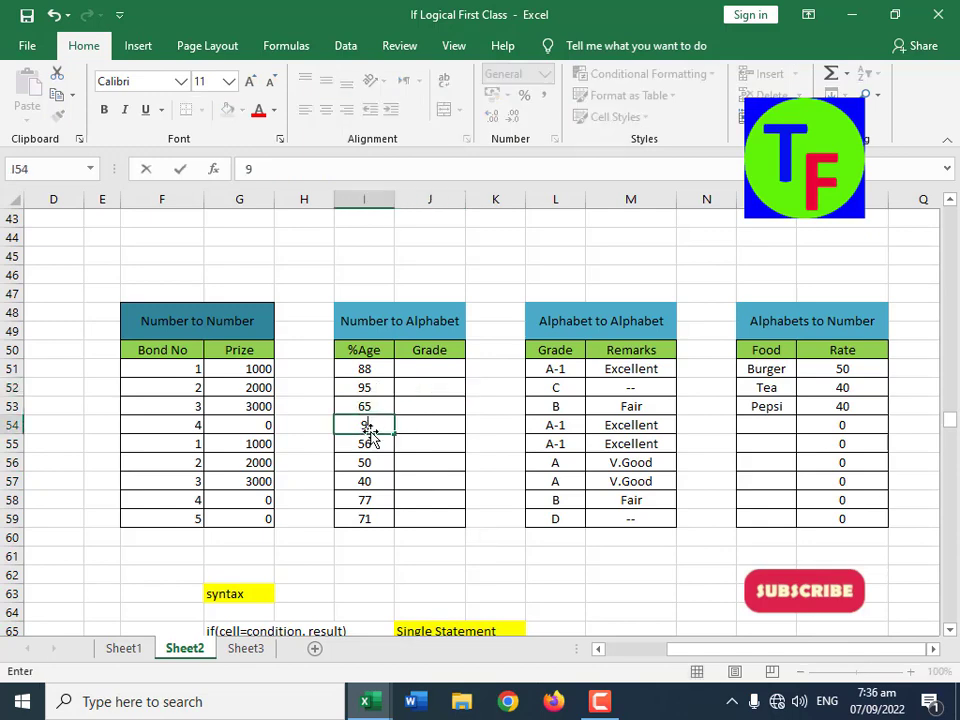
pyautogui.press('Return')
pyautogui.write('91')
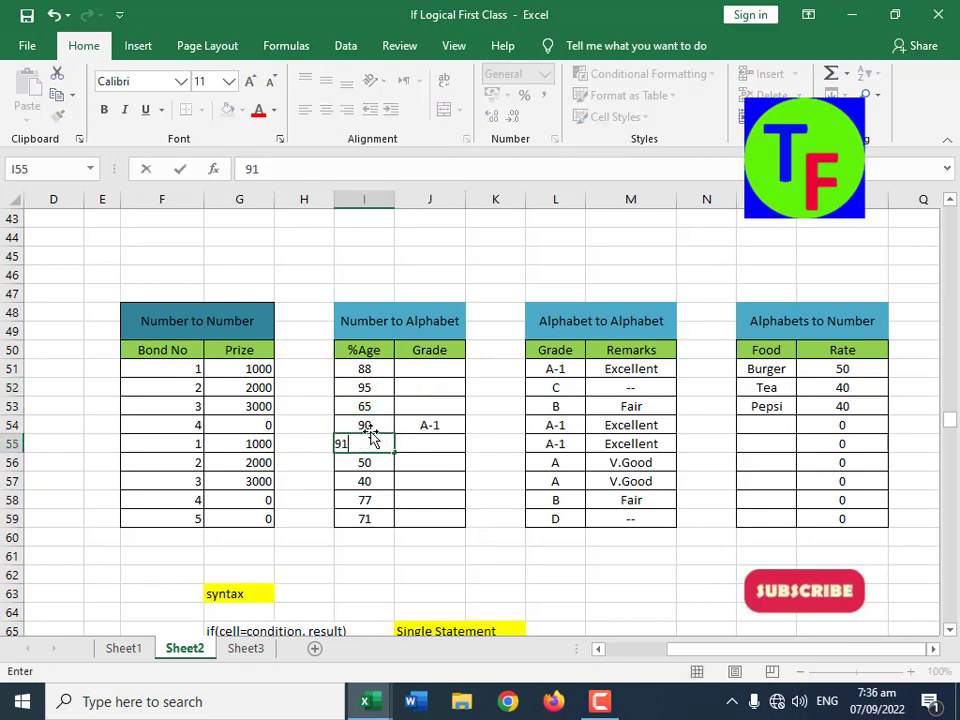
pyautogui.press('Return')
# Step: Examine the equal sign in J51's formula, and clear the Grade formulas from J51:J59
pyautogui.click(423, 373)
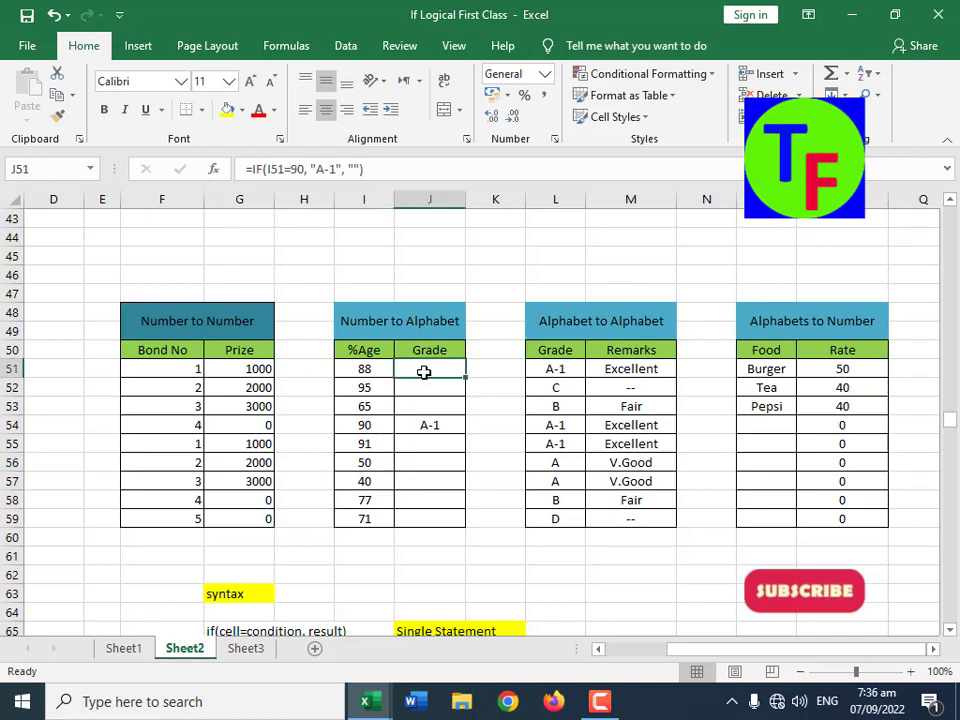
pyautogui.click(287, 169)
pyautogui.moveTo(287, 169); pyautogui.dragTo(291, 170)
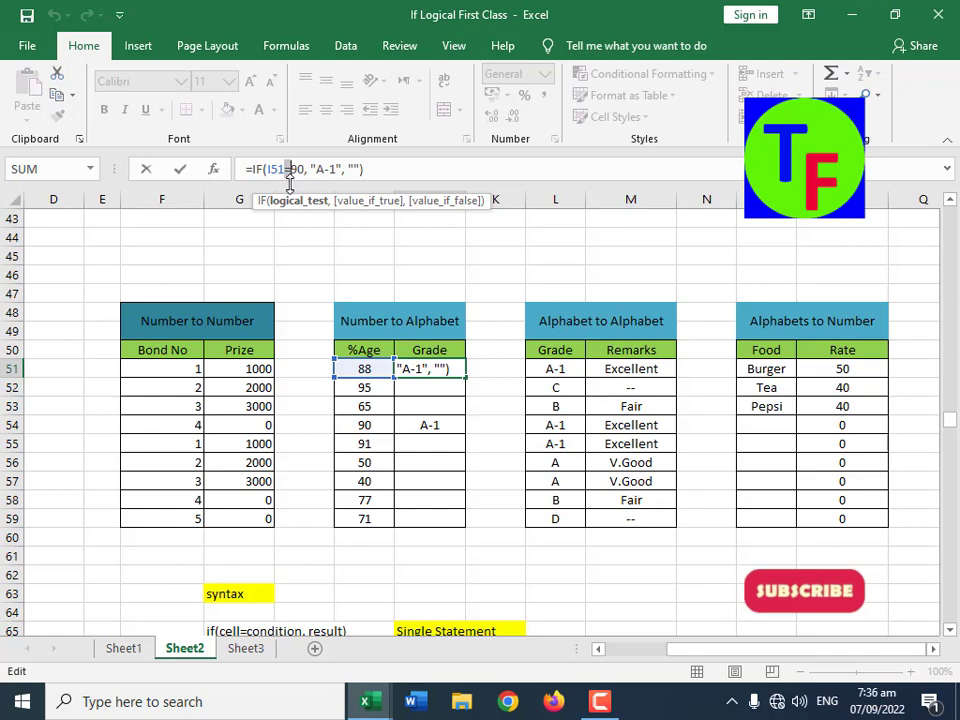
pyautogui.hotkey('ctrl', 'Return')
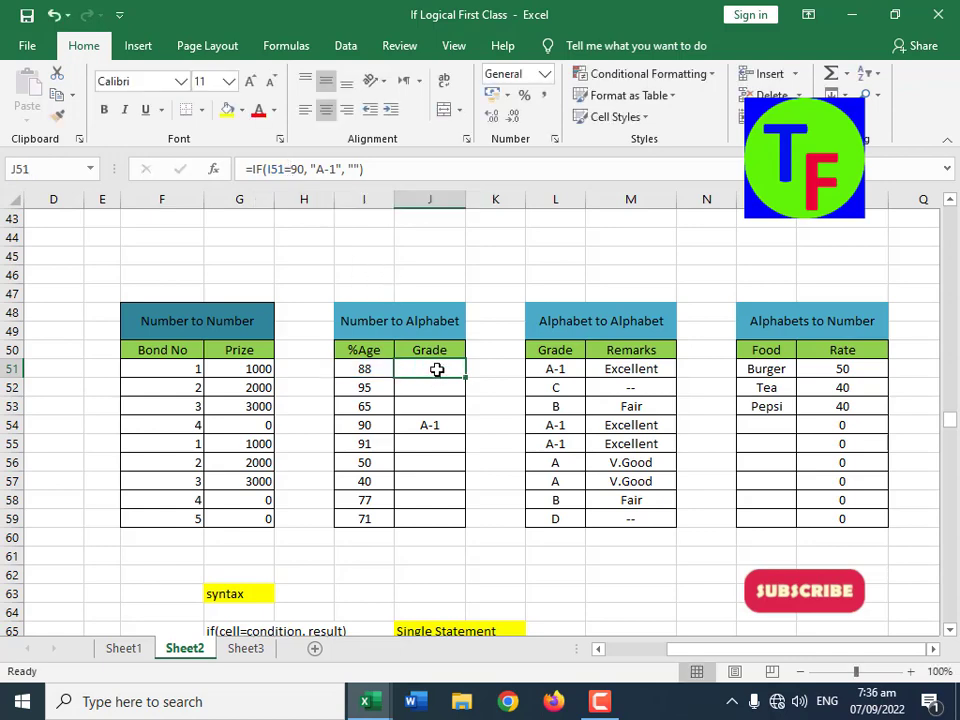
pyautogui.moveTo(437, 370); pyautogui.dragTo(456, 525)
pyautogui.press('Delete')
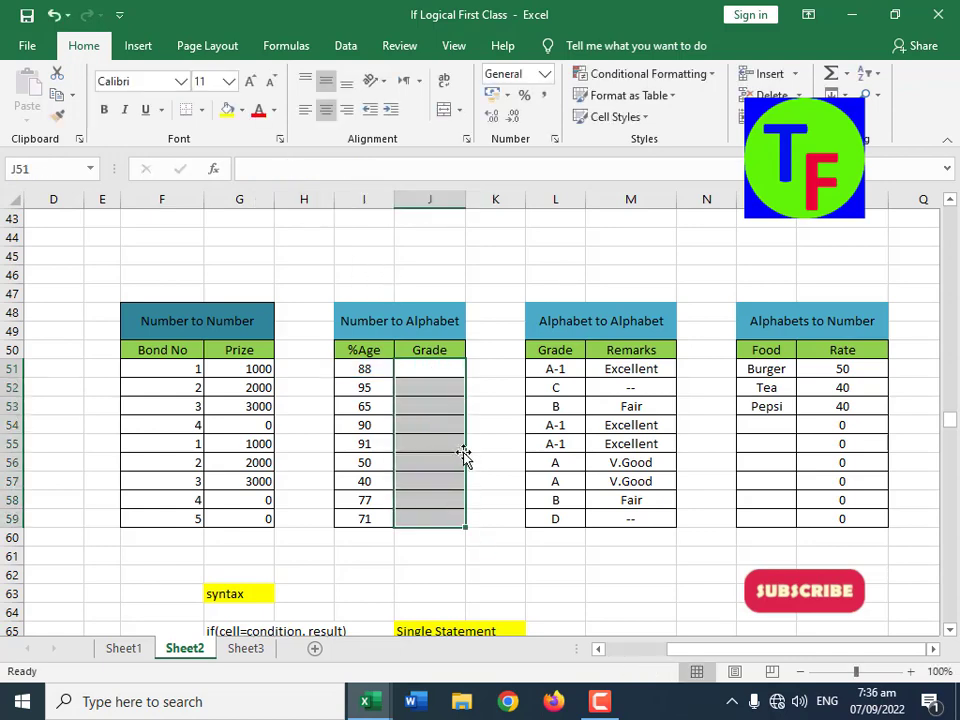
# Step: Consult the Symbols list starting at I17, and enter =IF(I51>=80, "A-1", "") in Grade cell J51
pyautogui.scroll(11, 464, 455)
pyautogui.moveTo(388, 355); pyautogui.dragTo(465, 429)
pyautogui.scroll(-11, 386, 366)
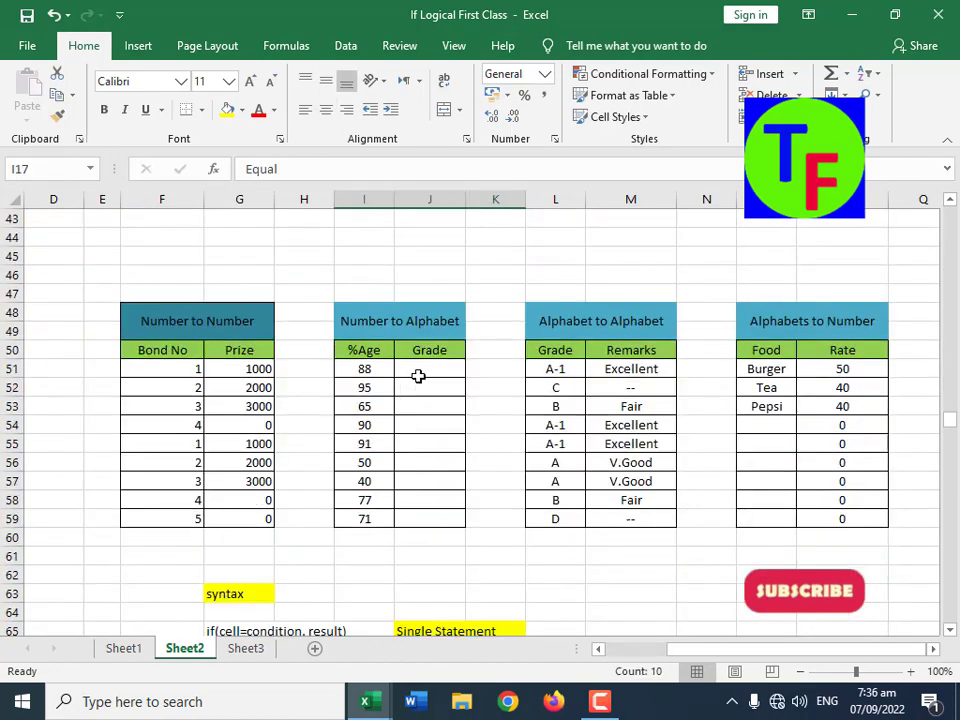
pyautogui.click(423, 369)
pyautogui.write('=if(')
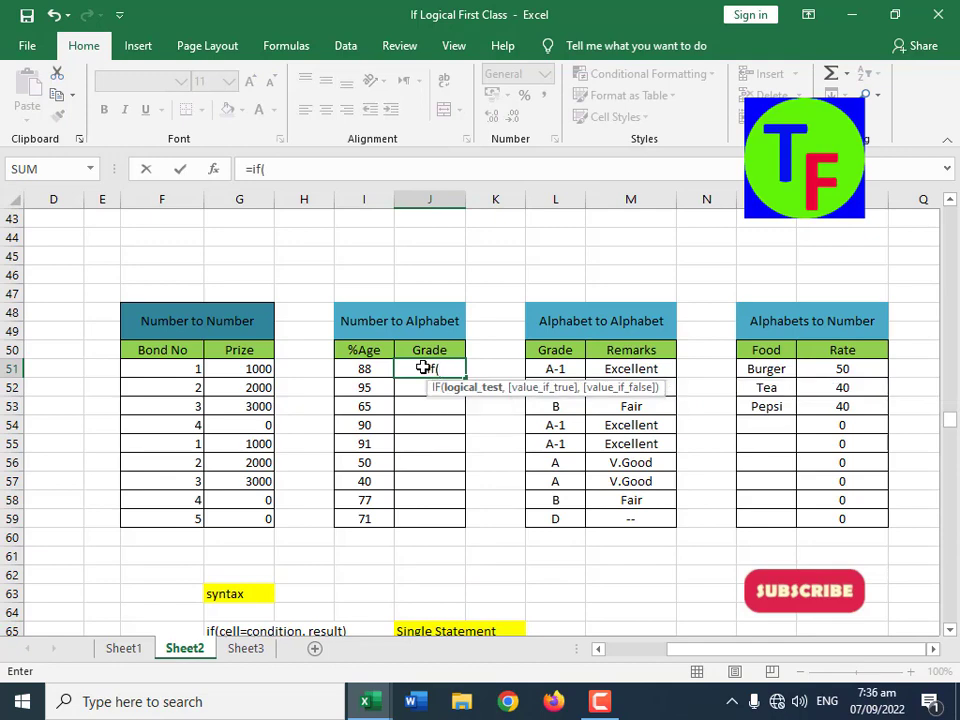
pyautogui.click(356, 369)
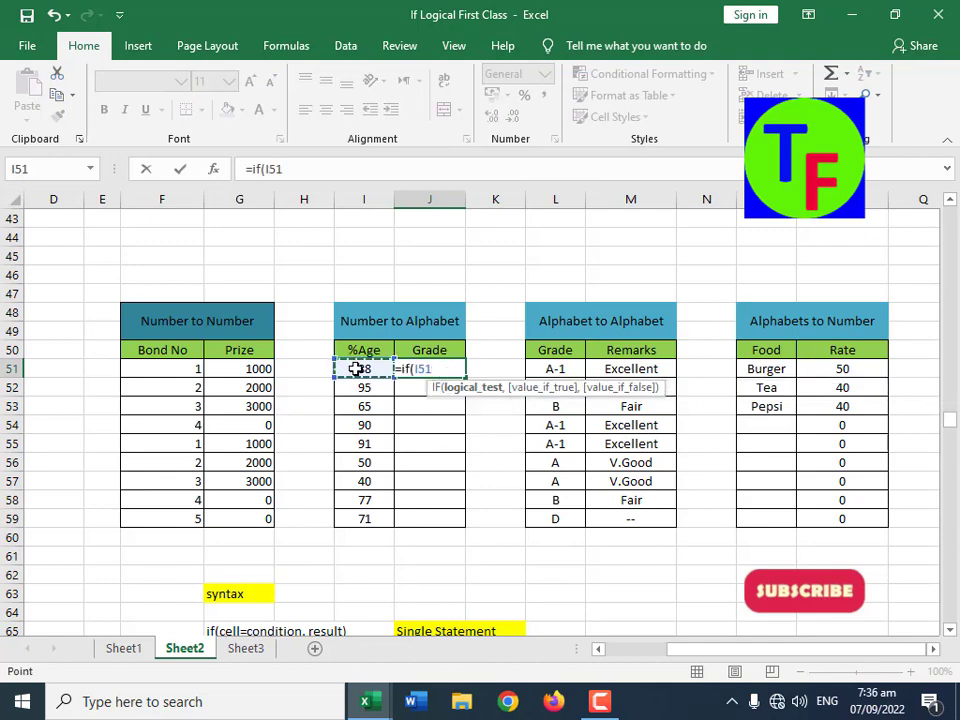
pyautogui.write('>=')
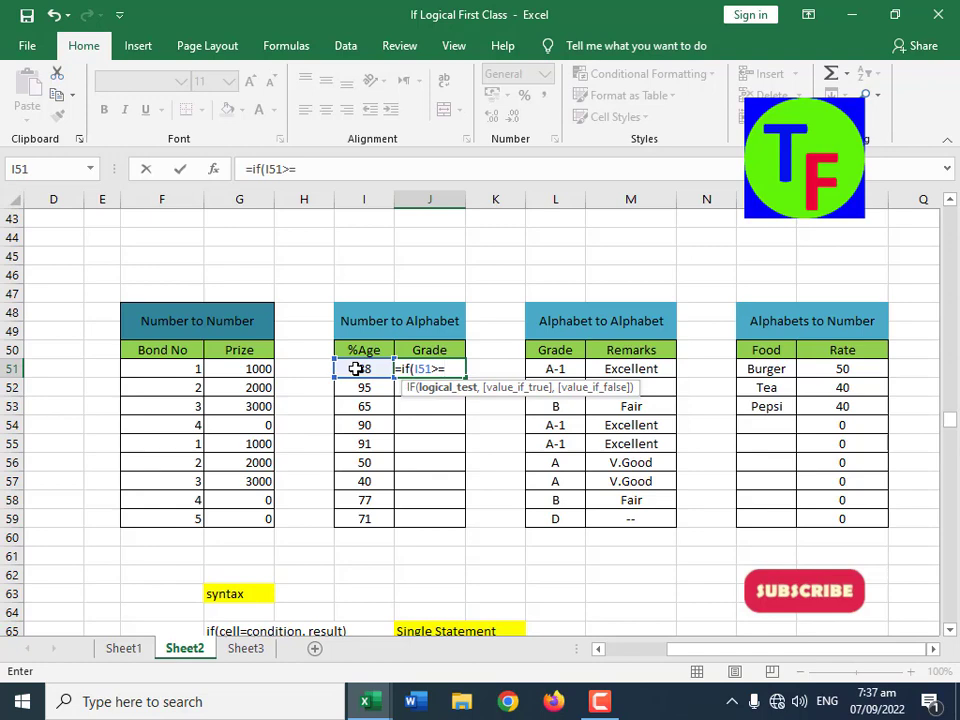
pyautogui.write('80,')
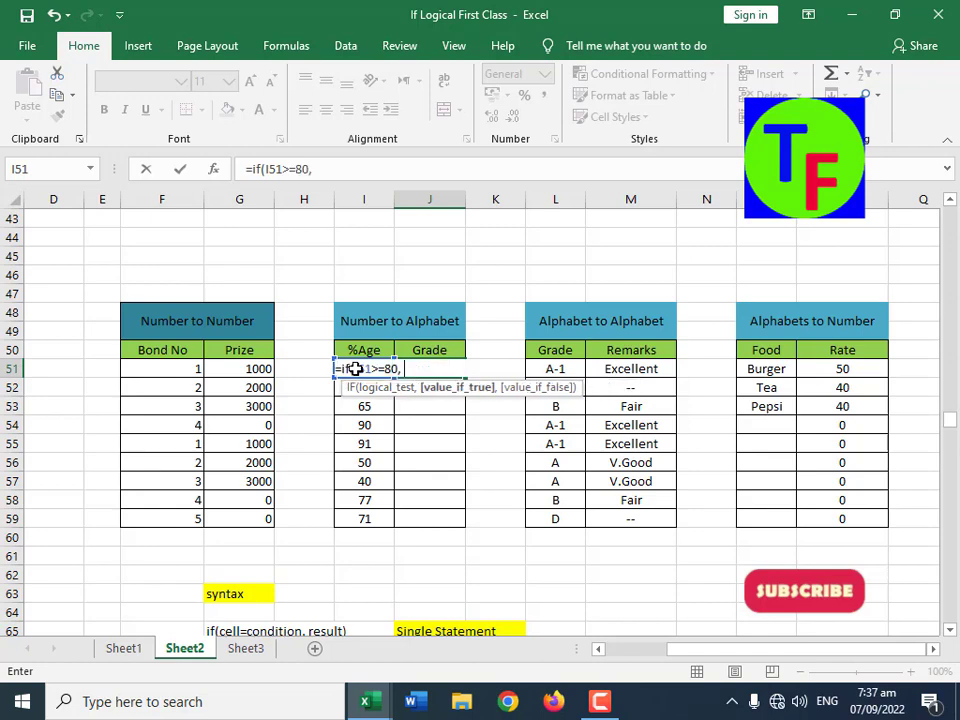
pyautogui.write(' "A-1", ""')
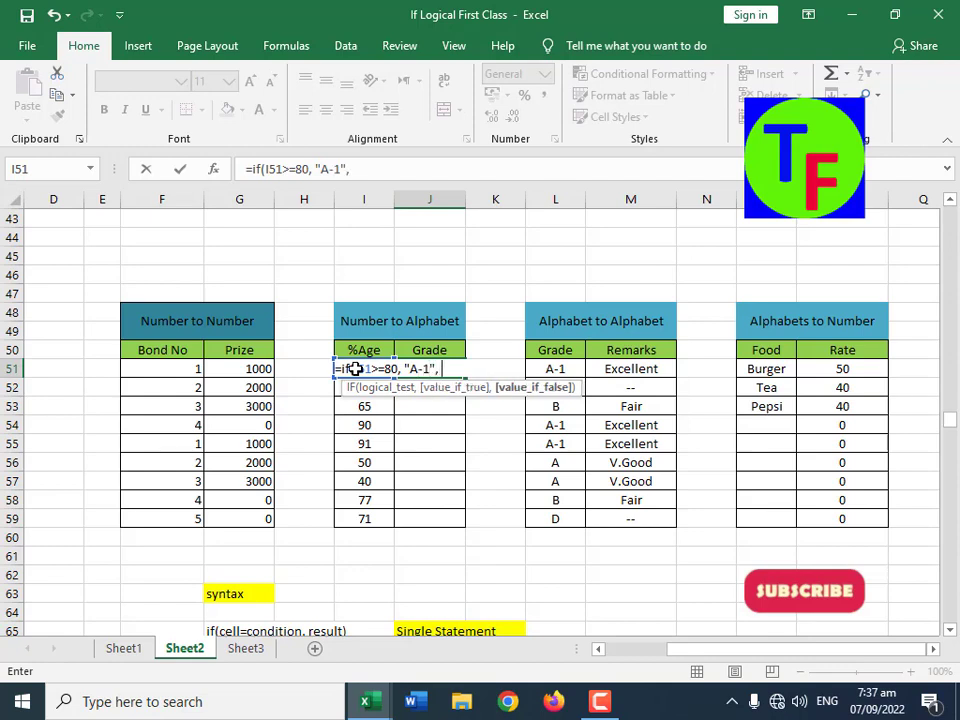
pyautogui.write(')')
pyautogui.press('Return')
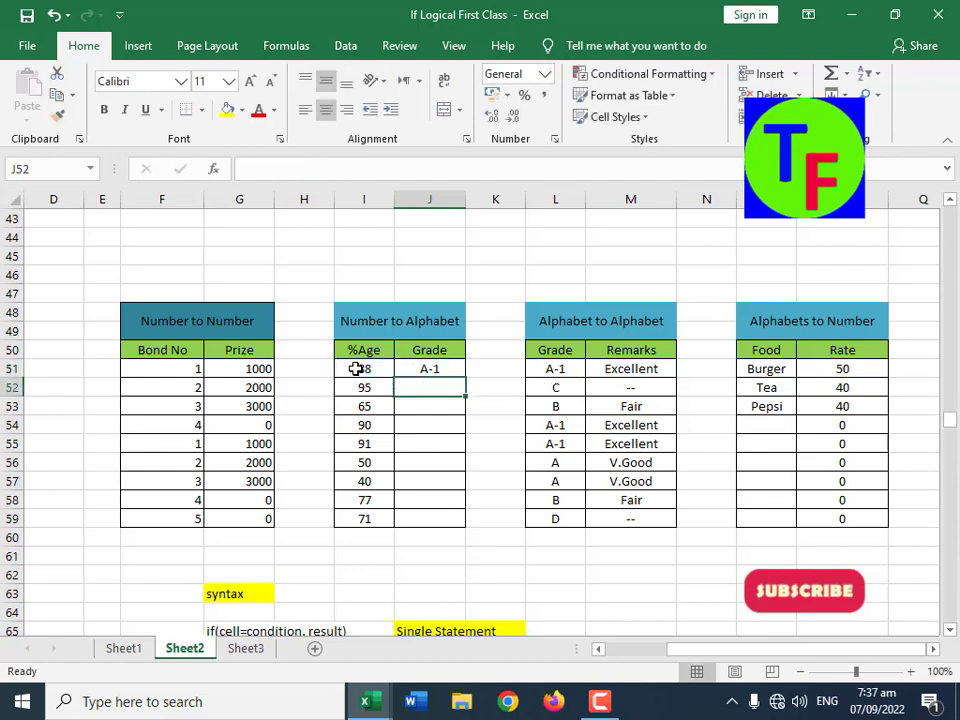
# Step: Try the greater-or-equal formula on the whole Grade column by filling J51 down to J59, and clear the range
pyautogui.click(420, 373)
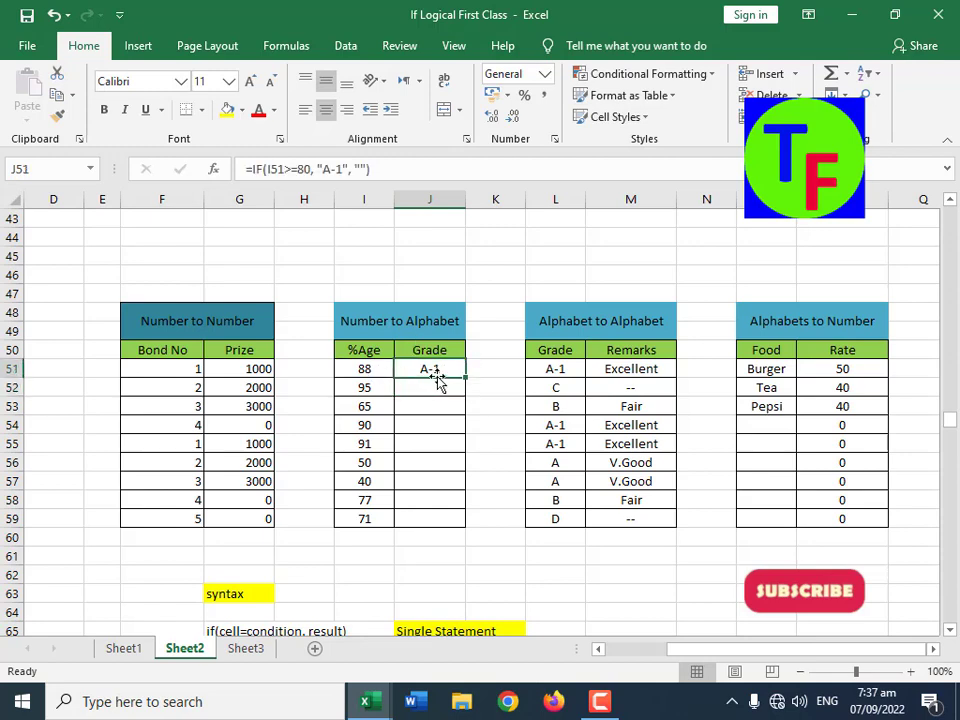
pyautogui.moveTo(465, 382); pyautogui.dragTo(458, 519)
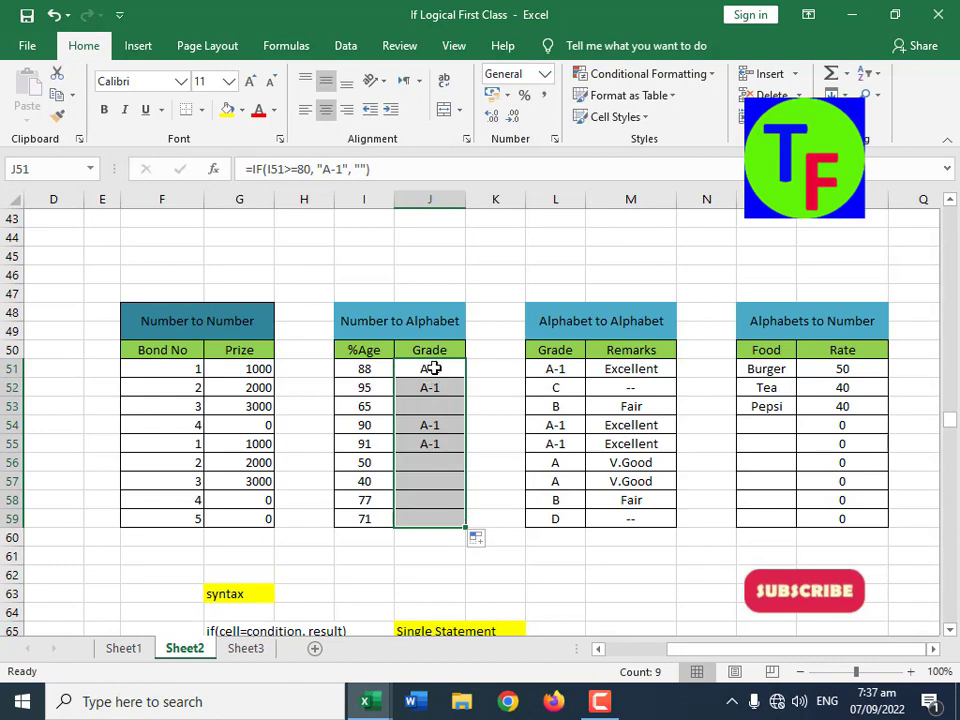
pyautogui.moveTo(434, 369); pyautogui.dragTo(426, 519)
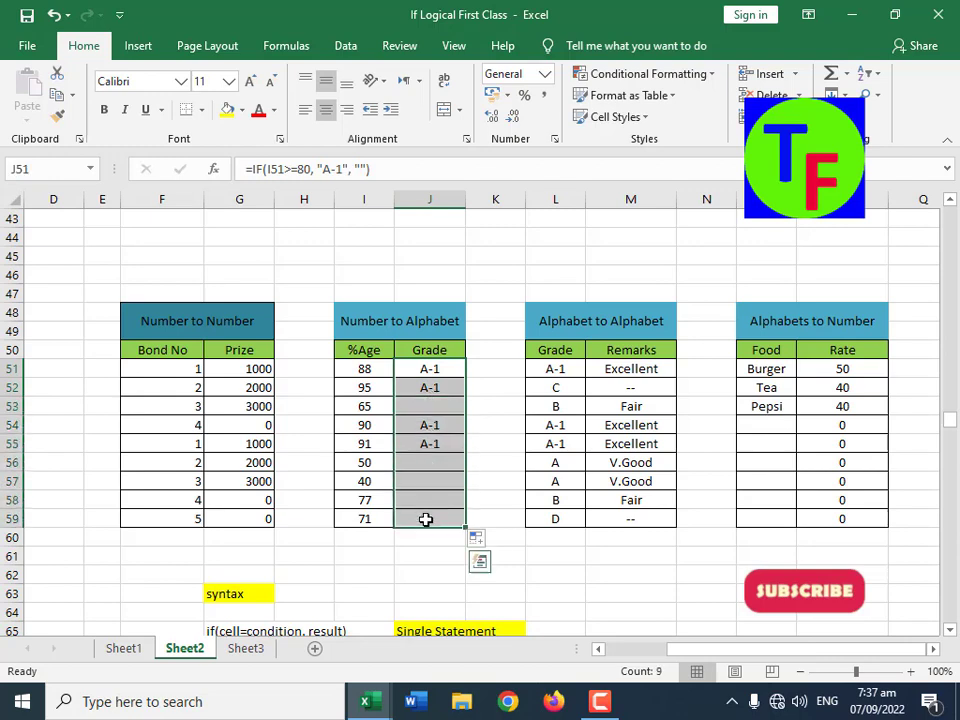
pyautogui.press('Delete')
# Step: Start a nested formula in Grade cell J51 with =IF(I51>=80, "A-1", IF(I51>=70, "A", as its first two conditions
pyautogui.click(440, 368)
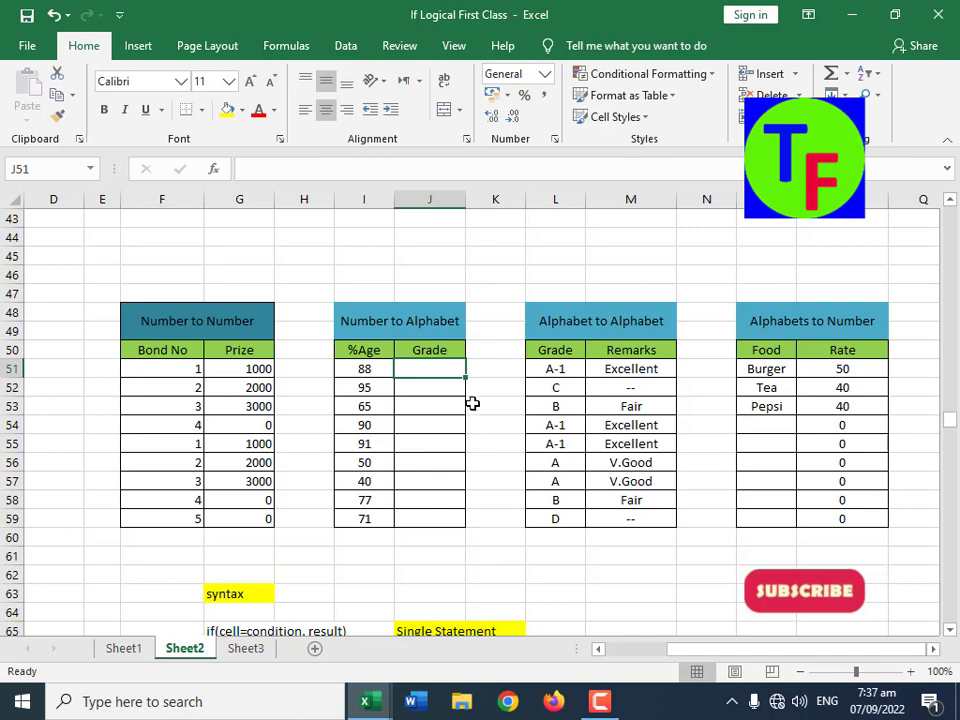
pyautogui.write('=if(')
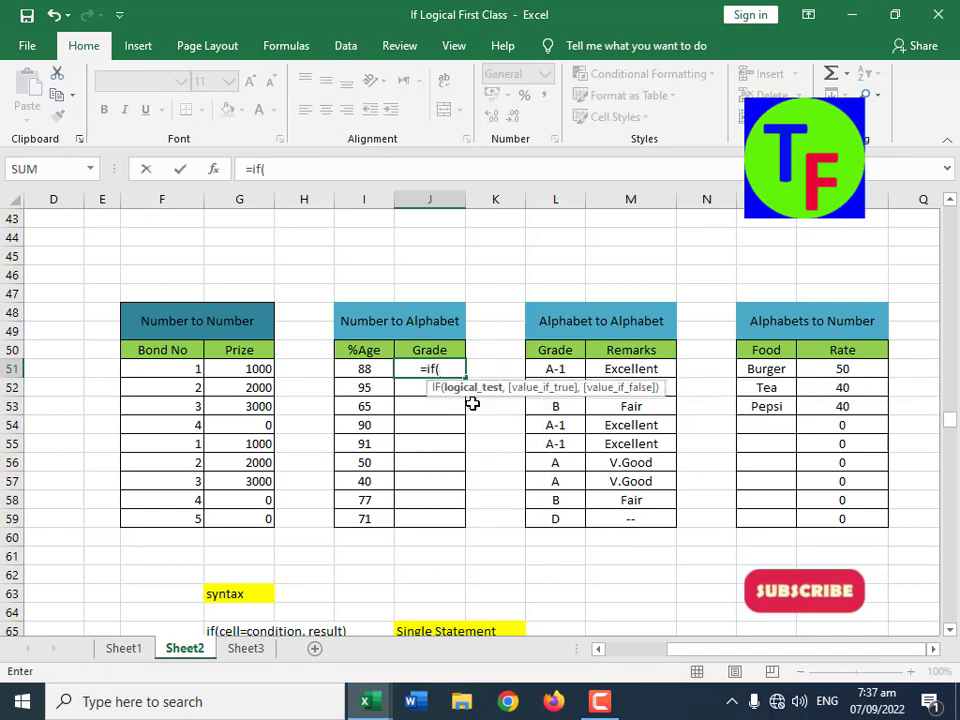
pyautogui.write('I51>=')
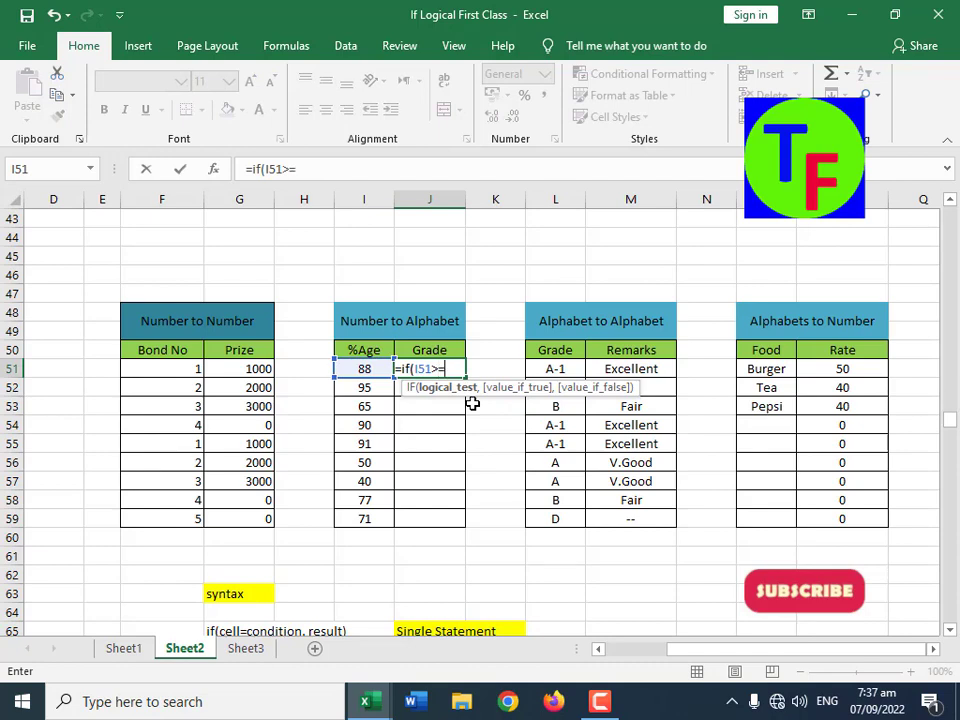
pyautogui.write('80, "')
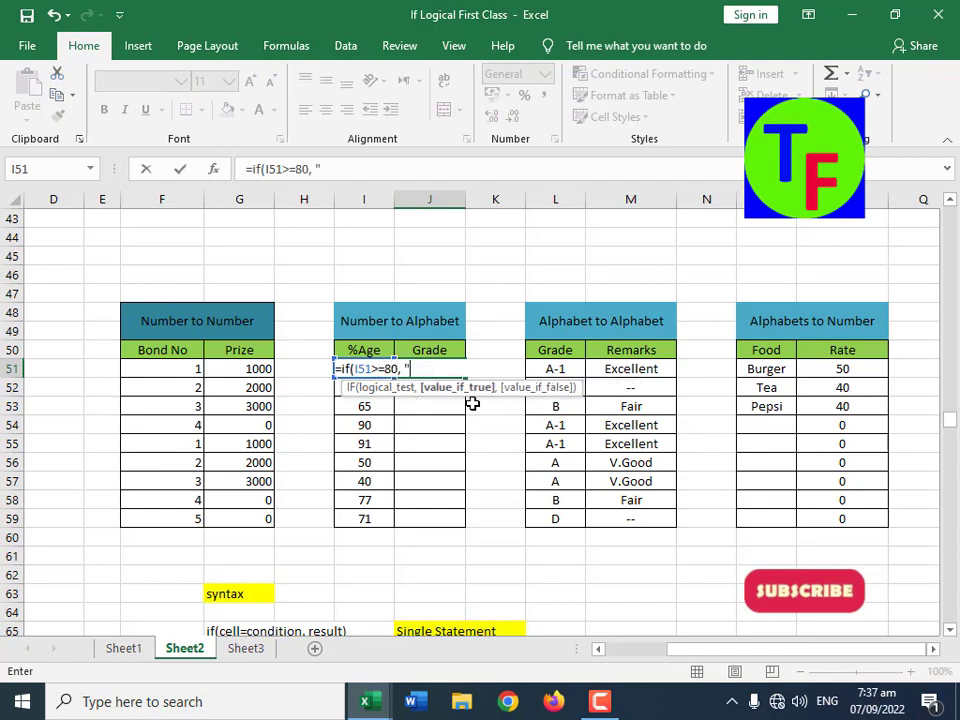
pyautogui.write('A-1",')
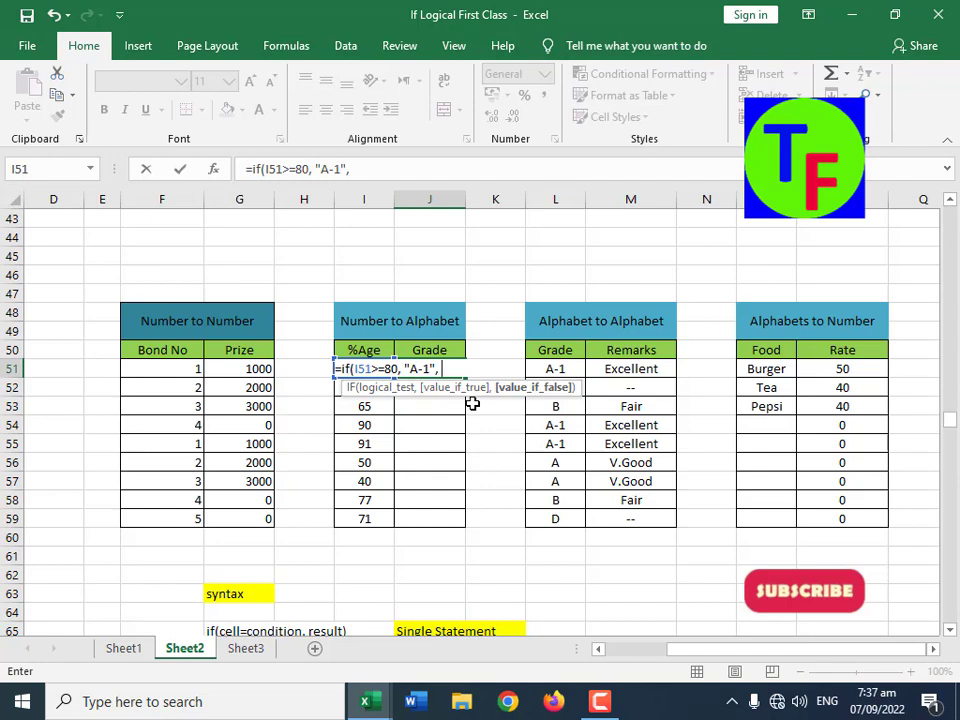
pyautogui.write('if(I51')
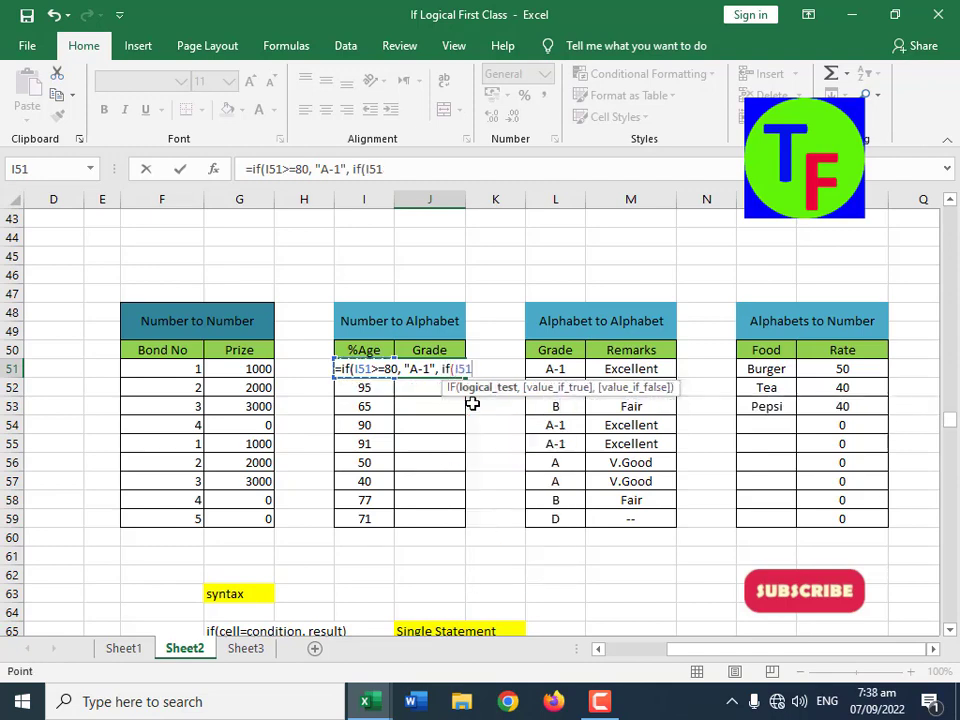
pyautogui.write('>=')
pyautogui.write('70, "A')
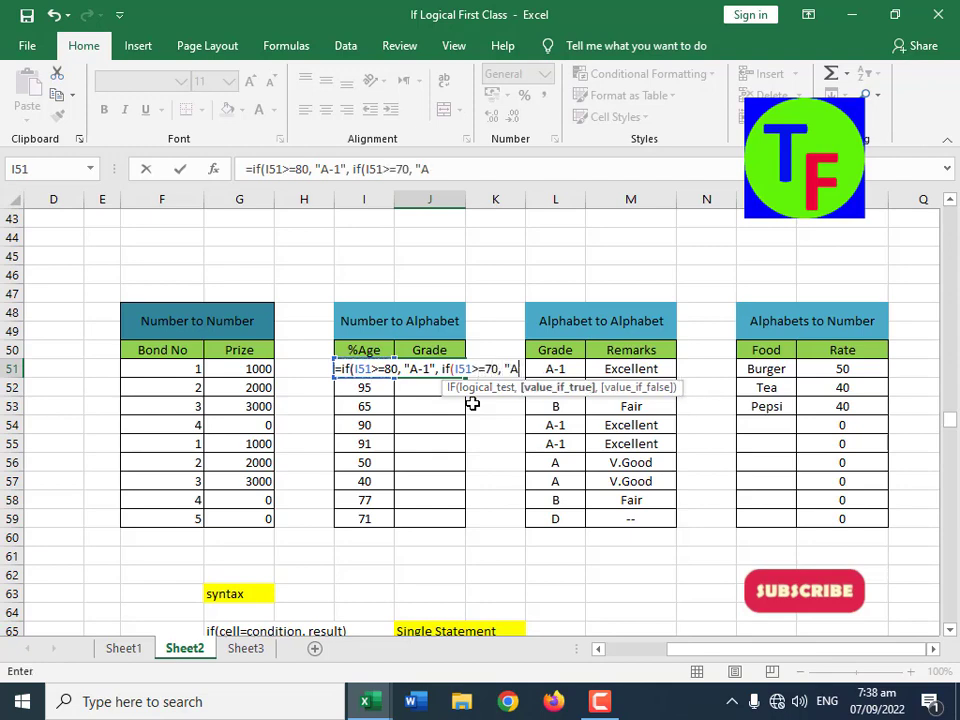
pyautogui.write("', ")
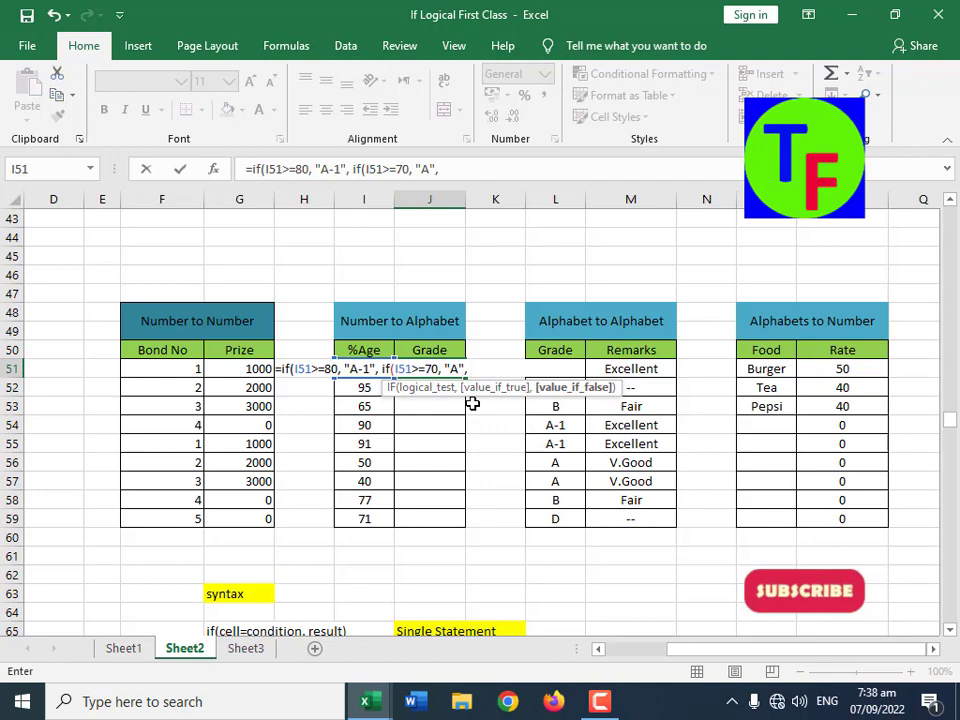
pyautogui.write('if(')
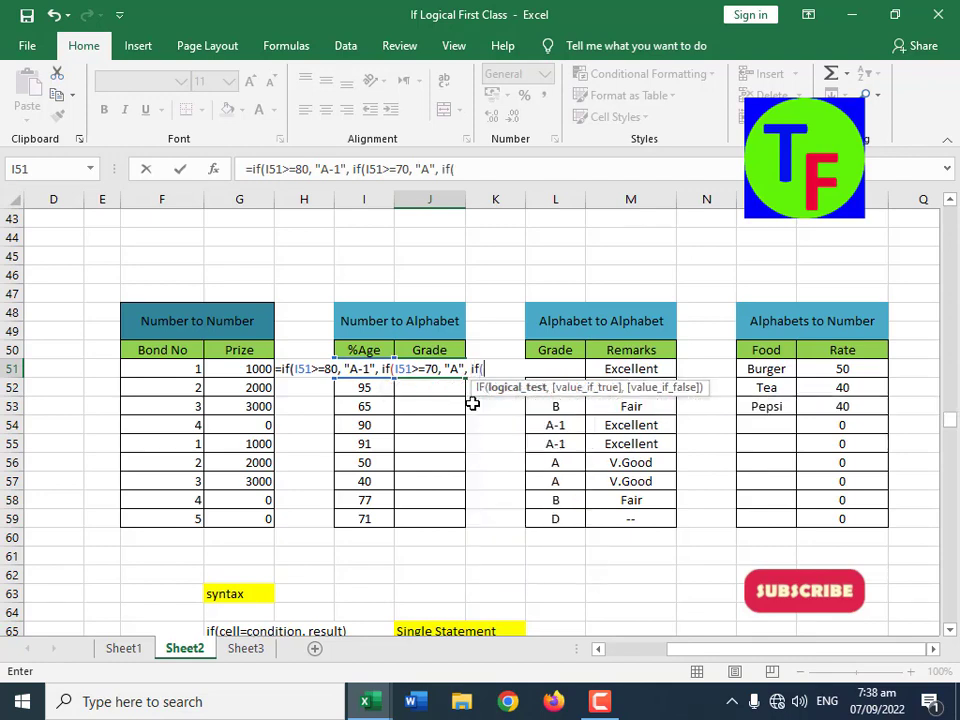
pyautogui.write('I51>=60,')
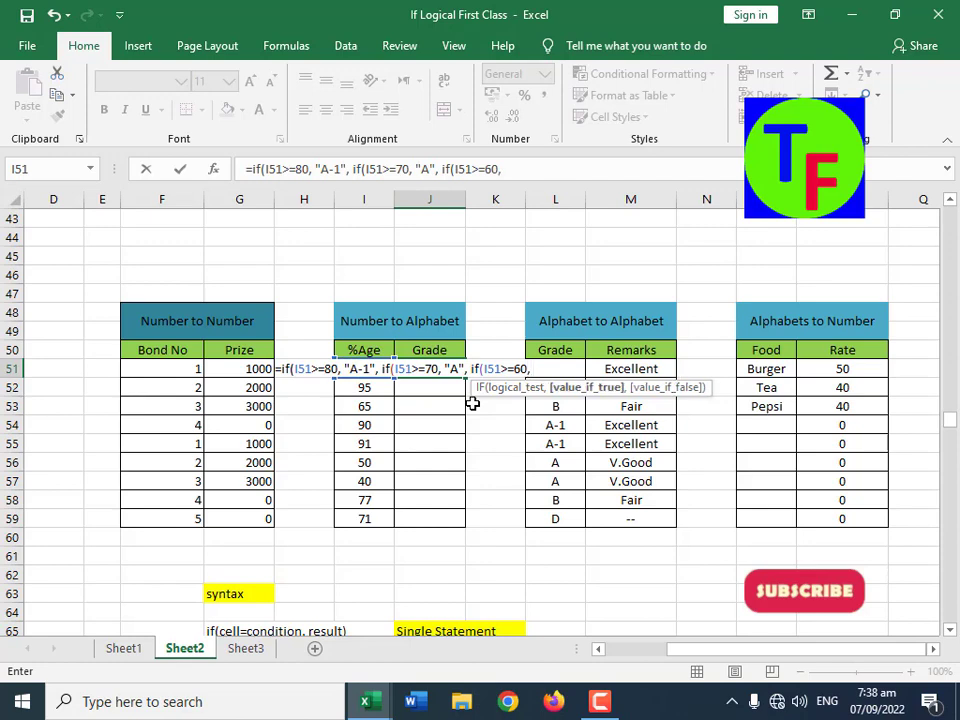
pyautogui.write(' "B"')
# Step: Complete J51's nested formula with "B" for I51>=60, "C" for I51>=45 and an empty string otherwise, closing all four IFs
pyautogui.write('if(')
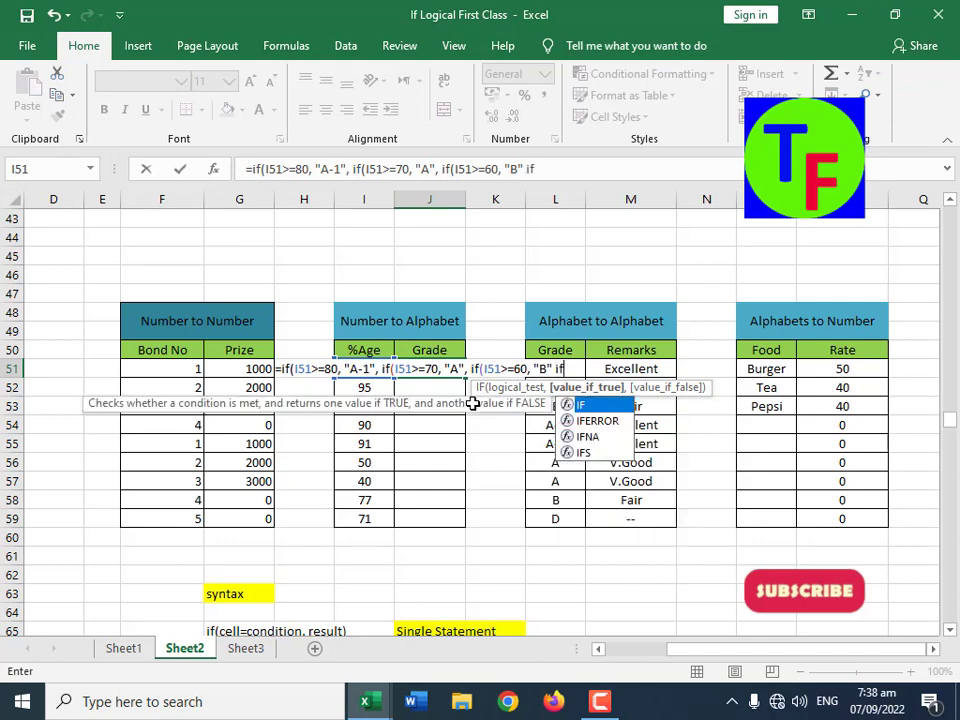
pyautogui.press('Left')
pyautogui.write('>=45,')
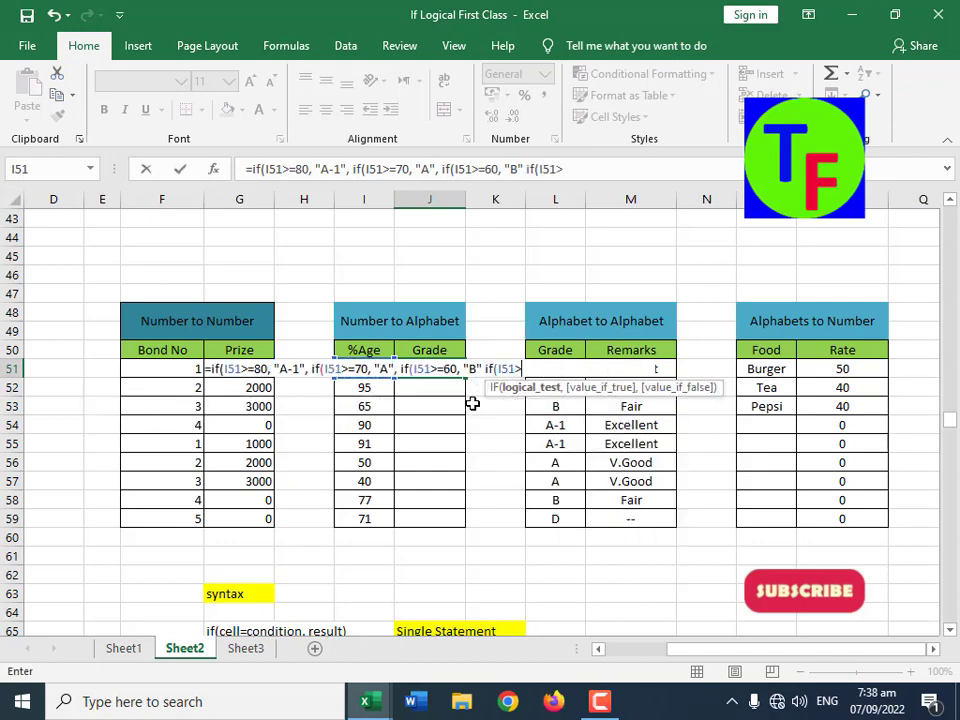
pyautogui.write(' "C"')
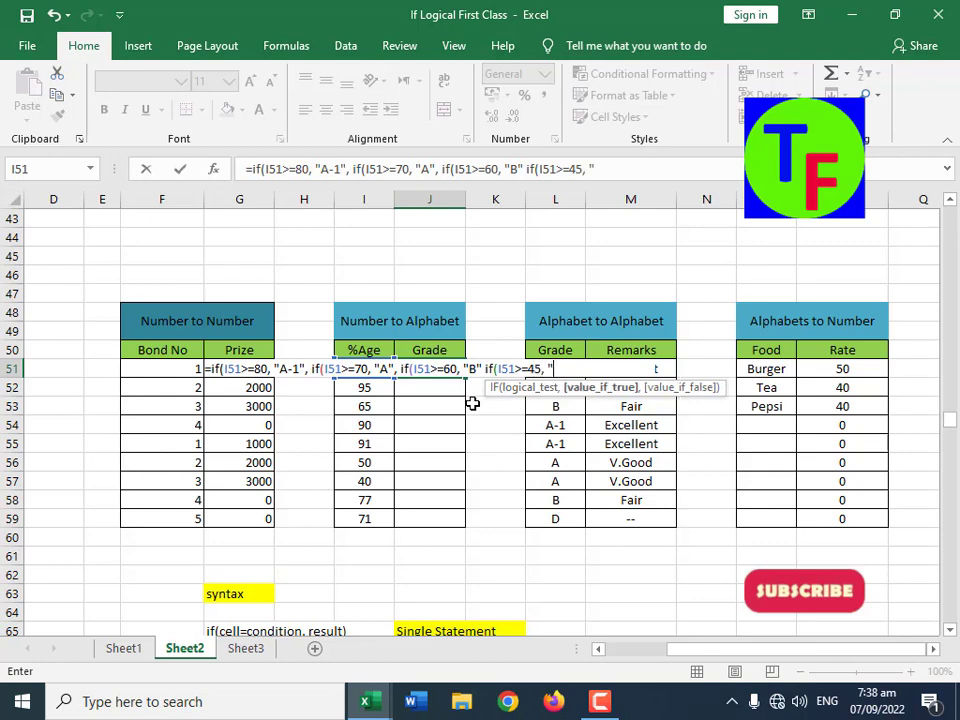
pyautogui.write(', ""')
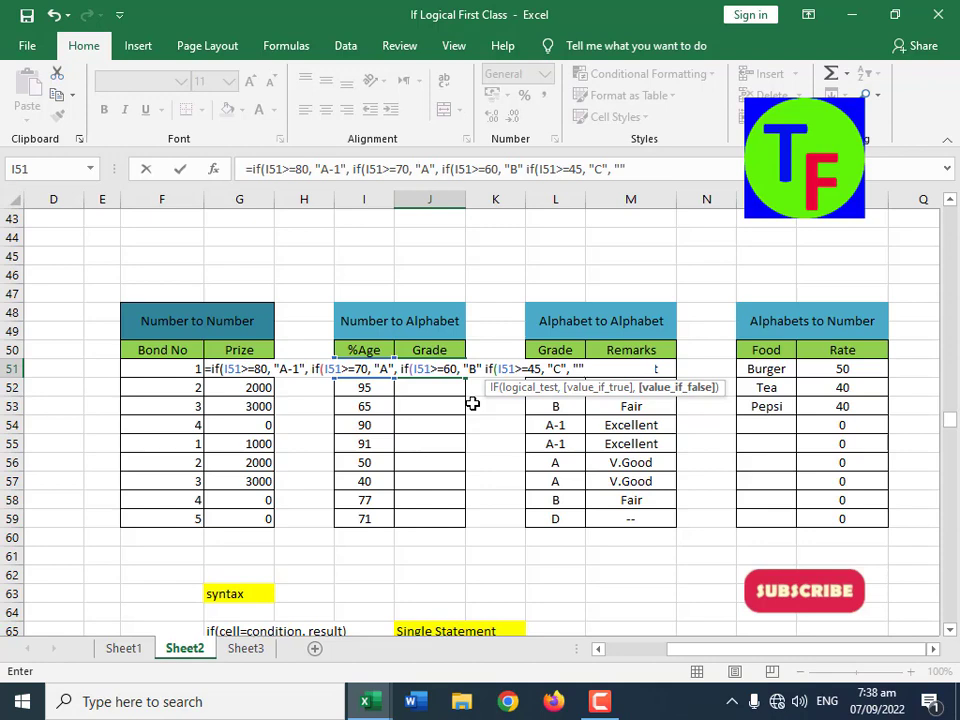
pyautogui.write('))))')
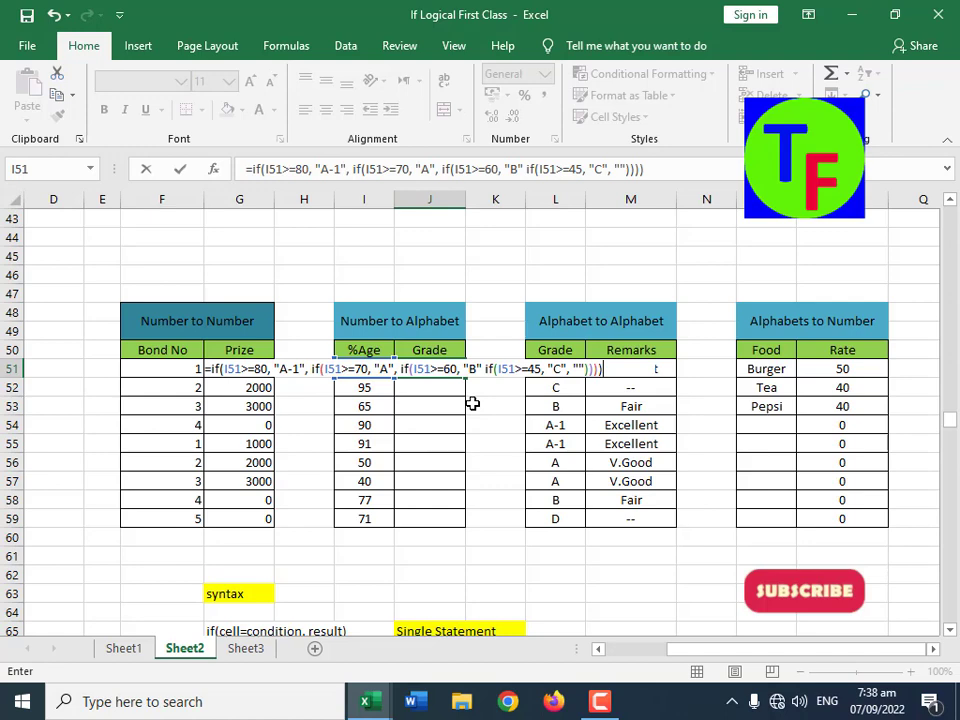
pyautogui.press('Return')
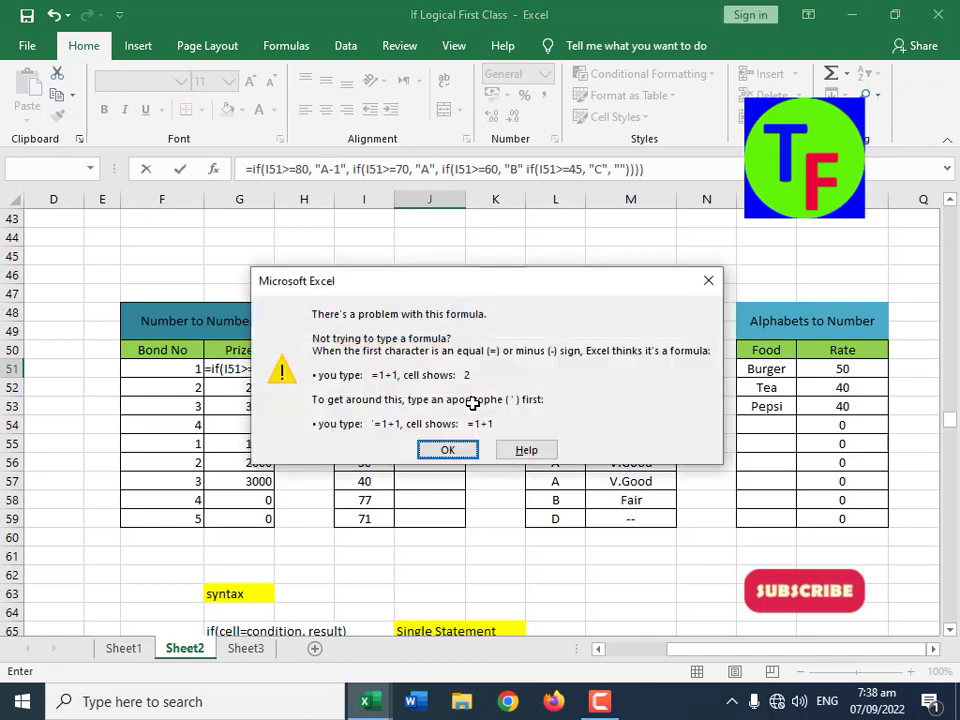
# Step: Correct J51's formula by inserting the missing comma between "B" and the last IF, and enter it
pyautogui.click(449, 452)
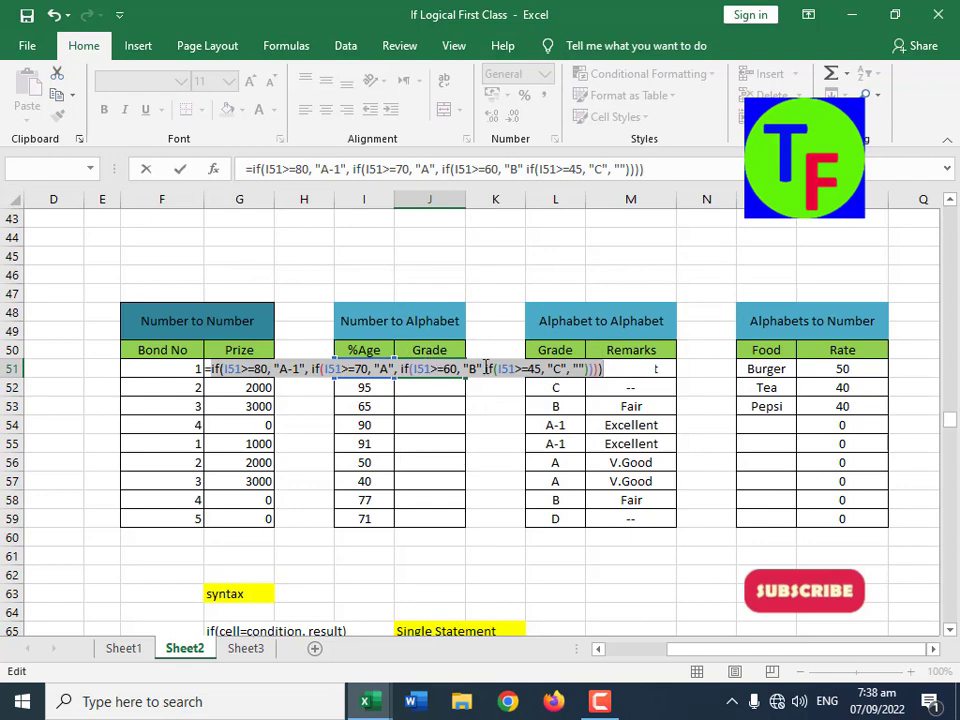
pyautogui.click(483, 370)
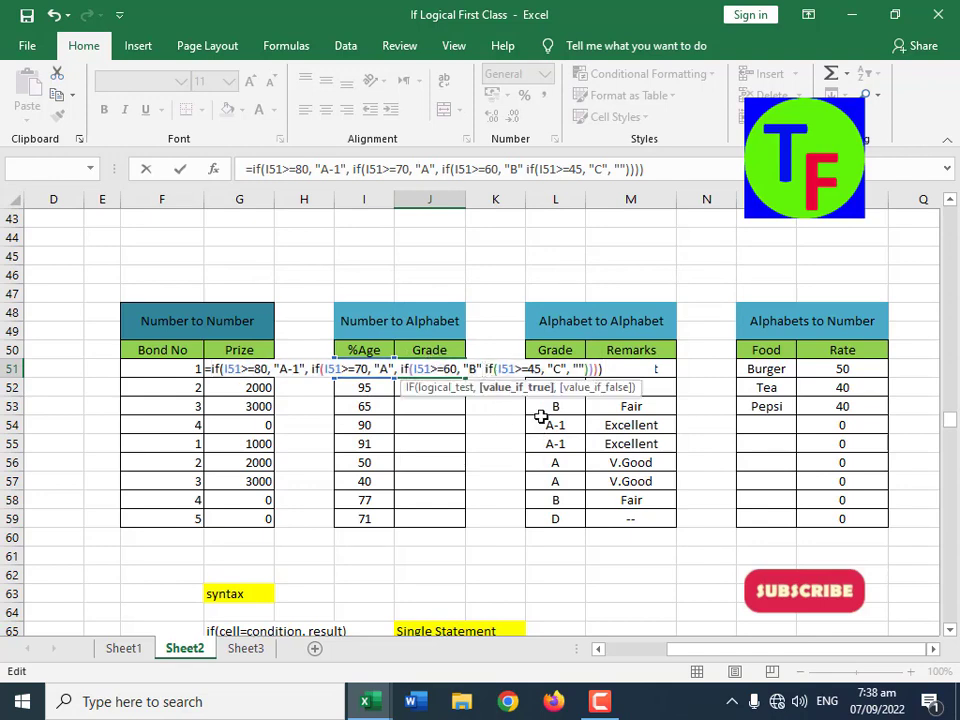
pyautogui.write(',')
pyautogui.press('Return')
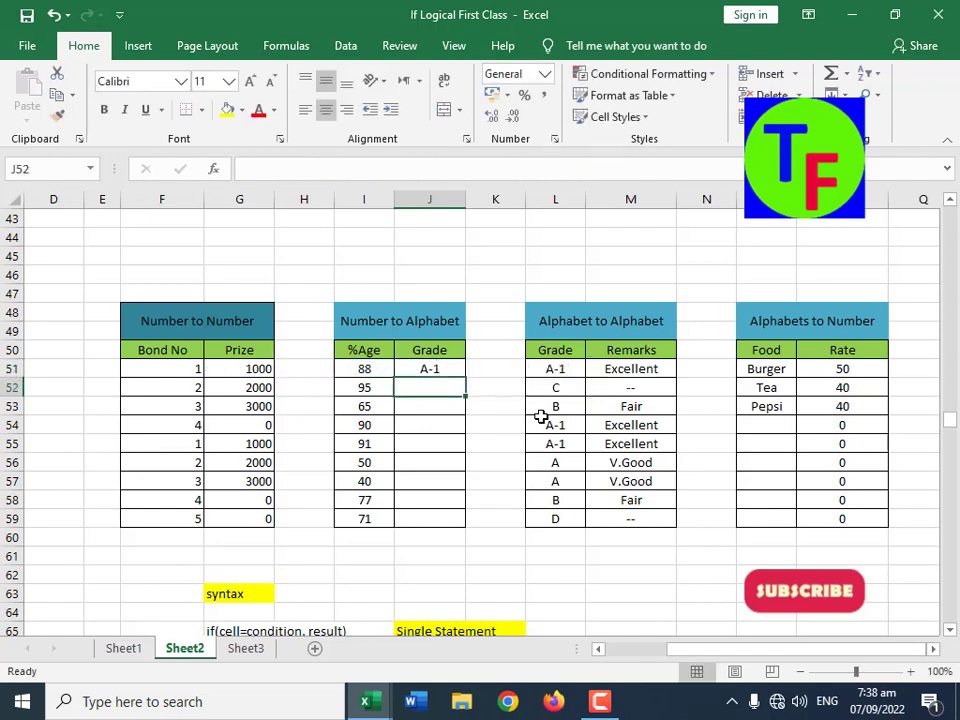
# Step: Fill the nested grade formula from J51 down to J59, and check the Grade cells J56 and J57
pyautogui.click(430, 369)
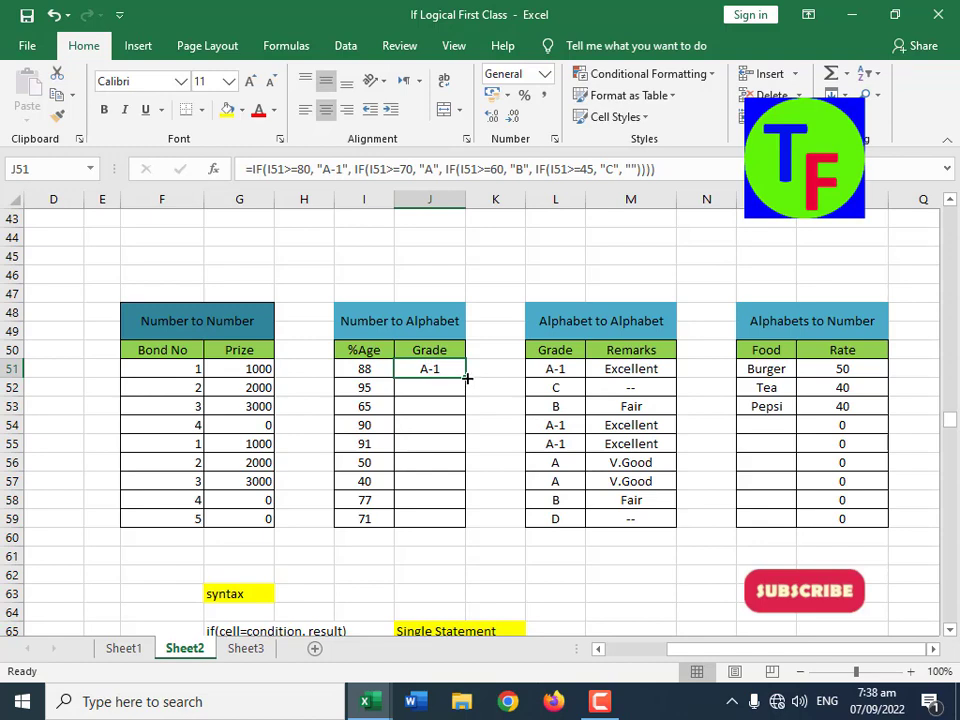
pyautogui.moveTo(466, 378); pyautogui.dragTo(460, 526)
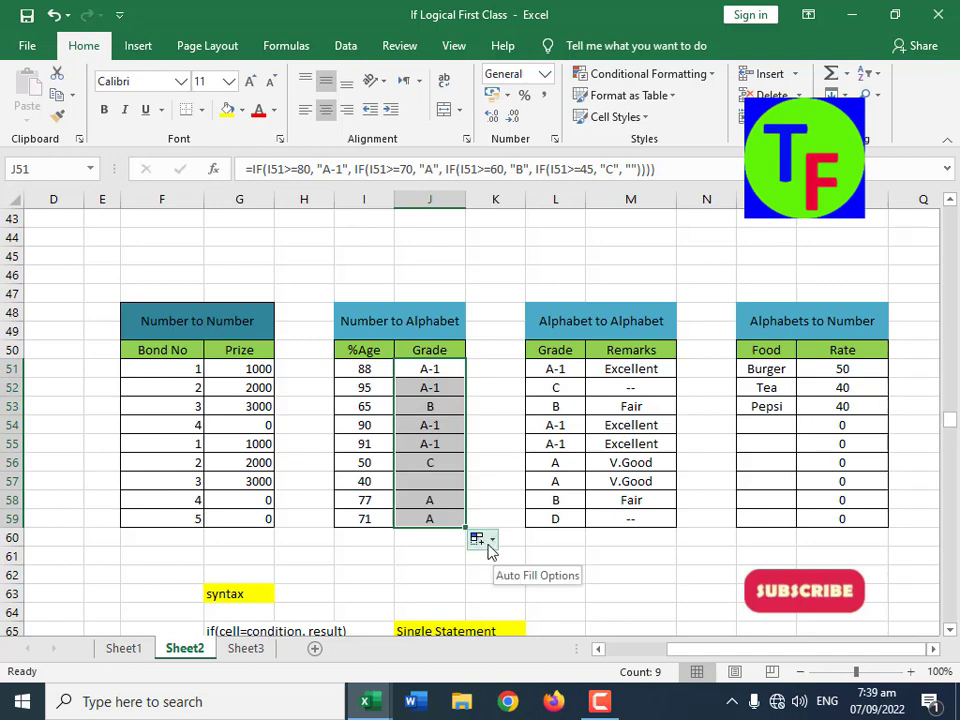
pyautogui.click(431, 463)
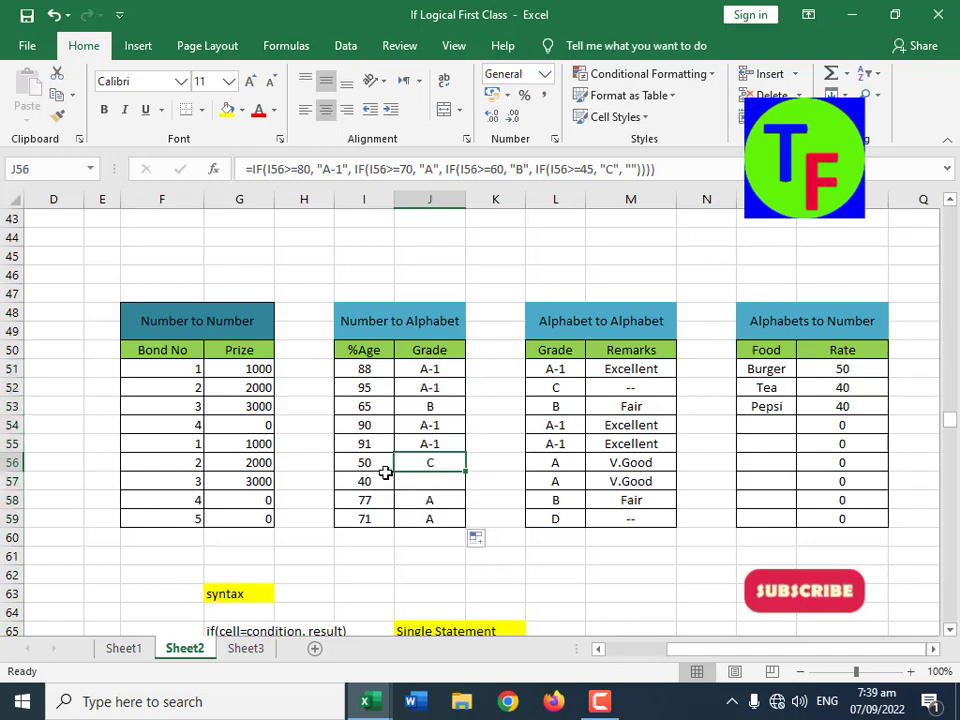
pyautogui.moveTo(366, 480); pyautogui.dragTo(439, 478)
pyautogui.click(439, 478)
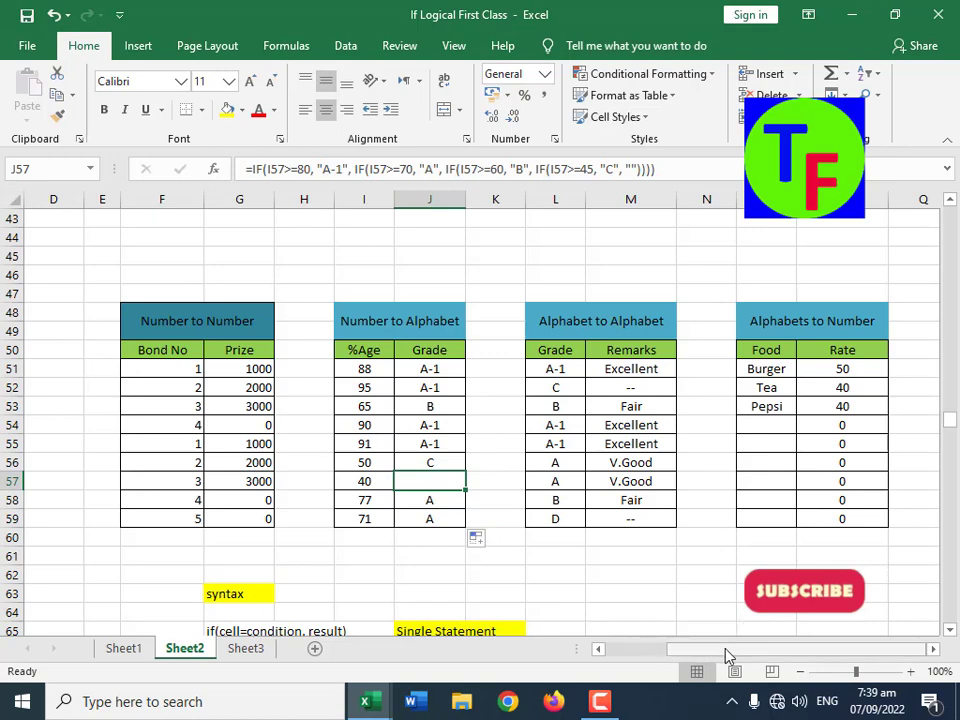
# Step: Clear the Remarks formulas from M51:M59 in the Alphabet to Alphabet table
pyautogui.click(933, 649)
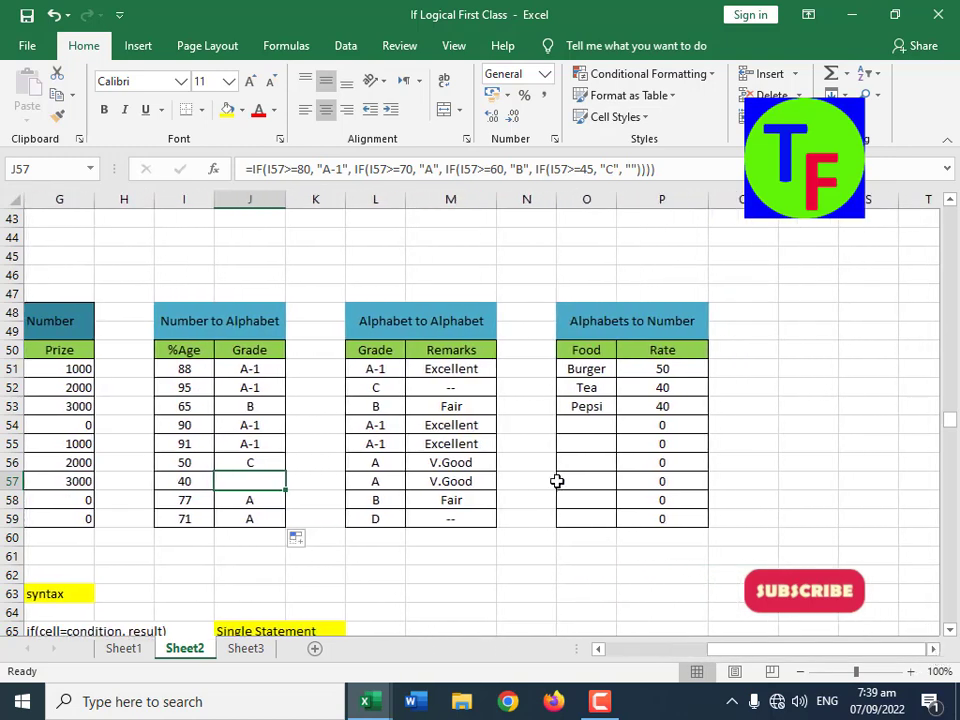
pyautogui.click(390, 369)
pyautogui.moveTo(450, 368); pyautogui.dragTo(450, 521)
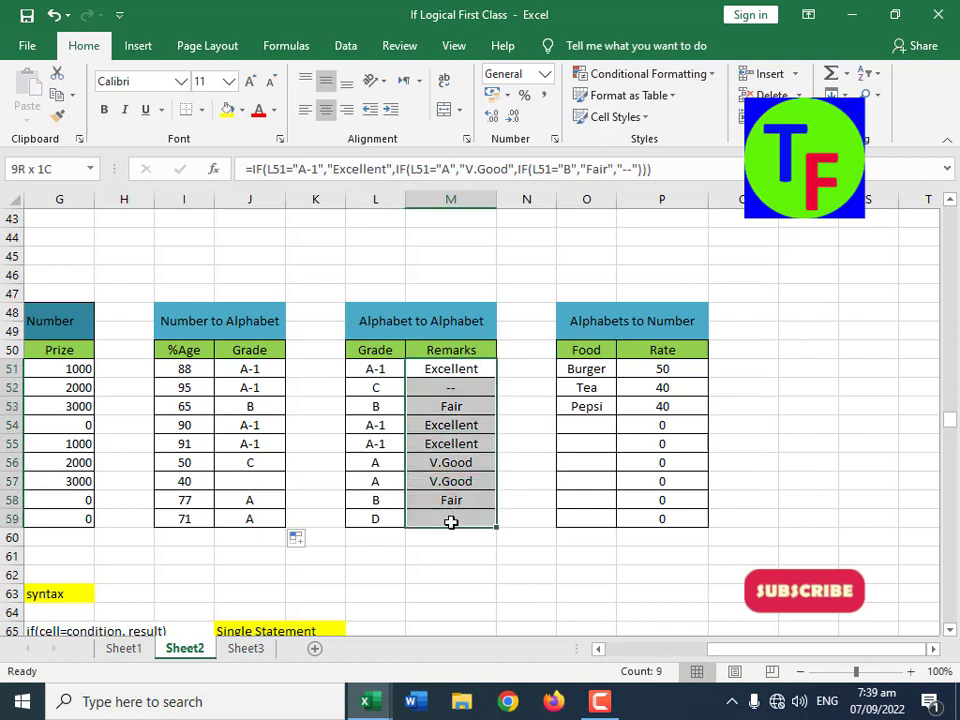
pyautogui.press('Delete')
# Step: Start a formula in Remarks cell M51 with =IF(L51="A-1", "Excellent" as its first condition and result
pyautogui.click(470, 369)
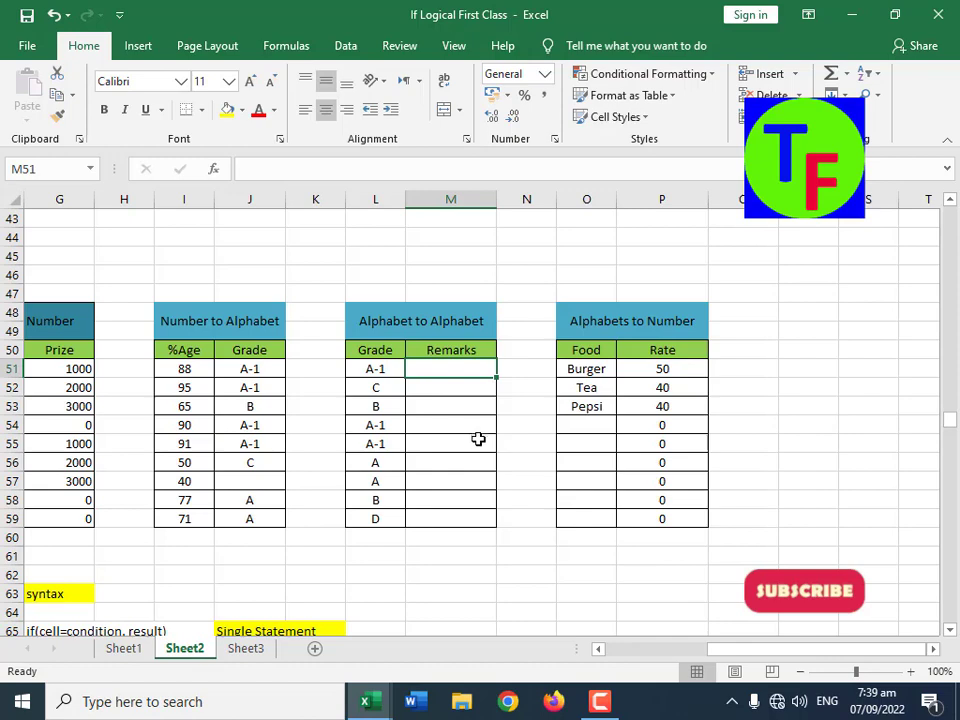
pyautogui.click(383, 371)
pyautogui.click(445, 373)
pyautogui.write('=if(')
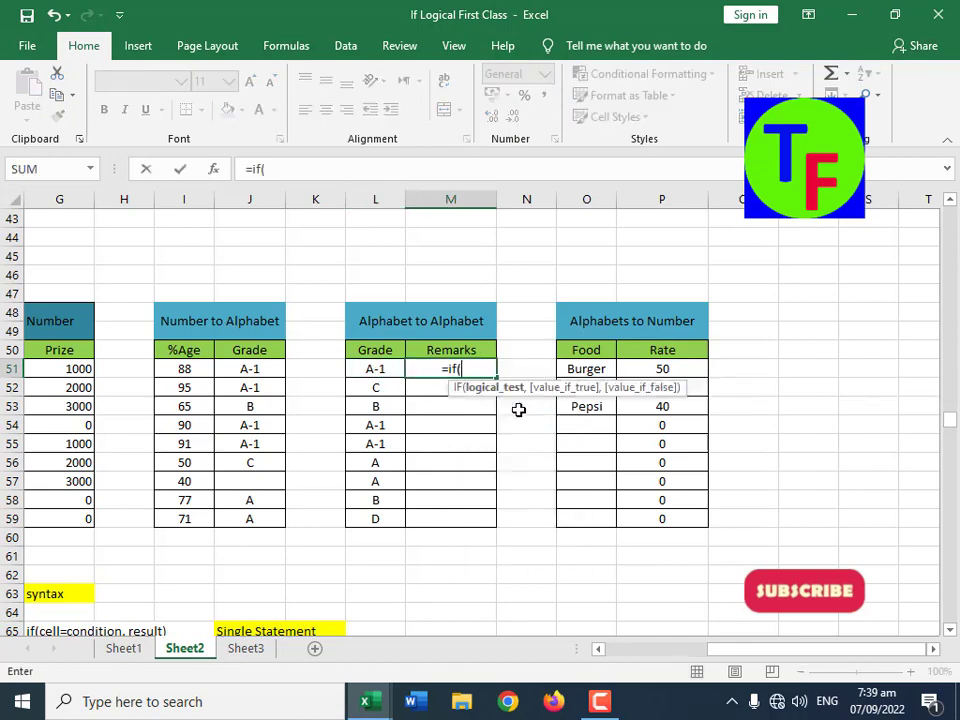
pyautogui.press('Left')
pyautogui.write('=')
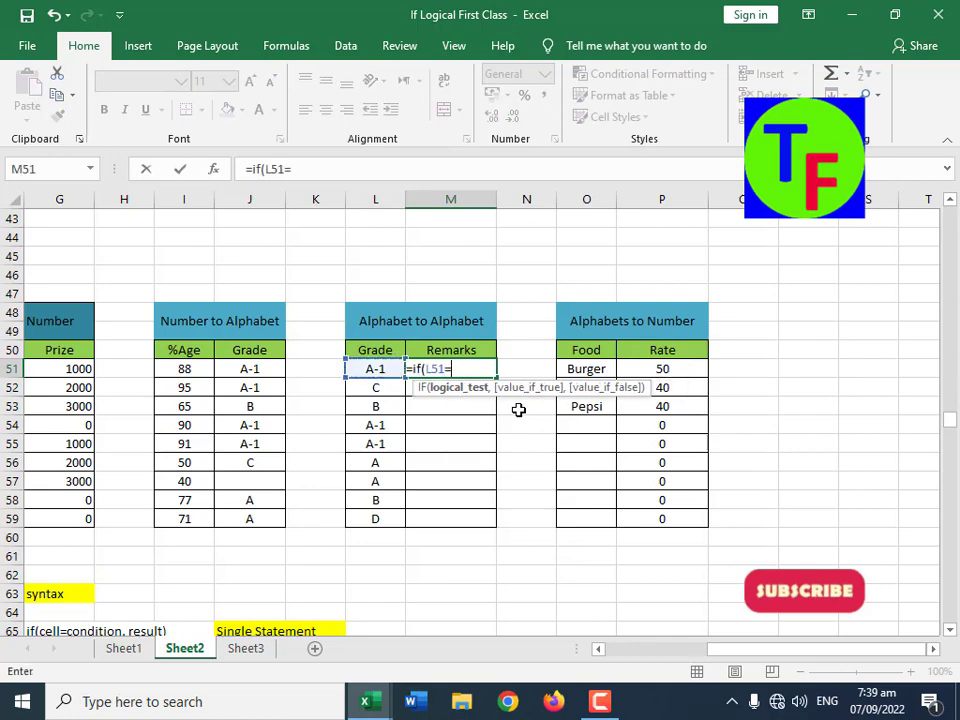
pyautogui.write('"A-1",')
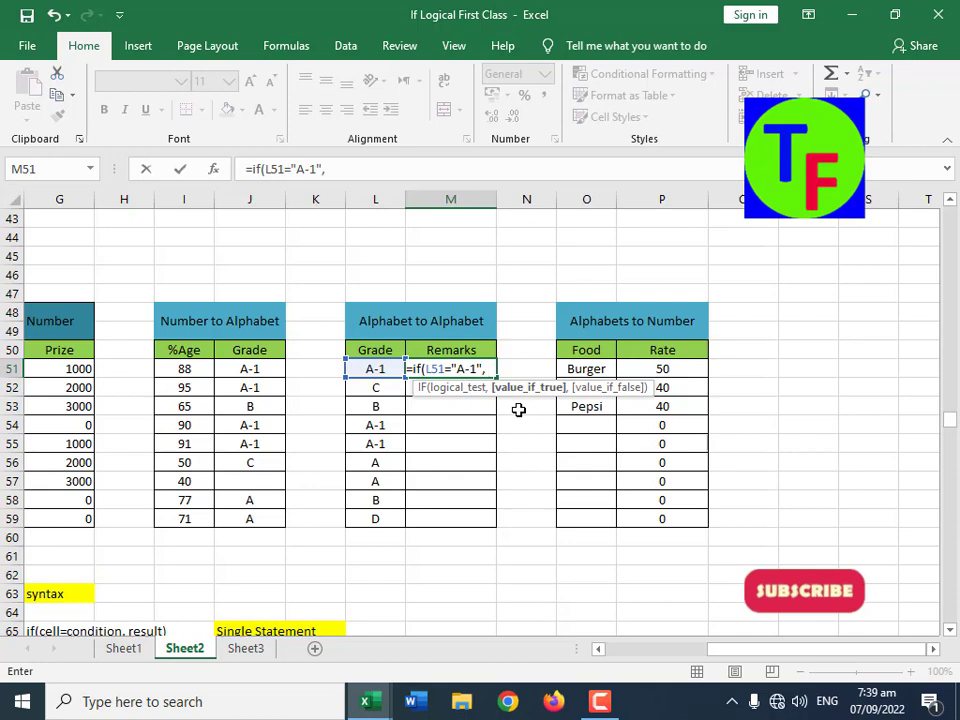
pyautogui.write(' "Excel')
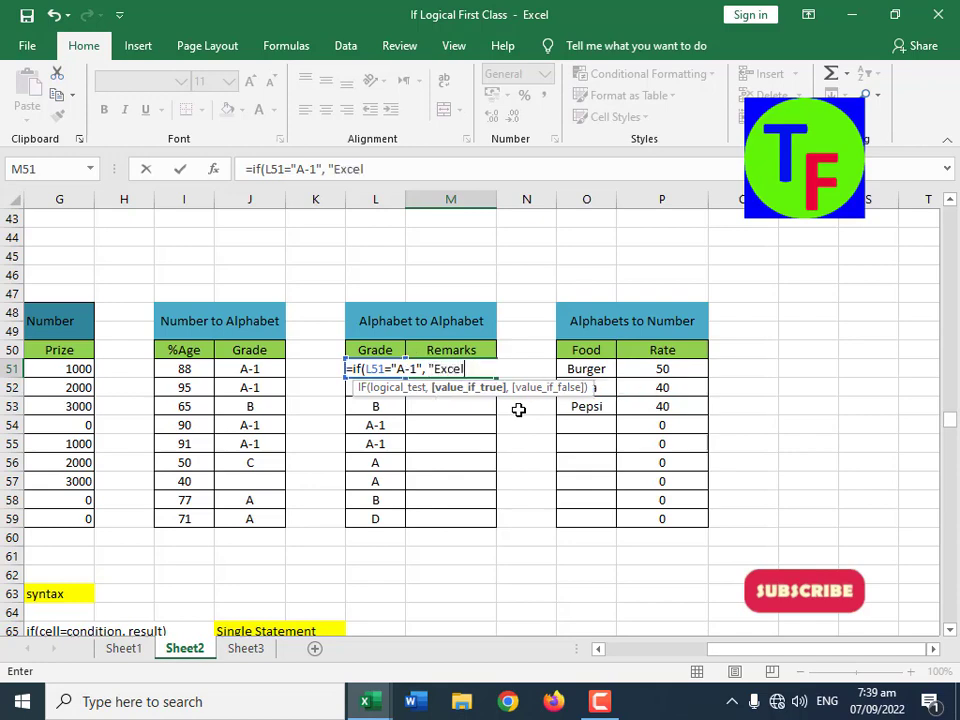
pyautogui.write('lent", if(')
# Step: Complete M51's formula with a nested IF(L51="A", "V.Good", "") as the second condition and enter it
pyautogui.press('Left')
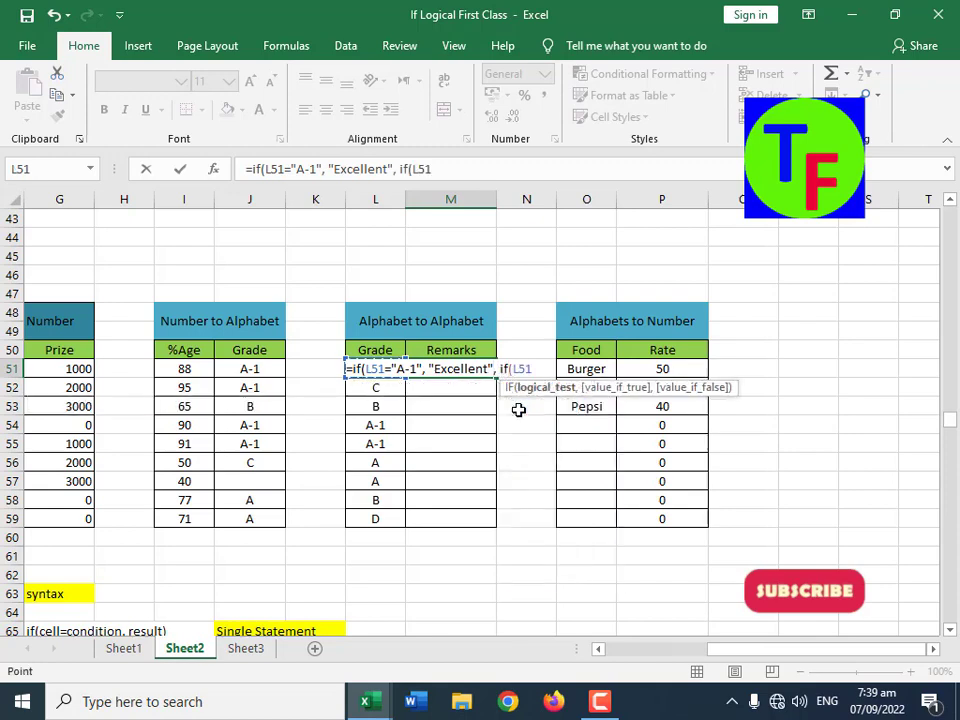
pyautogui.write('="A"')
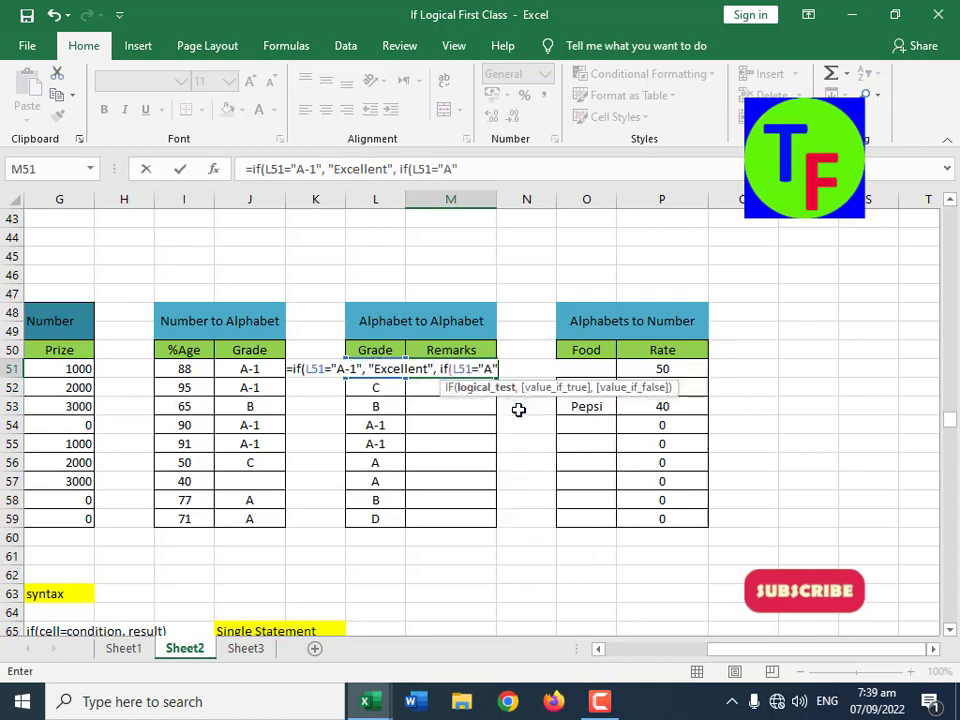
pyautogui.write(', "')
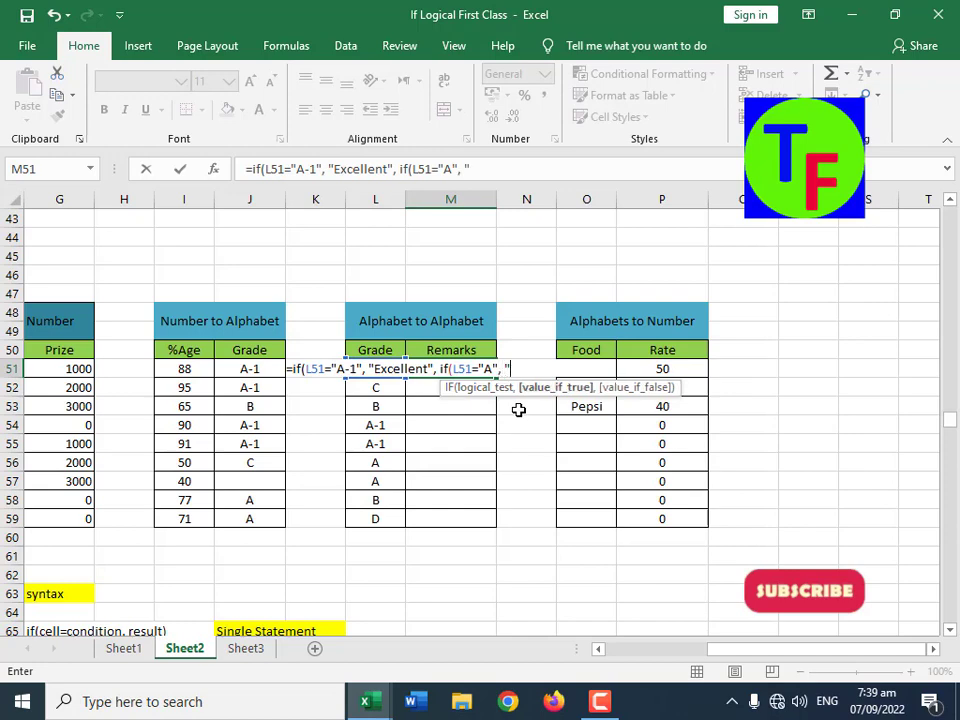
pyautogui.write('V.Good')
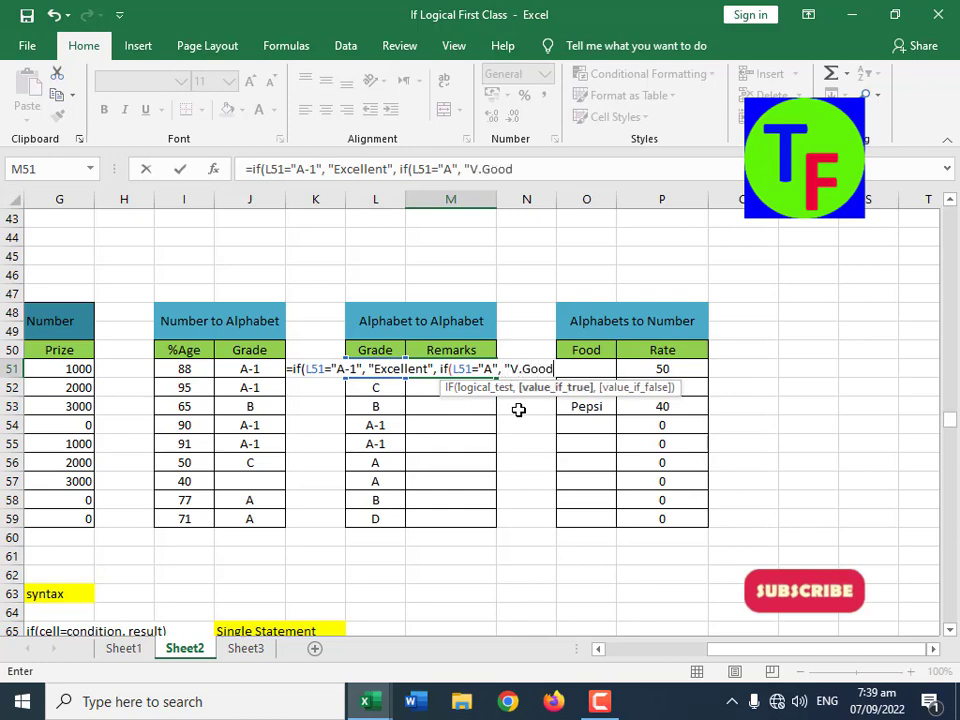
pyautogui.write('",')
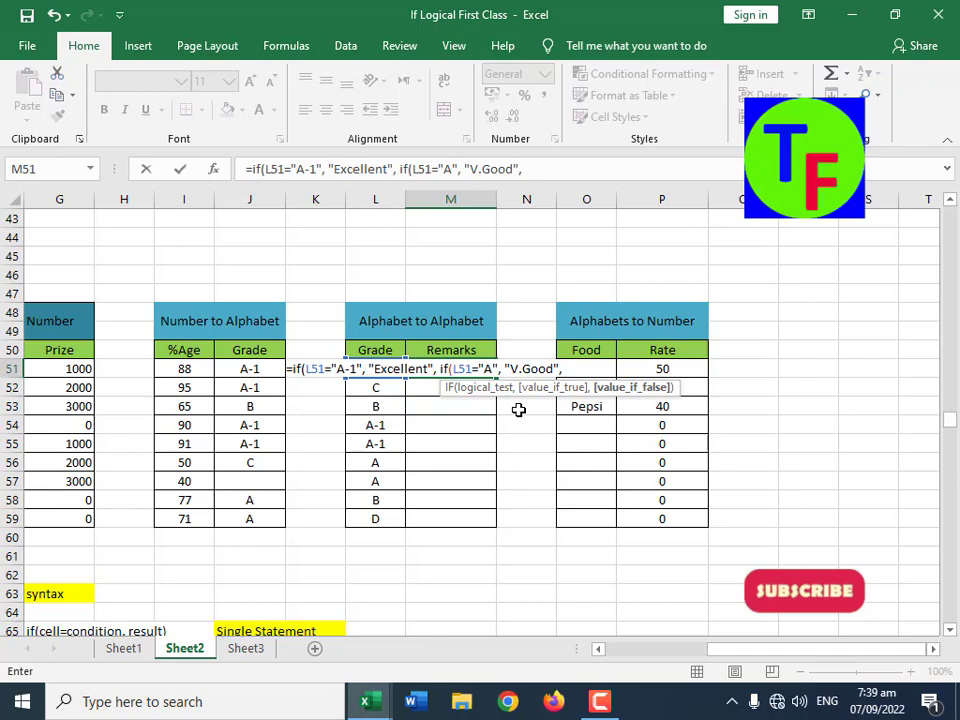
pyautogui.write(' ""))')
pyautogui.press('Return')
pyautogui.press('Up')
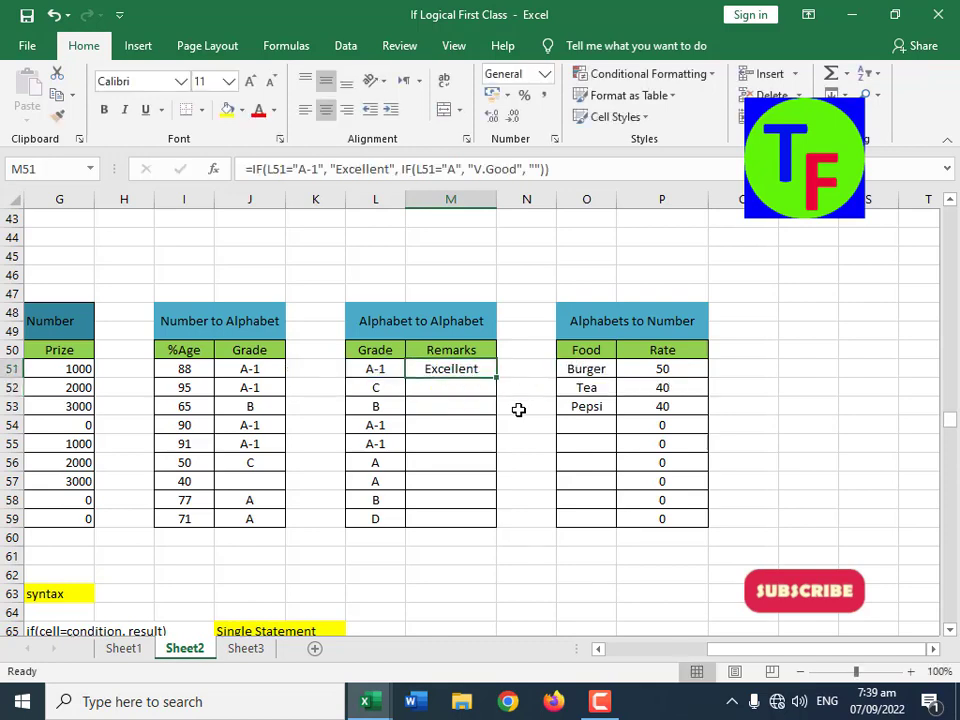
# Step: Fill the nested remarks formula from M51 down to M59, and check the A-1 and A rows against their remarks
pyautogui.moveTo(498, 379); pyautogui.dragTo(476, 516)
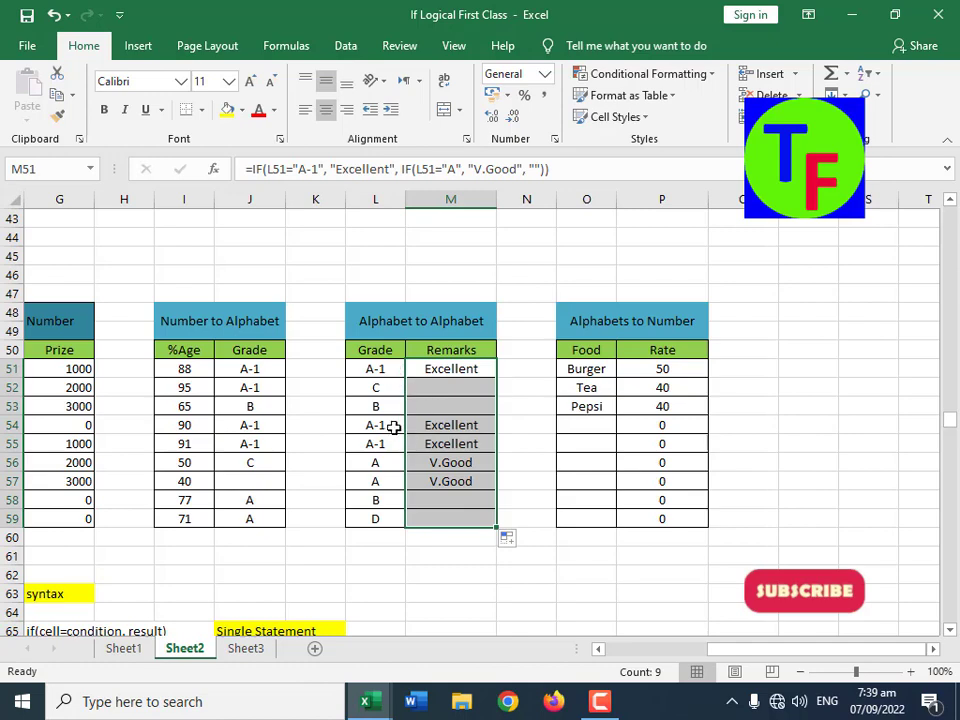
pyautogui.moveTo(394, 427); pyautogui.dragTo(463, 483)
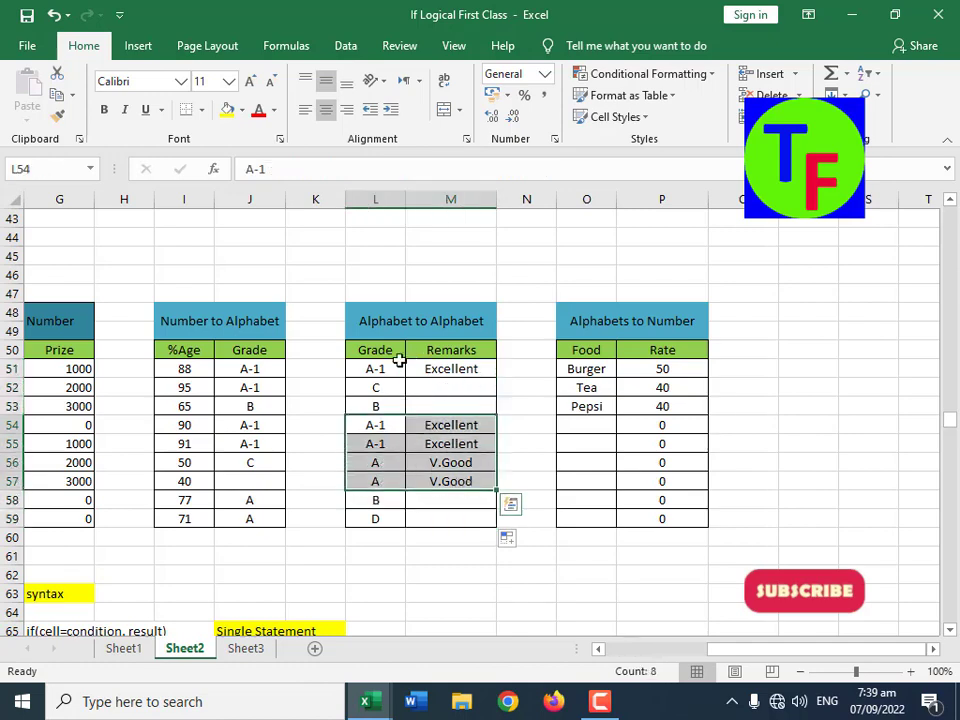
pyautogui.moveTo(399, 362); pyautogui.dragTo(469, 369)
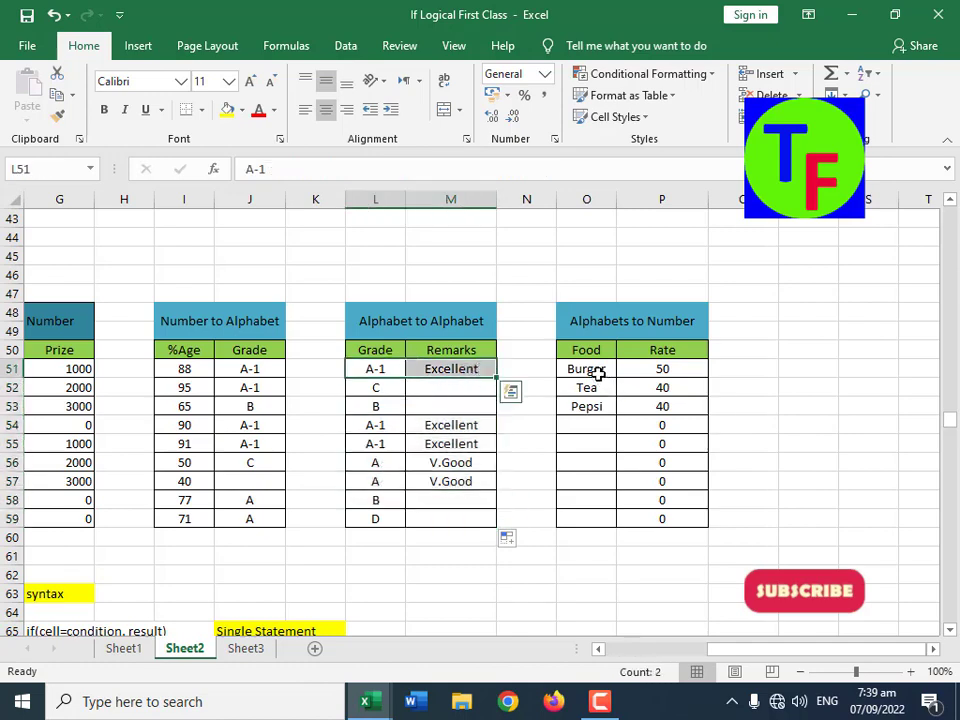
pyautogui.click(596, 374)
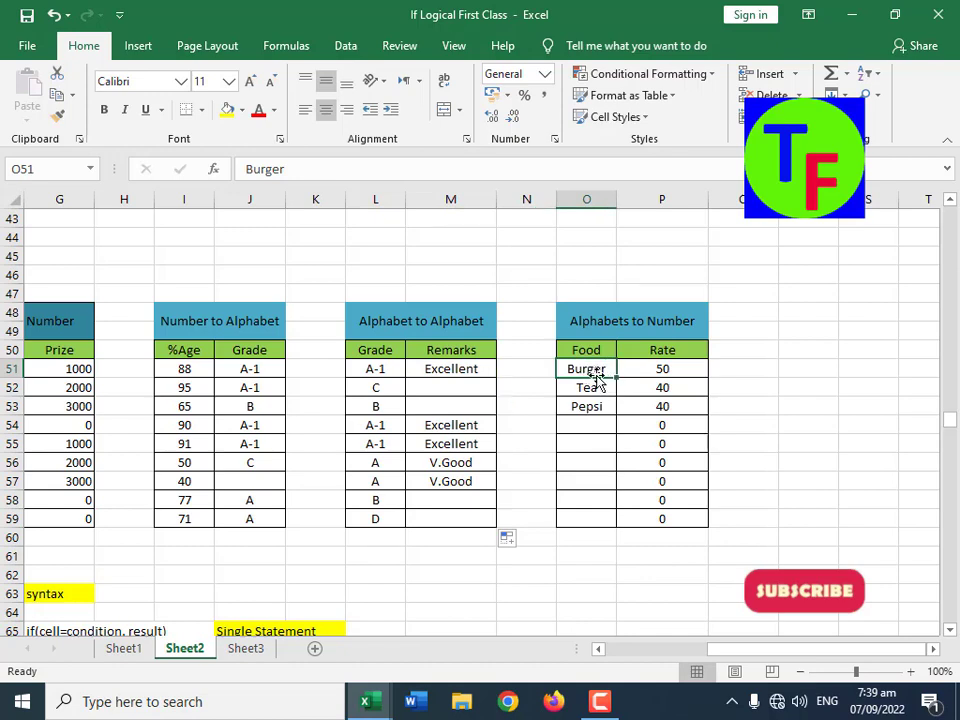
pyautogui.click(645, 372)
pyautogui.moveTo(653, 378); pyautogui.dragTo(662, 443)
pyautogui.press('Escape')
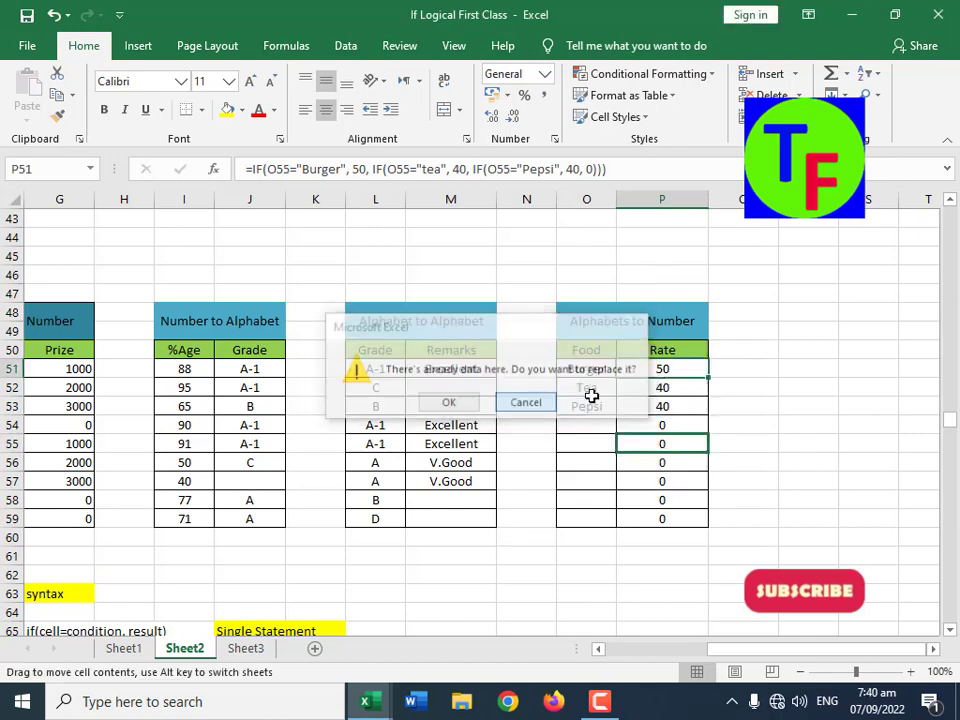
# Step: Clear the Rate formulas from P51:P59 in the Alphabets to Number table
pyautogui.moveTo(664, 386); pyautogui.dragTo(652, 504)
pyautogui.press('Escape')
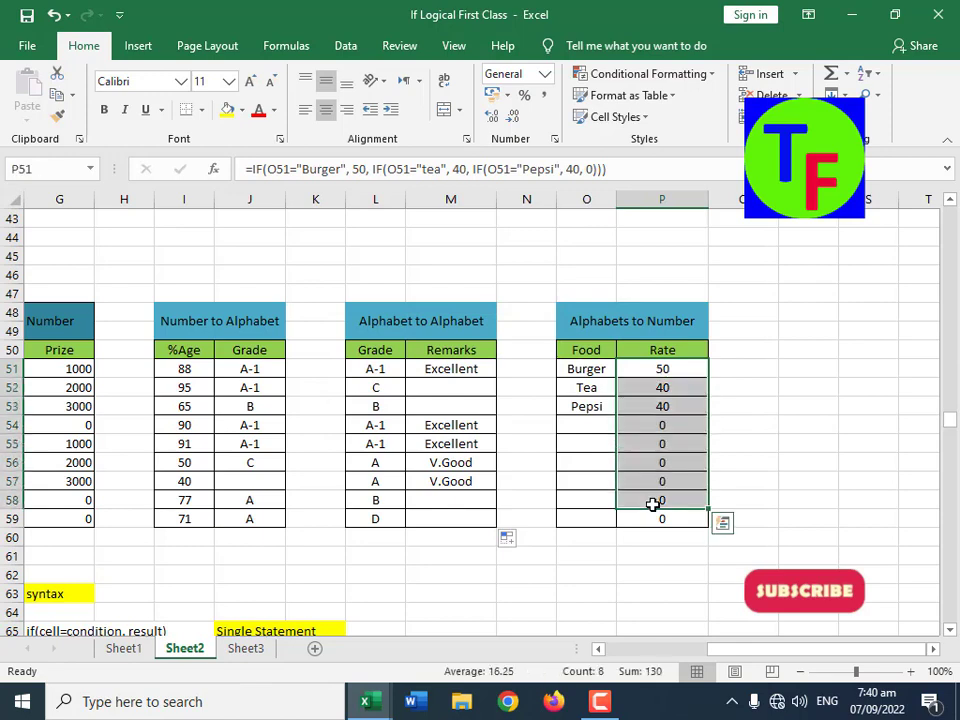
pyautogui.press('Delete')
pyautogui.click(660, 516)
pyautogui.press('Delete')
# Step: Enter the formula =IF(O51="Burger", 50, "") in Rate cell P51
pyautogui.click(662, 369)
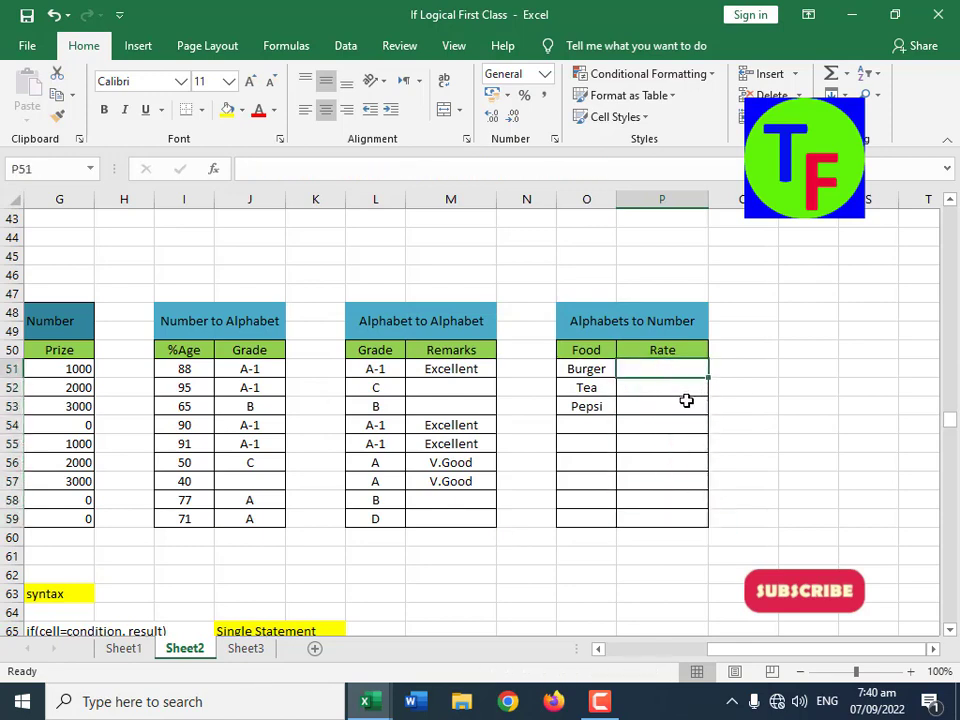
pyautogui.write('=')
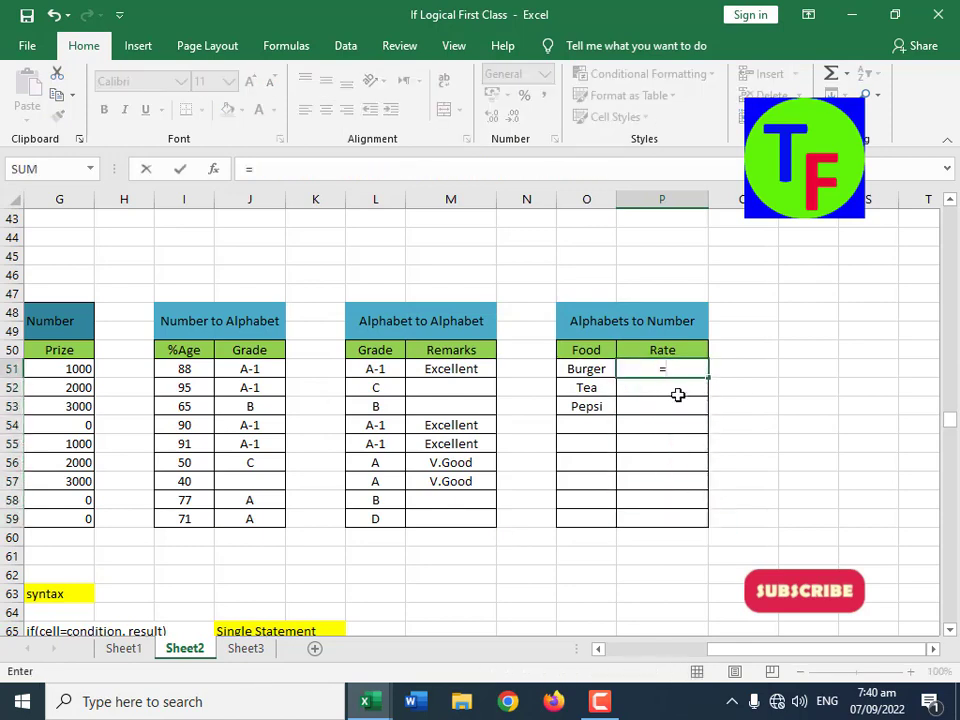
pyautogui.write('if(')
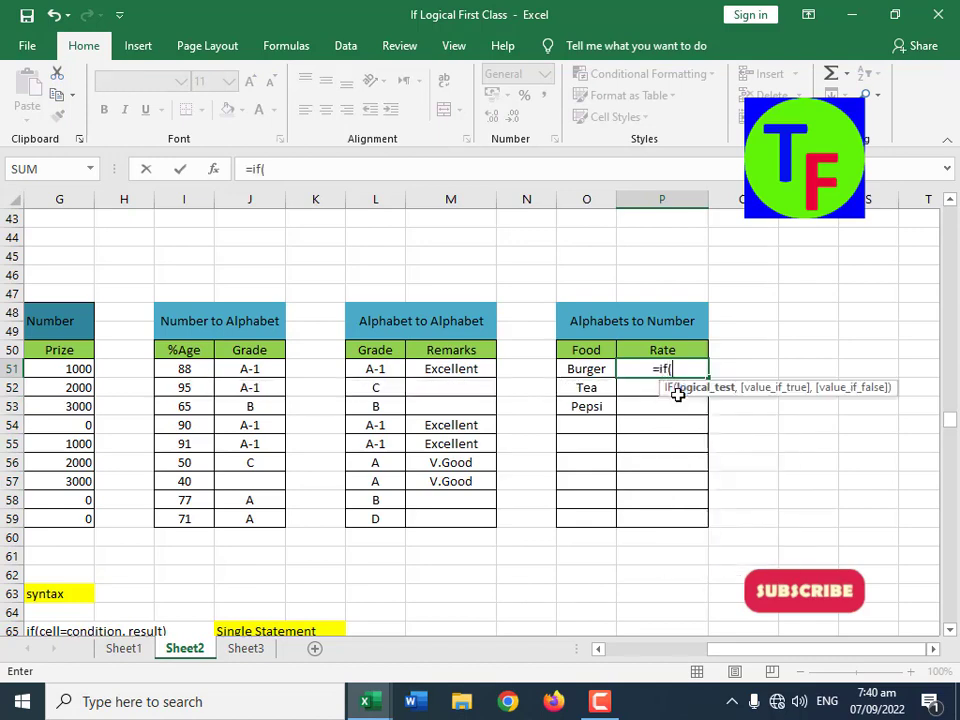
pyautogui.press('Left')
pyautogui.write('="B')
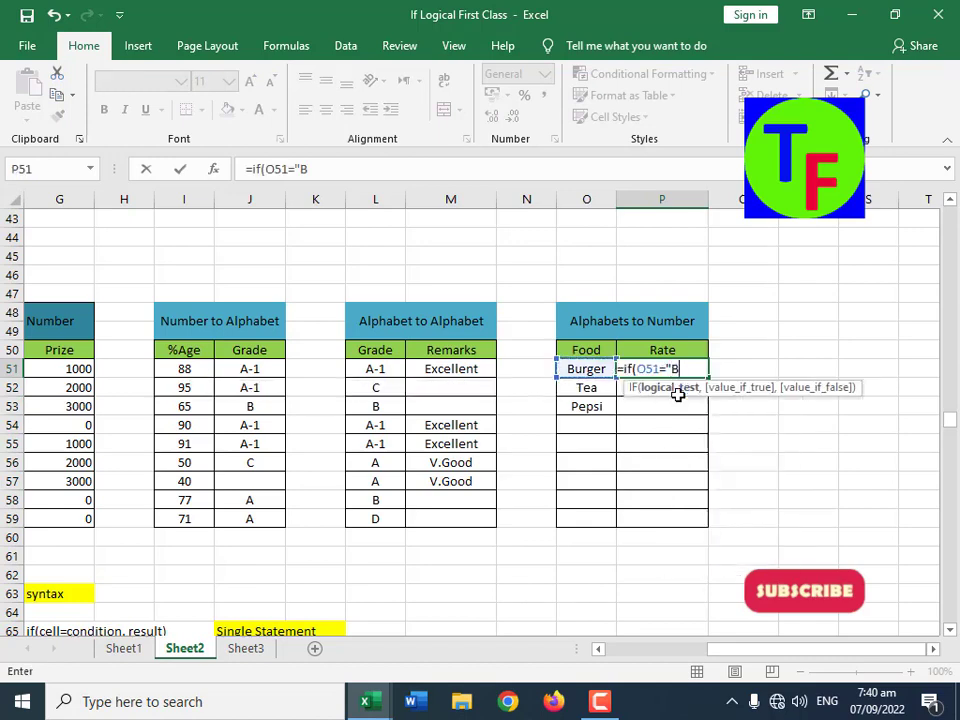
pyautogui.write('urger",')
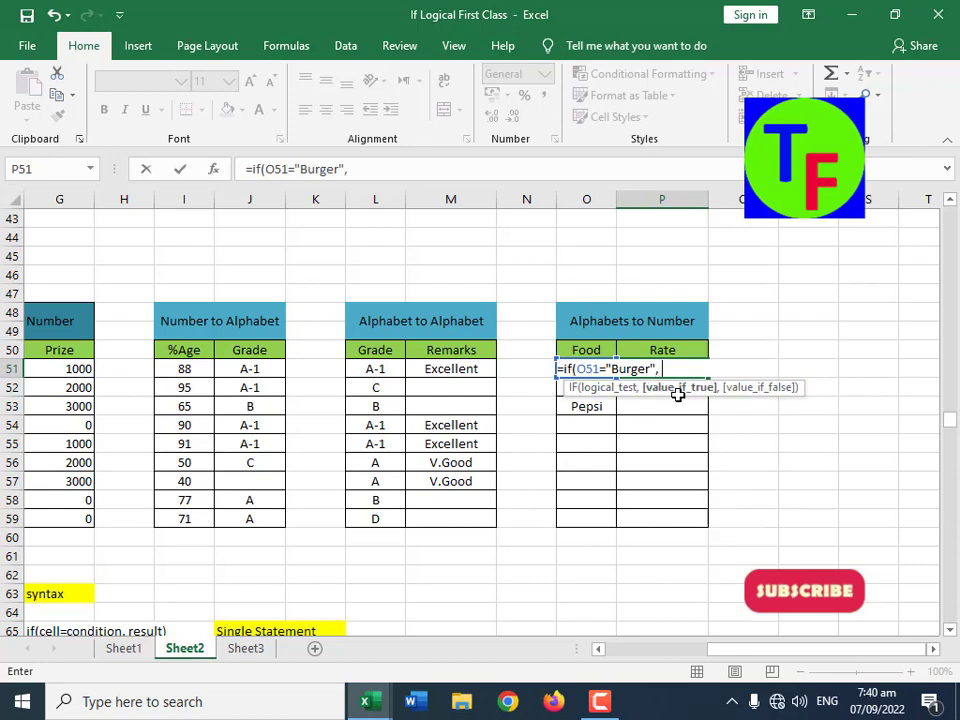
pyautogui.write(' 50')
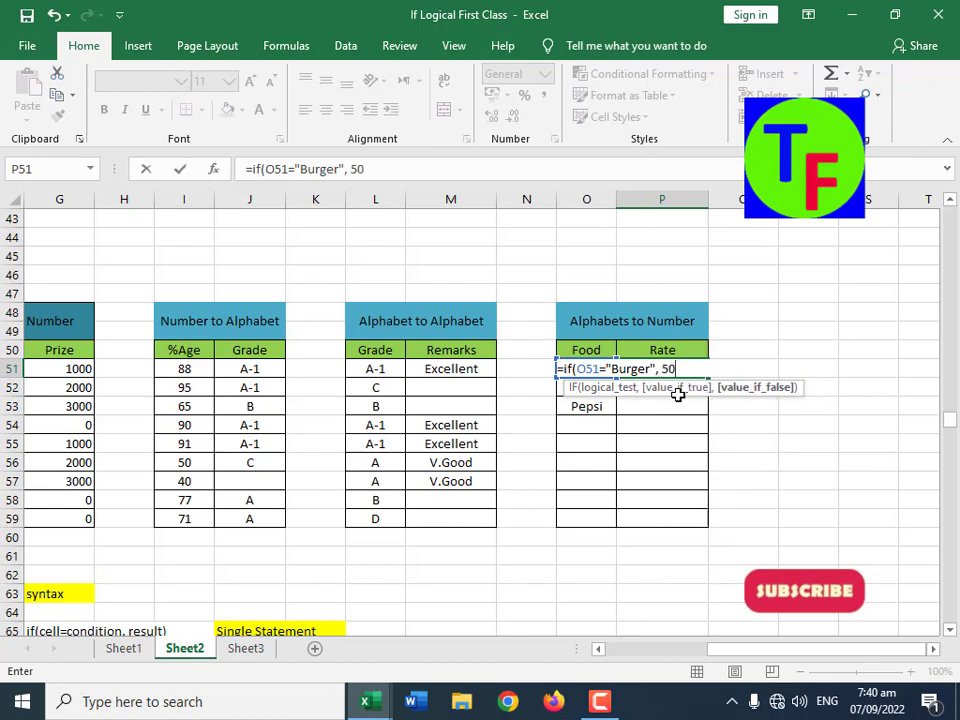
pyautogui.write(', ""')
pyautogui.press('Return')
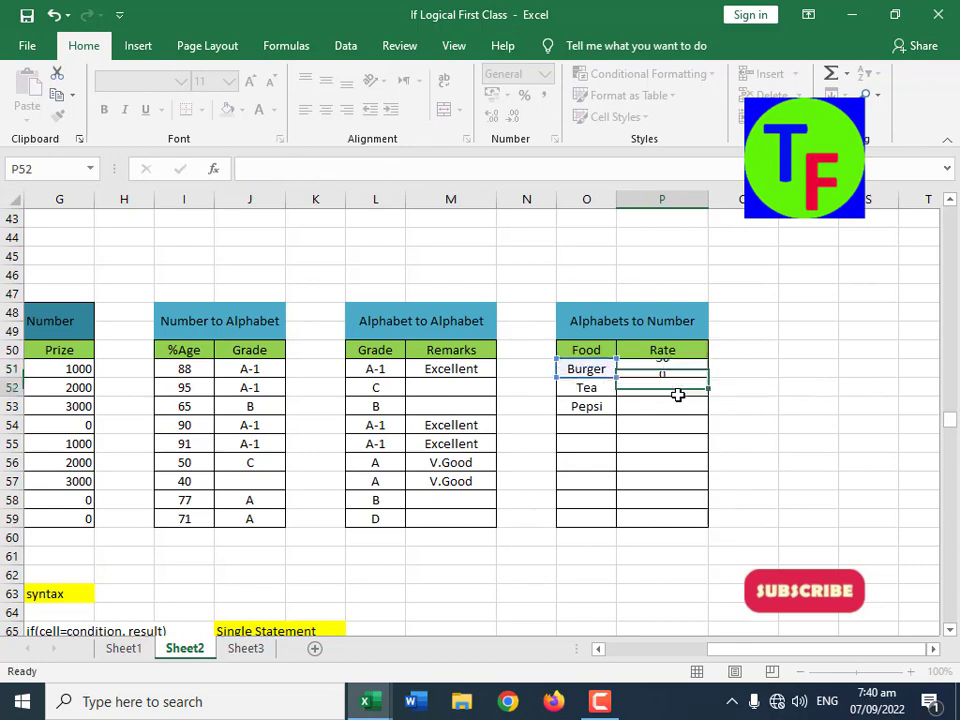
pyautogui.press('Up')
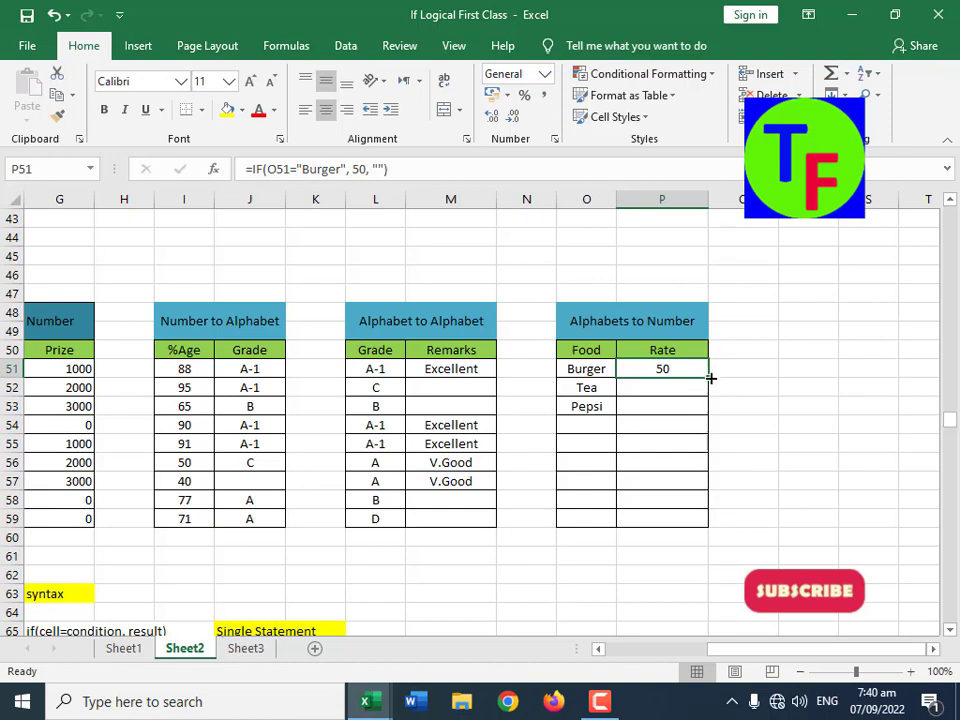
# Step: Fill the Rate formula from P51 down to P59, and enter Burger in Food cell O54 to test it
pyautogui.moveTo(709, 379); pyautogui.dragTo(705, 521)
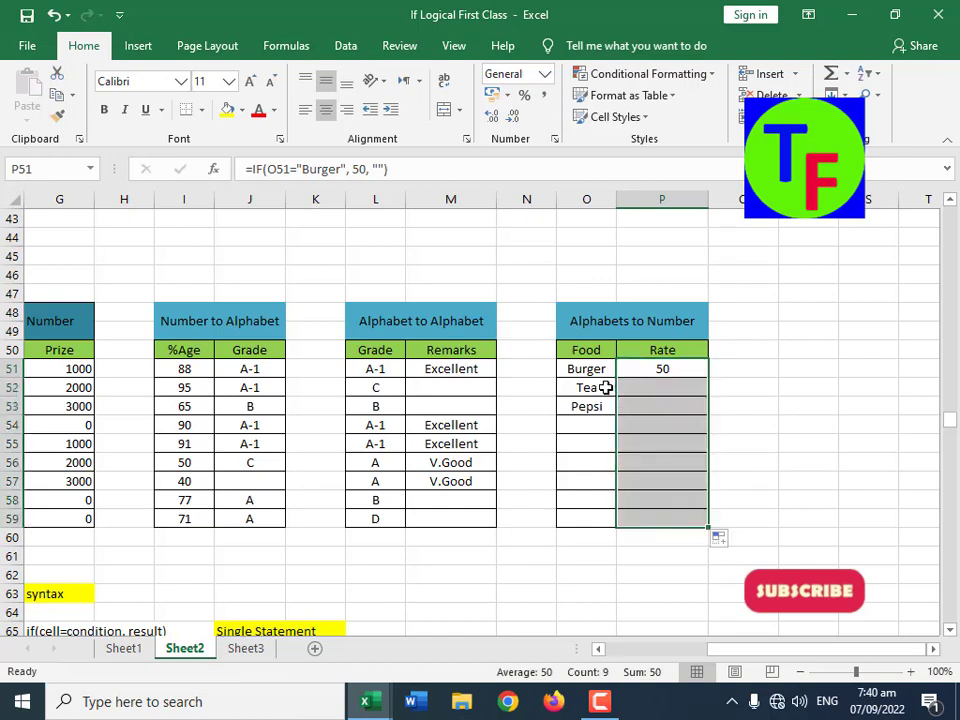
pyautogui.click(599, 430)
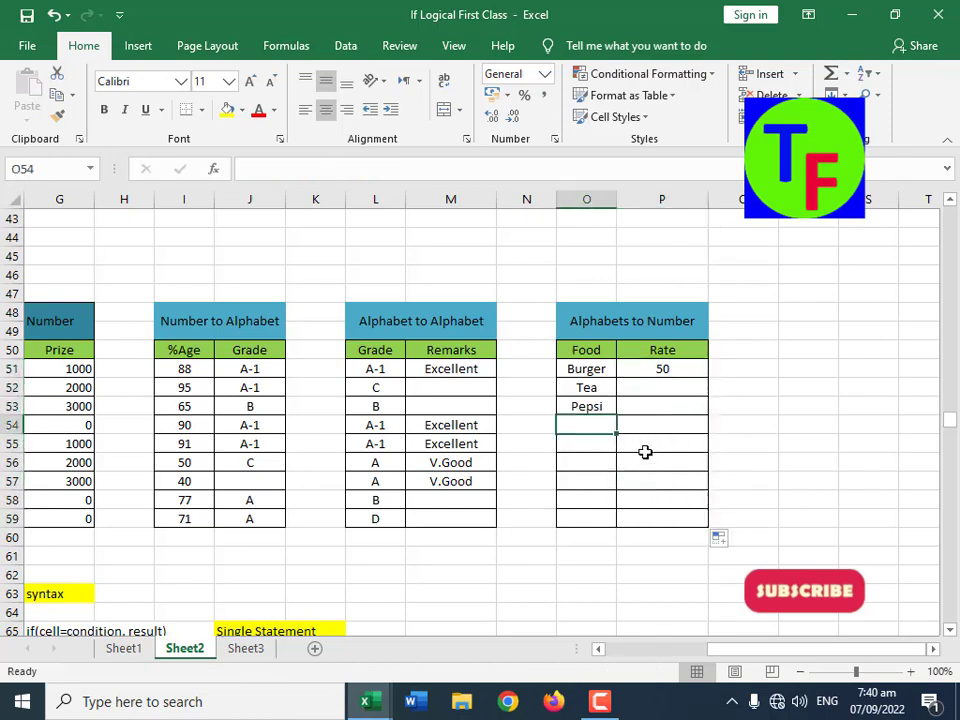
pyautogui.write('Burger')
pyautogui.press('Return')
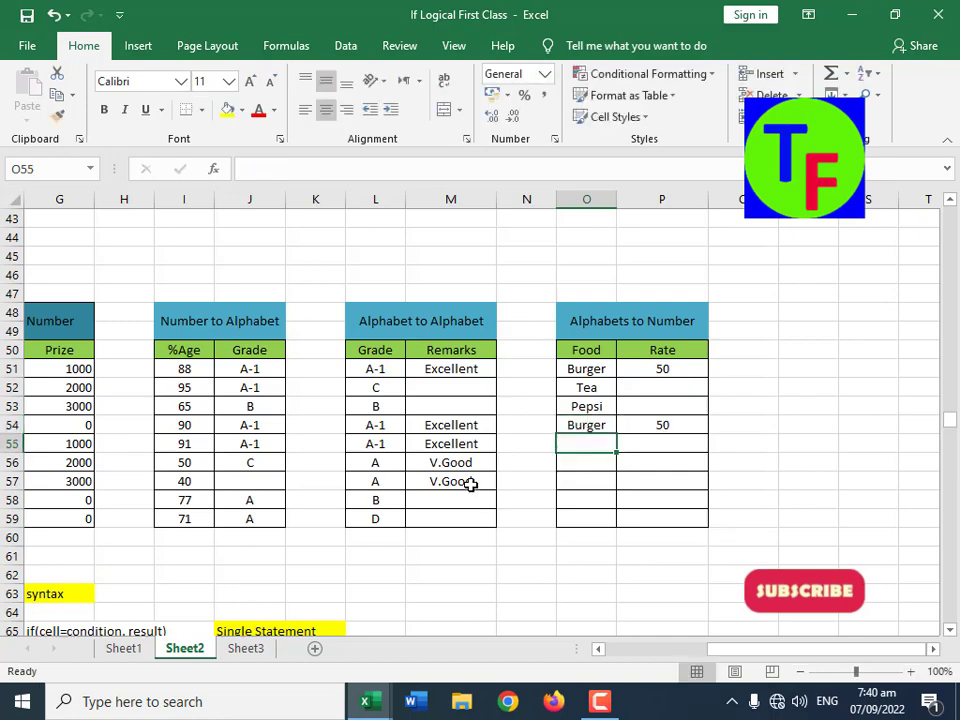
pyautogui.scroll(-11, 472, 485)
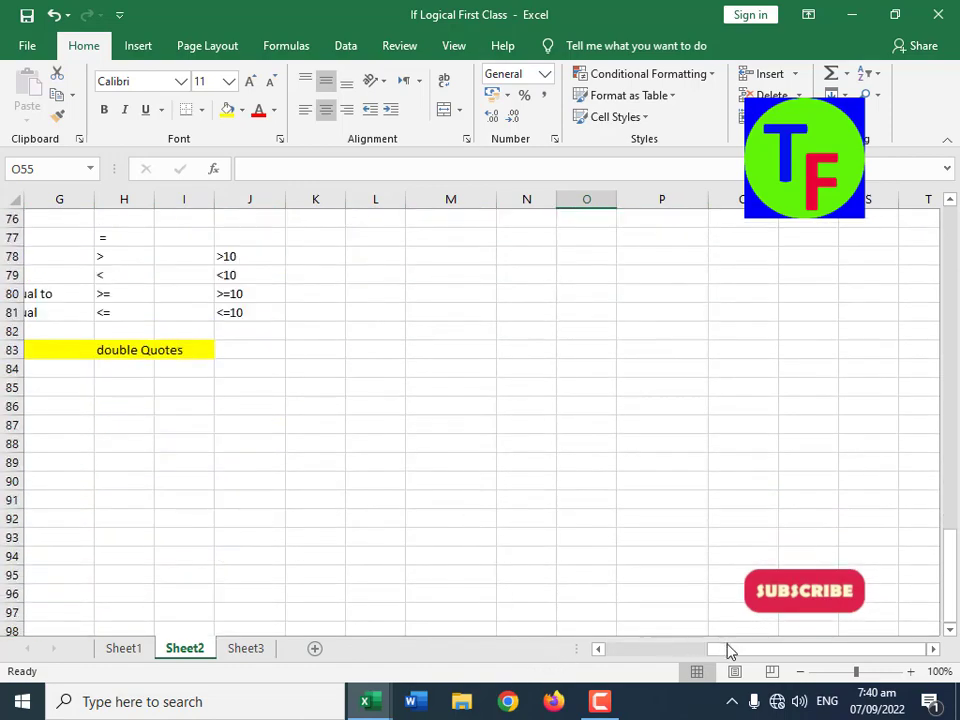
pyautogui.moveTo(729, 651); pyautogui.dragTo(596, 665)
pyautogui.scroll(20, 390, 552)
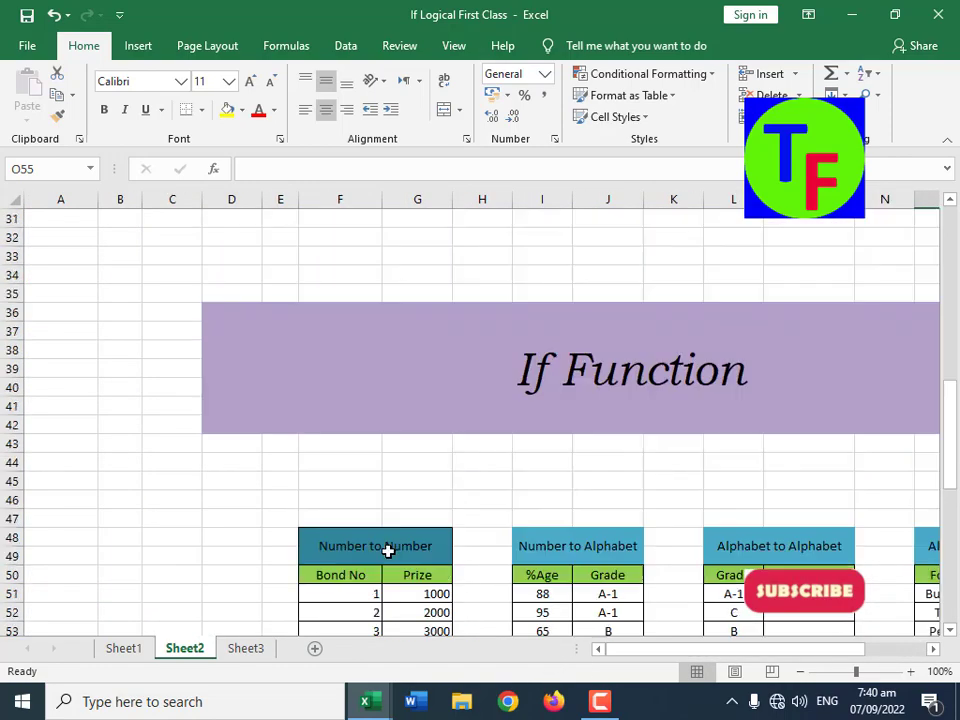
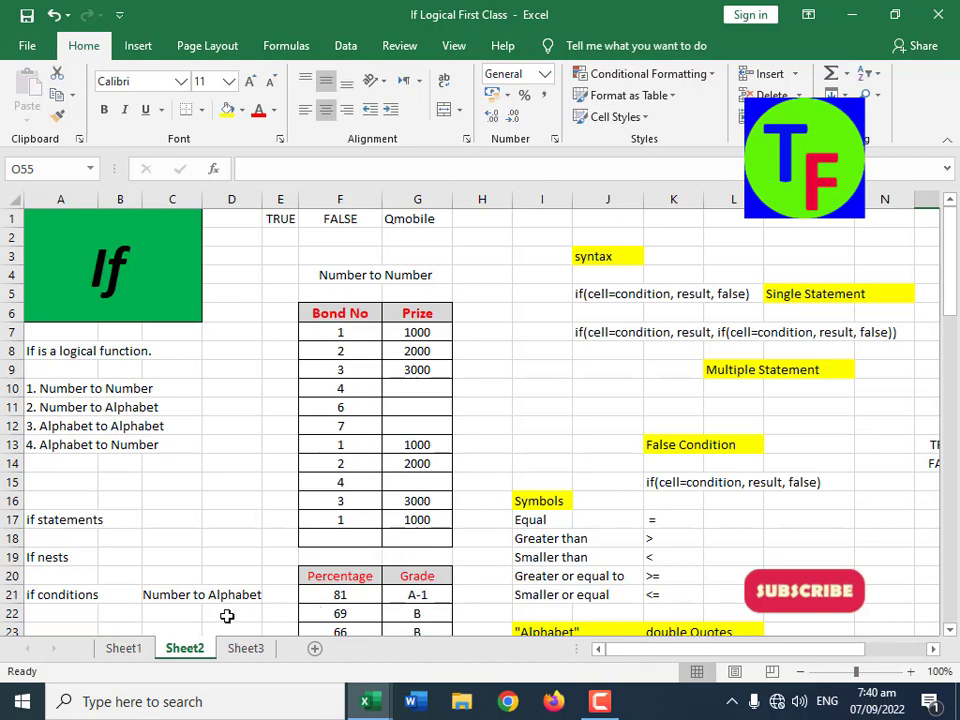
# Step: Open the recent workbook My First Class and go to the student marks table on Sheet2
pyautogui.click(38, 45)
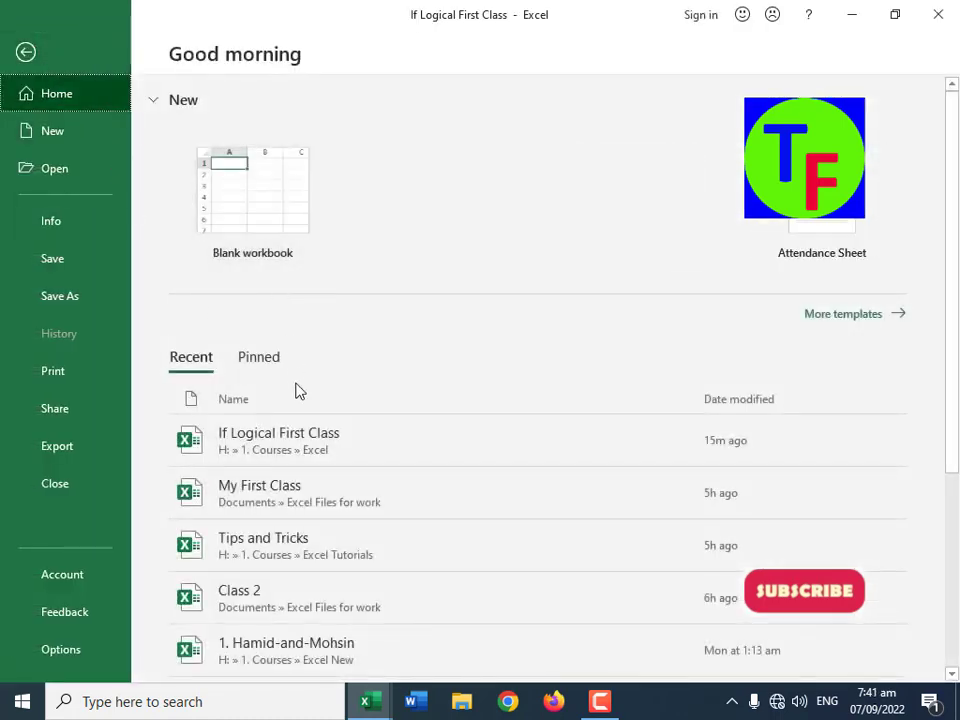
pyautogui.click(270, 498)
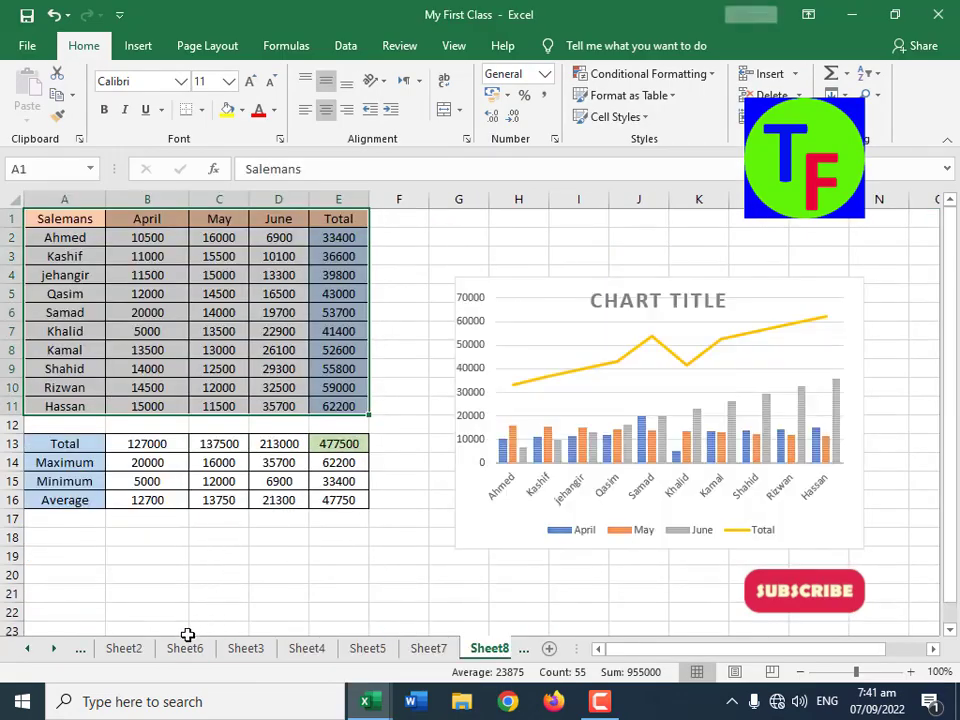
pyautogui.click(433, 651)
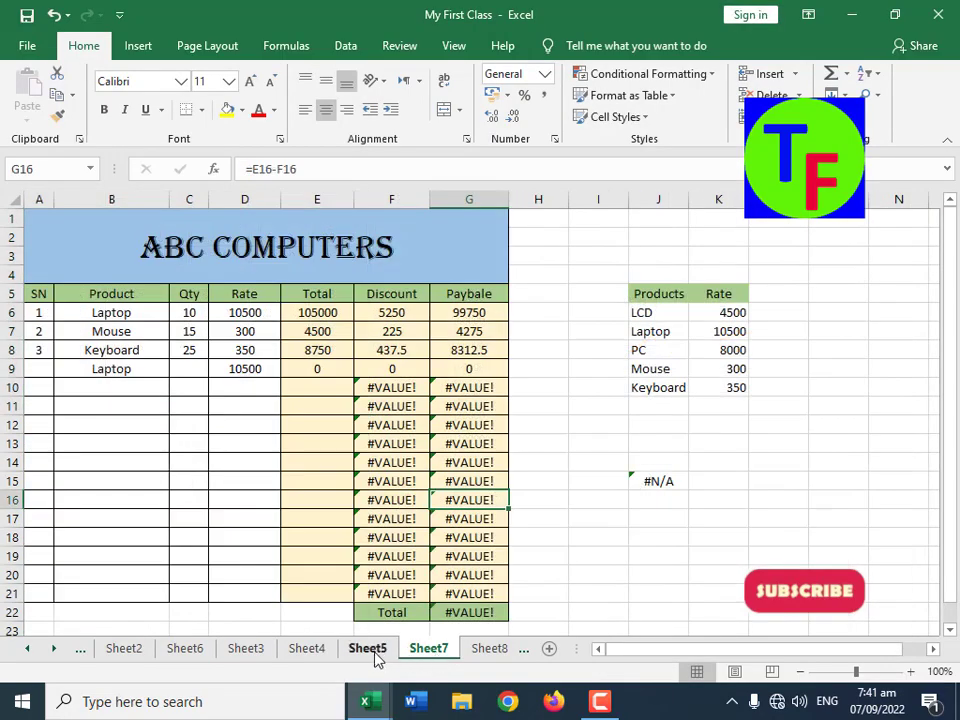
pyautogui.click(370, 656)
pyautogui.click(313, 655)
pyautogui.click(250, 652)
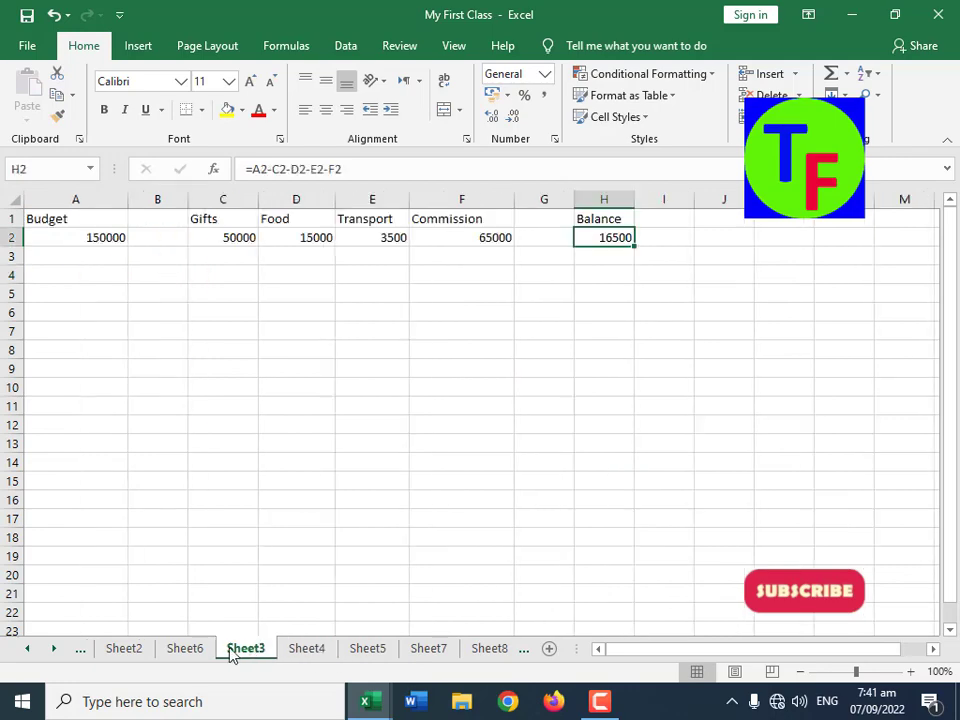
pyautogui.click(183, 652)
pyautogui.click(132, 656)
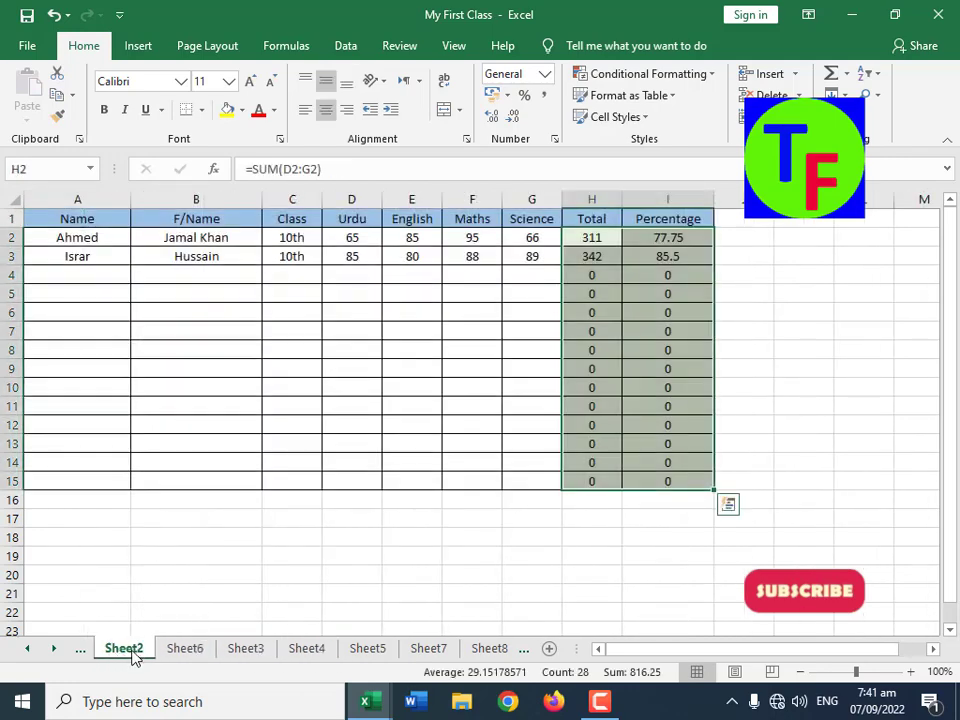
# Step: Add a Grade header in cell J1, beside the Percentage column of the marks table
pyautogui.click(602, 236)
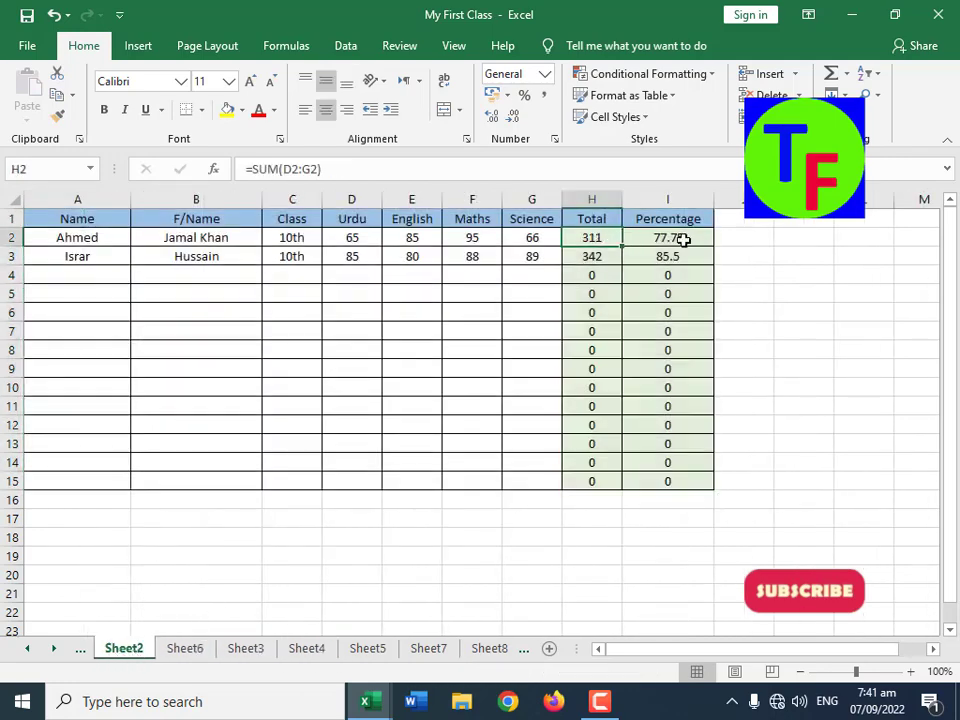
pyautogui.click(678, 239)
pyautogui.click(728, 222)
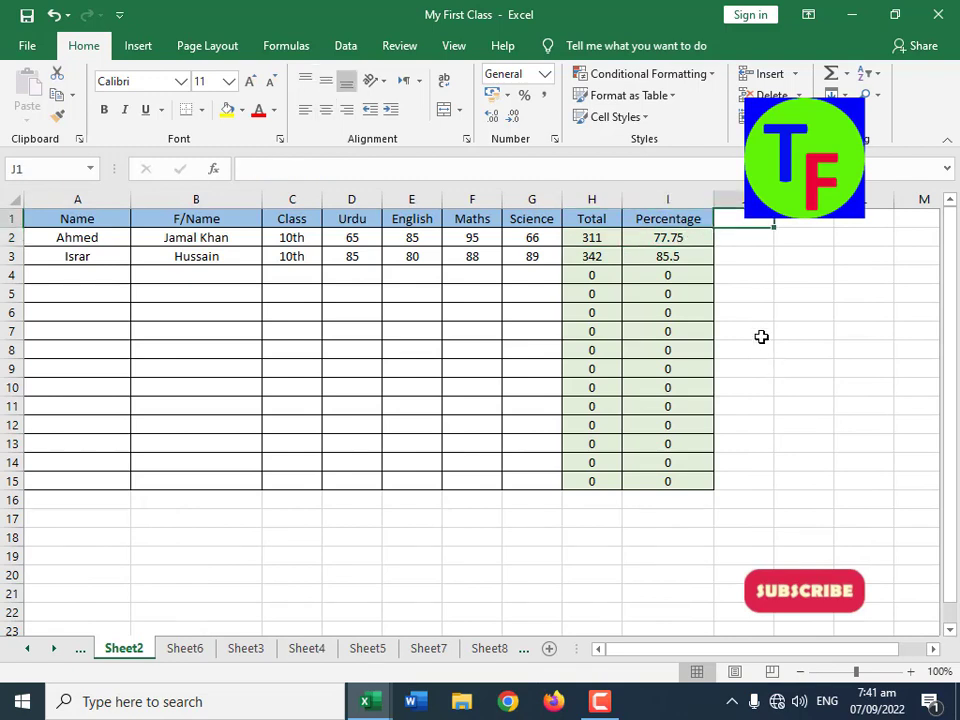
pyautogui.write('Graqde')
pyautogui.press('Return')
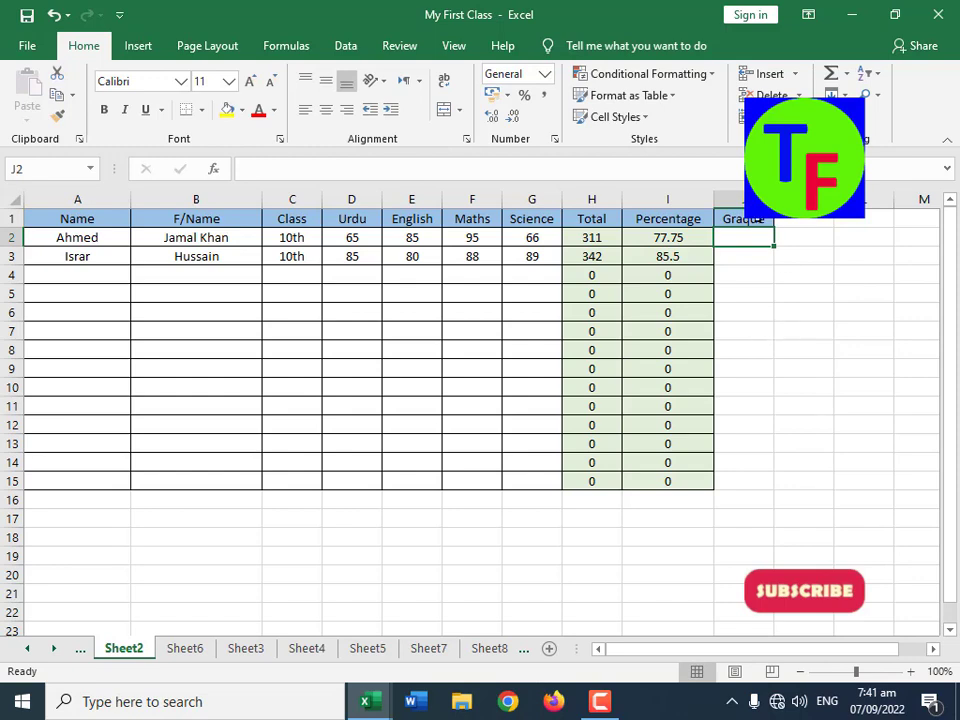
pyautogui.click(757, 218)
pyautogui.write('Grade')
pyautogui.press('Return')
# Step: Begin a nested IF formula in Grade cell J2 that gives "A-1" for I2>=80 and "A" for I2>=70
pyautogui.write('=')
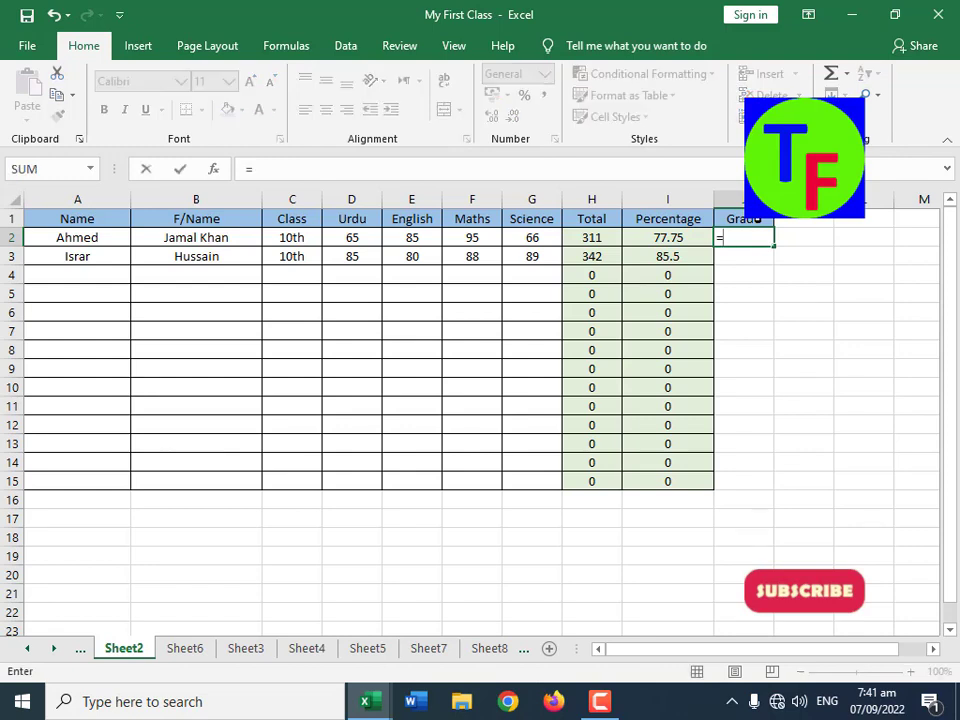
pyautogui.write('if(')
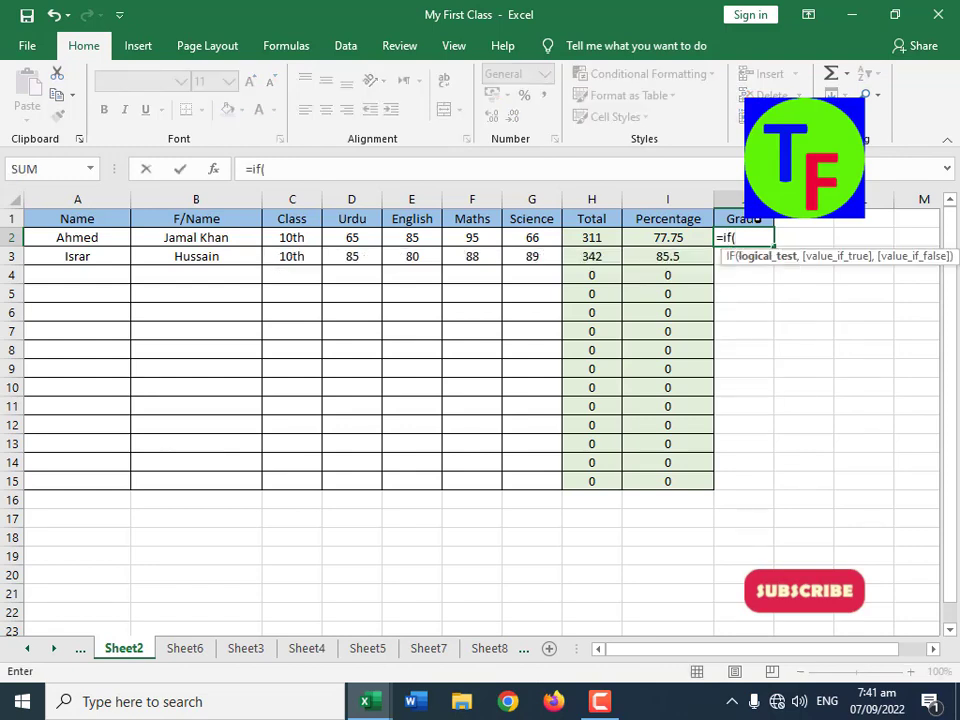
pyautogui.press('Left')
pyautogui.write('>=')
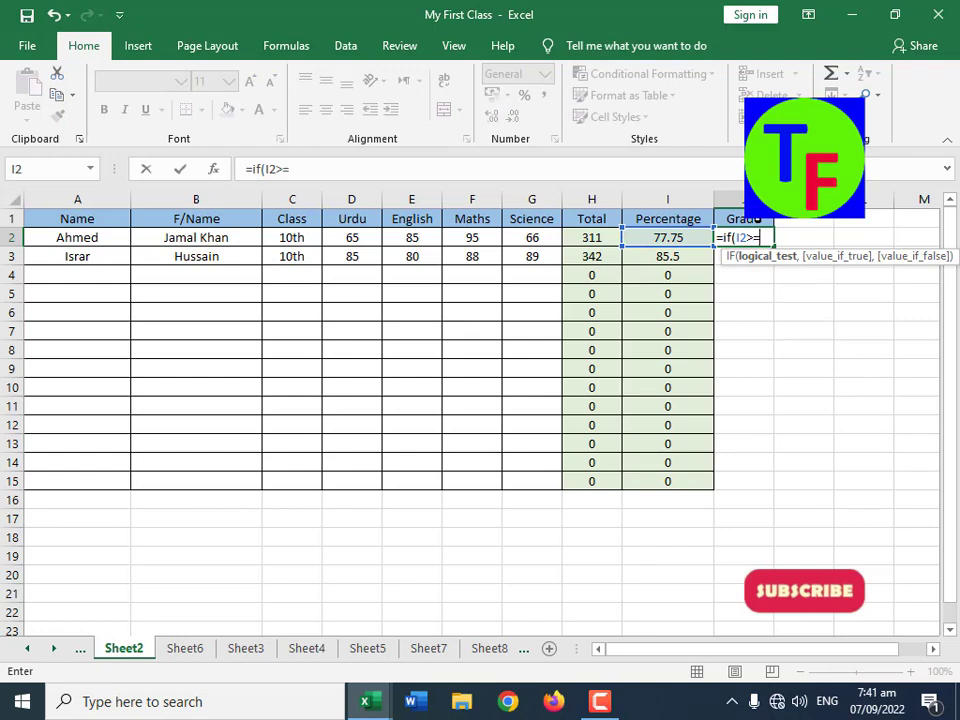
pyautogui.write('80, "A-')
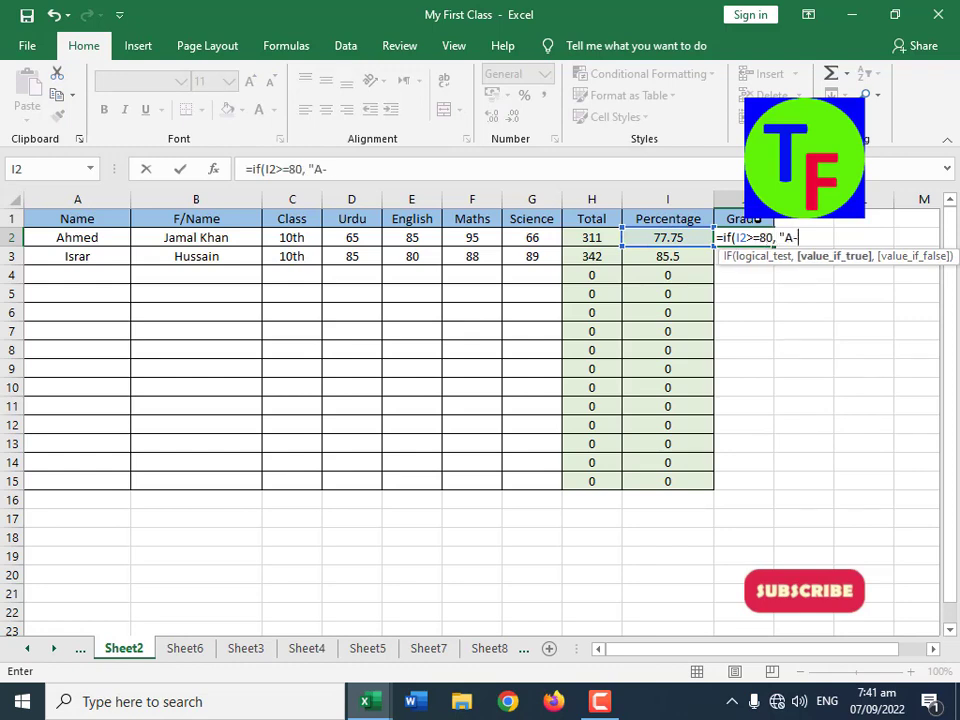
pyautogui.write('1", if(')
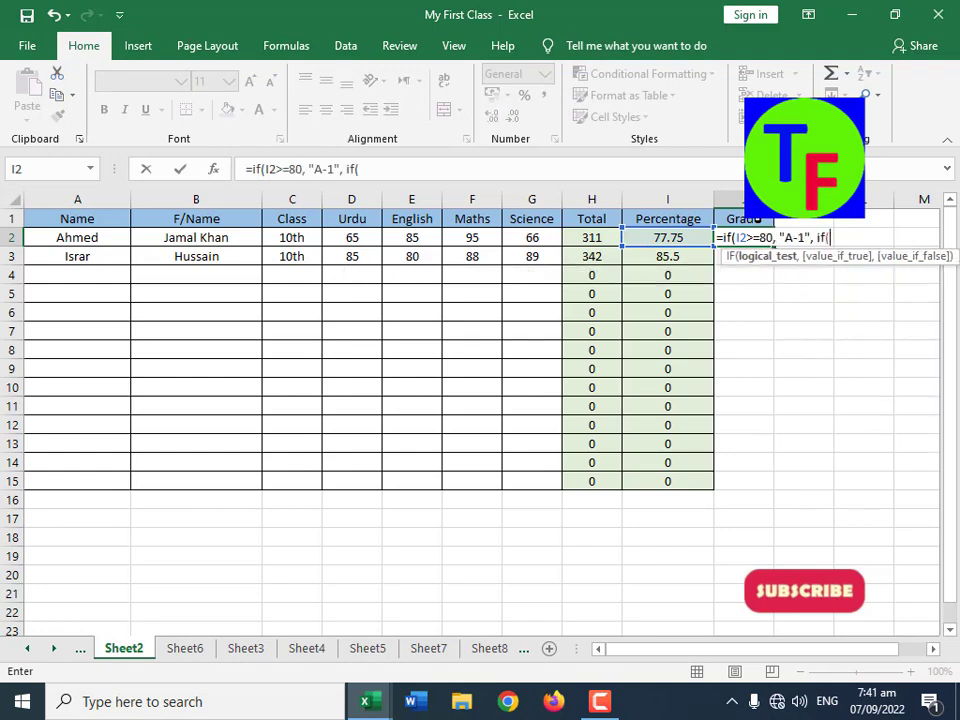
pyautogui.press('Left')
pyautogui.write('>=70')
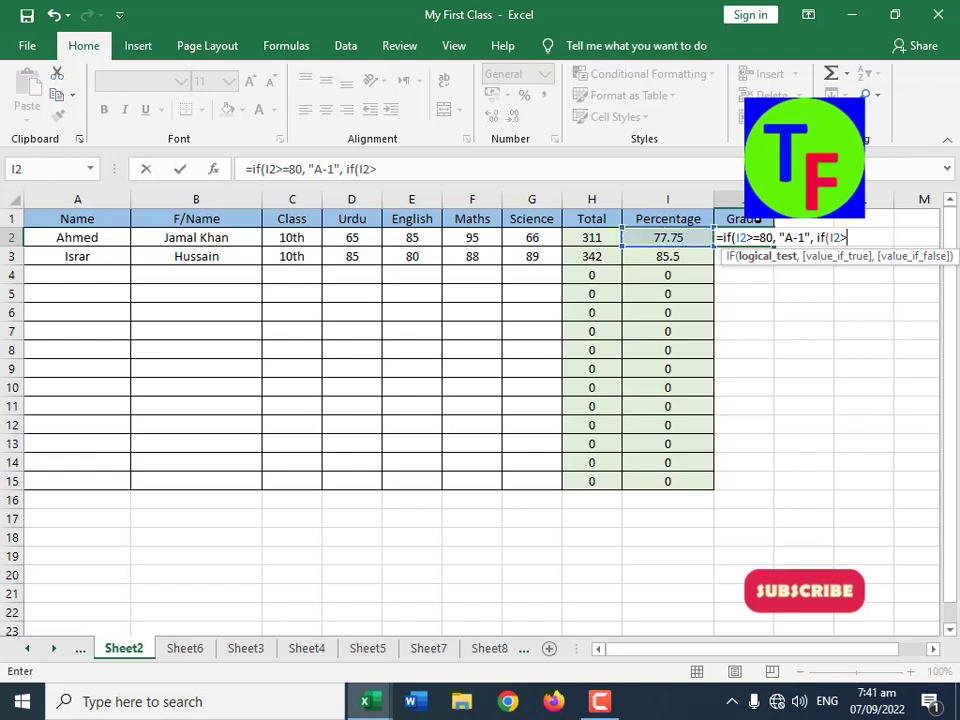
pyautogui.write(', "A')
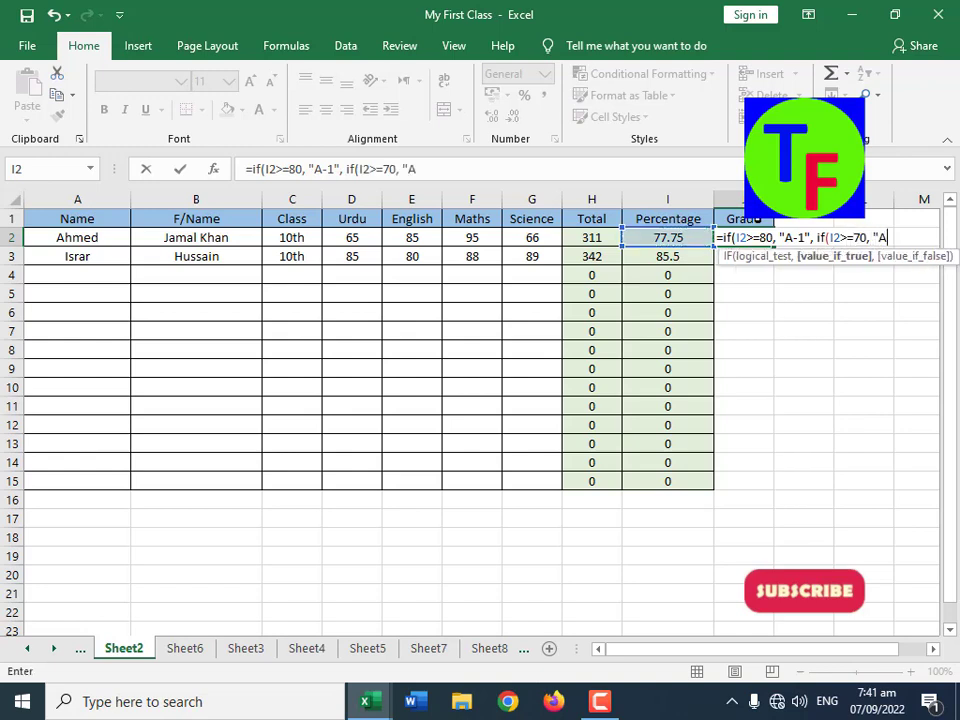
pyautogui.write('", if(')
# Step: Complete the J2 formula with "B" for I2>=60, "C" for I2>=45 and "" otherwise, accepting the correction of the closing brackets
pyautogui.press('Left')
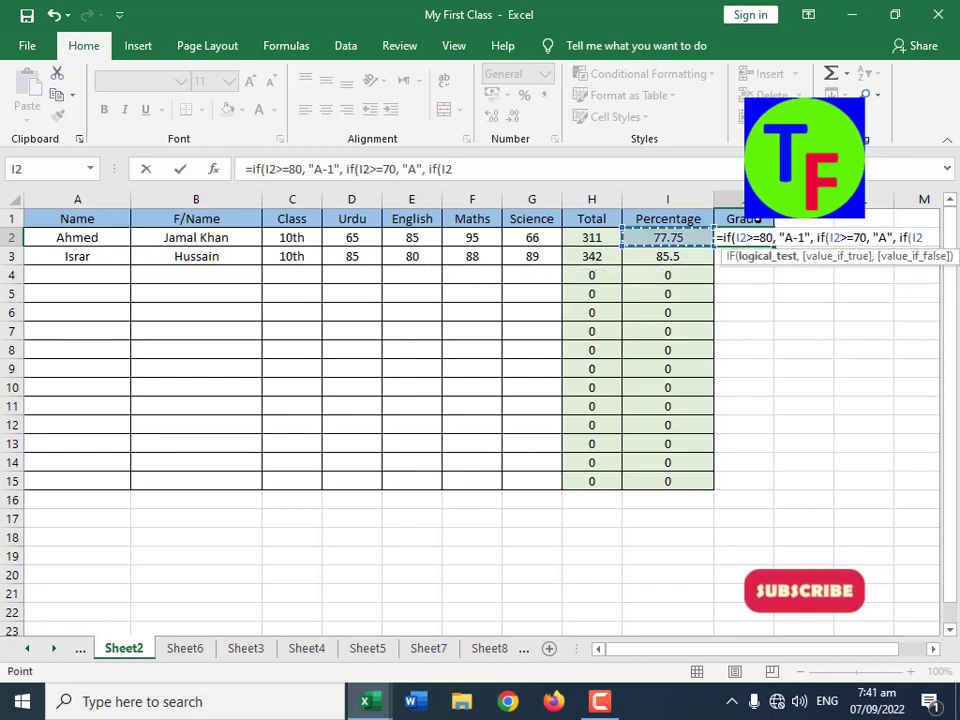
pyautogui.write('>=60,')
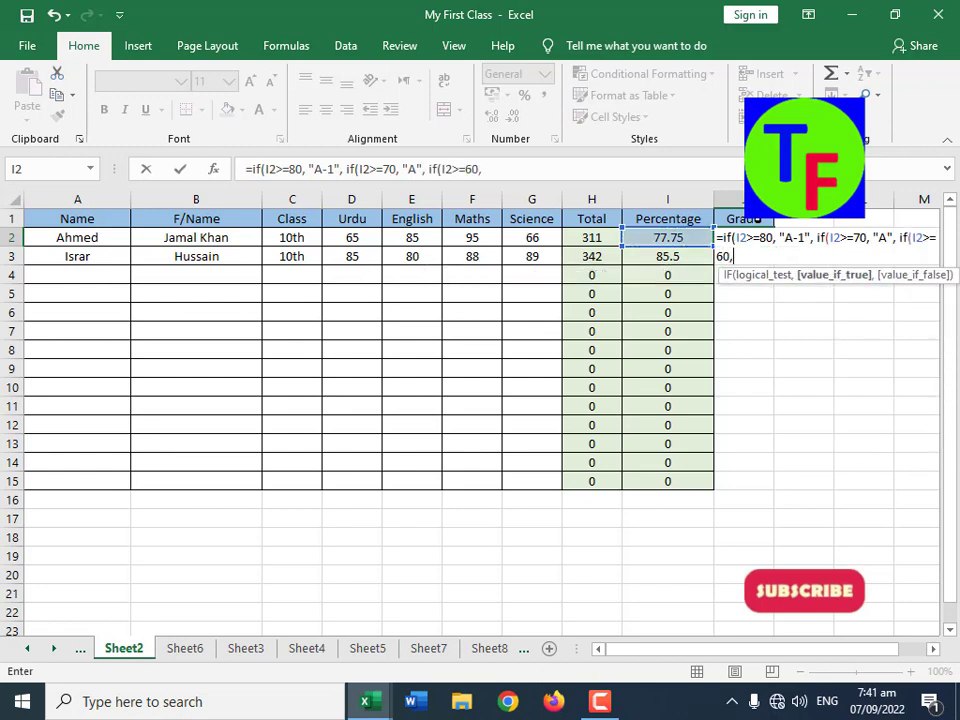
pyautogui.write(' "B", if')
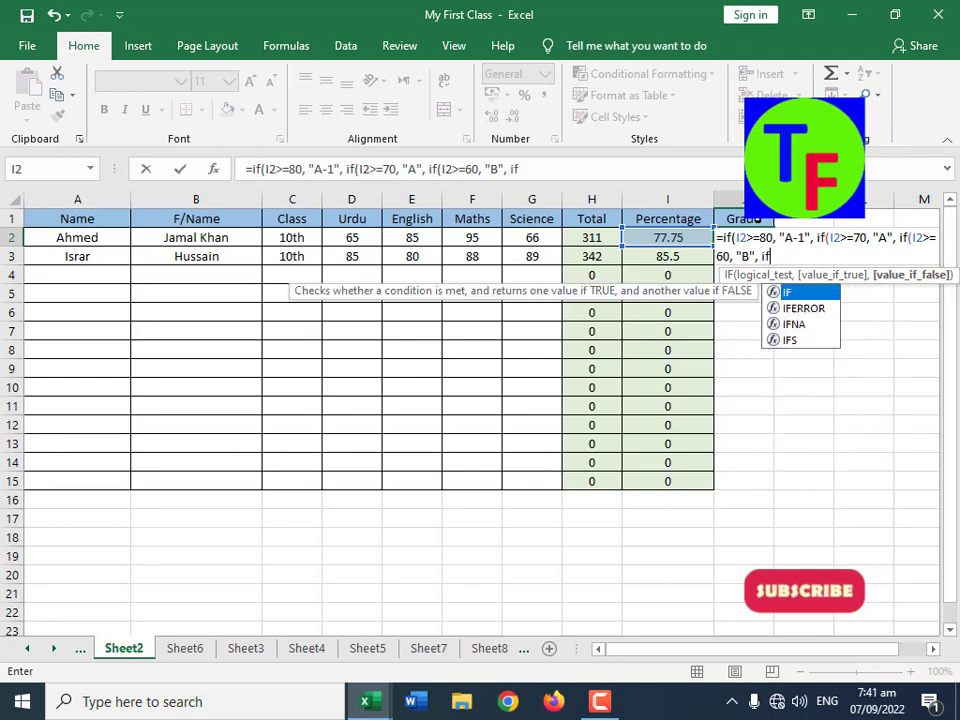
pyautogui.write('(')
pyautogui.press('Left')
pyautogui.write('>=')
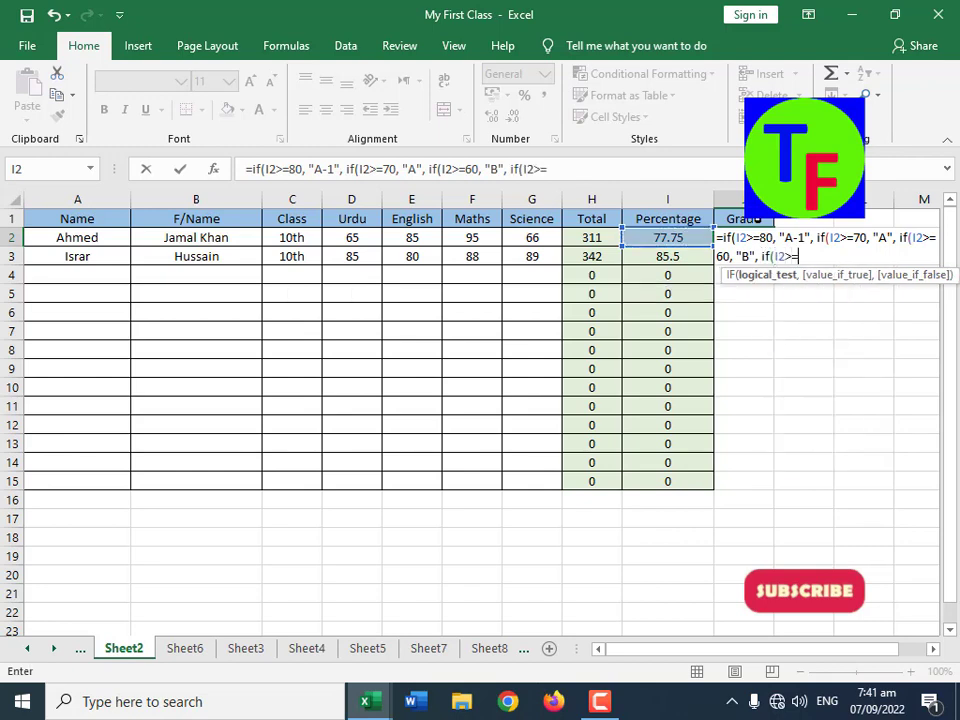
pyautogui.write('45, ')
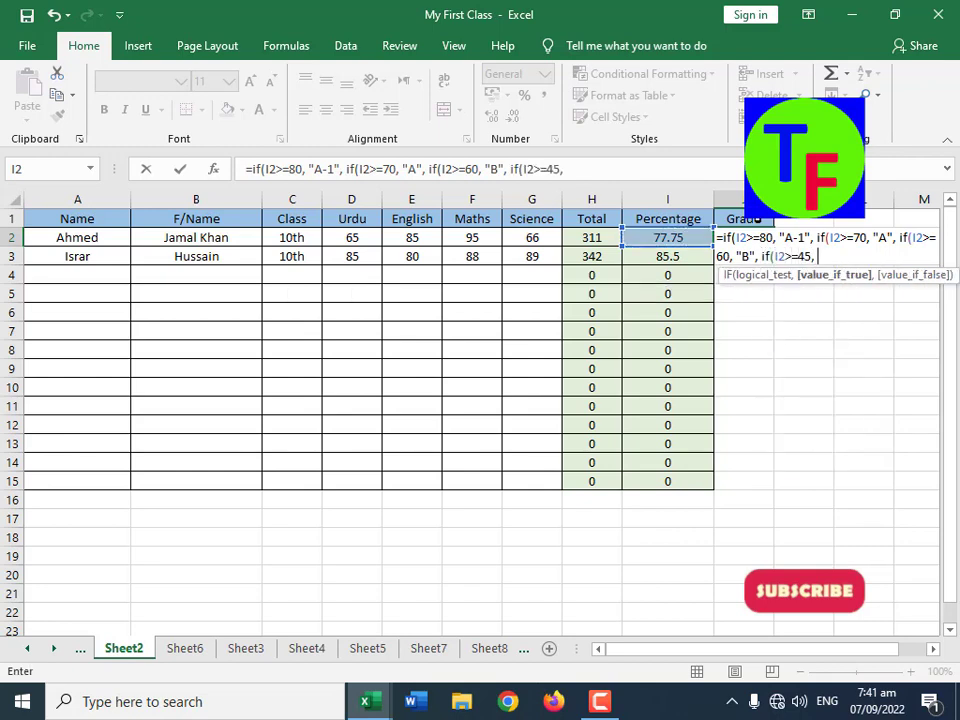
pyautogui.write('"C", ""')
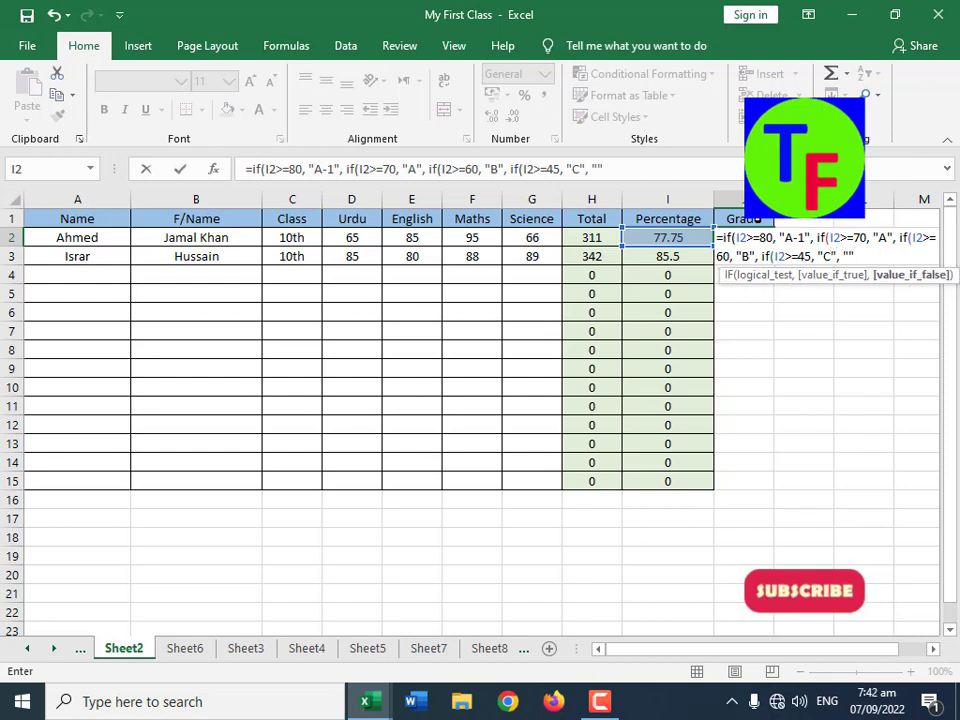
pyautogui.press('Return')
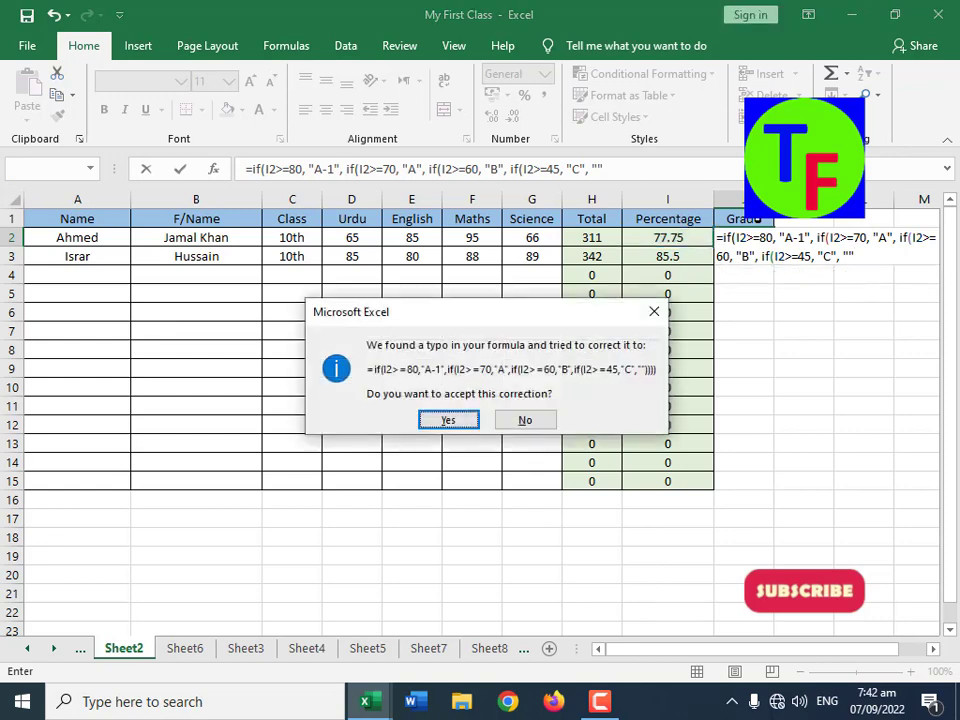
pyautogui.press('Return')
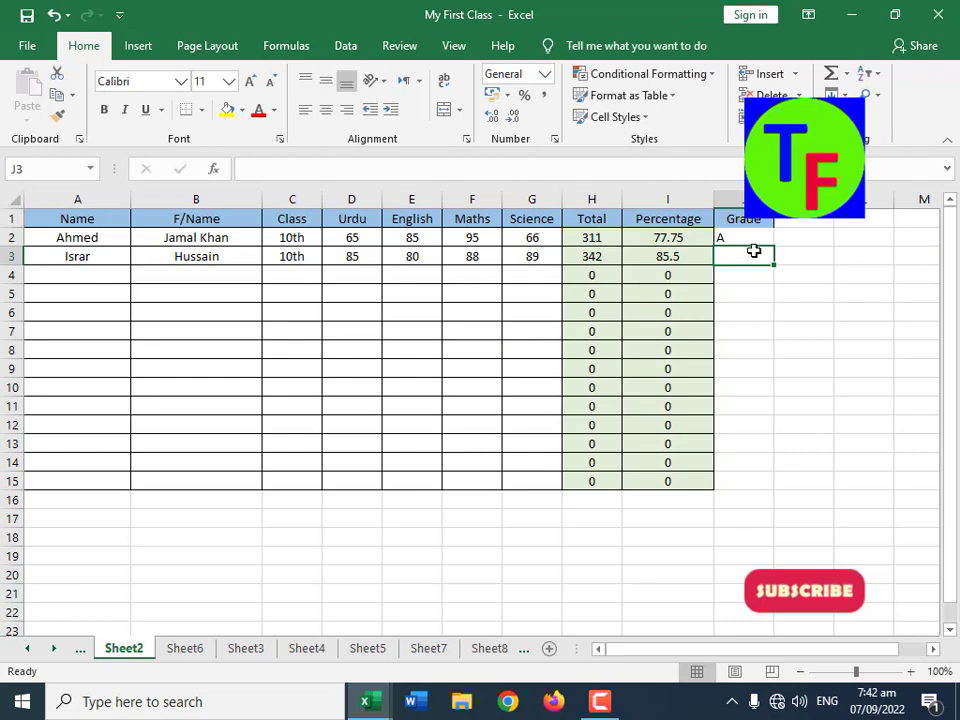
# Step: Fill the Grade formula from J2 down to J15, and check the grades of the first two students
pyautogui.click(760, 241)
pyautogui.moveTo(774, 246); pyautogui.dragTo(758, 490)
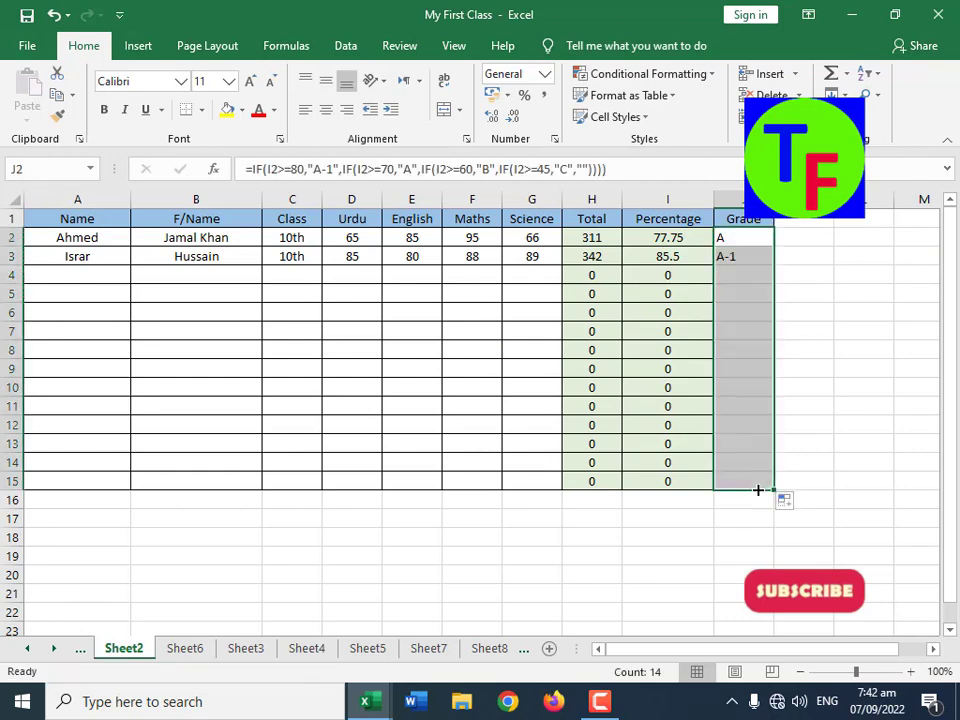
pyautogui.click(748, 240)
pyautogui.click(750, 257)
pyautogui.click(756, 237)
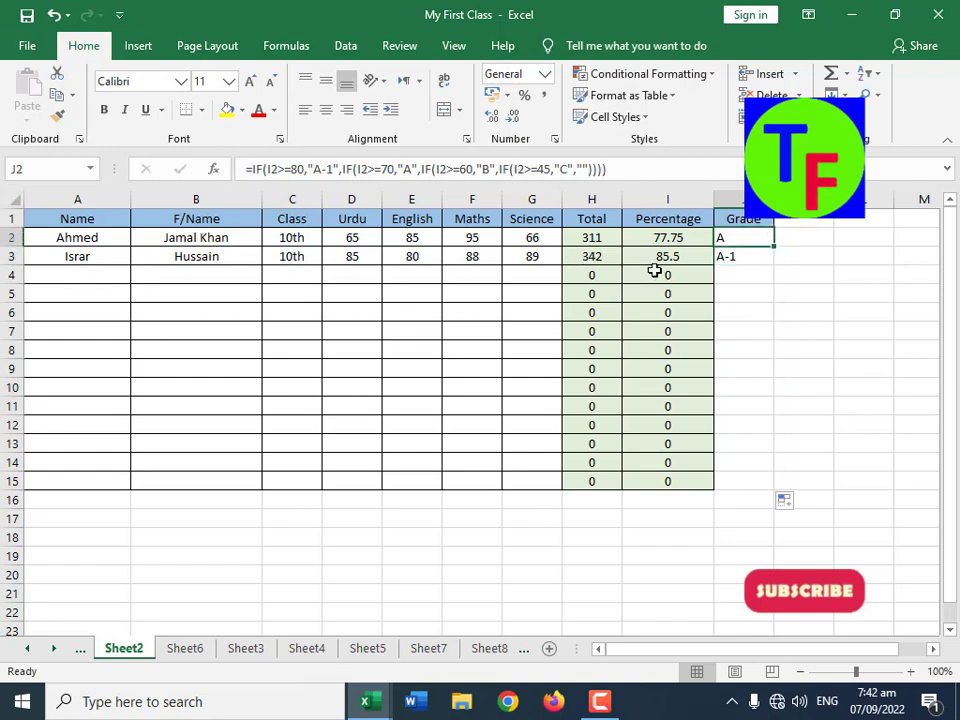
# Step: Add a Status header in cell K1, beside the Grade column
pyautogui.click(801, 223)
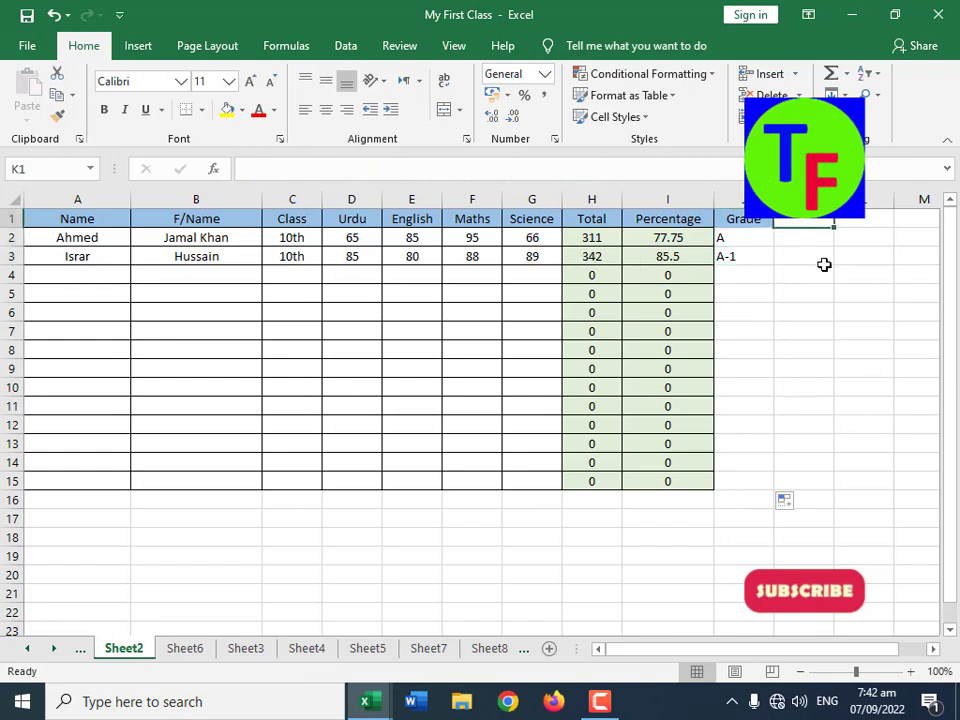
pyautogui.write('Status')
pyautogui.press('Return')
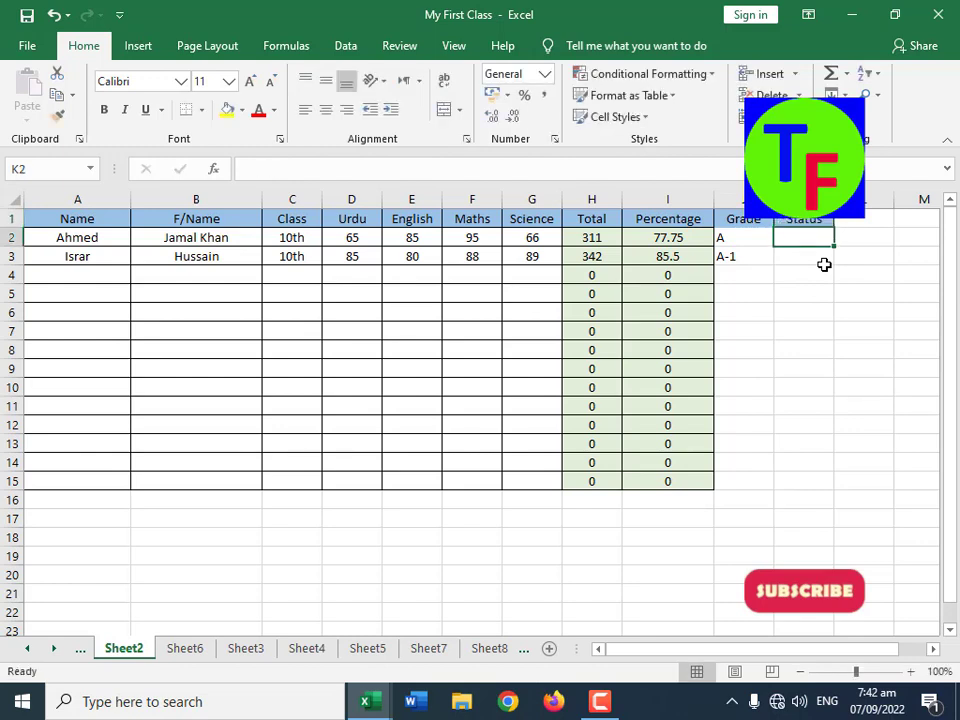
# Step: Begin a nested IF formula in Status cell K2 that gives "Fail" for D2<33 and "Fail" for E2<33
pyautogui.write('=if(')
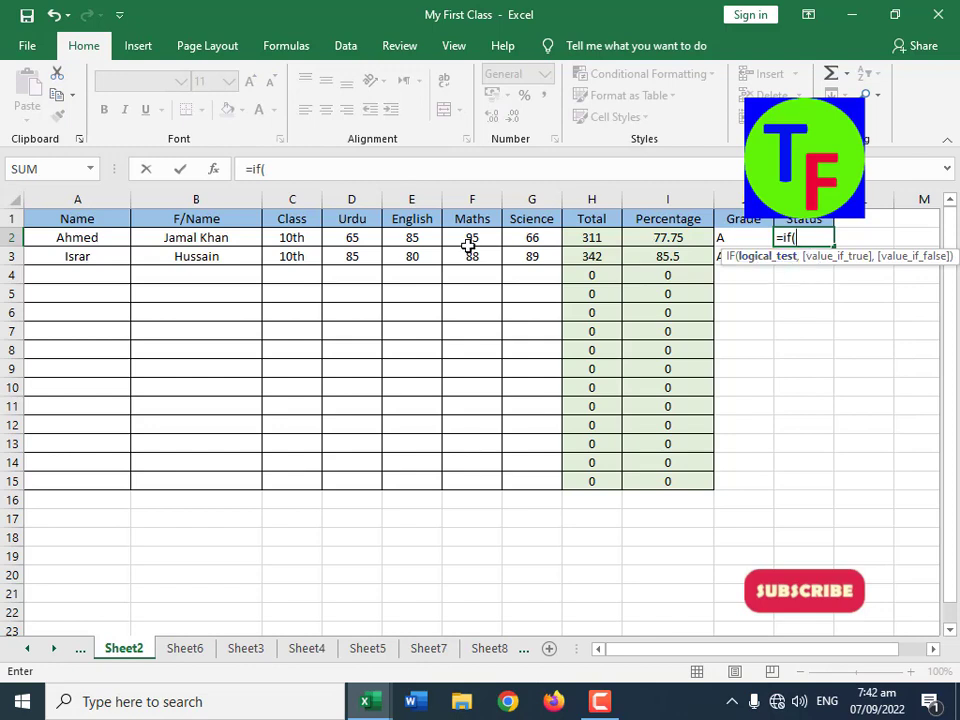
pyautogui.click(363, 238)
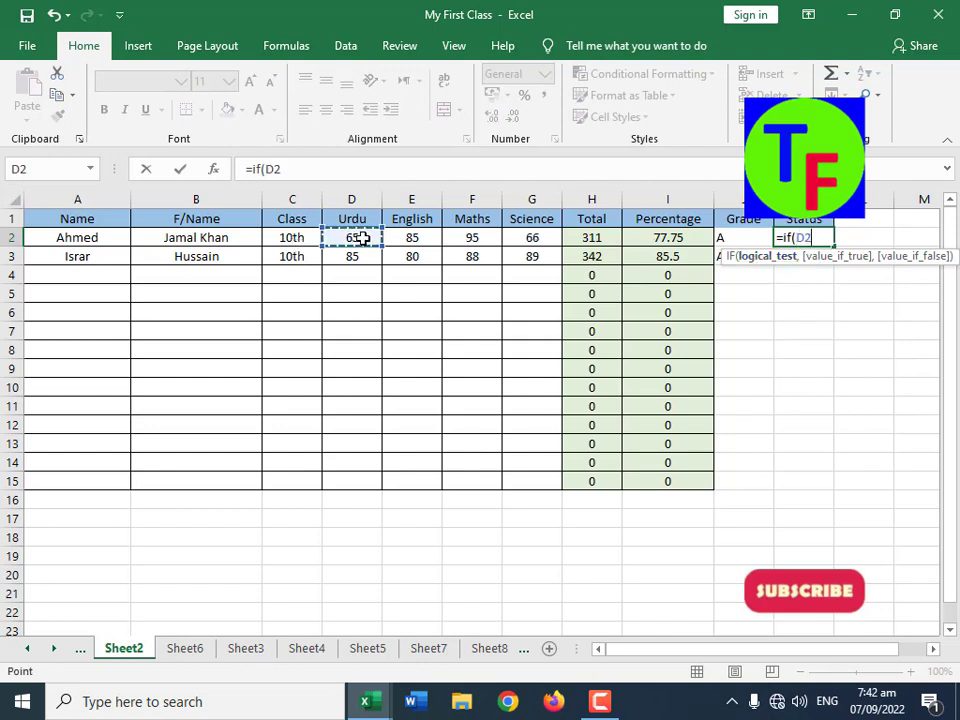
pyautogui.write('<33')
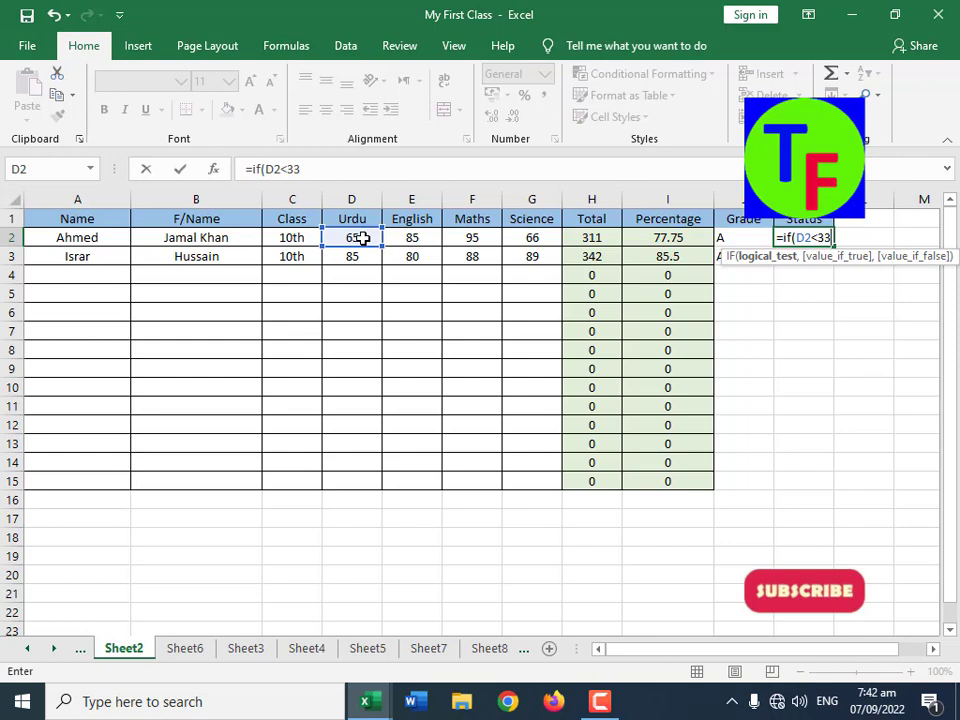
pyautogui.write(', "Fai')
pyautogui.write('l", ')
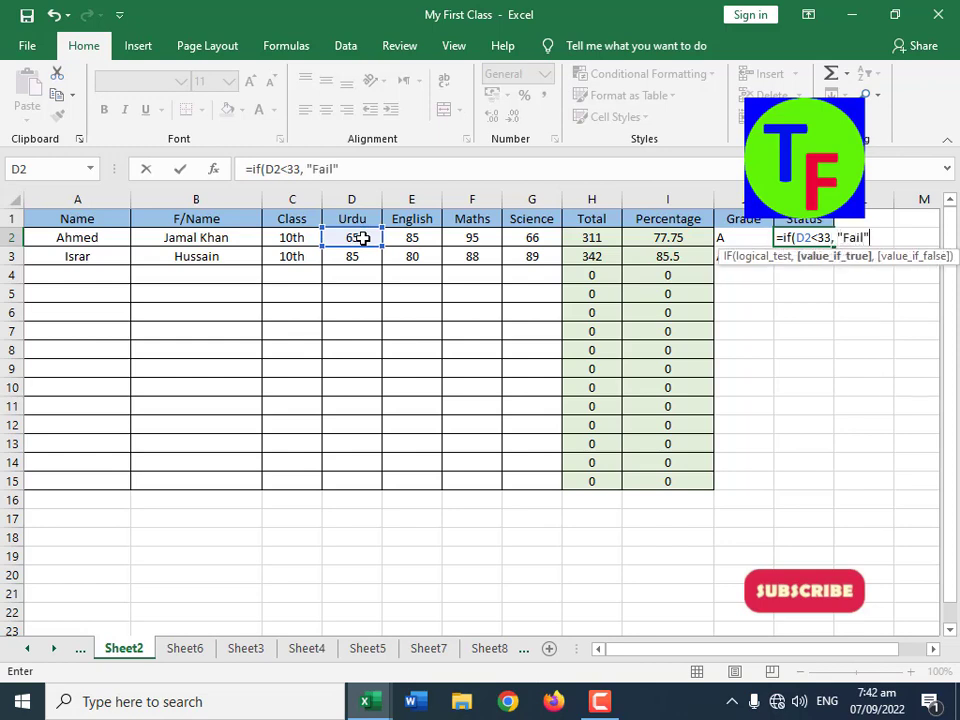
pyautogui.write('if(')
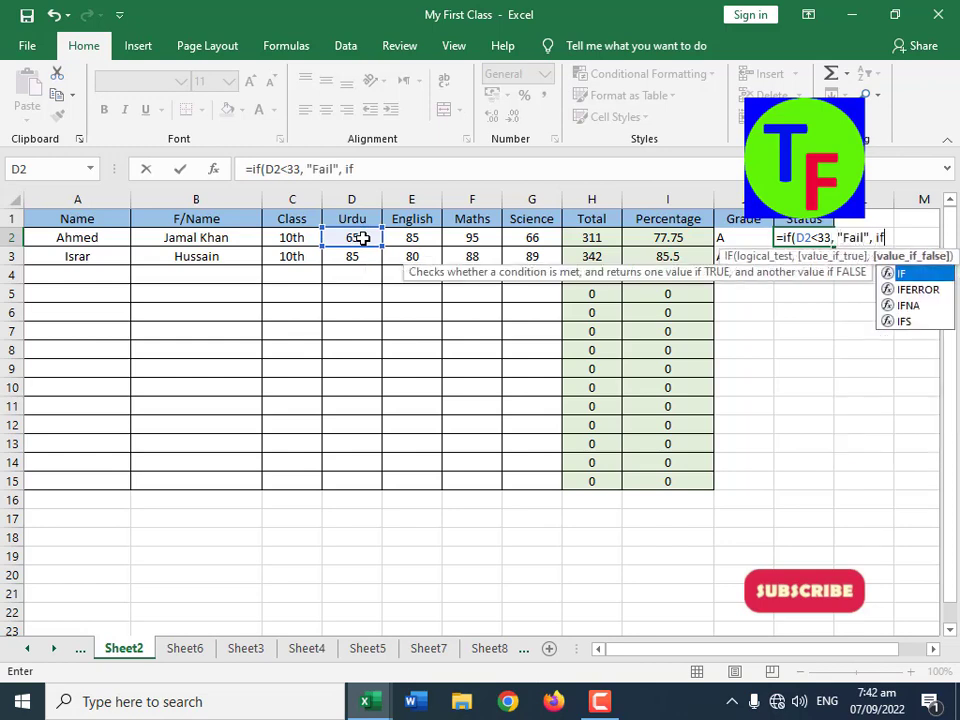
pyautogui.click(415, 236)
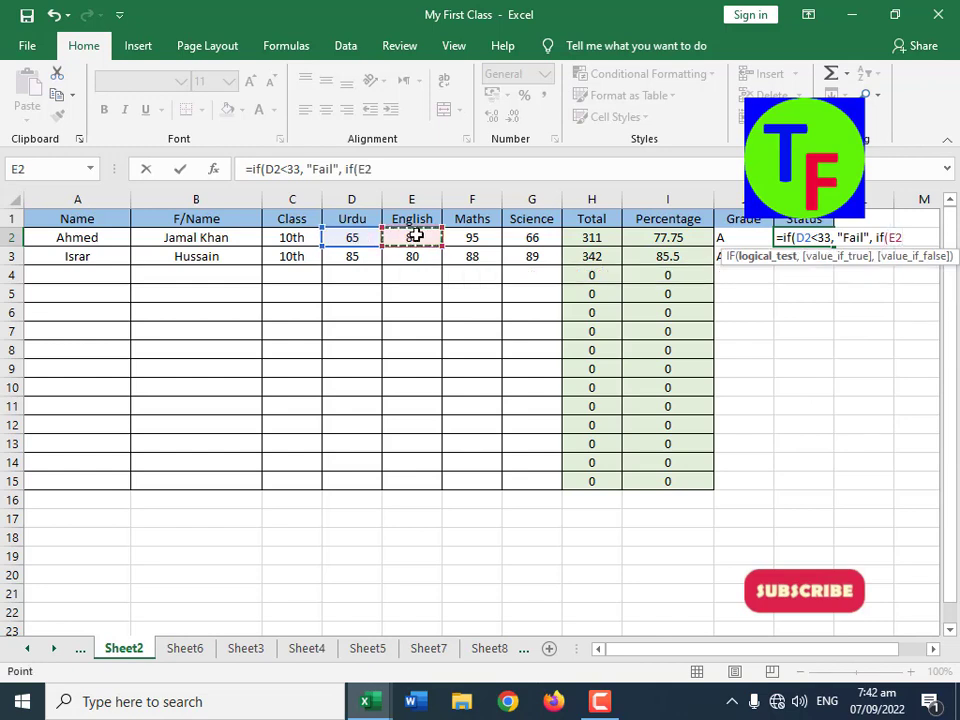
pyautogui.write('<33, "Fail", ')
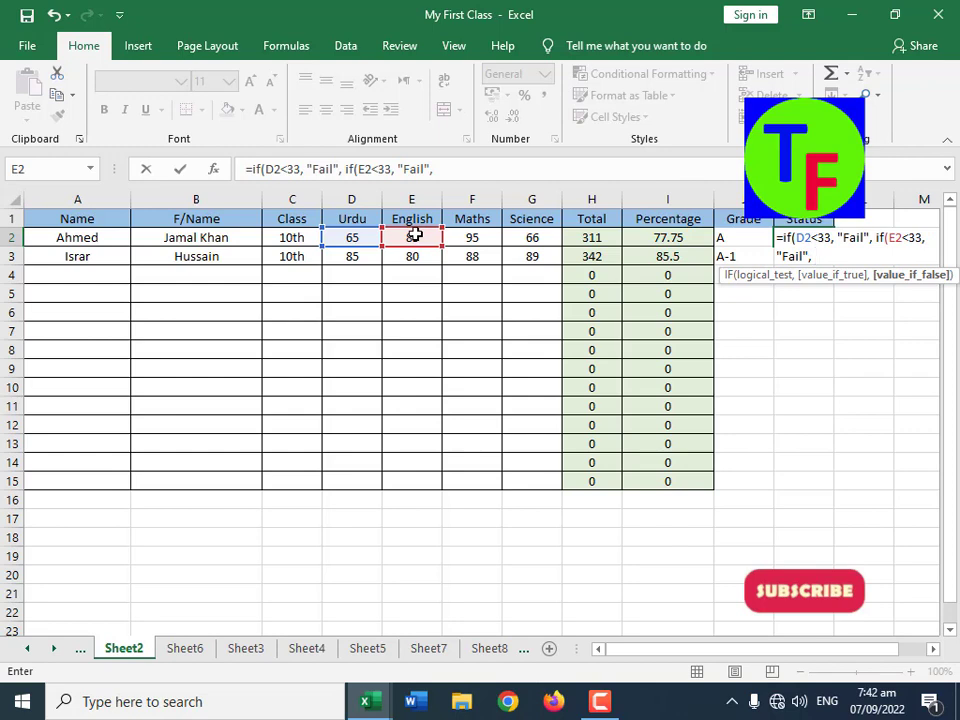
pyautogui.write('if(')
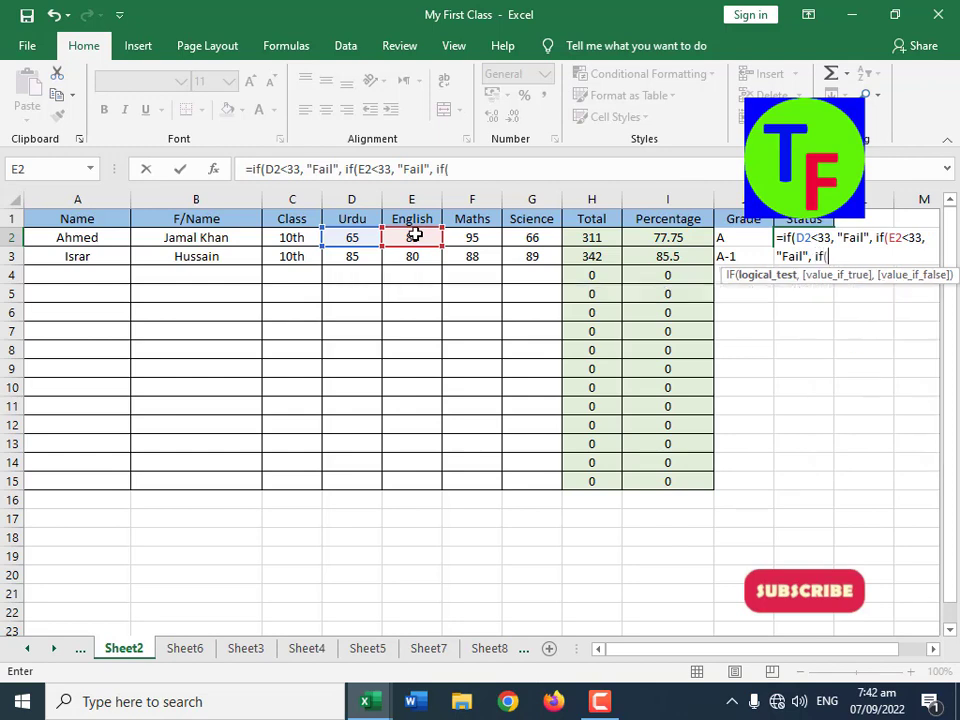
# Step: Extend the K2 formula with nested IFs that give "Fail" for F2<33 and for G2<33
pyautogui.click(474, 237)
pyautogui.write('<3')
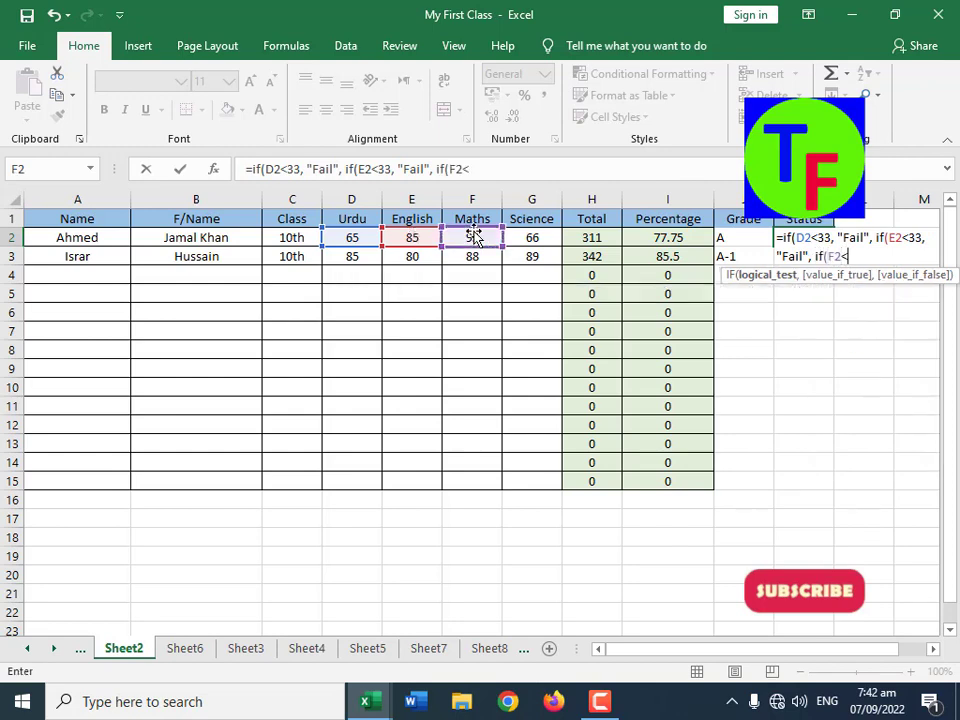
pyautogui.write('3, "Fail", ')
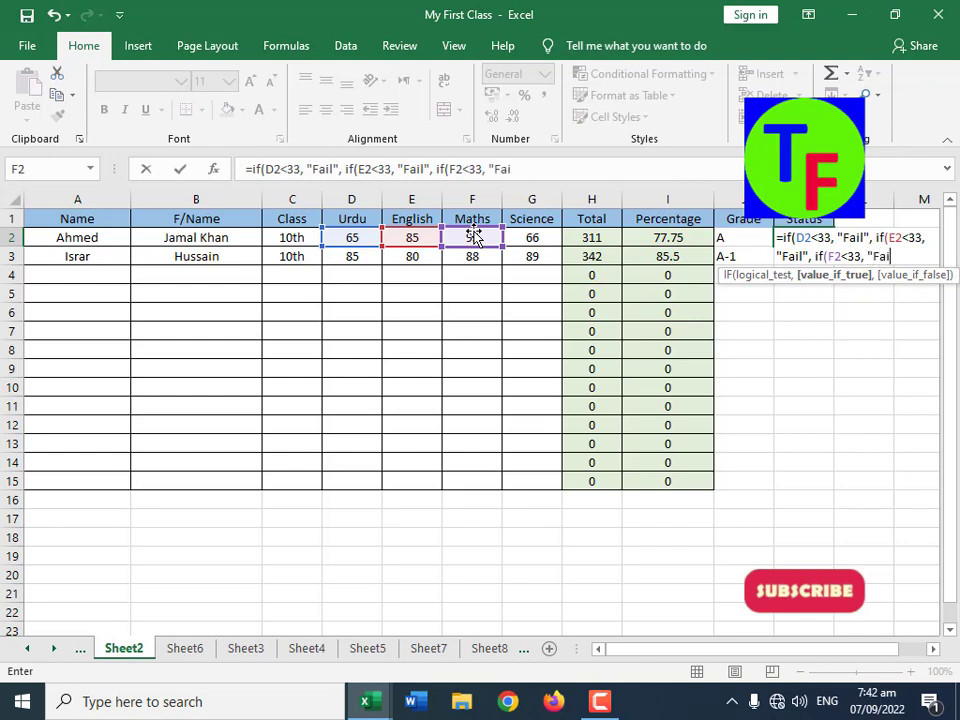
pyautogui.write('if(')
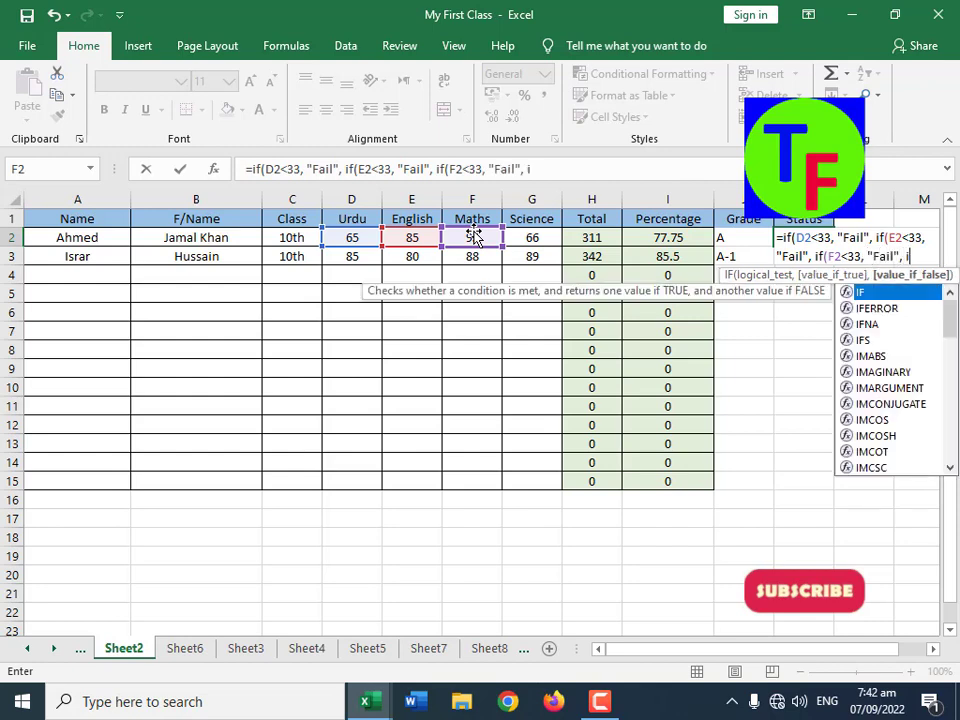
pyautogui.click(532, 237)
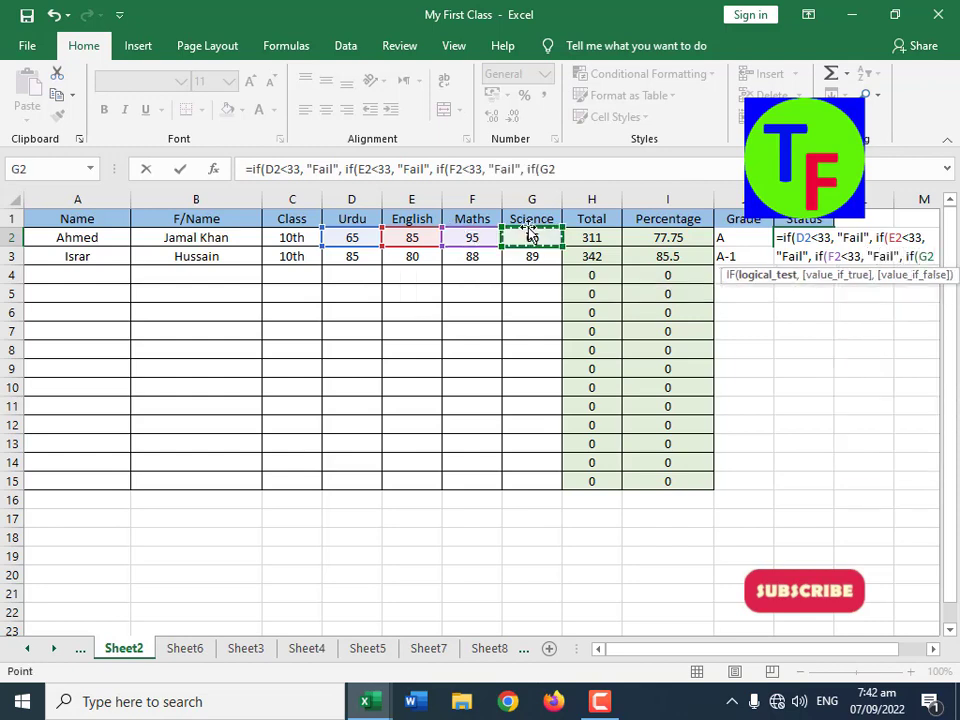
pyautogui.write('<33, "')
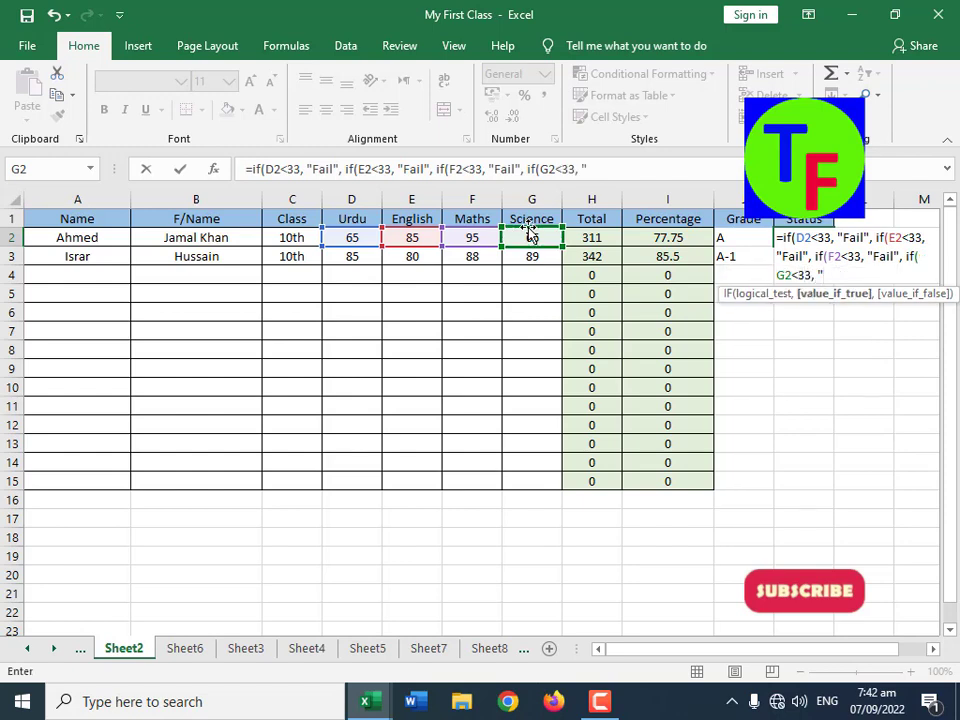
pyautogui.write('Fail",')
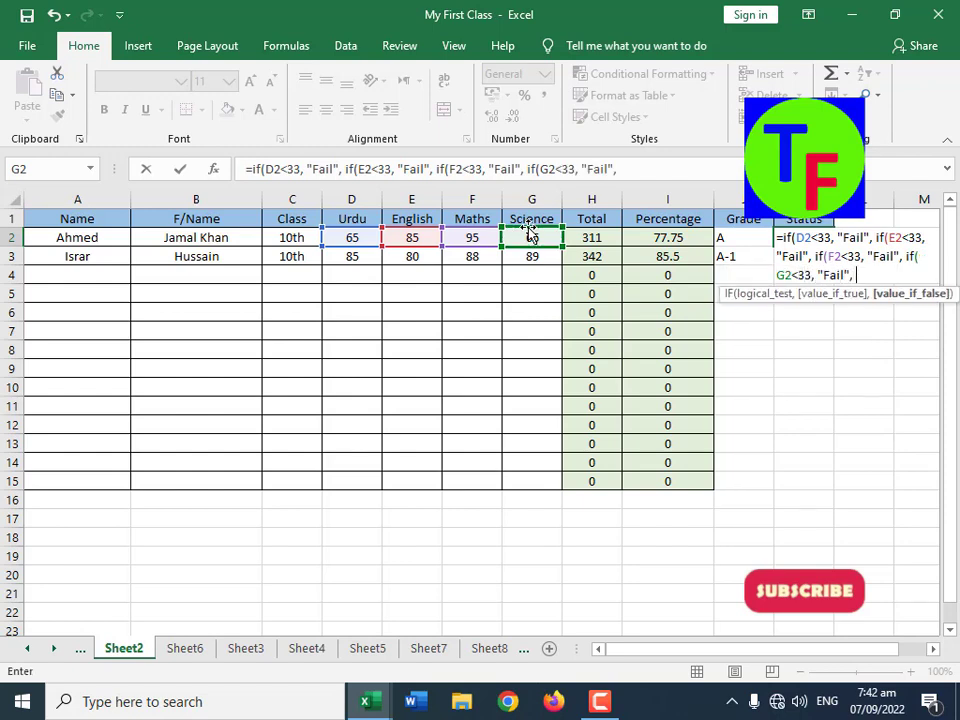
pyautogui.write(' "Pass"')
# Step: Complete the K2 formula with "Pass" otherwise, accepting the correction of the closing brackets, and fill it down to K15
pyautogui.press('Return')
pyautogui.press('Return')
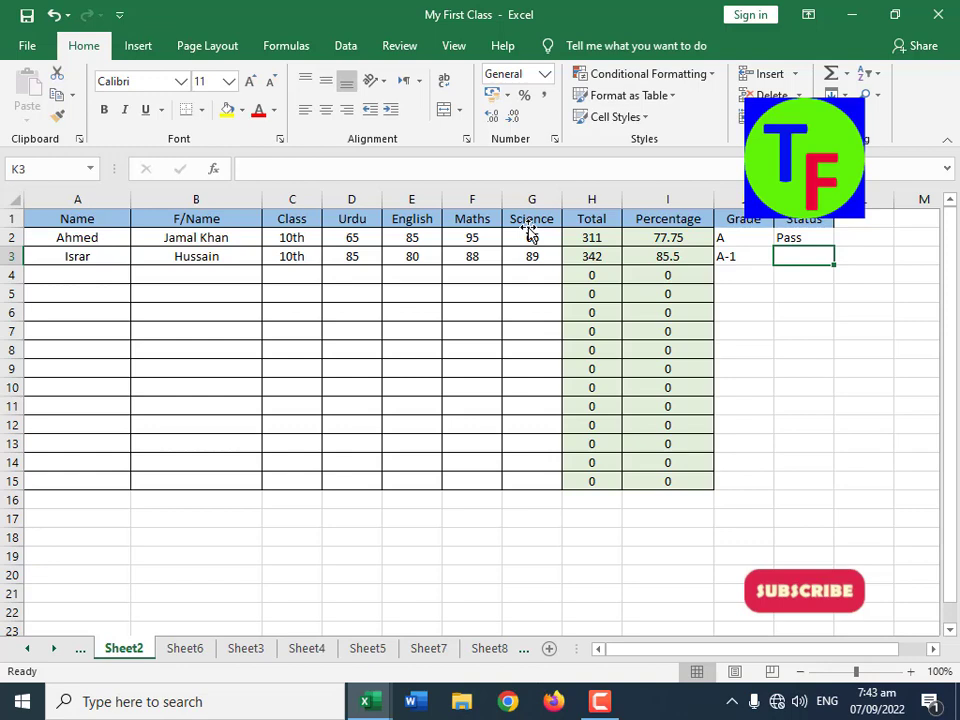
pyautogui.click(805, 240)
pyautogui.moveTo(832, 248); pyautogui.dragTo(827, 495)
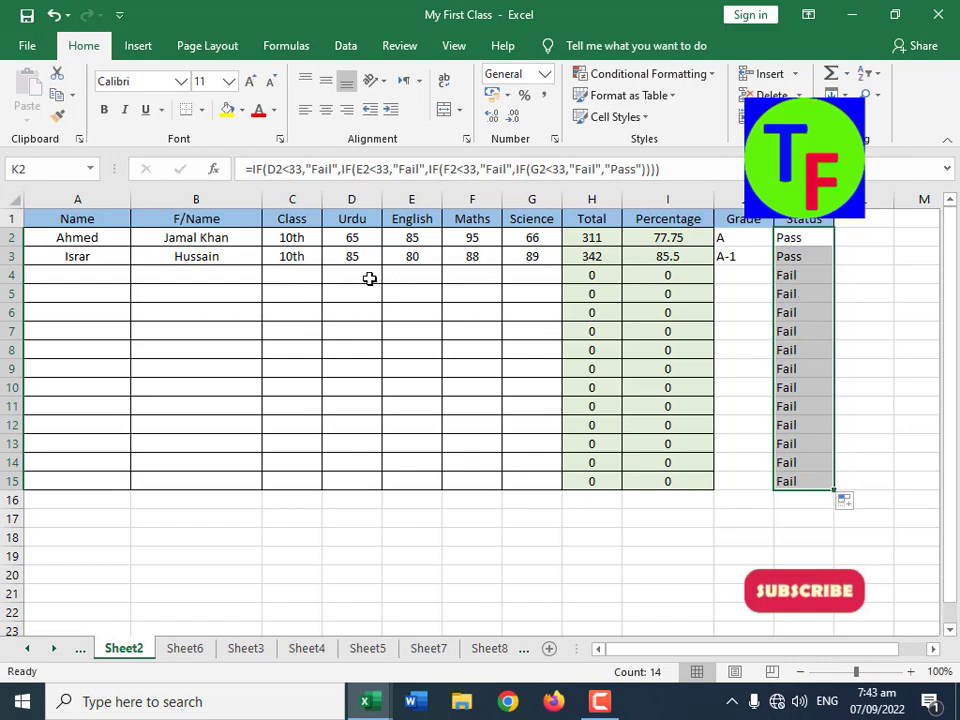
# Step: Test the Status formula with English marks of 30 and 33 in cell E3
pyautogui.click(401, 259)
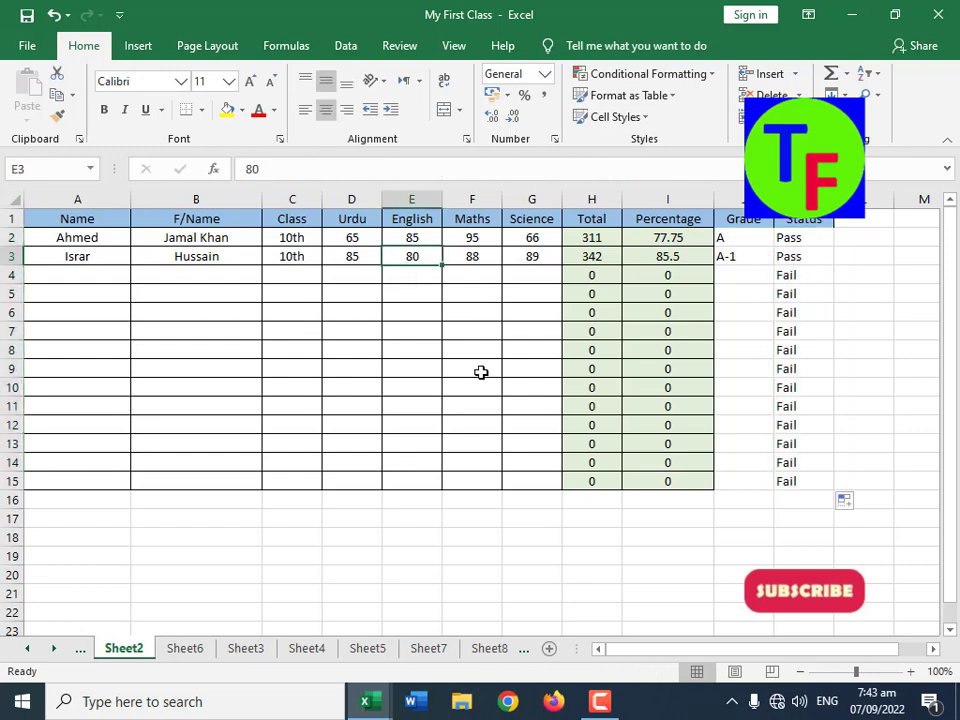
pyautogui.write('30')
pyautogui.press('Return')
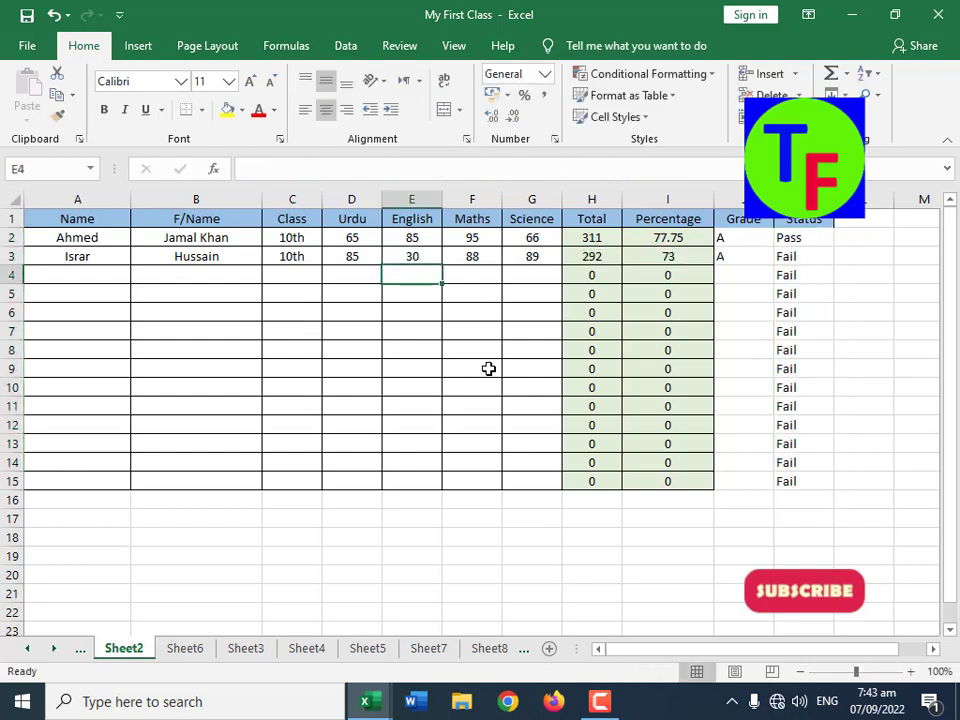
pyautogui.press('Up')
pyautogui.write('33')
pyautogui.press('Tab')
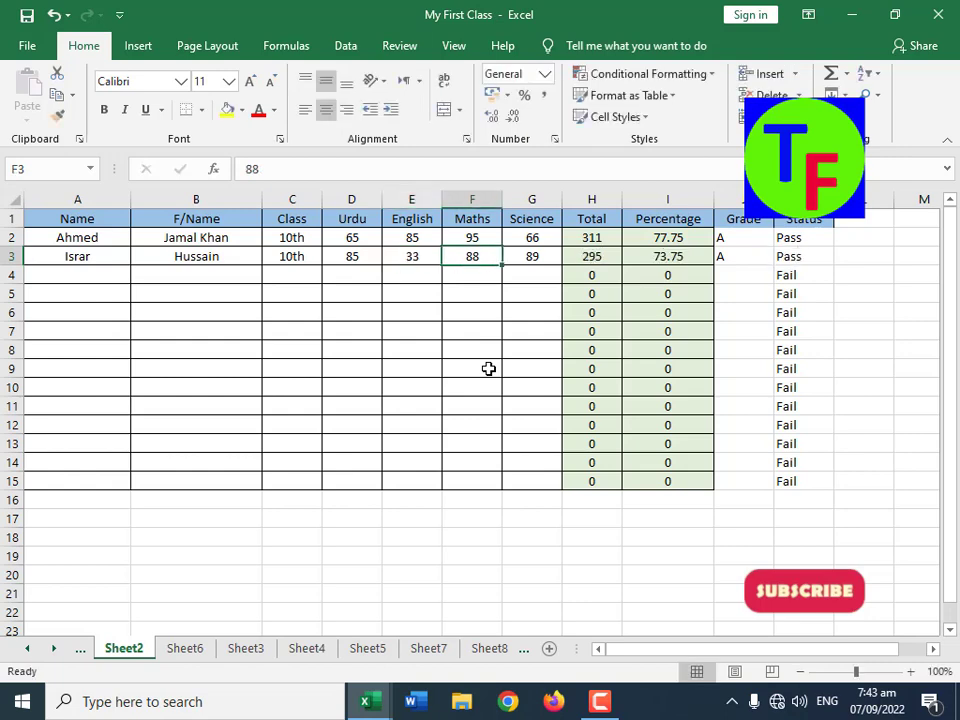
# Step: Add a Remarks header in cell L1, beside the Status column
pyautogui.press('Right')
pyautogui.press('Right')
pyautogui.press('Right')
pyautogui.press('Right')
pyautogui.press('Right')
pyautogui.press('Right')
pyautogui.press('Right')
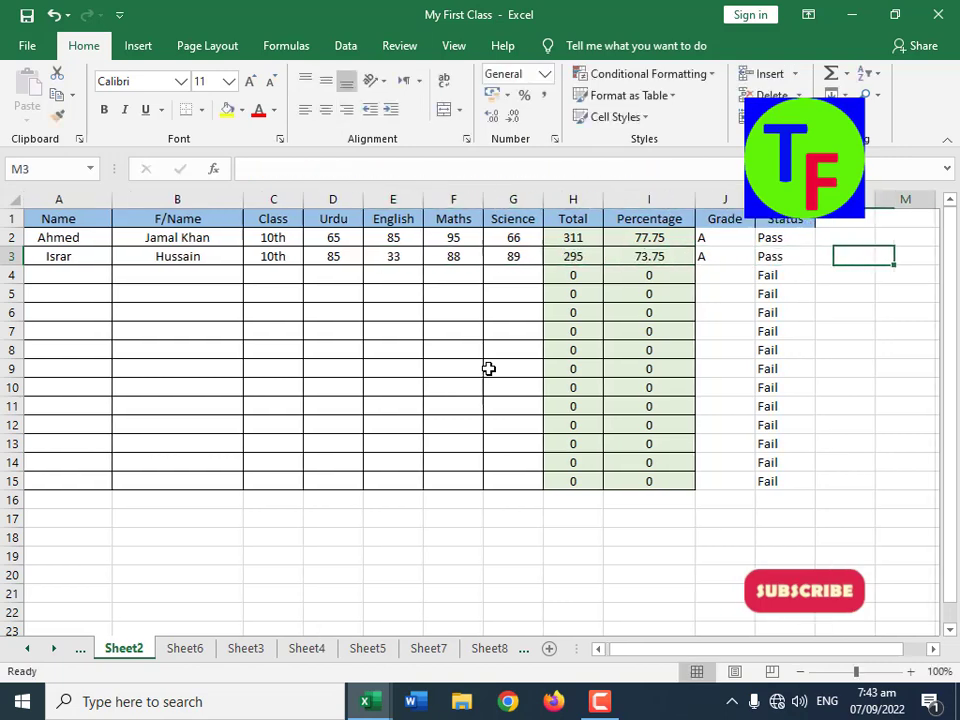
pyautogui.press('Up')
pyautogui.press('Left')
pyautogui.press('Up')
pyautogui.write('R')
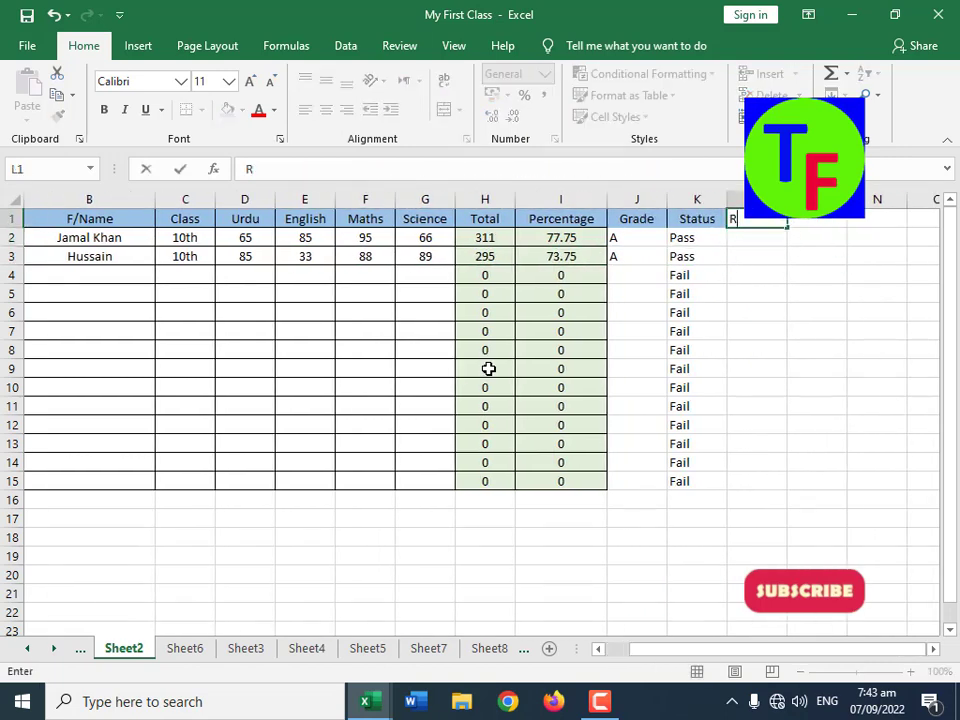
pyautogui.write('emarks')
pyautogui.press('Return')
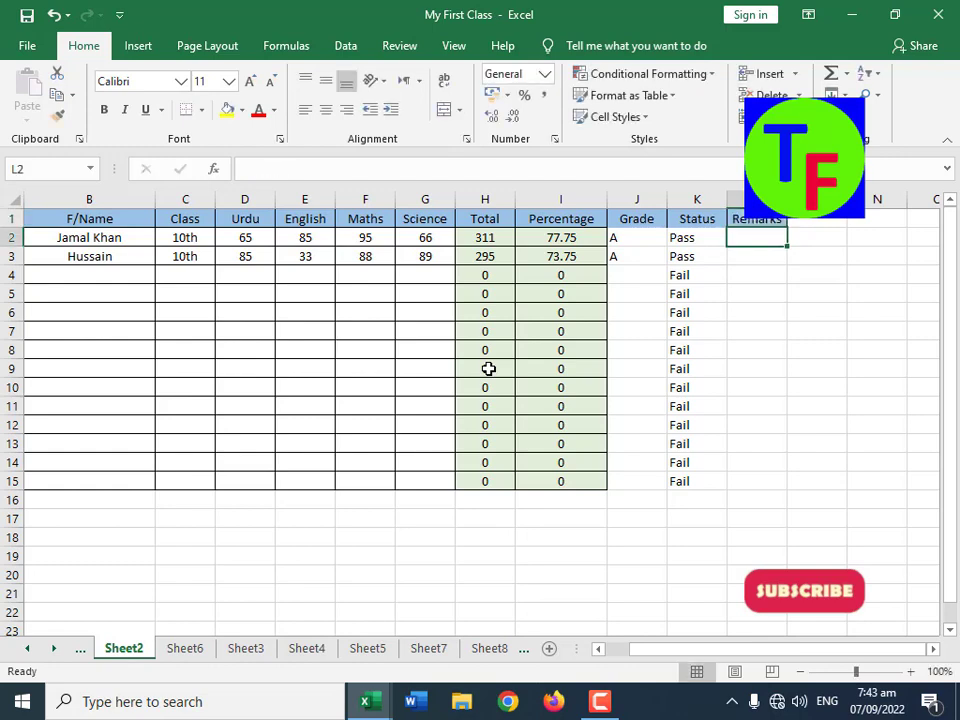
# Step: Enter an IF formula in Remarks cell L2 that gives "Excellent" when J2 equals "A-1" and "" otherwise
pyautogui.write('=if')
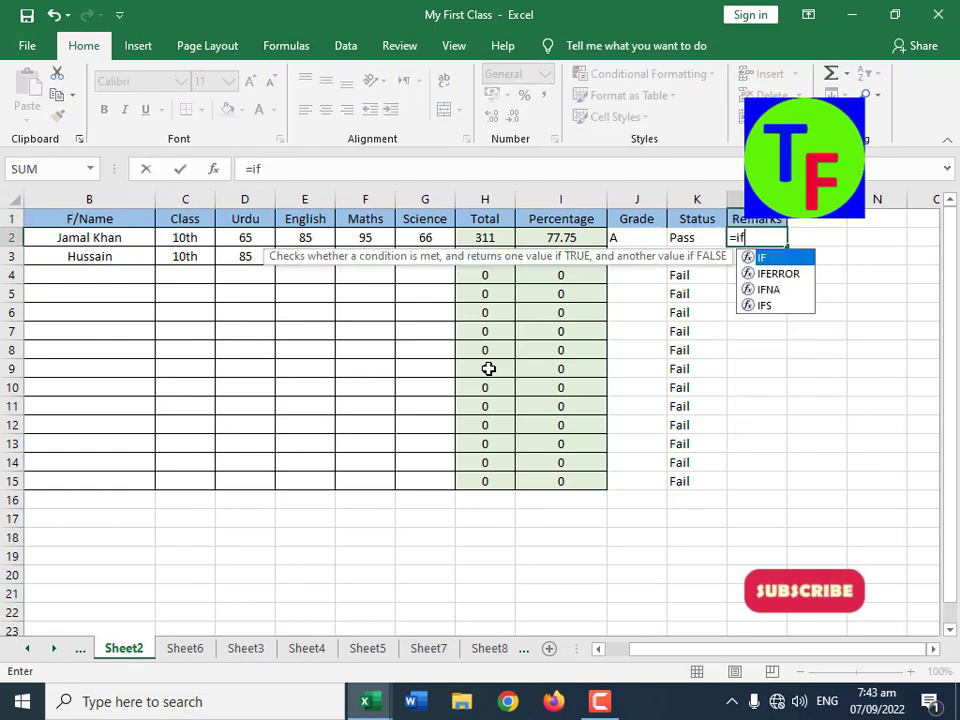
pyautogui.write('(')
pyautogui.press('Left')
pyautogui.press('Left')
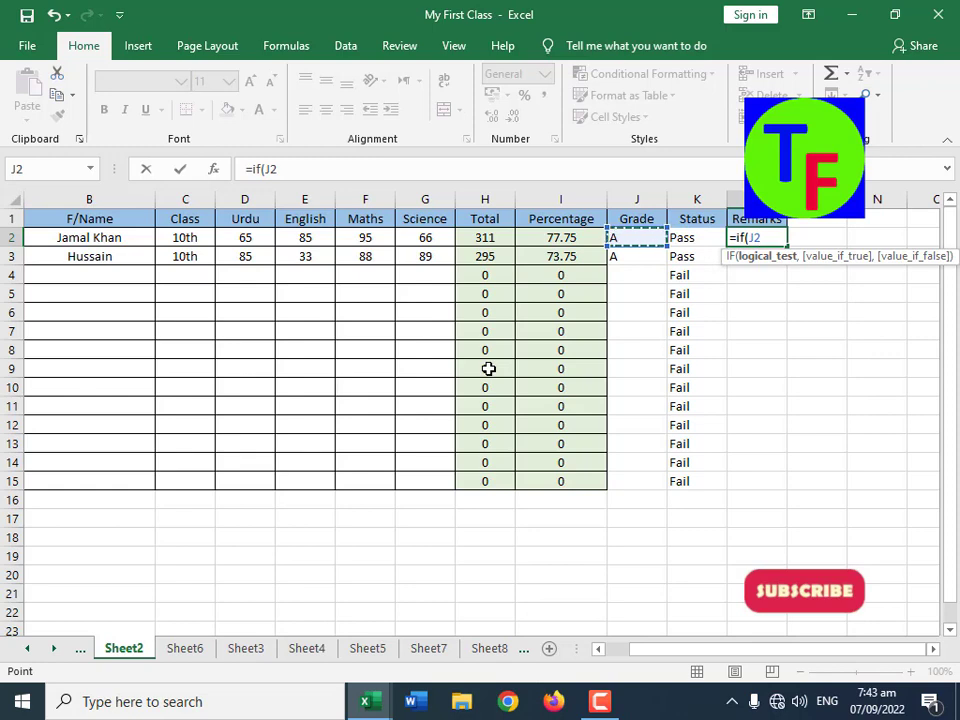
pyautogui.write('="A-1')
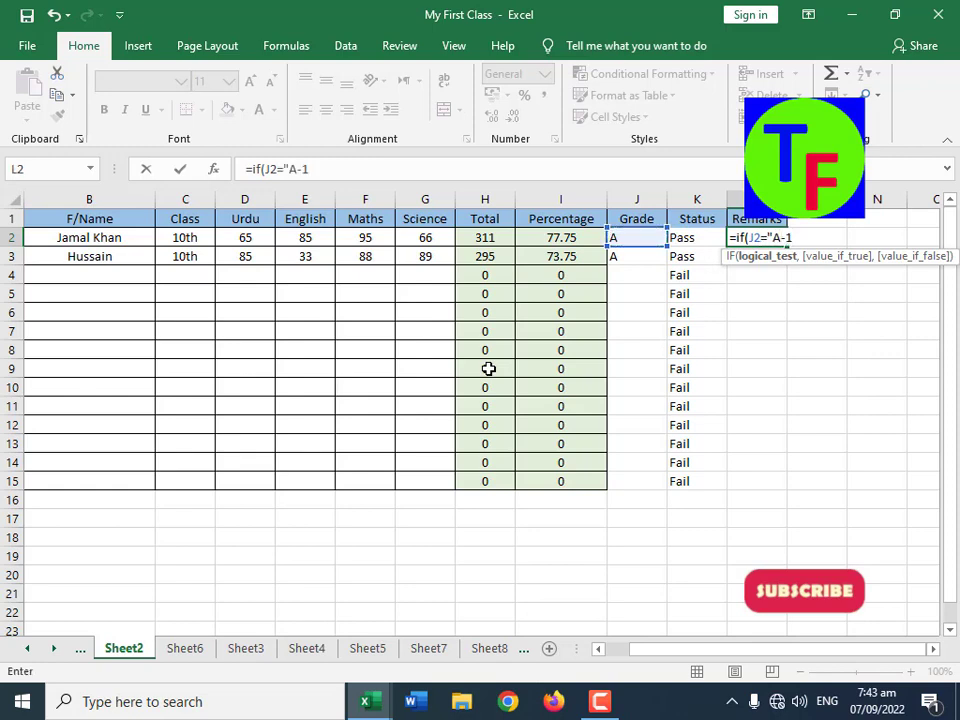
pyautogui.write('",')
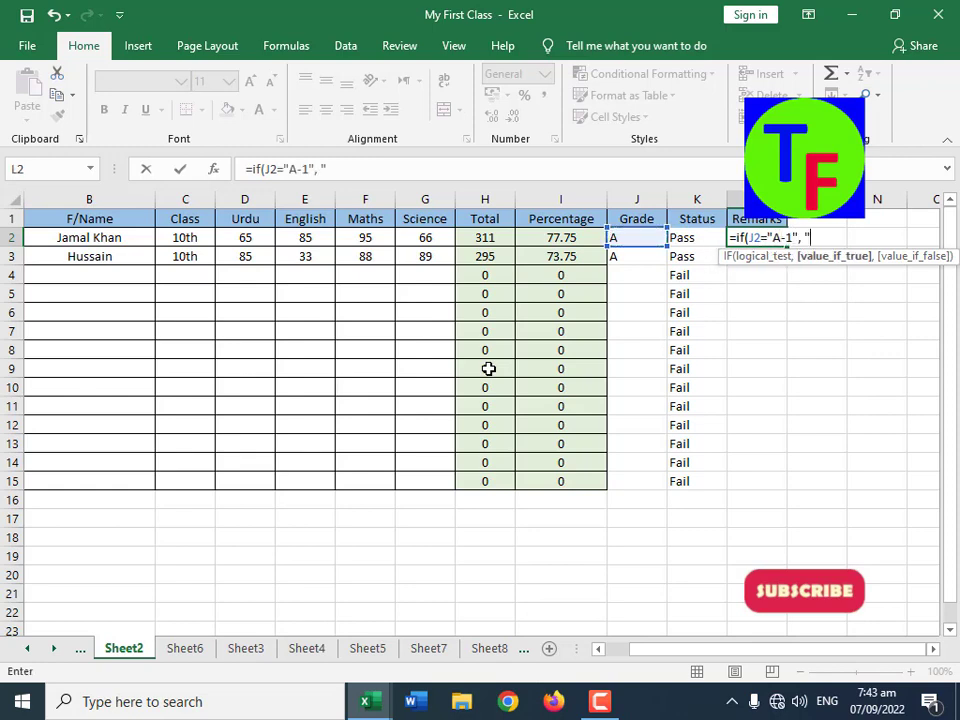
pyautogui.write(' "Excellent"')
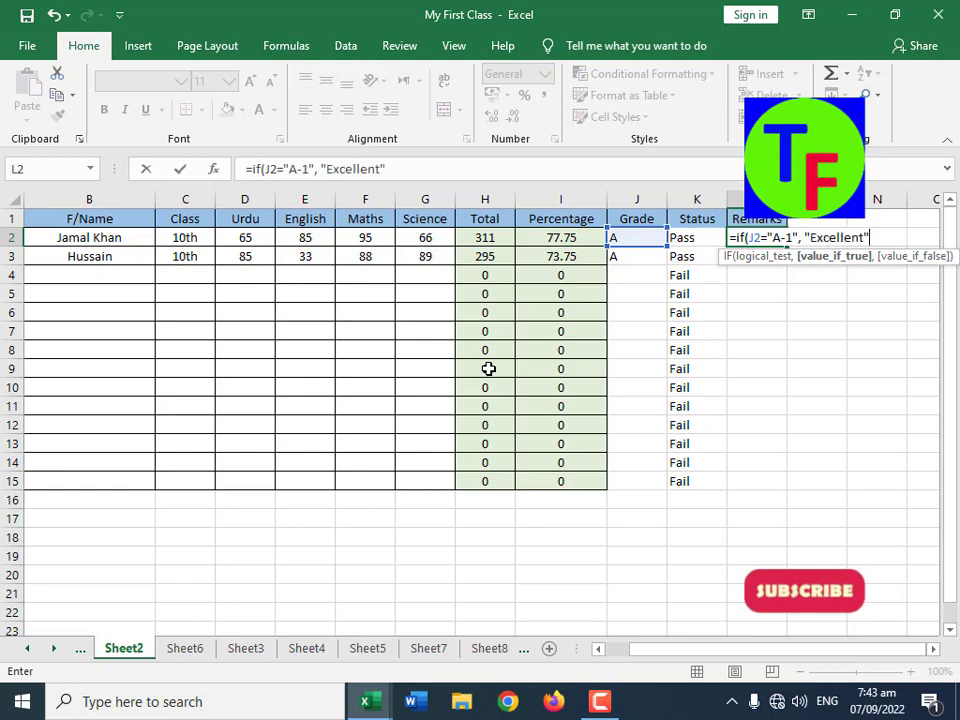
pyautogui.write(', "")')
pyautogui.press('Return')
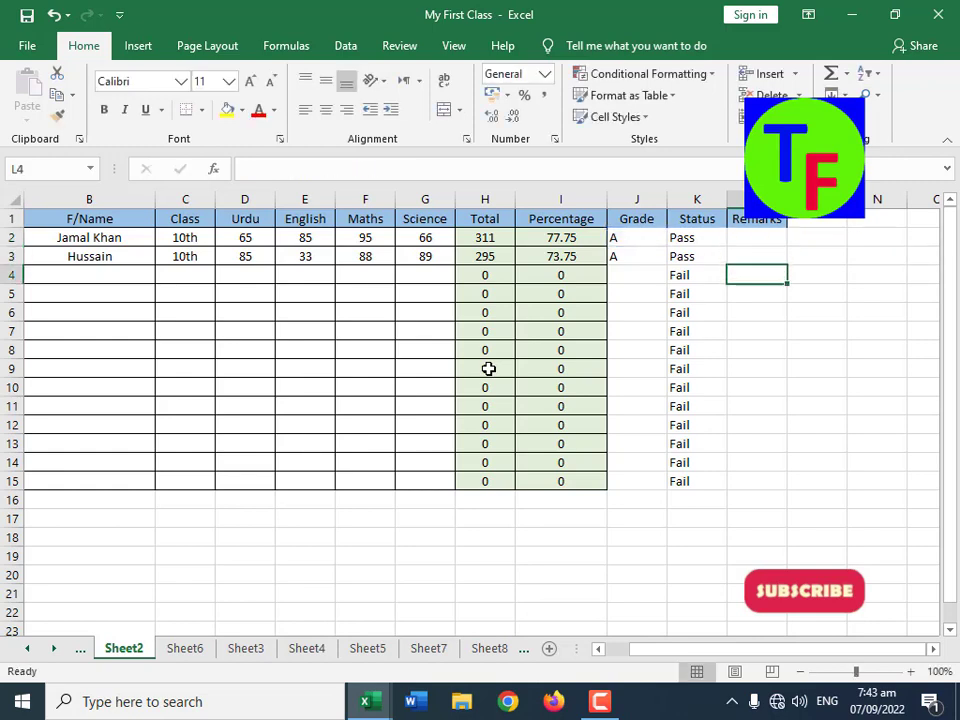
# Step: Fill the Remarks formula from L2 down to L15, and set the English mark in E3 to 100 to test it
pyautogui.press('Up')
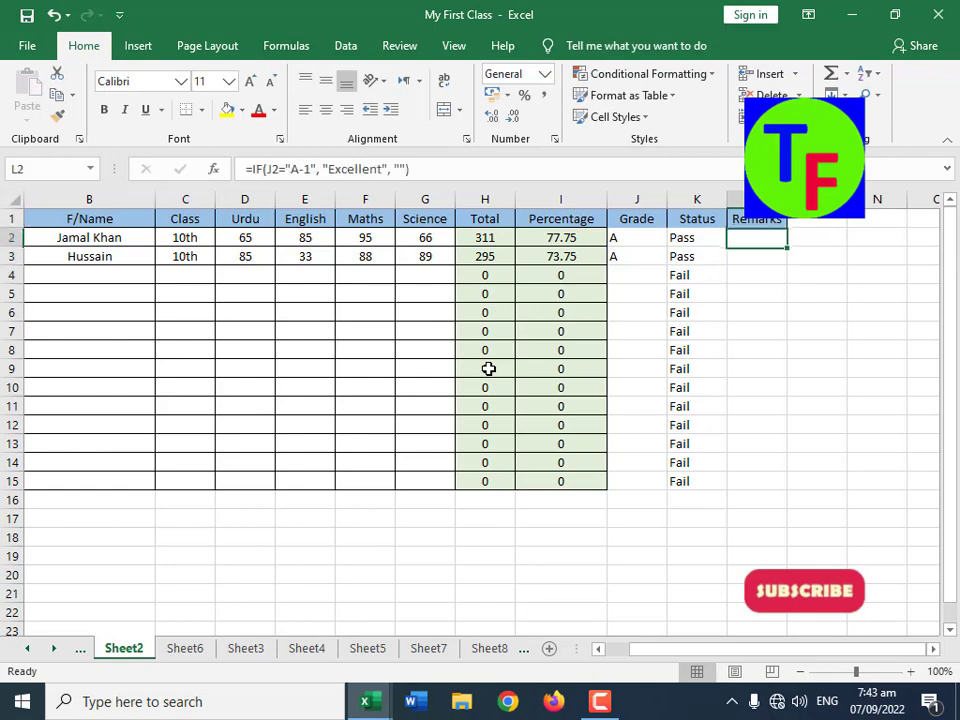
pyautogui.doubleClick(787, 247)
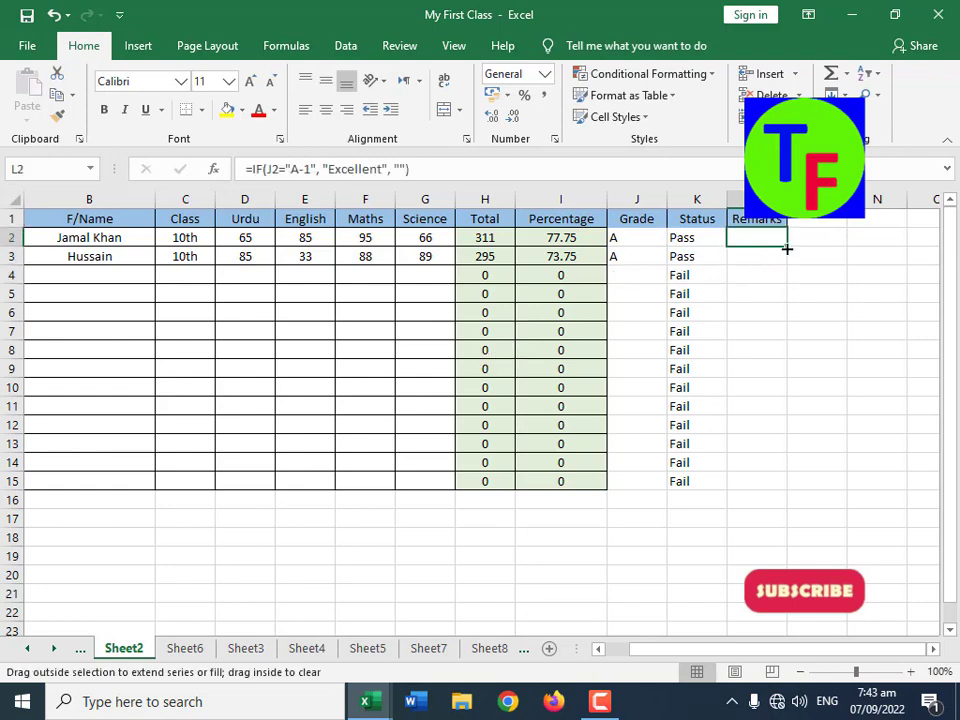
pyautogui.click(306, 259)
pyautogui.write('100')
pyautogui.press('Return')
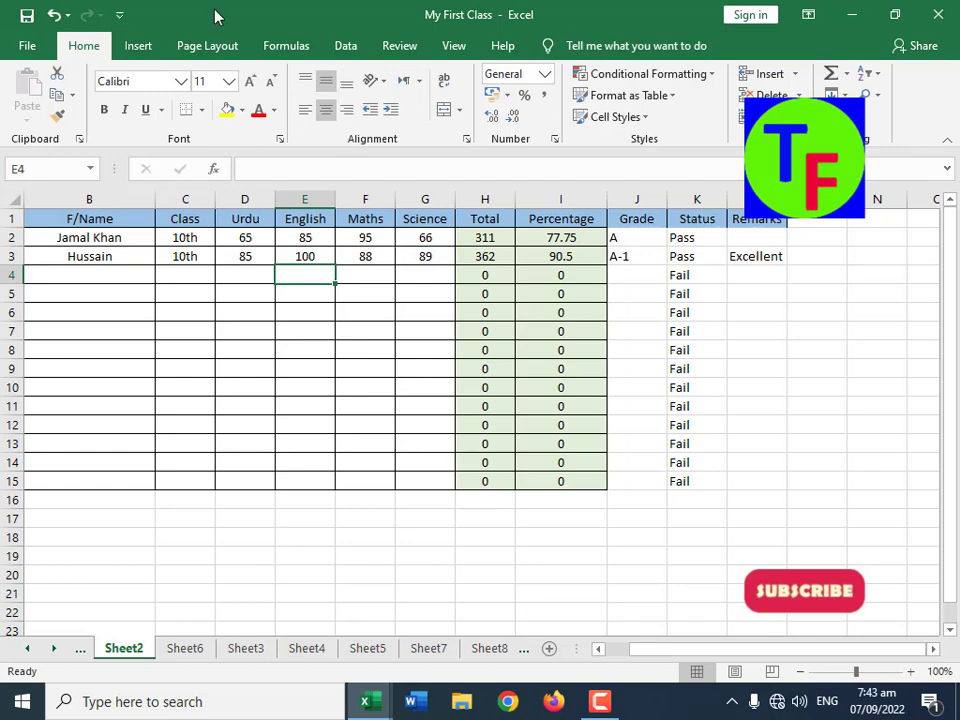
# Step: Open the recent workbook Class 2, and look at the salary tables on Sheet2 and Sheet1
pyautogui.click(28, 46)
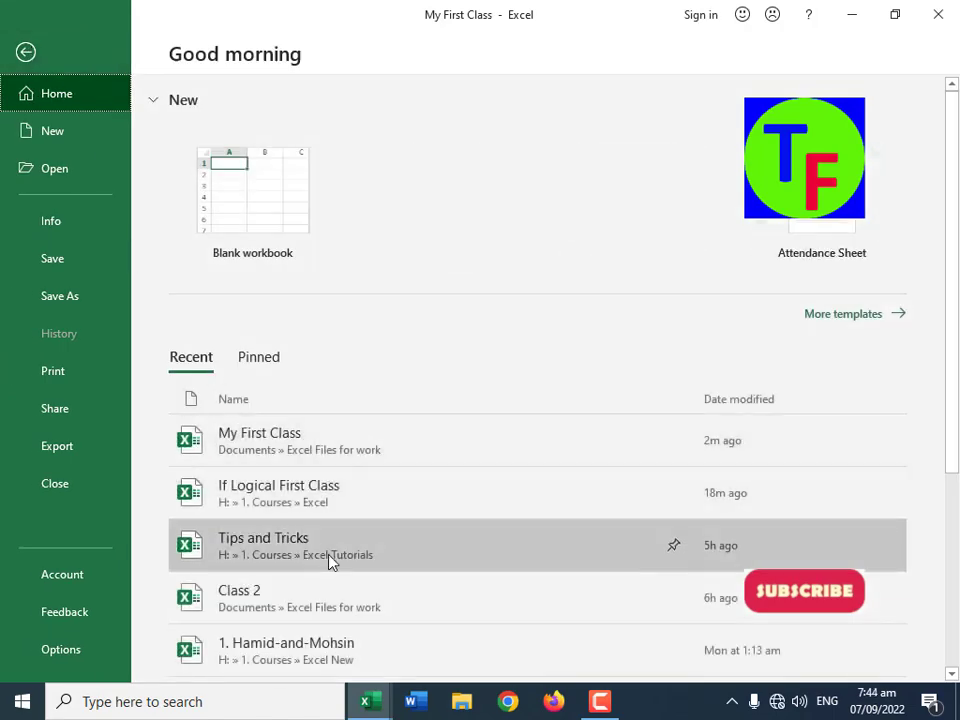
pyautogui.click(296, 613)
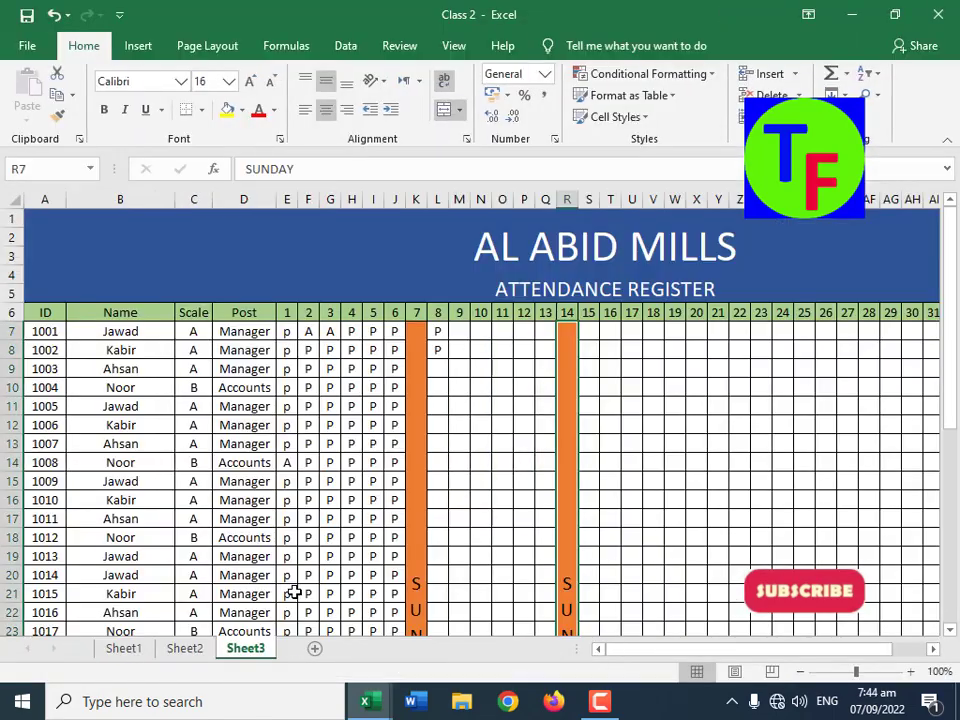
pyautogui.click(189, 649)
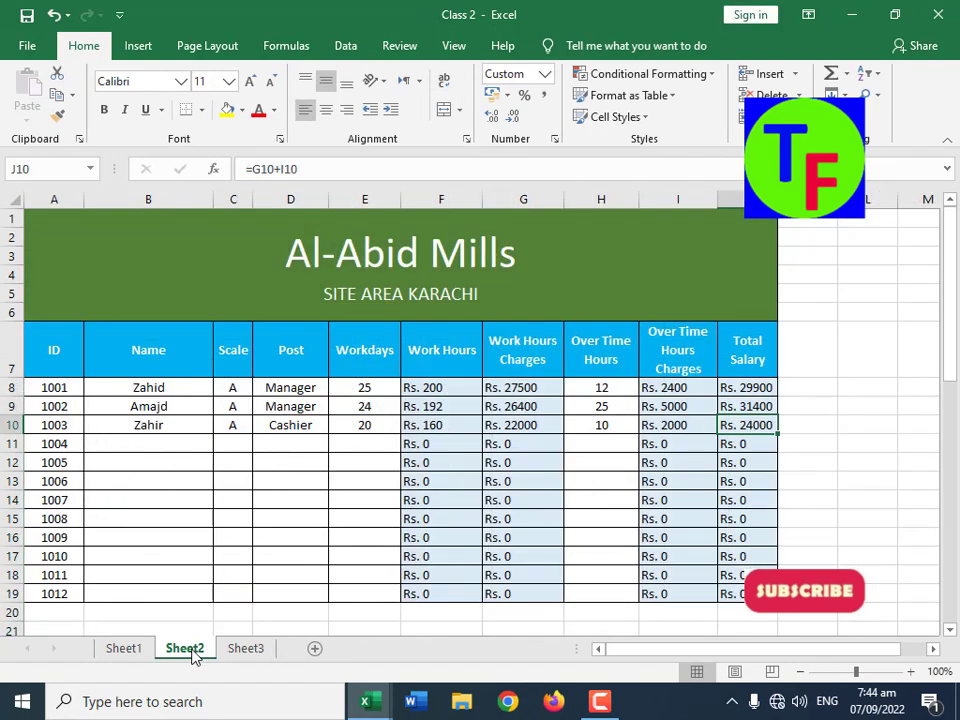
pyautogui.click(133, 650)
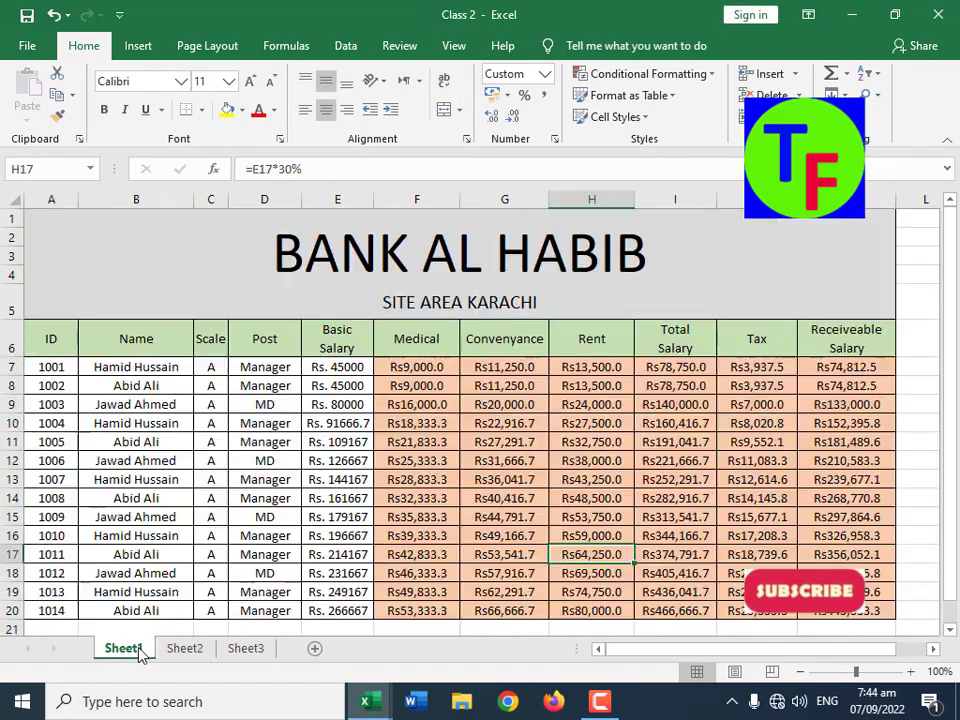
# Step: Set the Scale of employee 1002 in C8 on Sheet1 to B
pyautogui.click(426, 367)
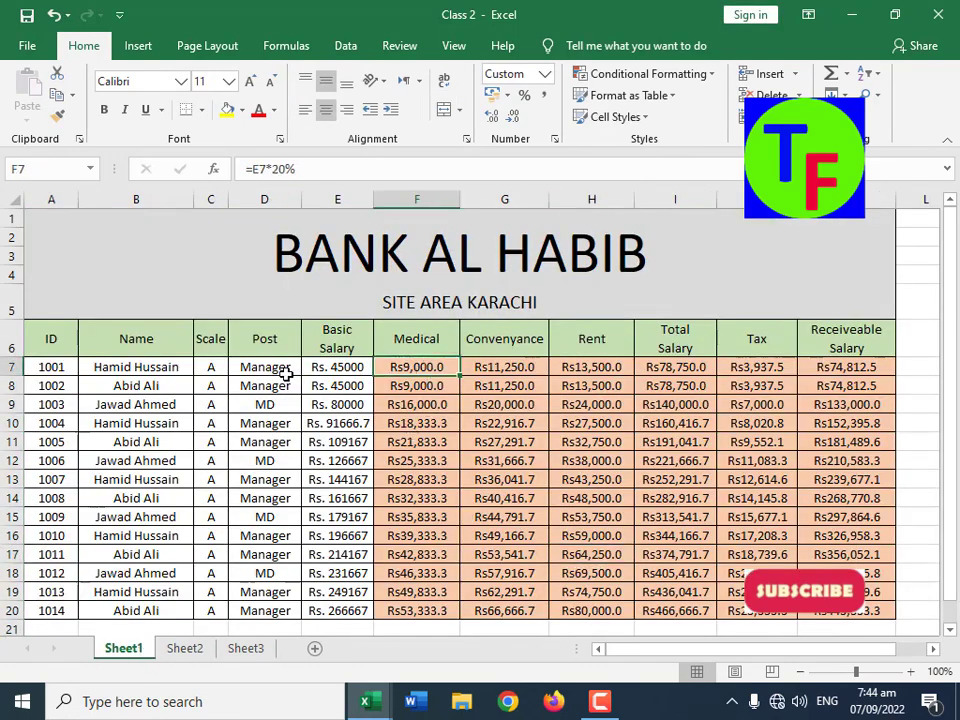
pyautogui.scroll(-2, 332, 467)
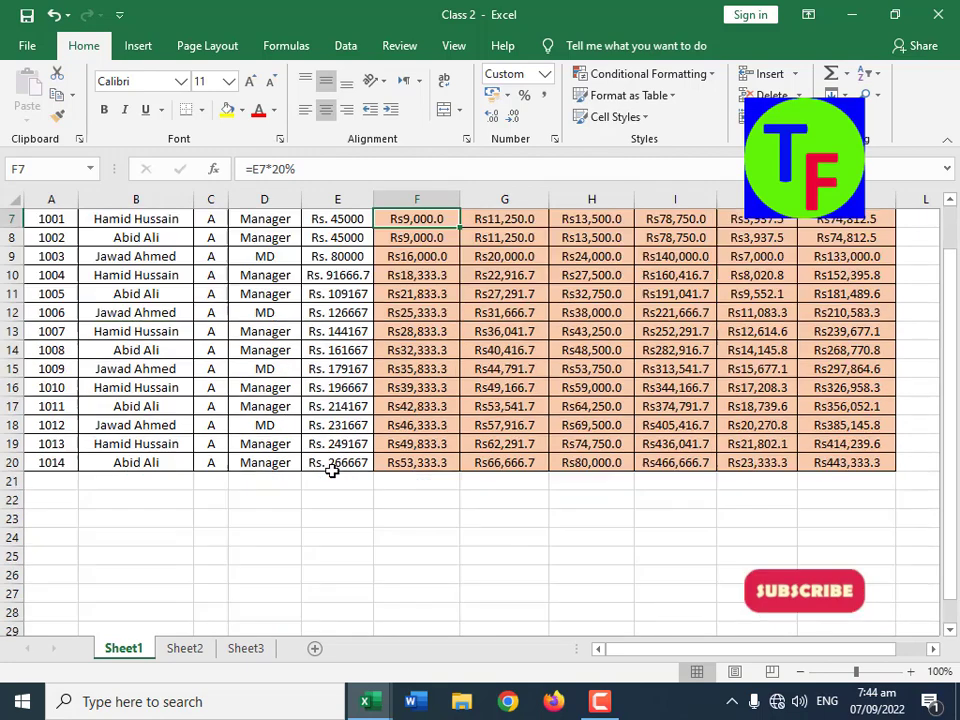
pyautogui.scroll(2, 336, 463)
pyautogui.click(214, 385)
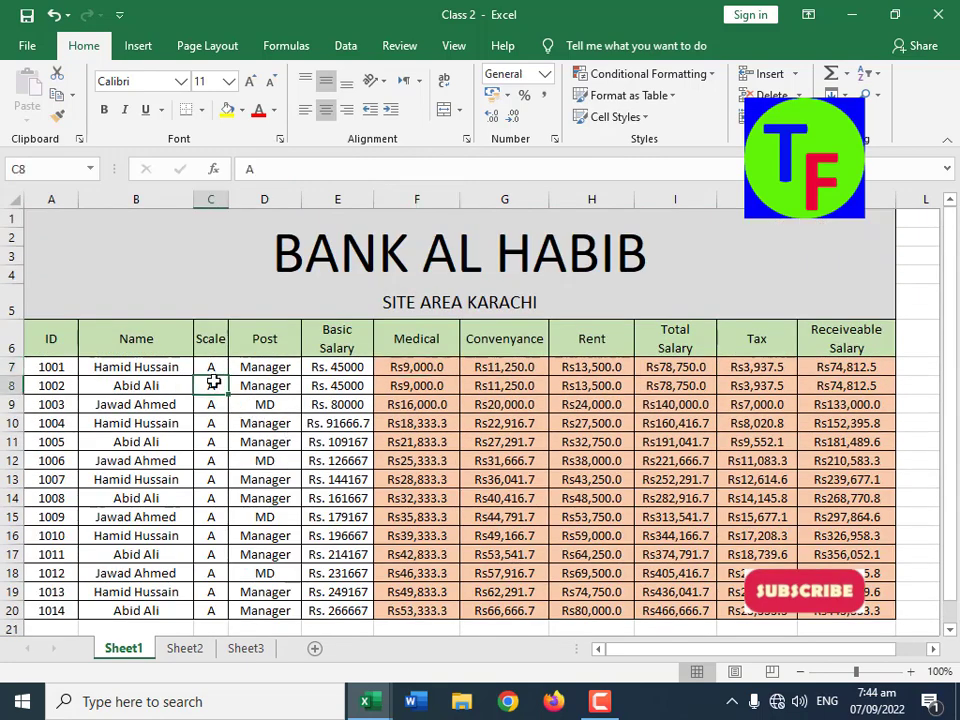
pyautogui.click(214, 371)
pyautogui.click(214, 389)
pyautogui.write('B')
pyautogui.press('Return')
pyautogui.press('Up')
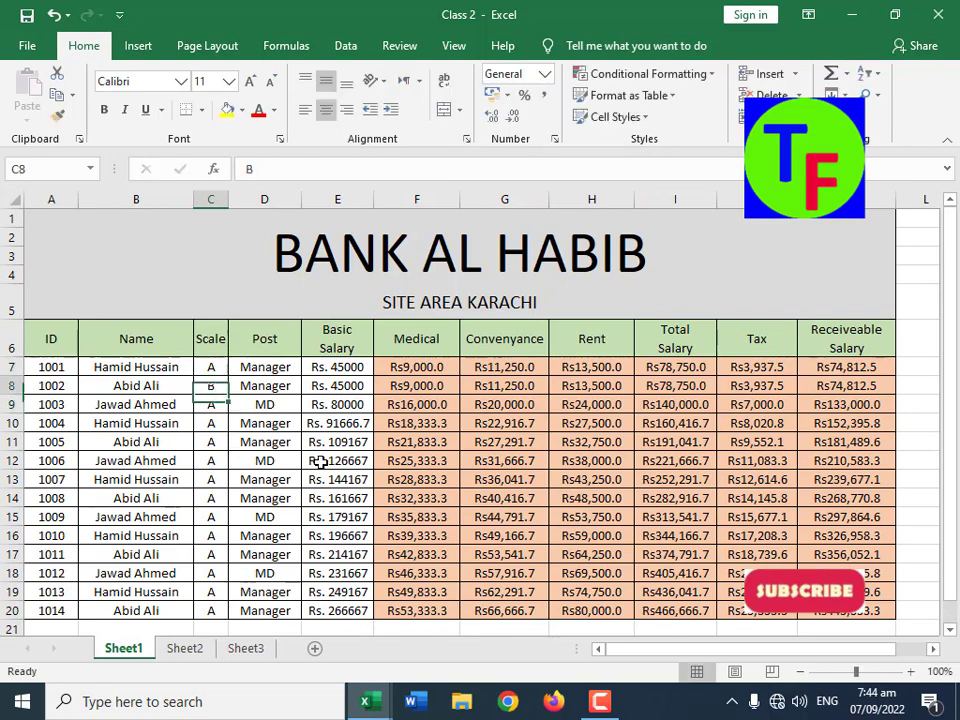
# Step: Clear the existing Medical, Convenyance and Rent formulas in F7:H20
pyautogui.press('Up')
pyautogui.press('Right')
pyautogui.press('Right')
pyautogui.press('Right')
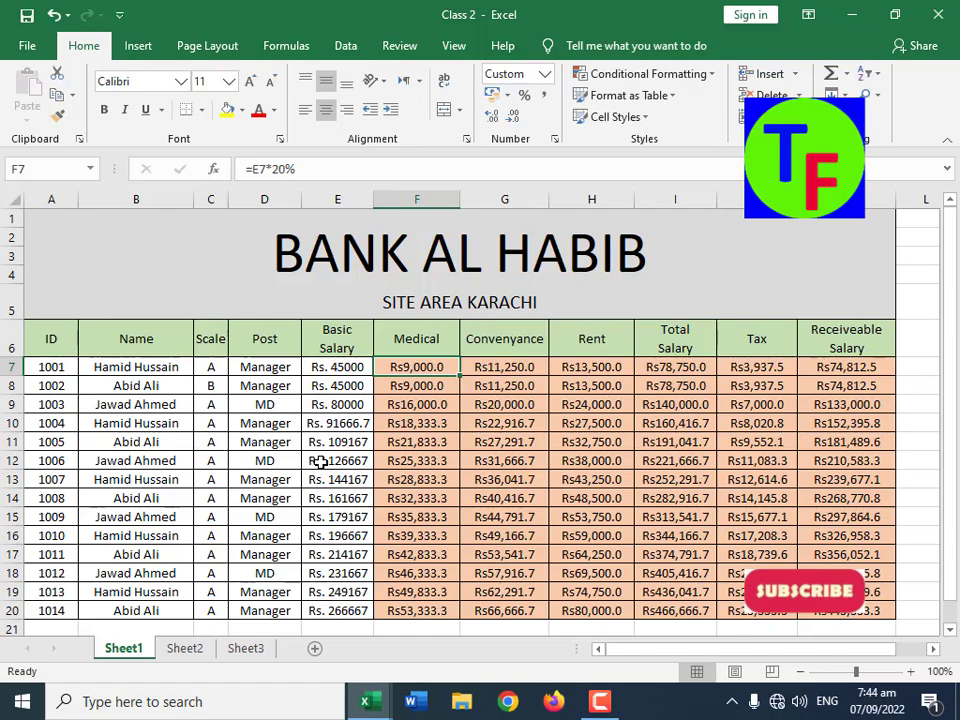
pyautogui.scroll(-2, 437, 390)
pyautogui.scroll(2, 440, 388)
pyautogui.moveTo(439, 364); pyautogui.dragTo(601, 614)
pyautogui.press('Delete')
pyautogui.click(493, 437)
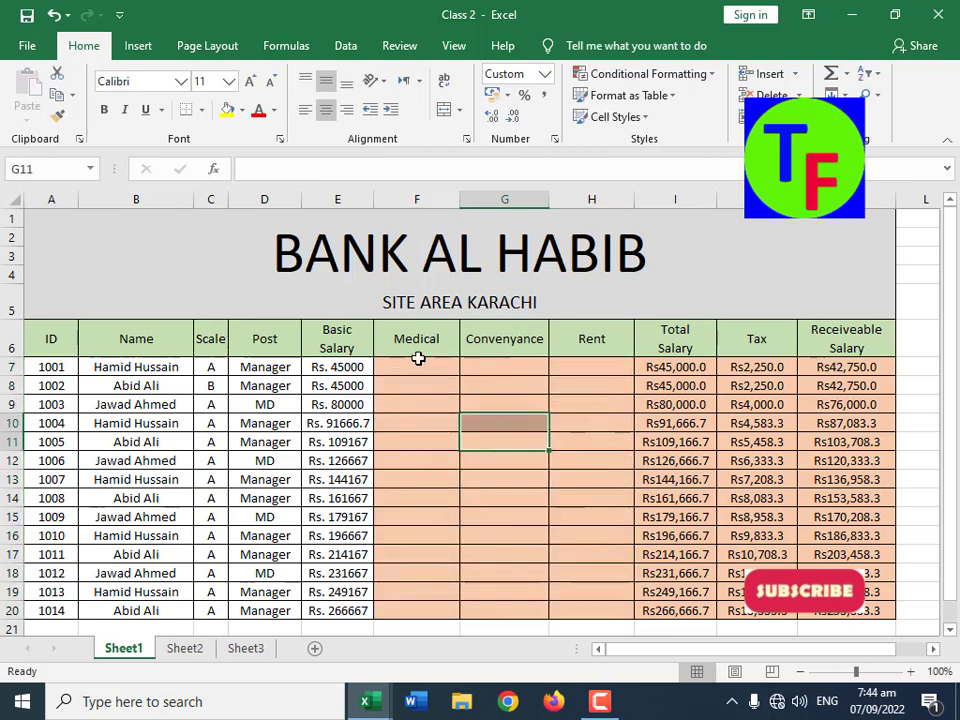
# Step: Enter an IF formula in Medical cell F7 that gives E7*50% when C7 equals "A" and E7*30% otherwise
pyautogui.click(418, 365)
pyautogui.write('=if(')
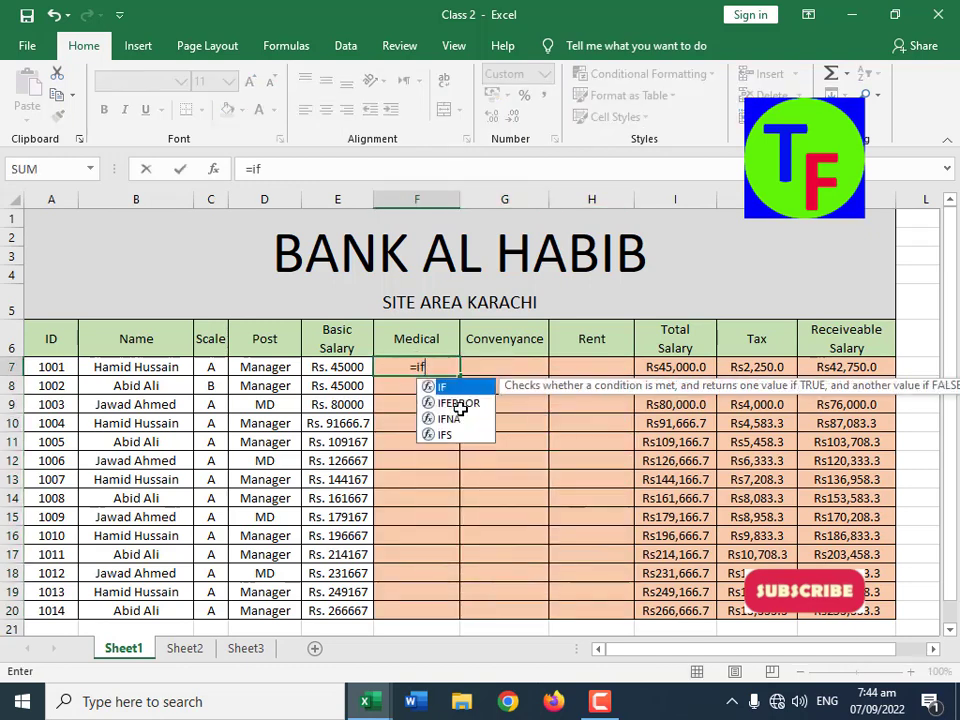
pyautogui.press('Left')
pyautogui.press('Left')
pyautogui.press('Left')
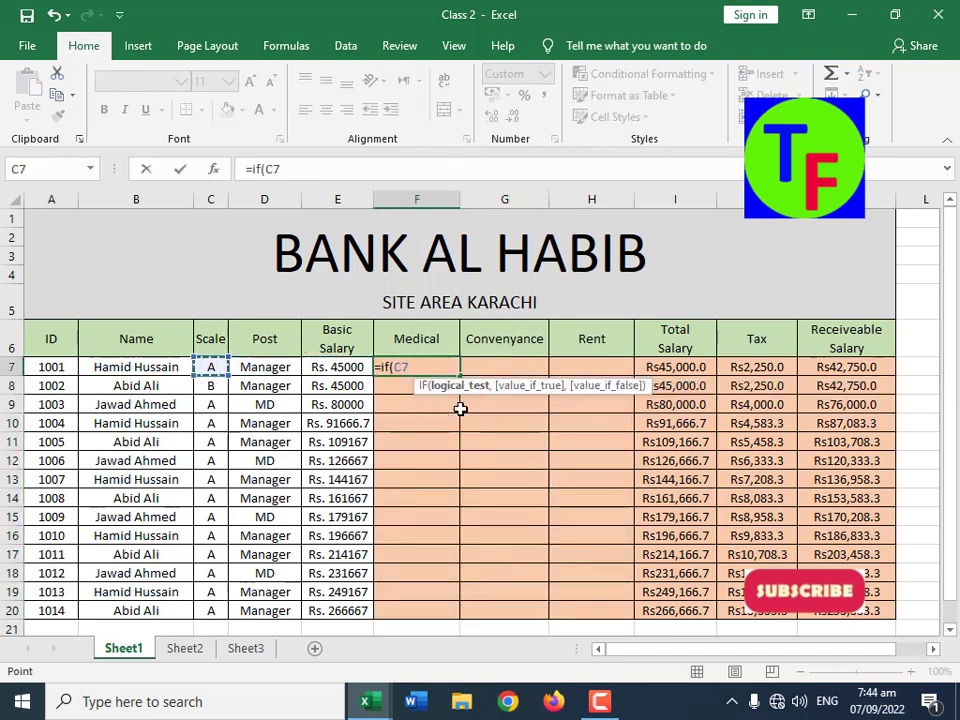
pyautogui.write('="A"')
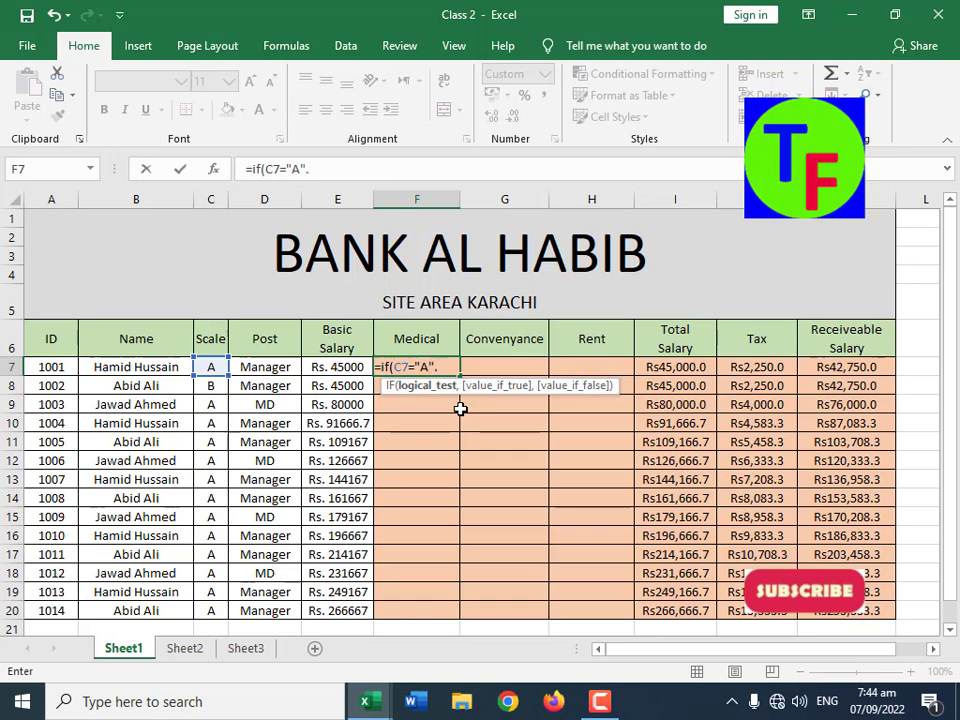
pyautogui.write(',')
pyautogui.press('Left')
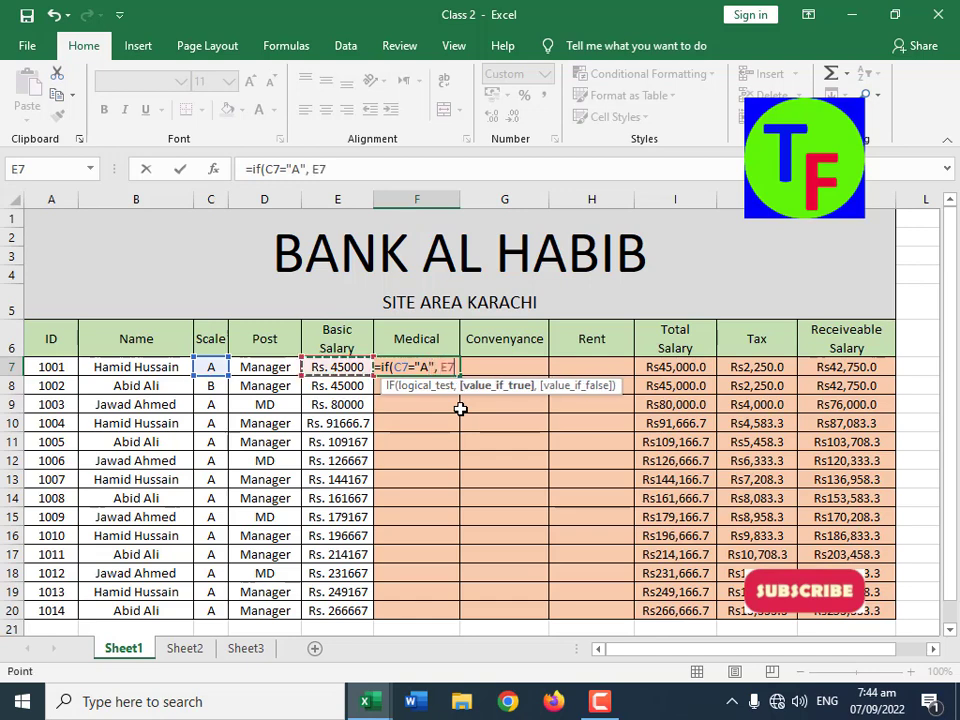
pyautogui.write('*50%')
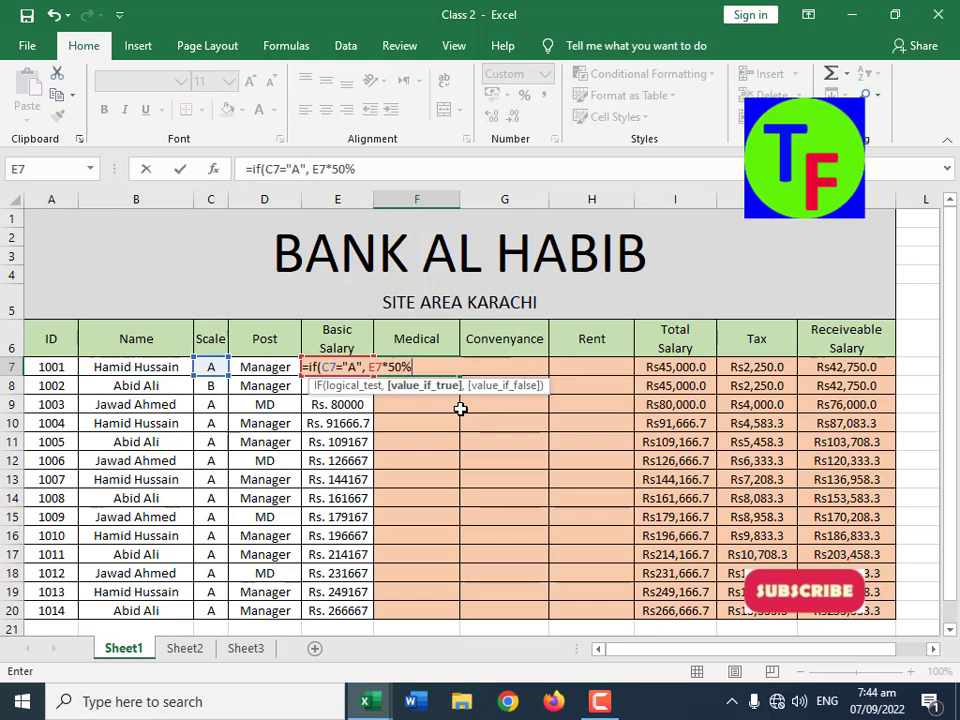
pyautogui.write(',')
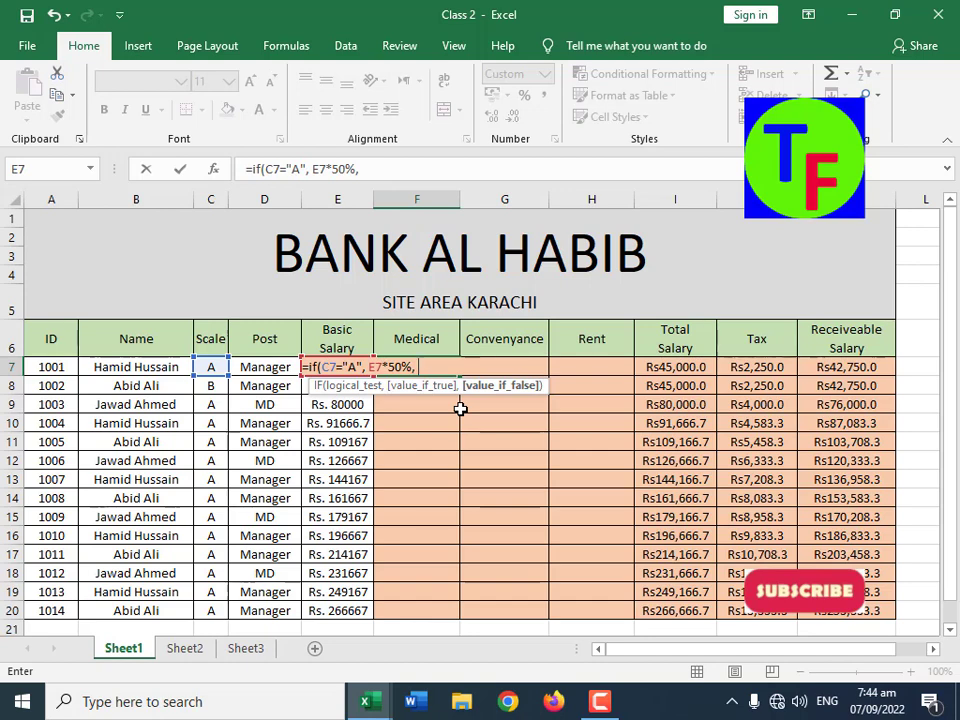
pyautogui.press('Left')
pyautogui.write('*30%')
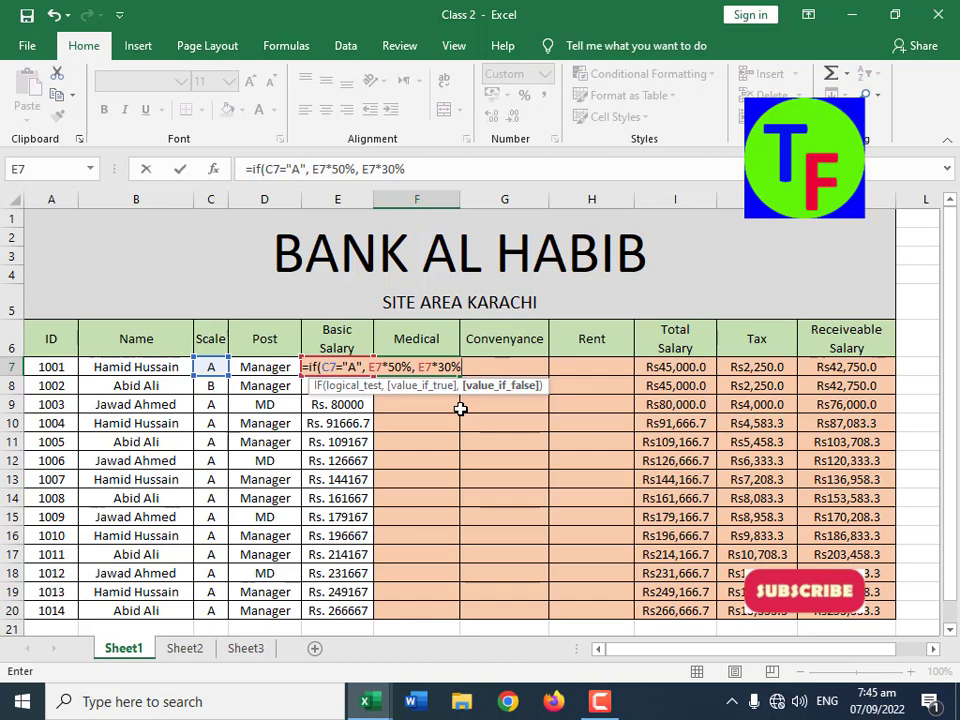
pyautogui.write(')')
pyautogui.press('Return')
pyautogui.press('Up')
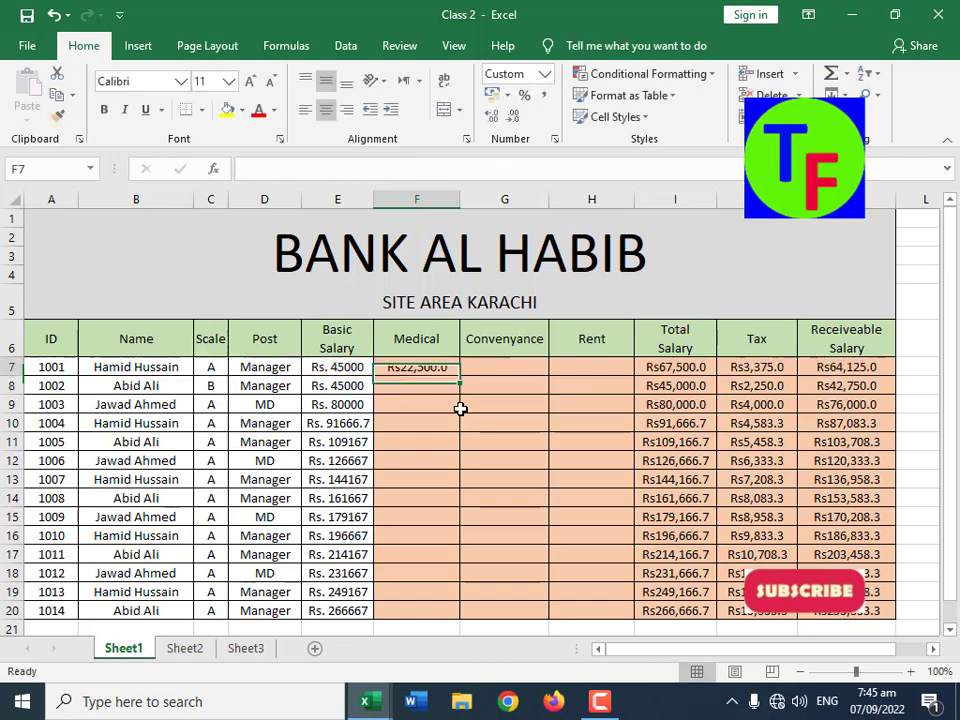
# Step: Fill the Medical formula from F7 into F8, and compare both results against their Basic Salary and Scale
pyautogui.moveTo(460, 377); pyautogui.dragTo(460, 408)
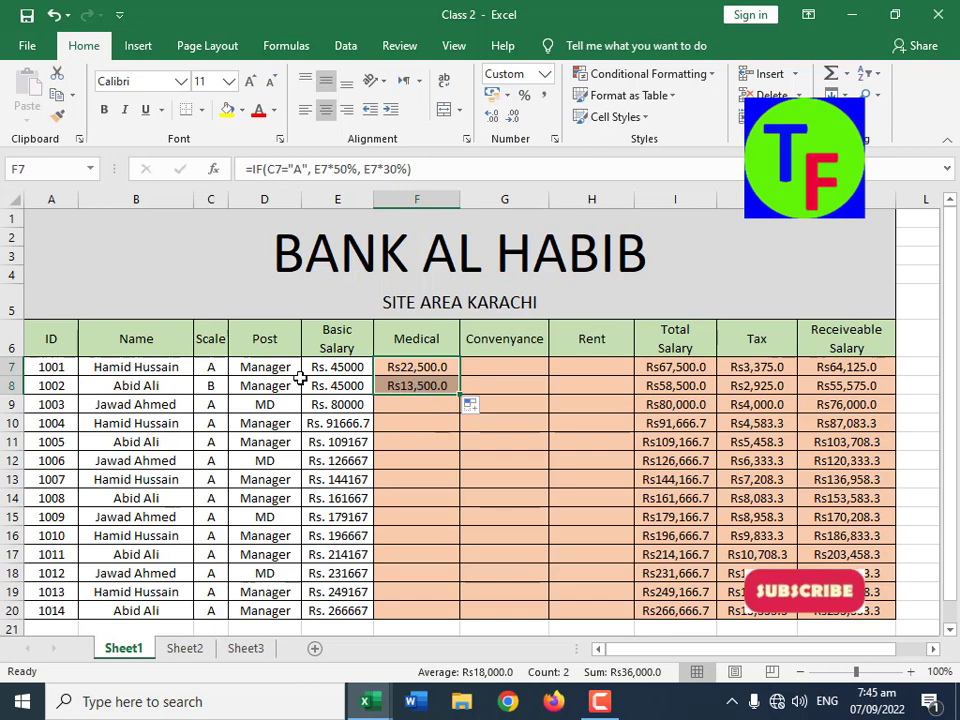
pyautogui.moveTo(342, 367); pyautogui.dragTo(342, 383)
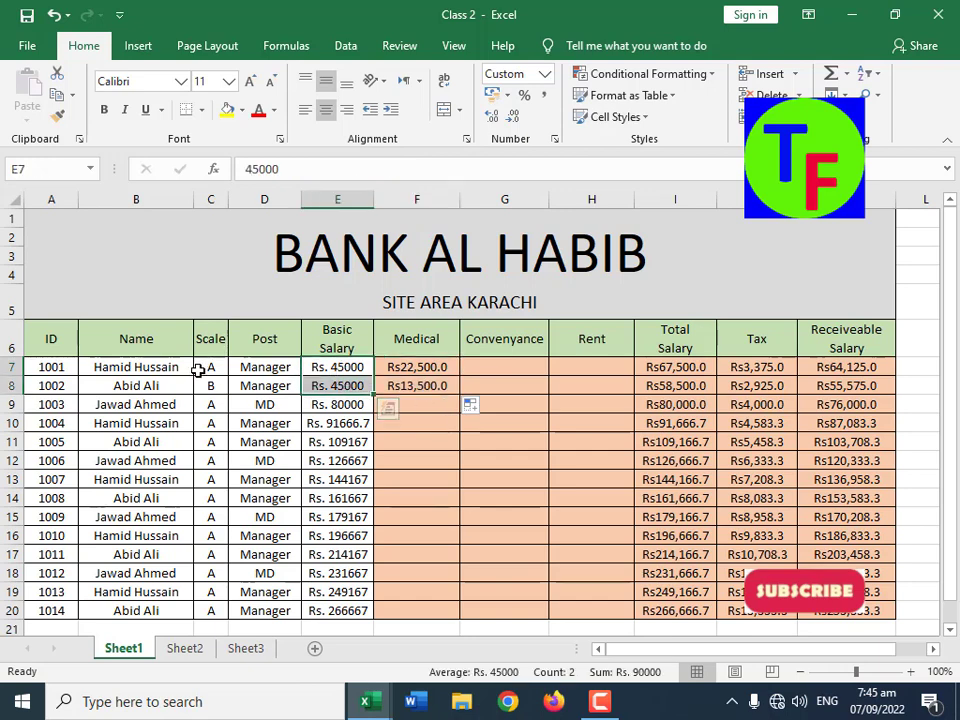
pyautogui.moveTo(208, 368); pyautogui.dragTo(214, 382)
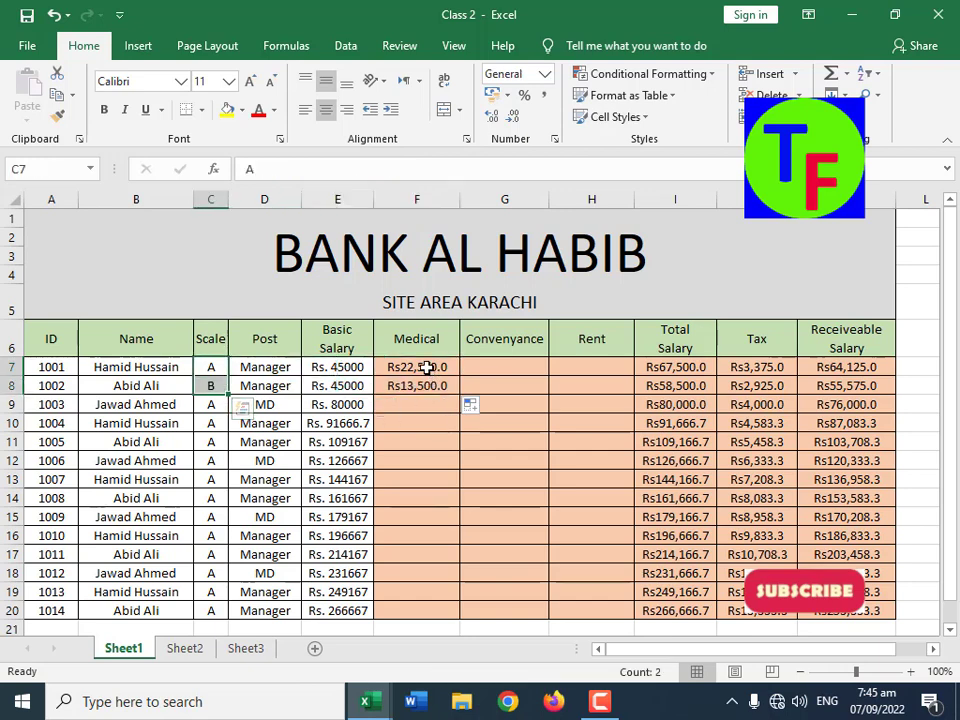
pyautogui.click(430, 369)
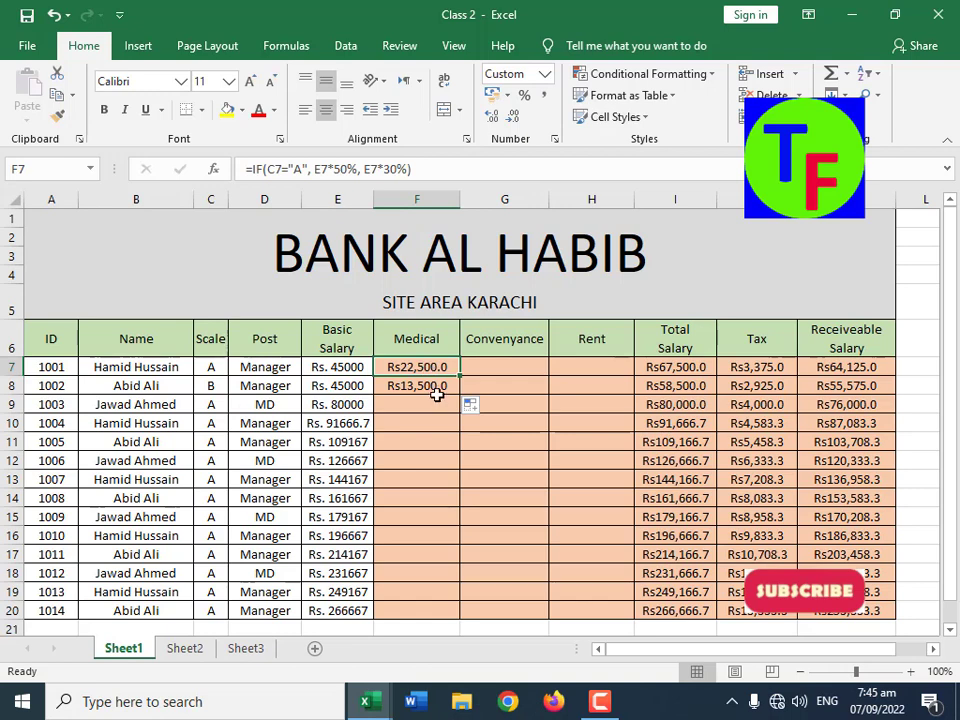
pyautogui.click(429, 387)
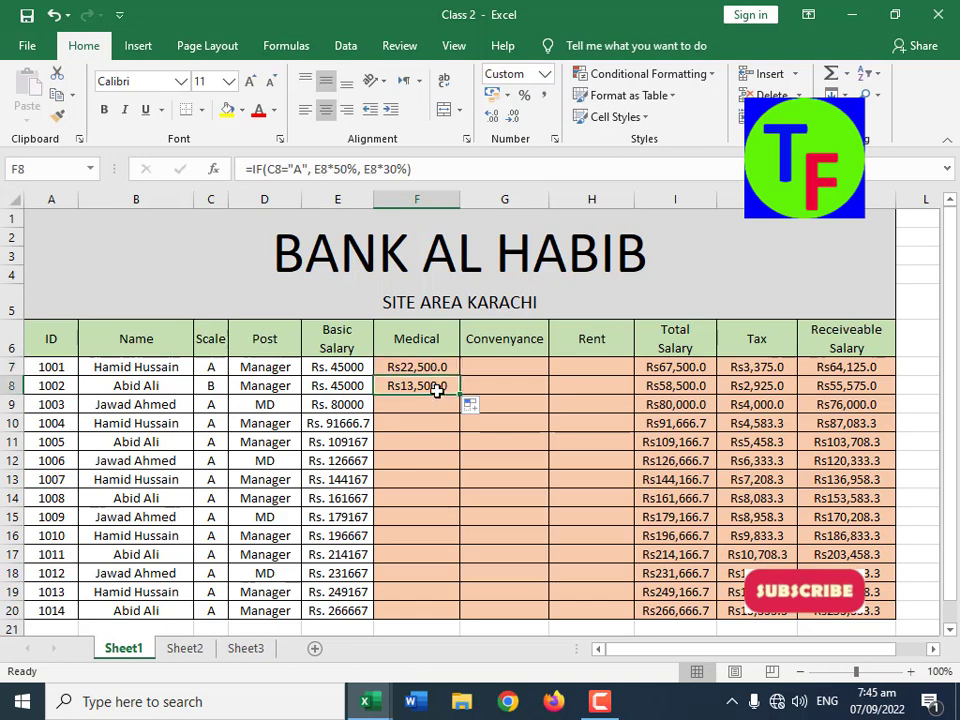
# Step: Change row 9 to Scale C, Post Manager and Basic Salary 45000
pyautogui.click(214, 406)
pyautogui.write('C')
pyautogui.press('Tab')
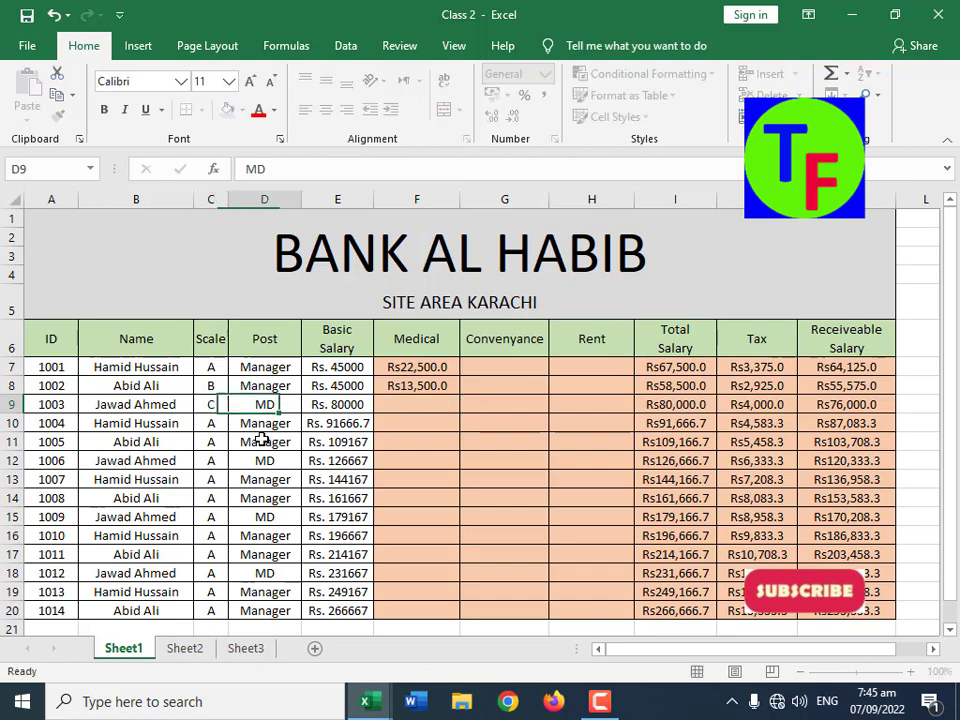
pyautogui.write('Manager')
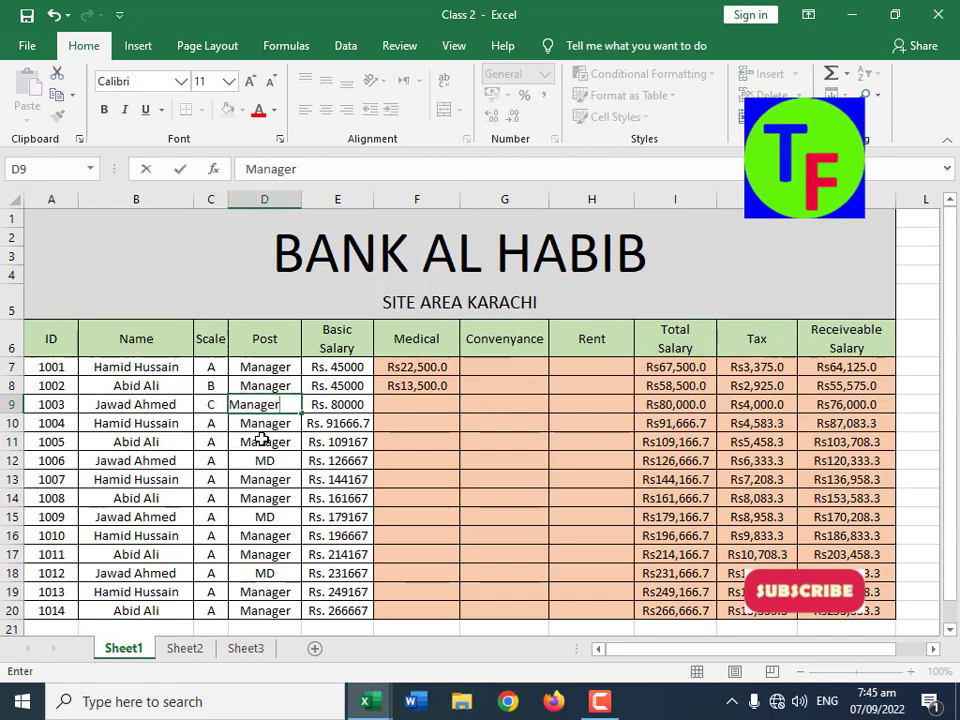
pyautogui.press('Tab')
pyautogui.write('45000')
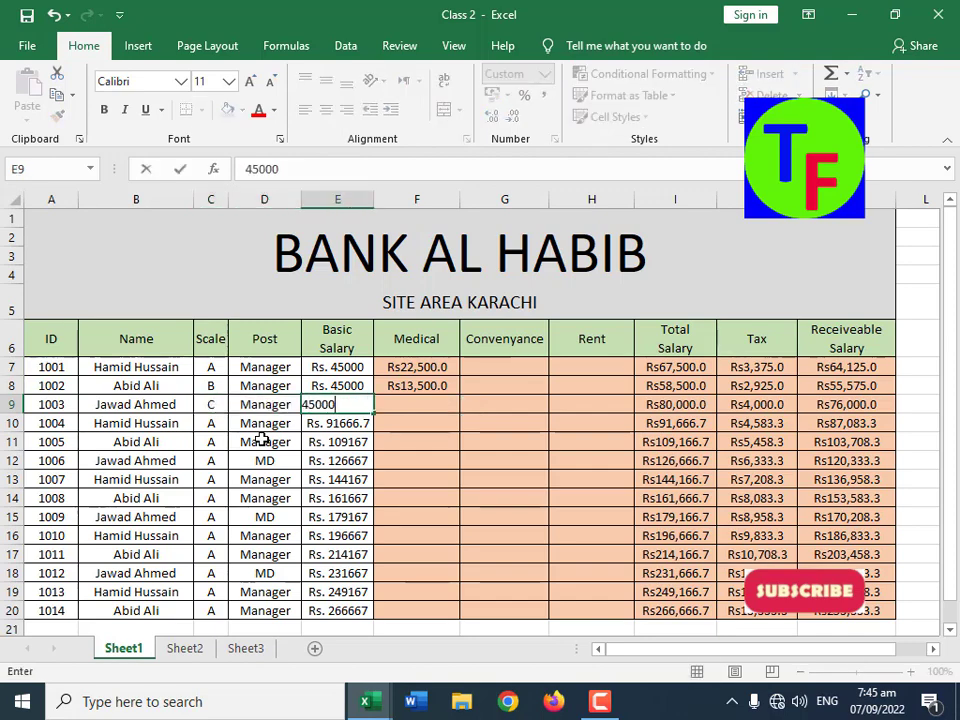
pyautogui.press('Tab')
# Step: Clear the two Medical formulas in F7:F8
pyautogui.press('Up')
pyautogui.press('Up')
pyautogui.hotkey('shift', 'Down')
pyautogui.press('Delete')
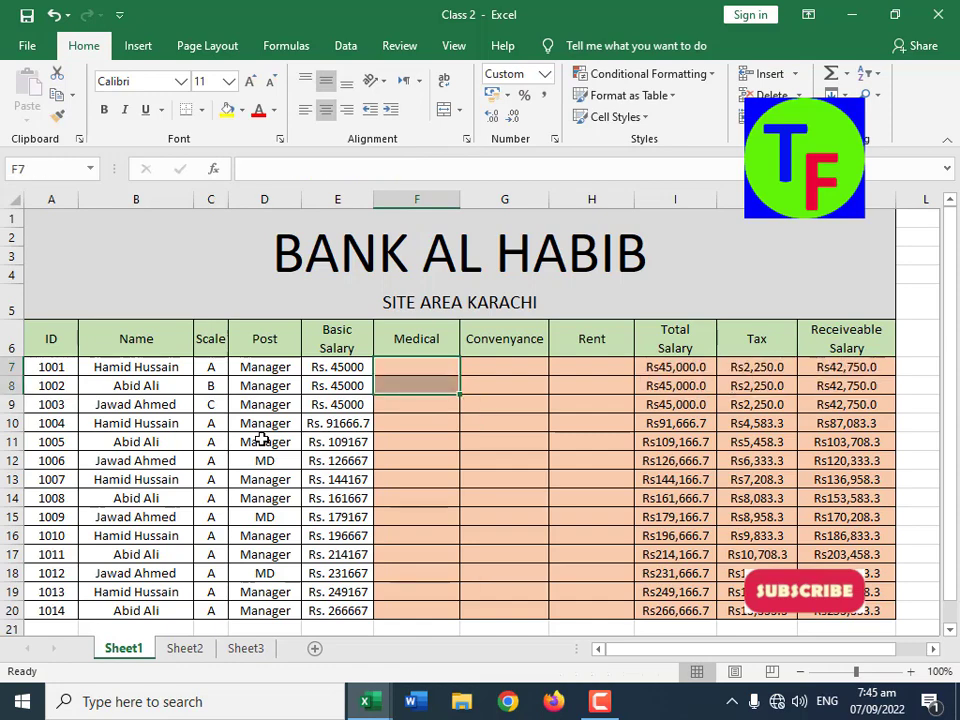
# Step: Begin a new IF formula in Medical cell F7 that gives E7*40% when C7 equals "A"
pyautogui.write('=if(')
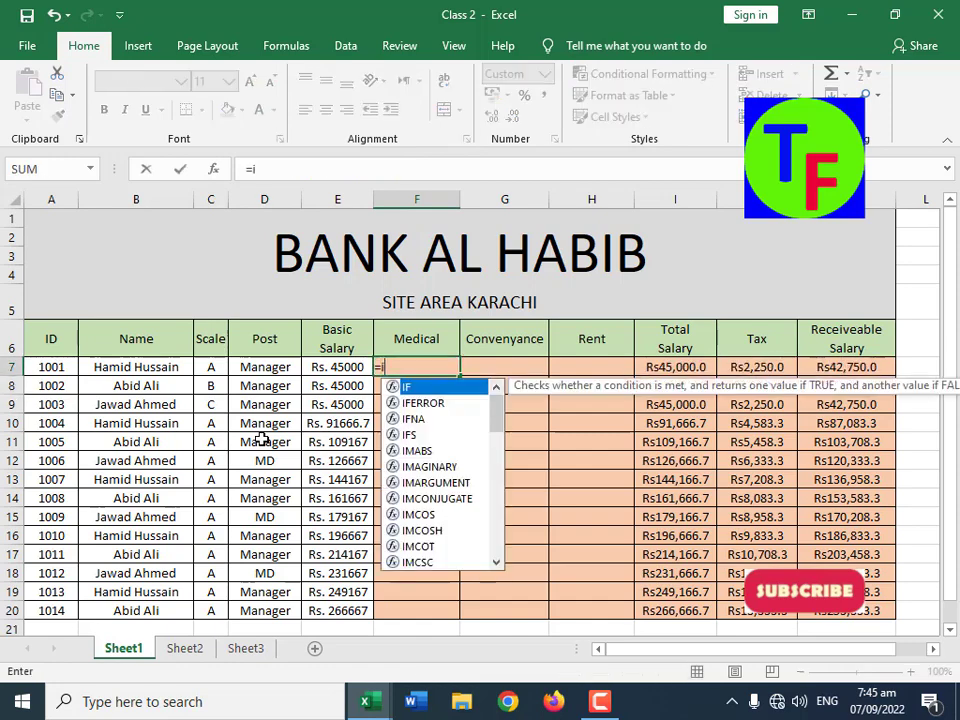
pyautogui.press('Left')
pyautogui.press('Left')
pyautogui.press('Left')
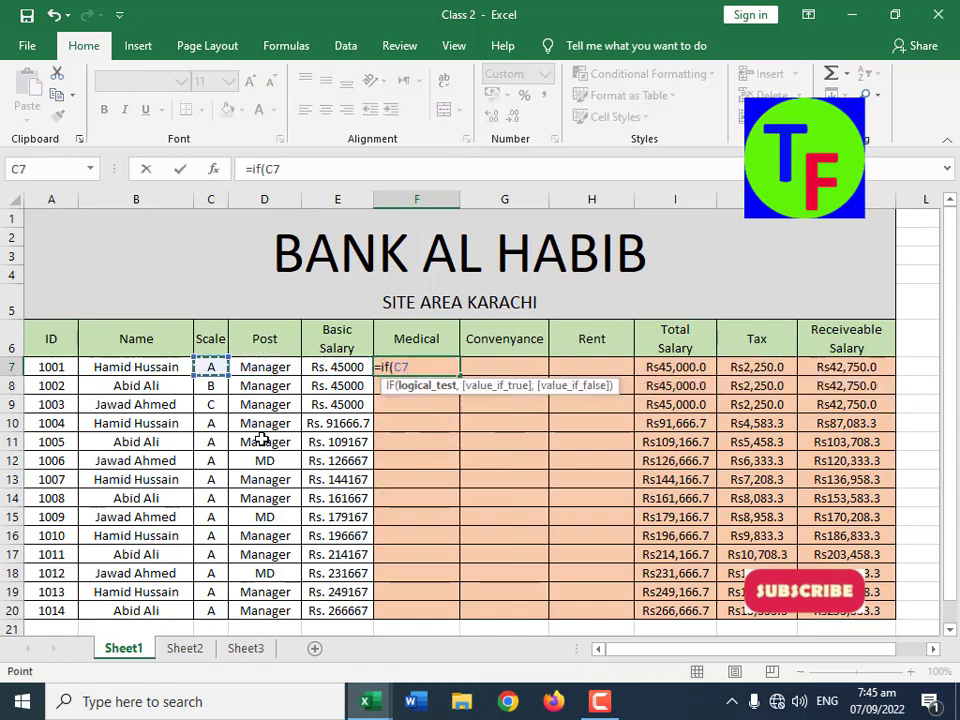
pyautogui.write('="A')
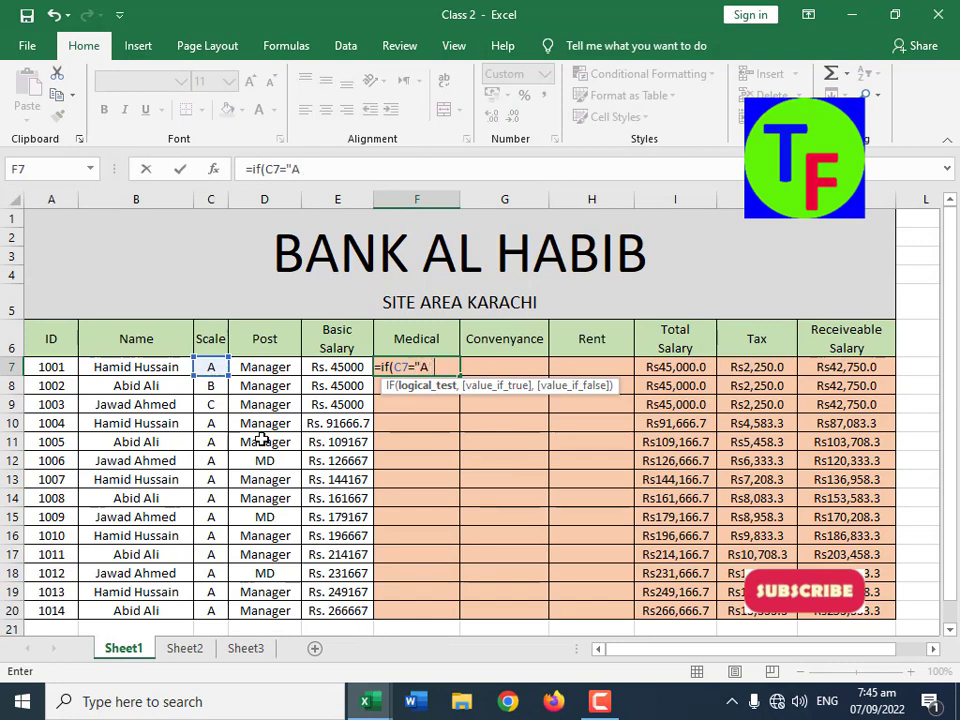
pyautogui.write('",",')
pyautogui.press('Left')
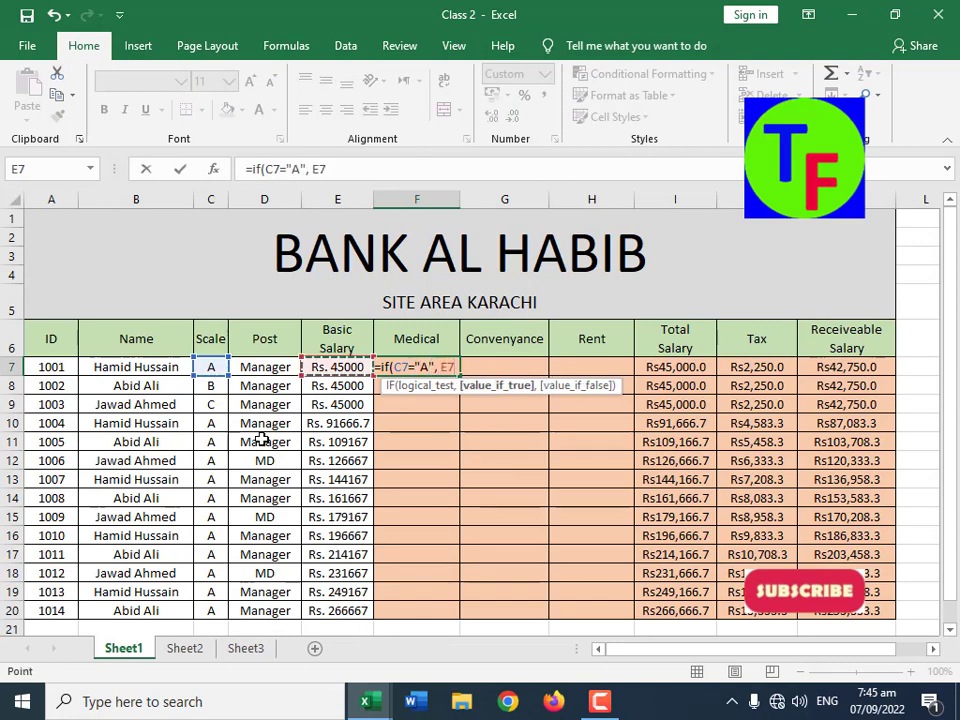
pyautogui.write('*40%,')
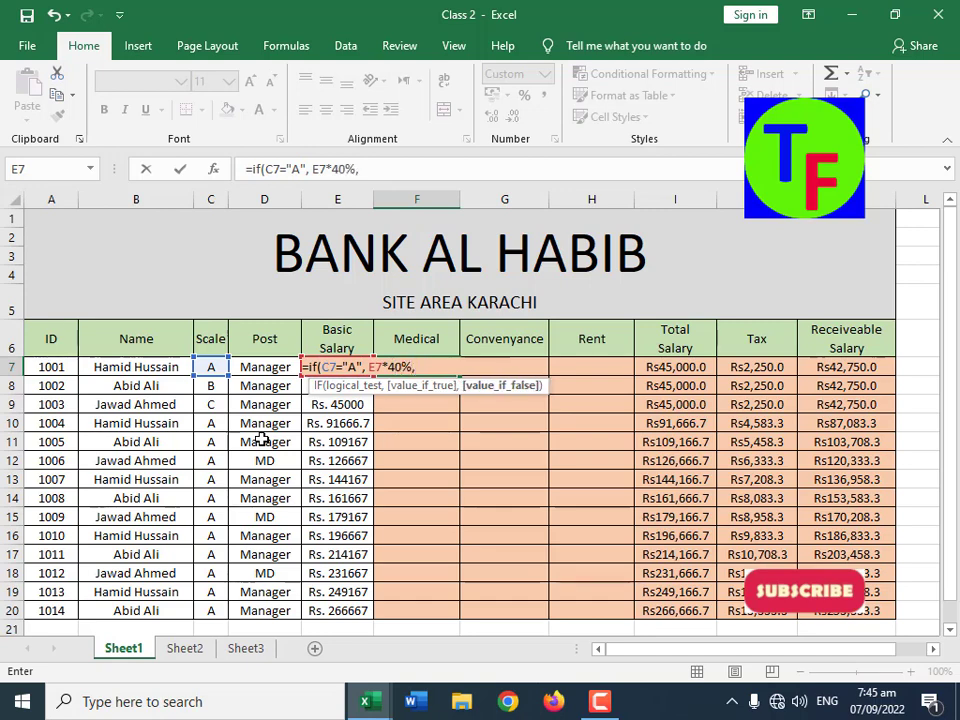
pyautogui.write(' if(')
# Step: Nest a second IF in the F7 formula that gives E7*30% when C7 equals "B"
pyautogui.press('Left')
pyautogui.press('Left')
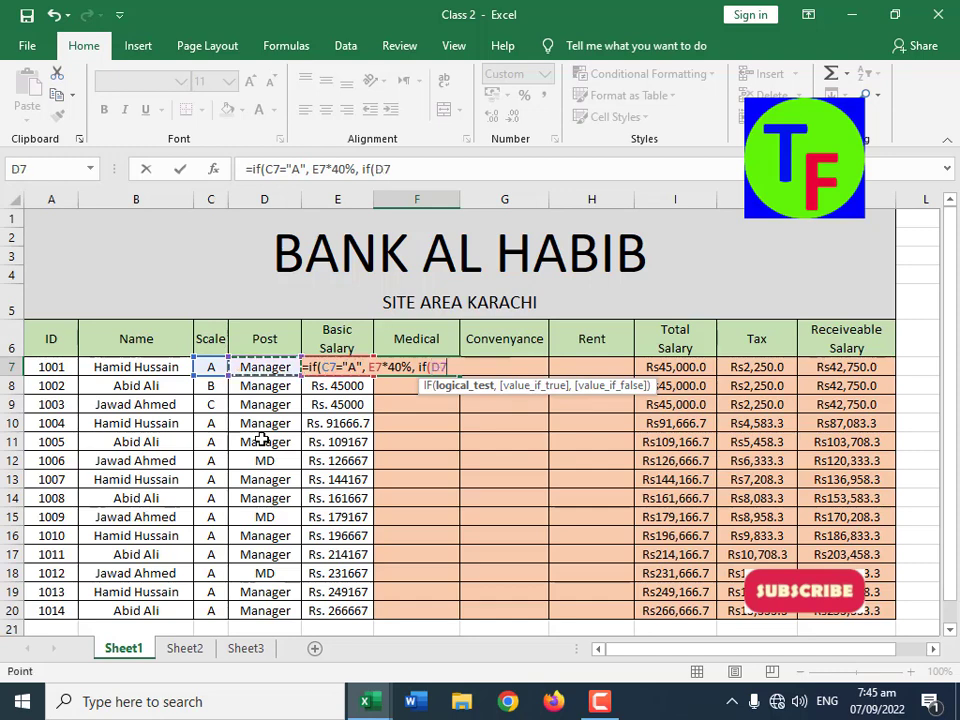
pyautogui.press('Left')
pyautogui.write('="B')
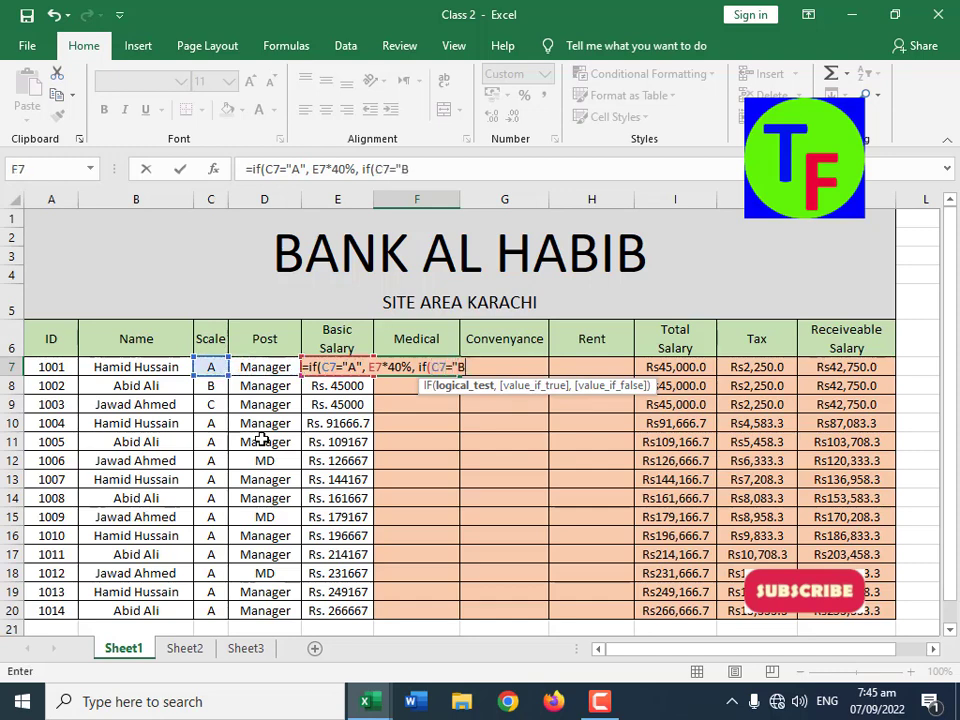
pyautogui.write('",')
pyautogui.press('Left')
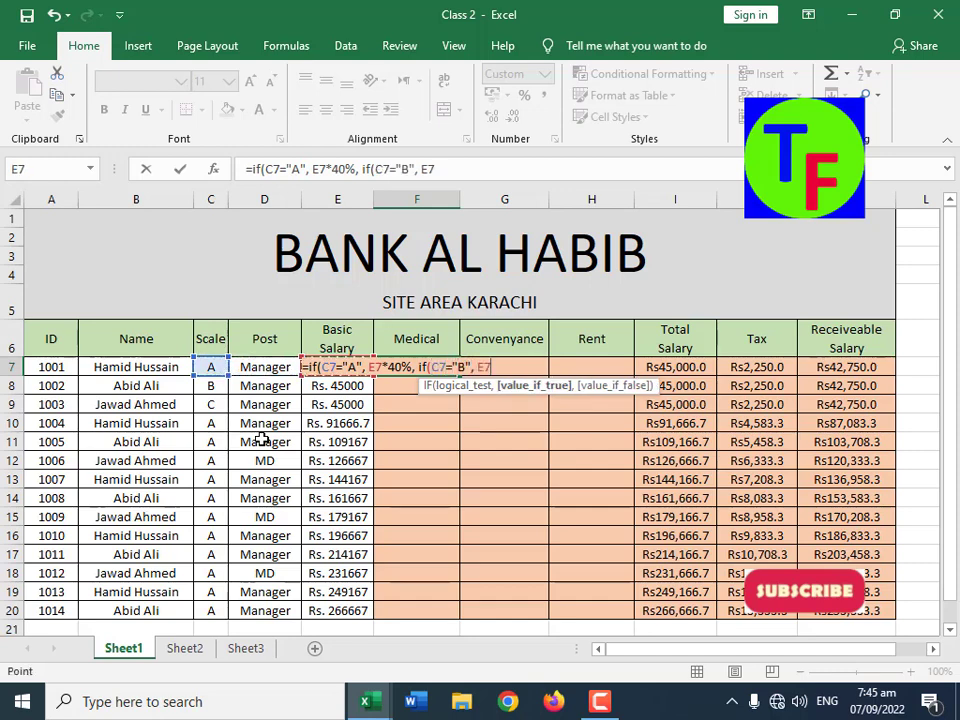
pyautogui.write('*30%,')
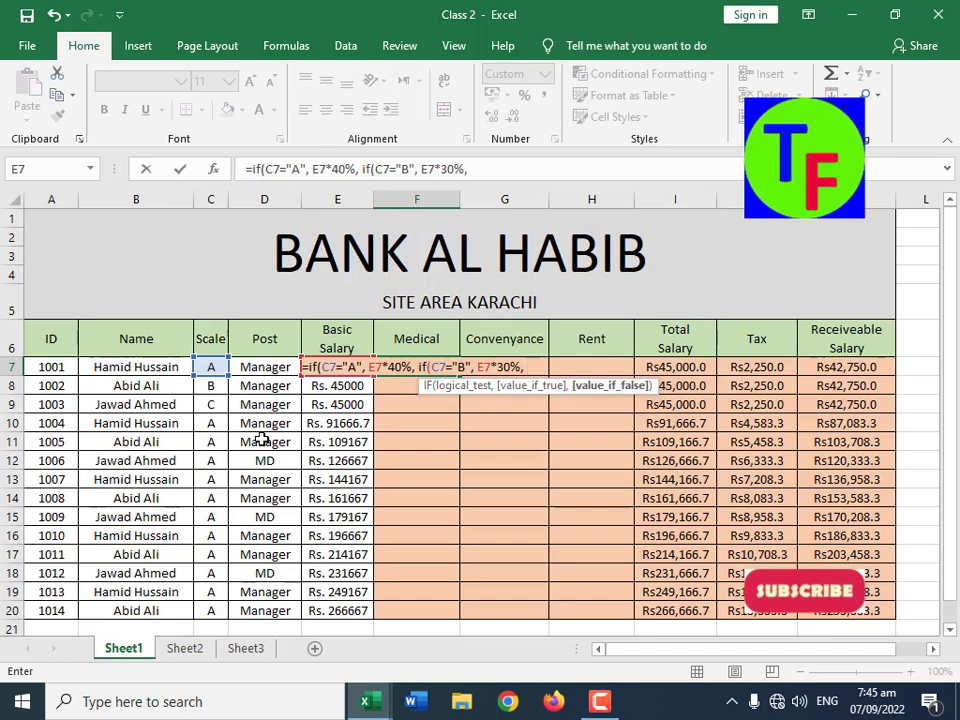
# Step: Complete the nested F7 formula with E7*20% for any other scale, and fill it down to F20
pyautogui.write('E7')
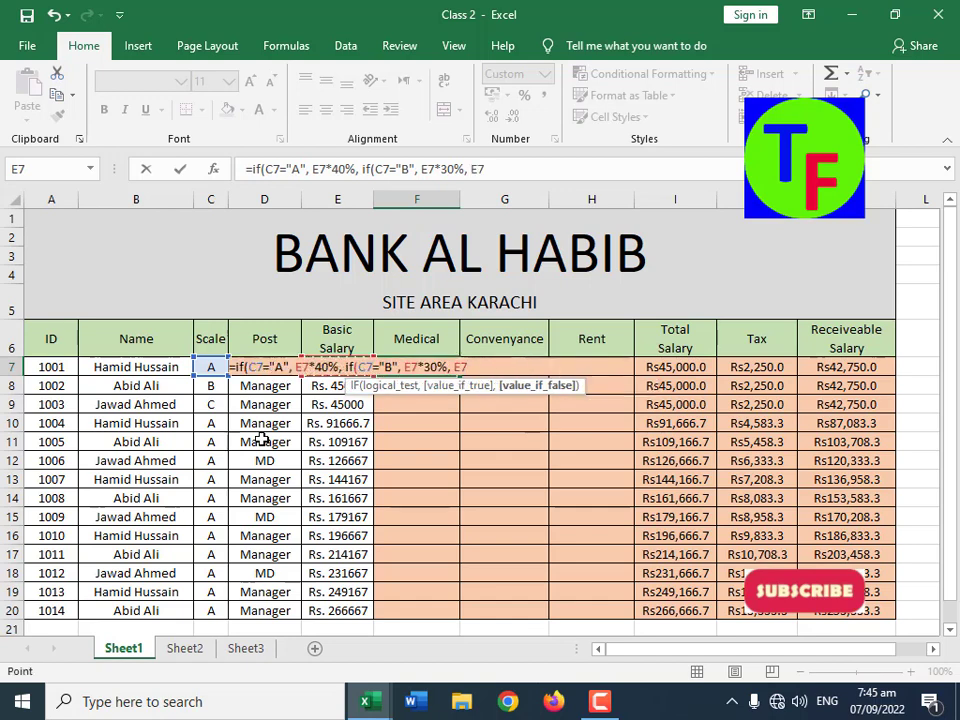
pyautogui.write('*20%))')
pyautogui.press('Return')
pyautogui.press('Up')
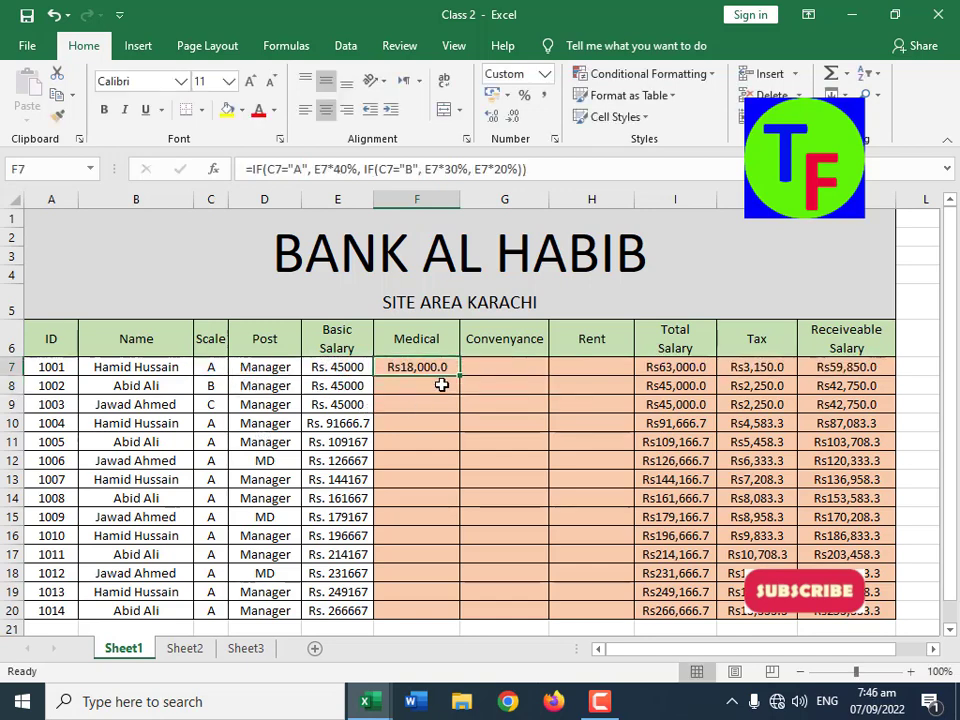
pyautogui.moveTo(459, 375); pyautogui.dragTo(439, 617)
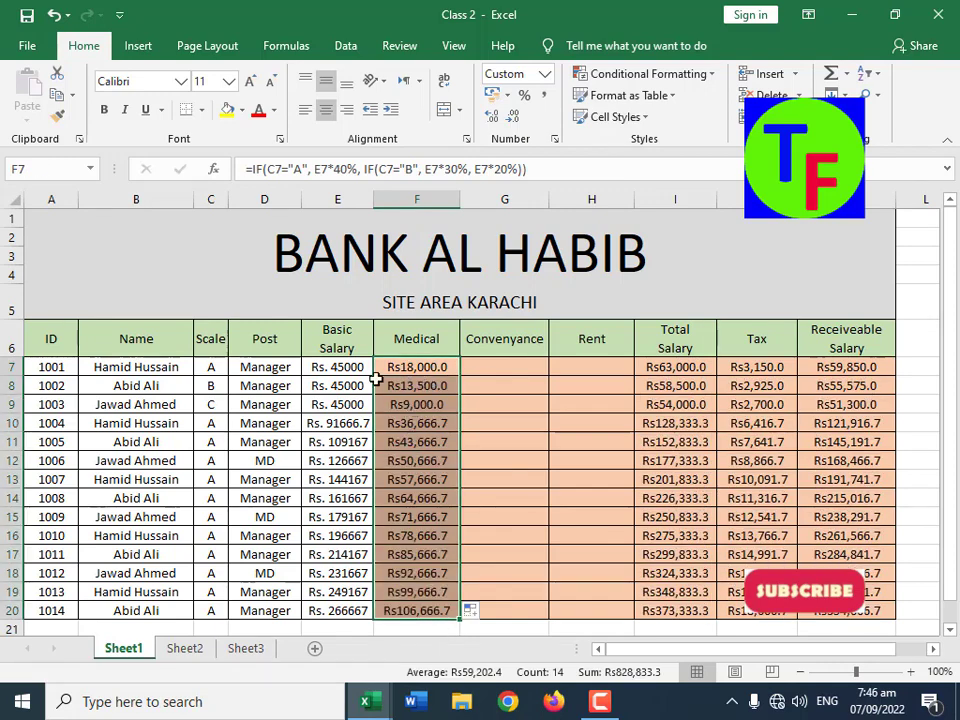
pyautogui.moveTo(340, 367); pyautogui.dragTo(330, 402)
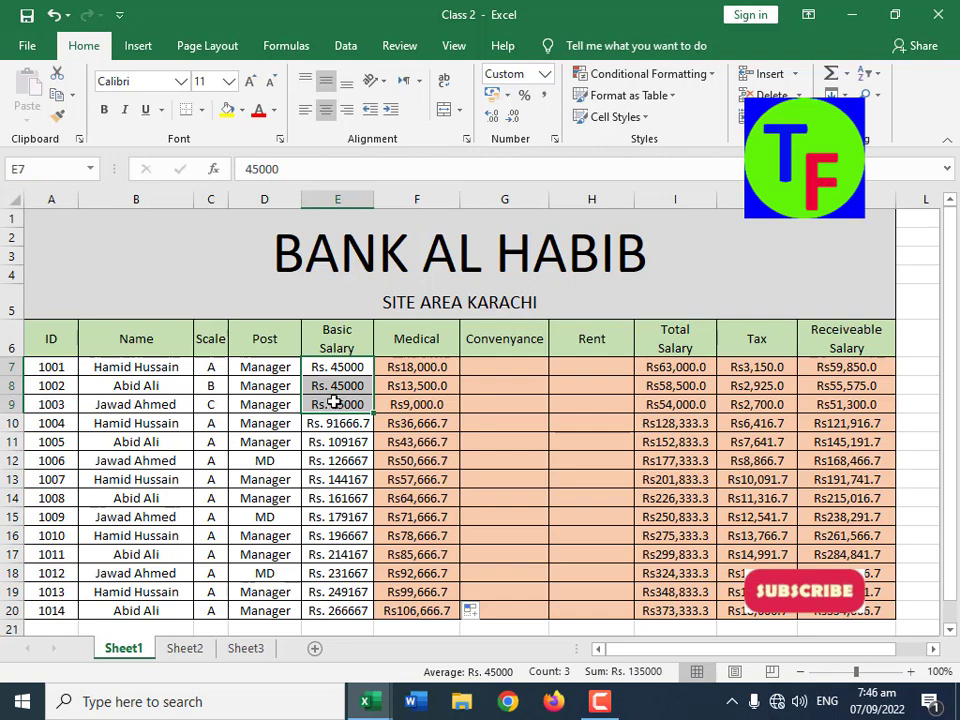
pyautogui.moveTo(211, 367); pyautogui.dragTo(213, 404)
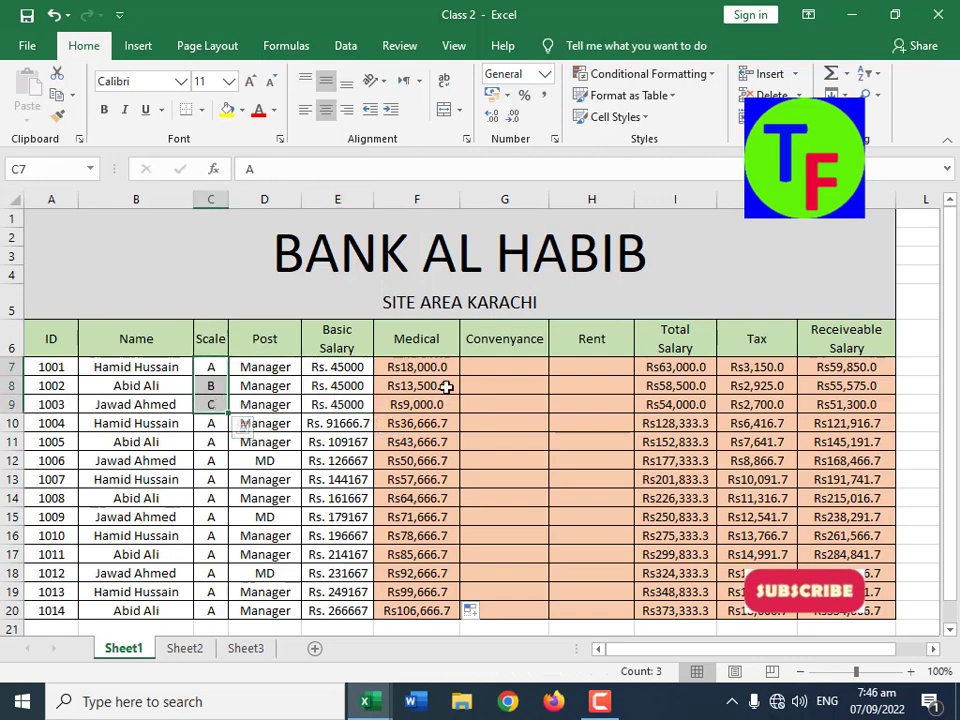
pyautogui.moveTo(429, 368); pyautogui.dragTo(427, 404)
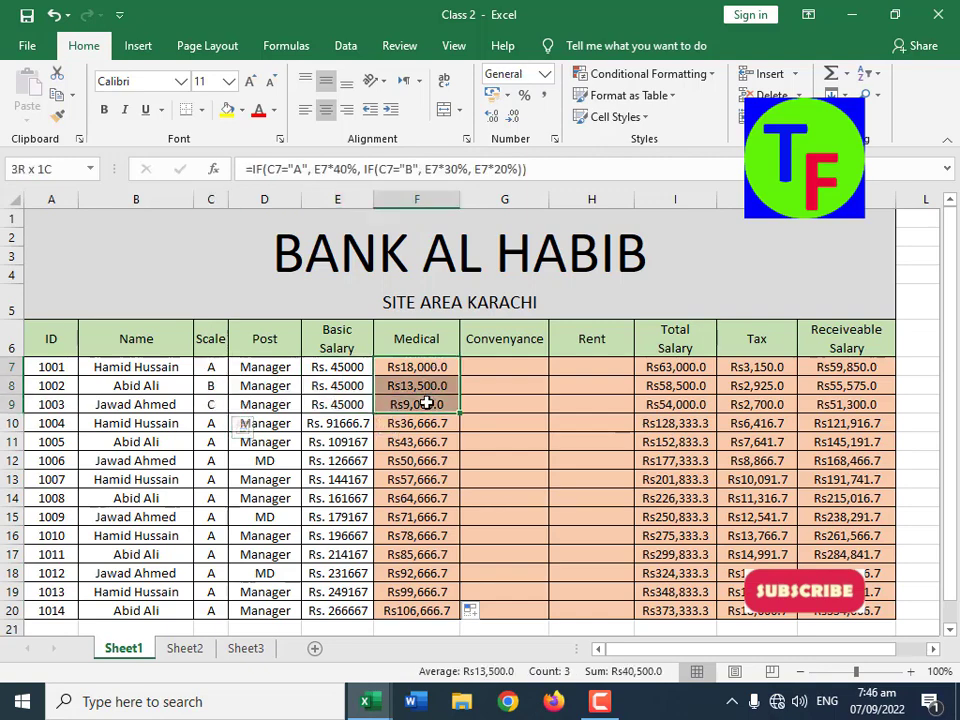
# Step: Change the scale to A for employees 1002 and 1003 in cells C8 and C9
pyautogui.click(210, 386)
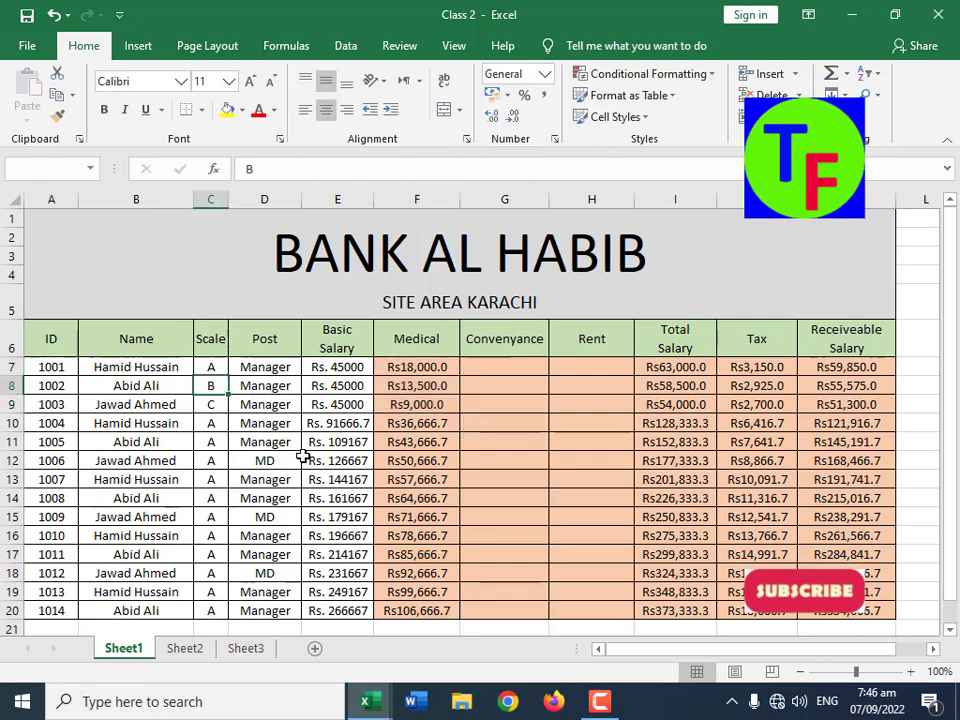
pyautogui.press('Escape')
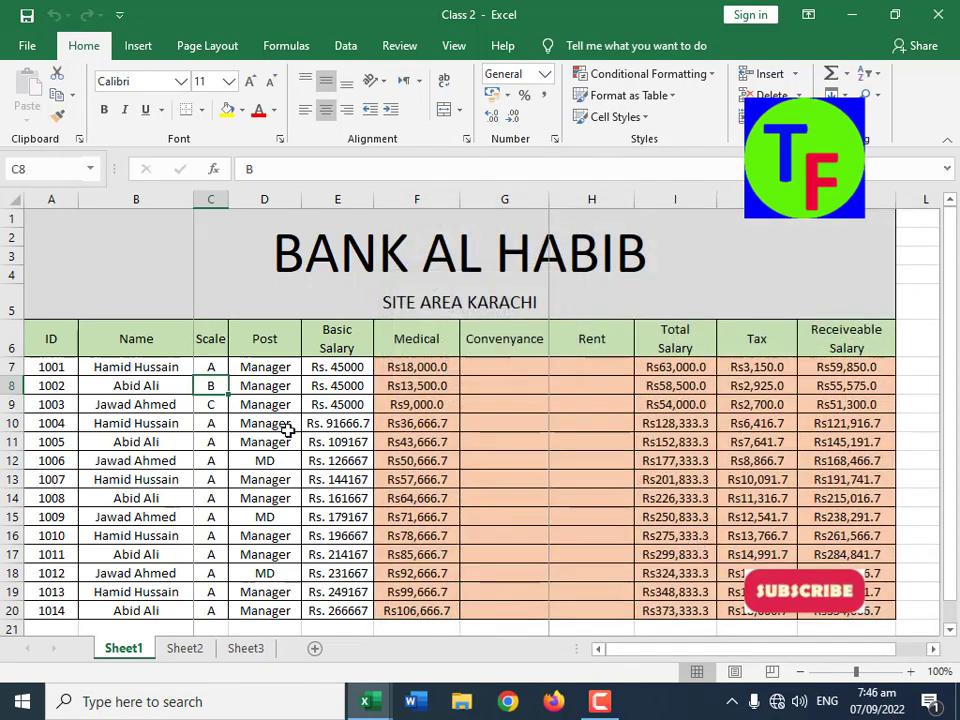
pyautogui.write('A')
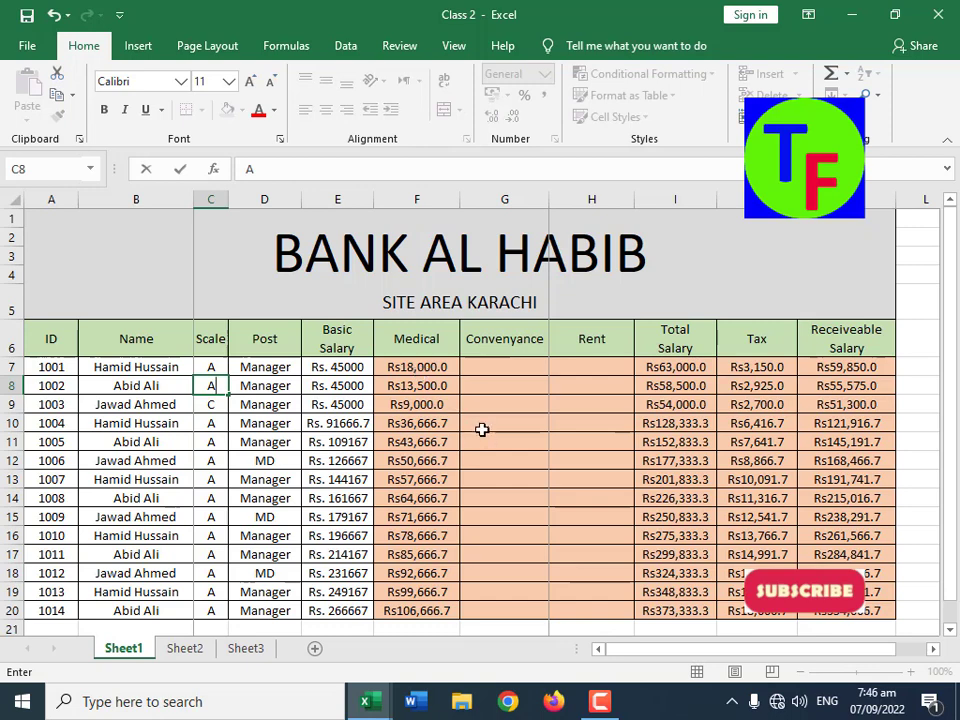
pyautogui.press('Return')
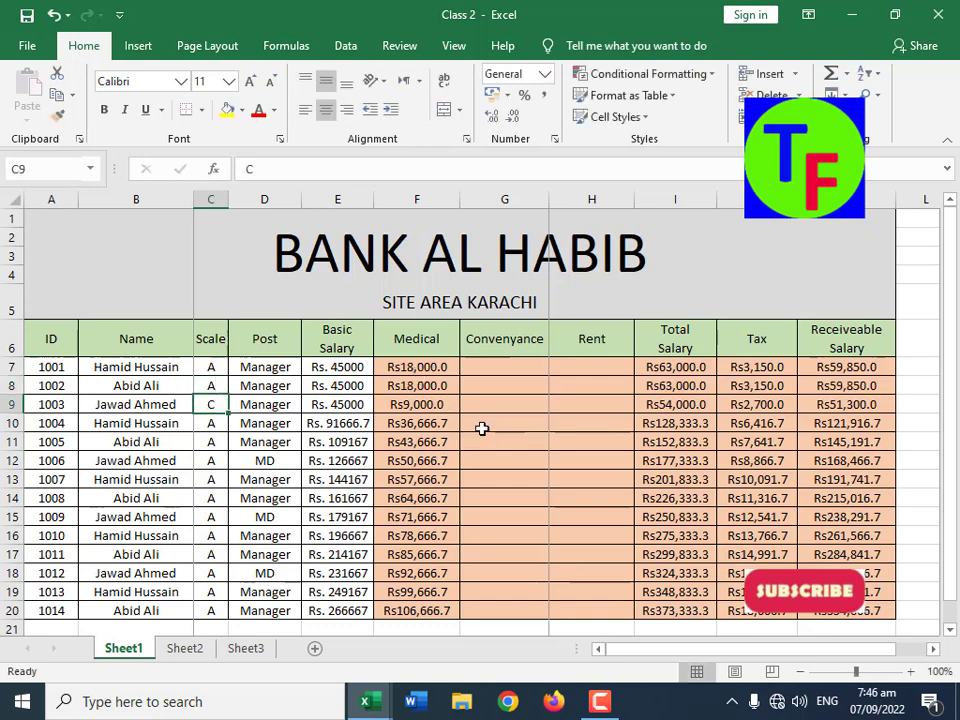
pyautogui.write('A')
pyautogui.press('Return')
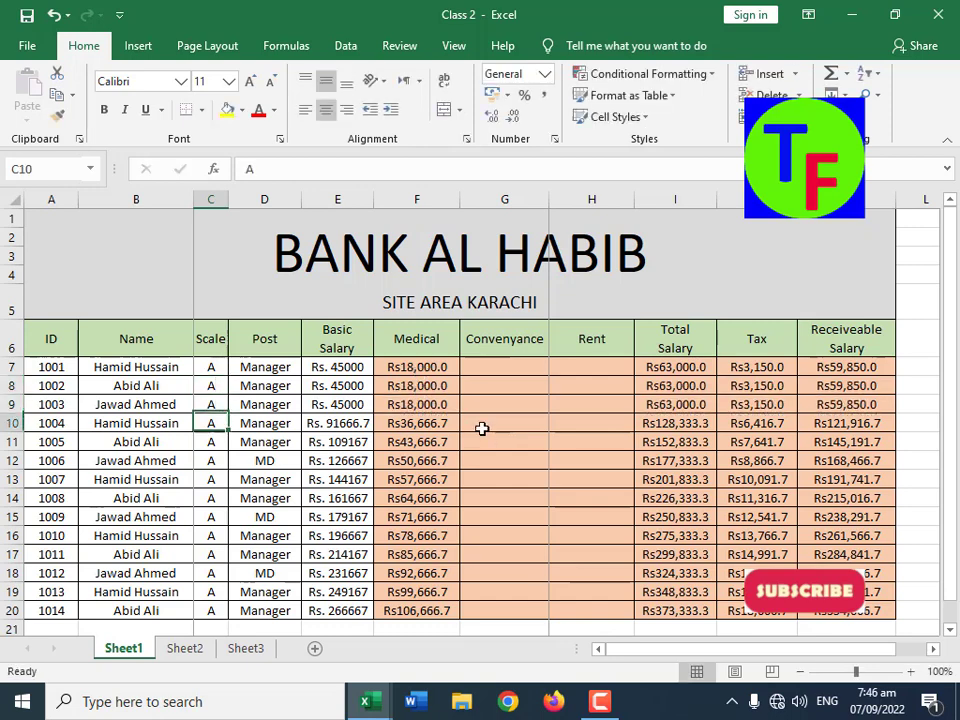
pyautogui.press('Up')
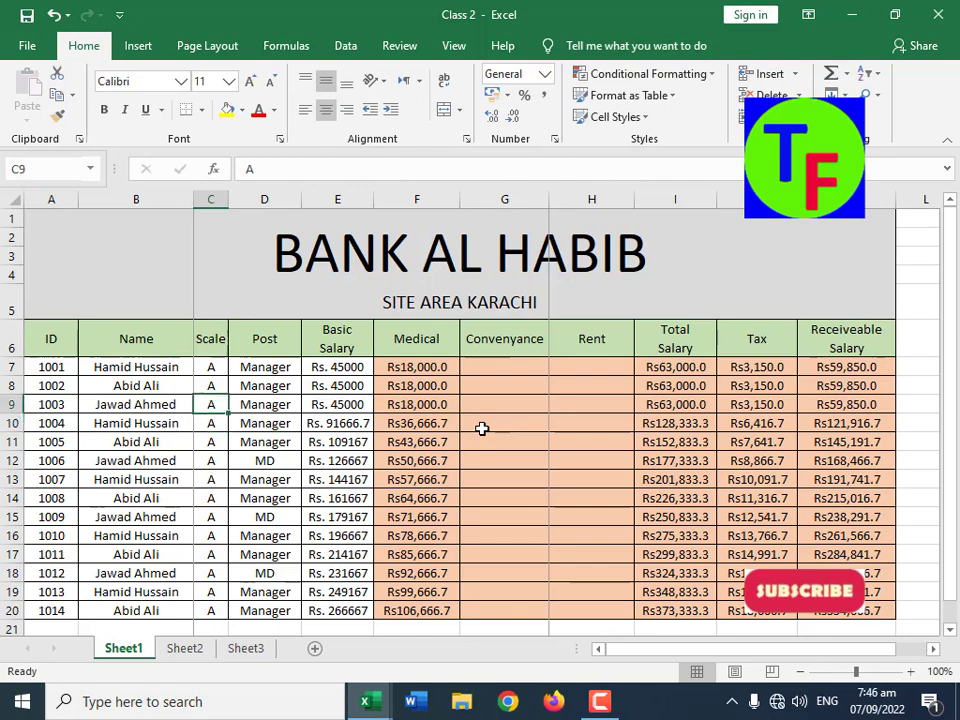
pyautogui.click(512, 376)
pyautogui.click(507, 360)
pyautogui.click(587, 366)
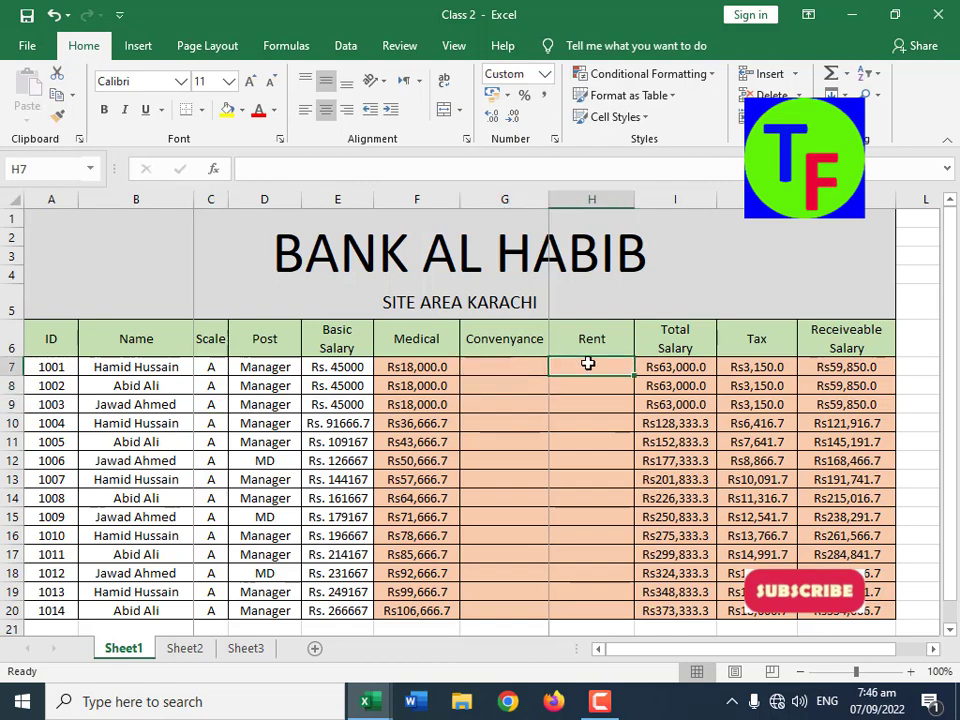
pyautogui.click(758, 368)
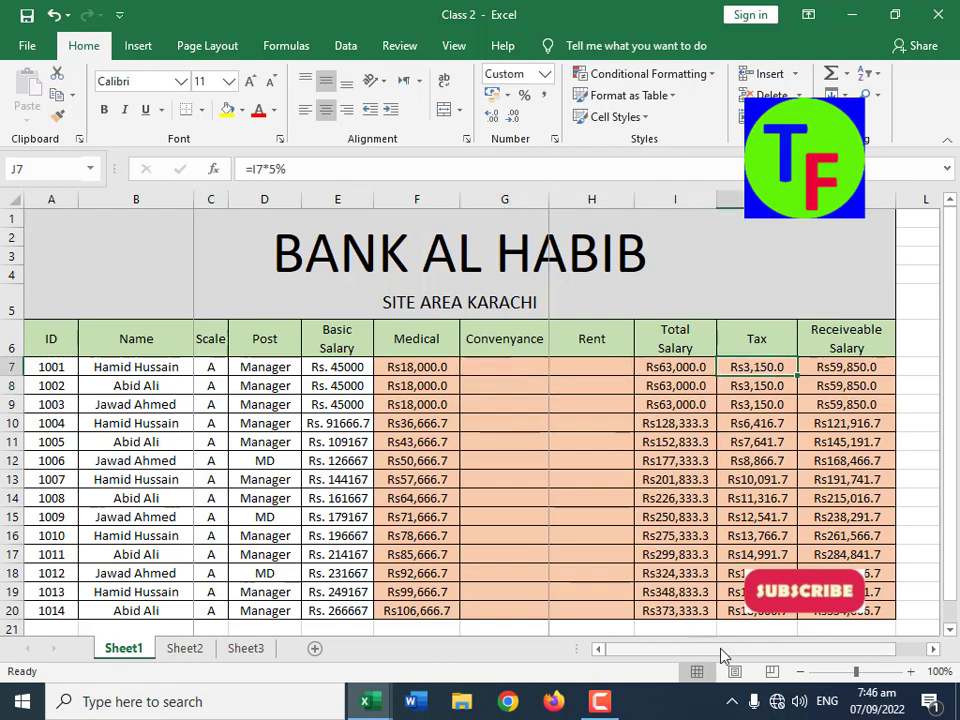
pyautogui.moveTo(720, 650); pyautogui.dragTo(745, 651)
pyautogui.scroll(-2, 733, 500)
pyautogui.scroll(2, 733, 497)
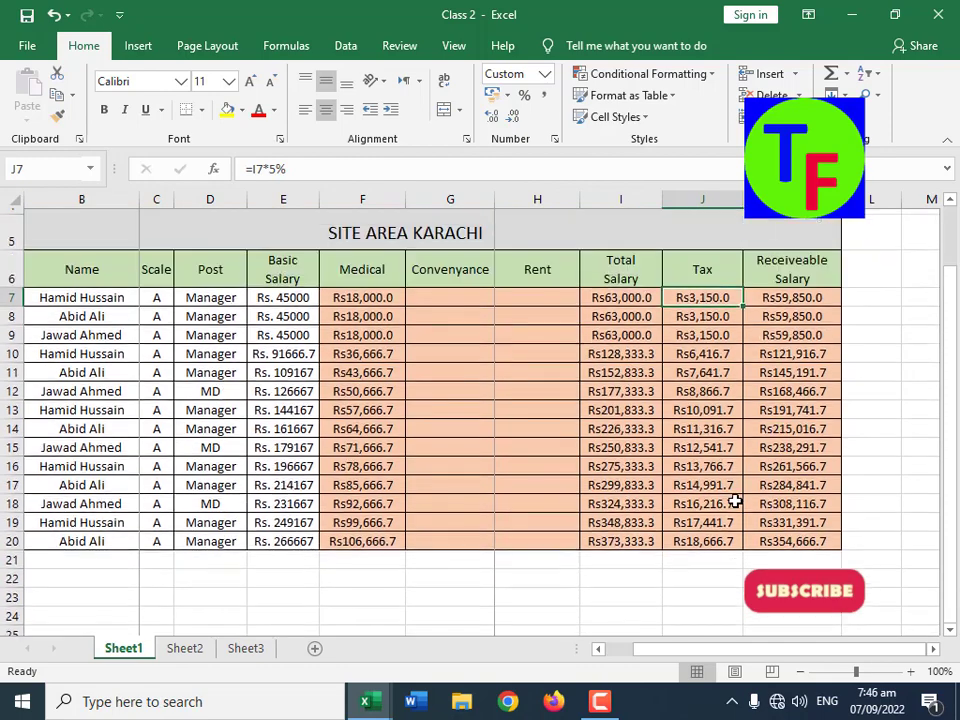
# Step: Copy the nested IF expression from Medical cell F7 into Convenyance cell G7, keeping its references, and prefix it with an equals sign
pyautogui.click(395, 369)
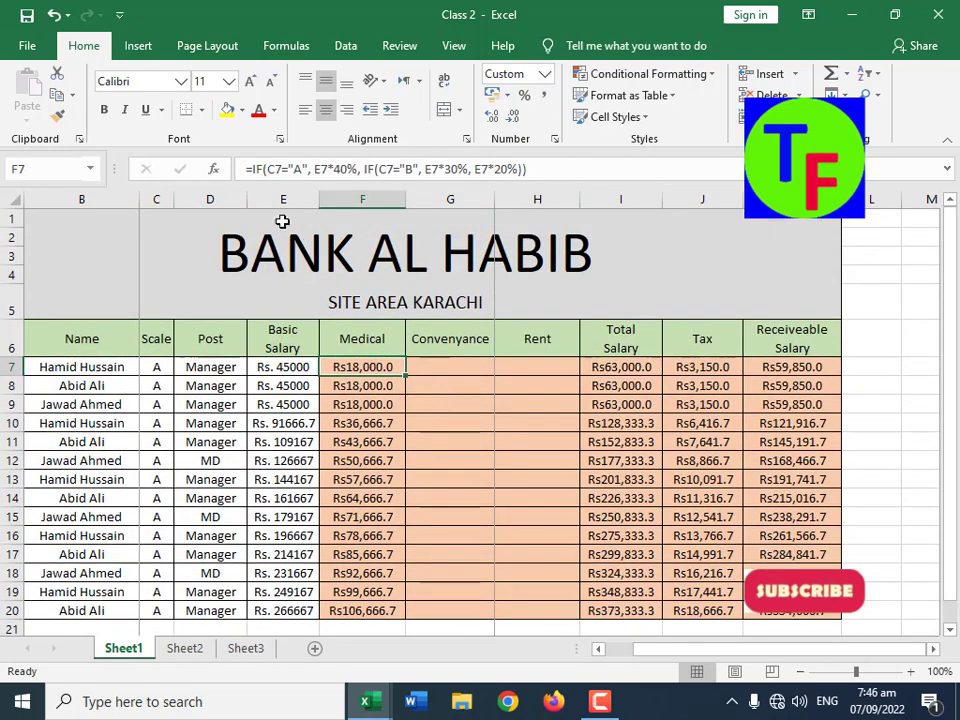
pyautogui.moveTo(252, 170); pyautogui.dragTo(546, 170)
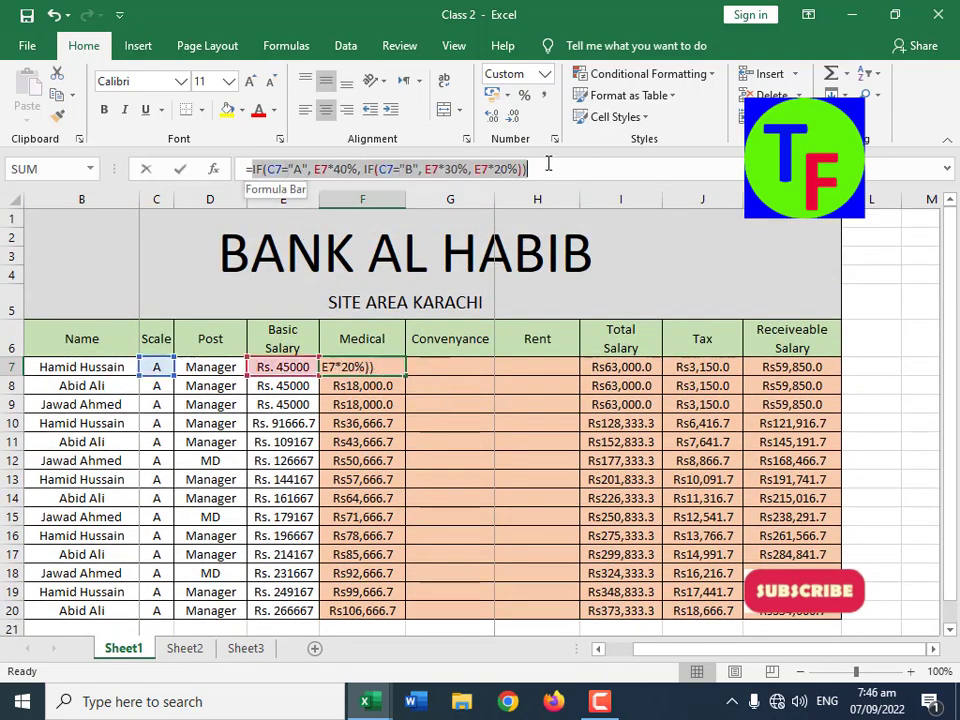
pyautogui.hotkey('ctrl', 'c')
pyautogui.press('Escape')
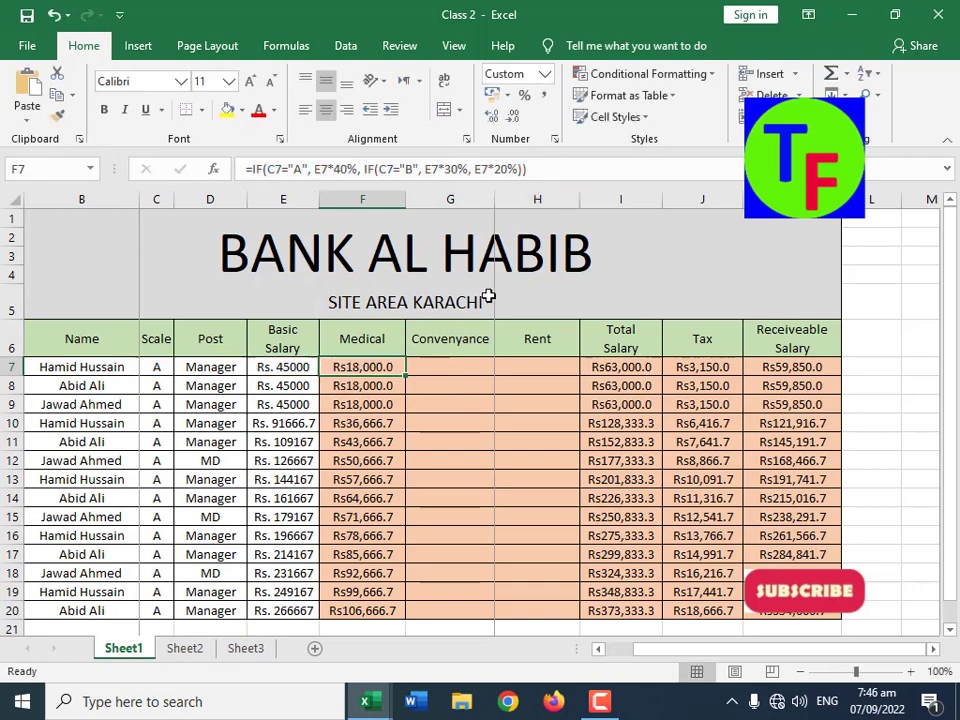
pyautogui.click(456, 368)
pyautogui.hotkey('ctrl', 'v')
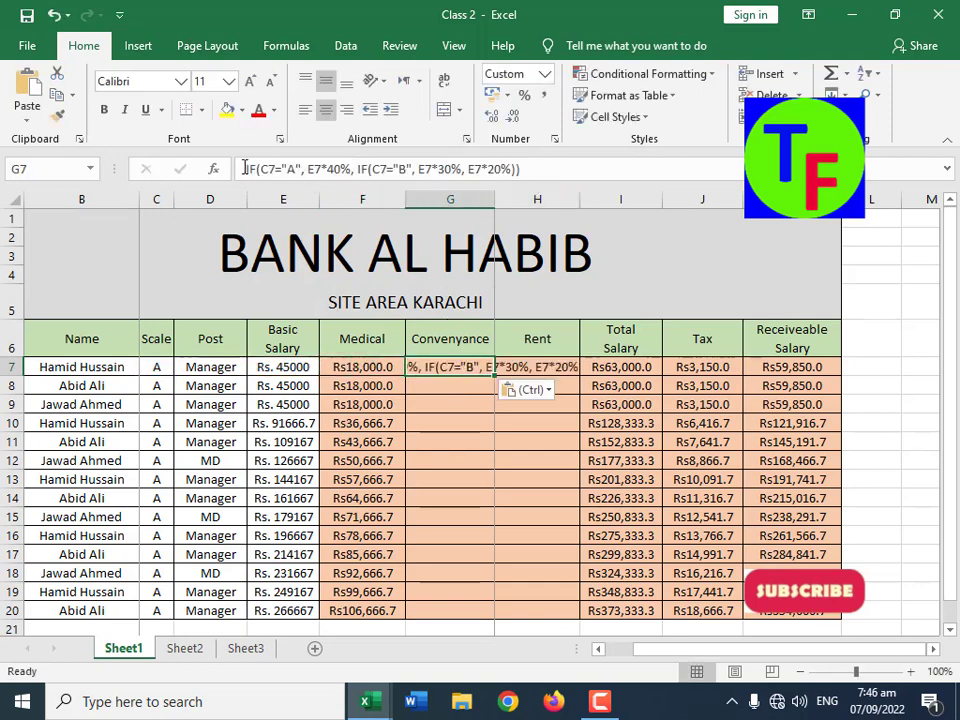
pyautogui.click(243, 168)
pyautogui.write('=')
pyautogui.press('Return')
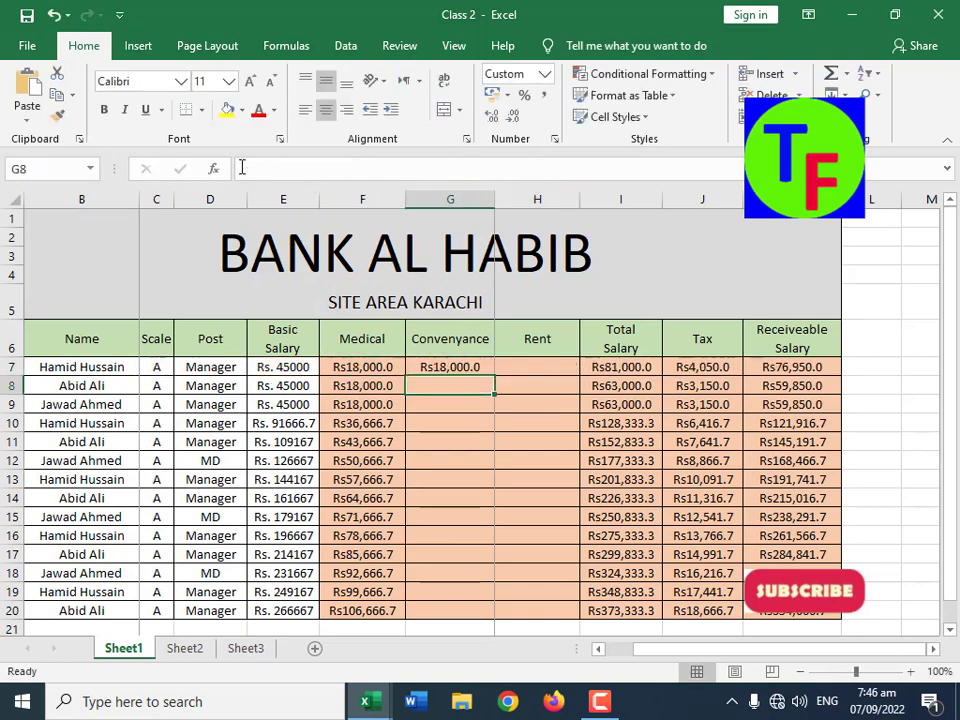
# Step: Paste the same nested IF expression into Rent cell H7 and make it a formula with a leading equals sign
pyautogui.click(552, 364)
pyautogui.hotkey('ctrl', 'v')
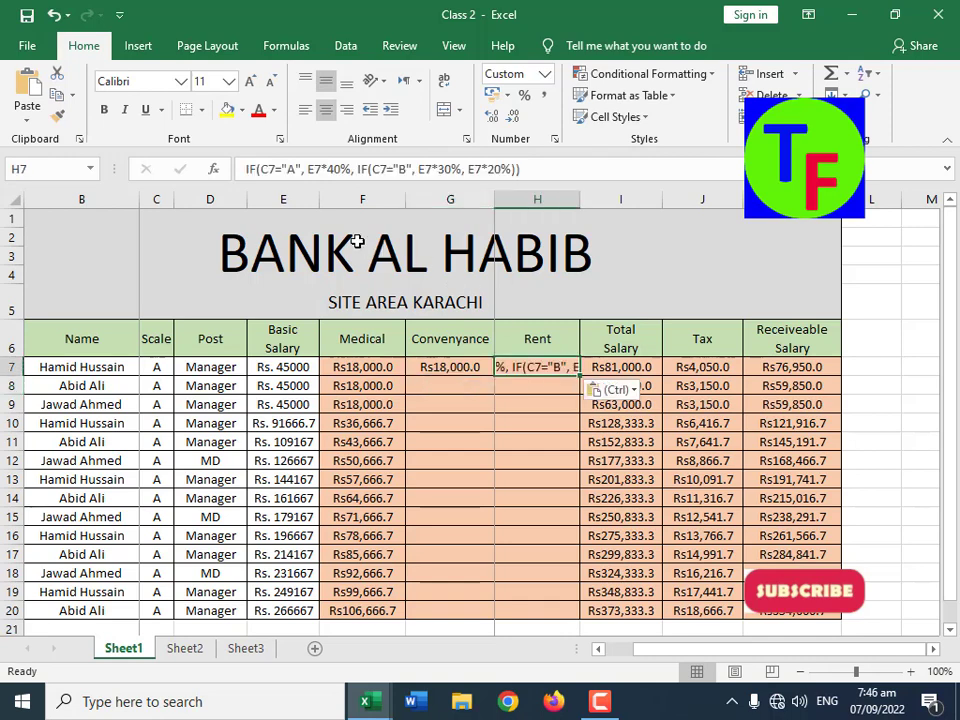
pyautogui.click(247, 168)
pyautogui.write('=')
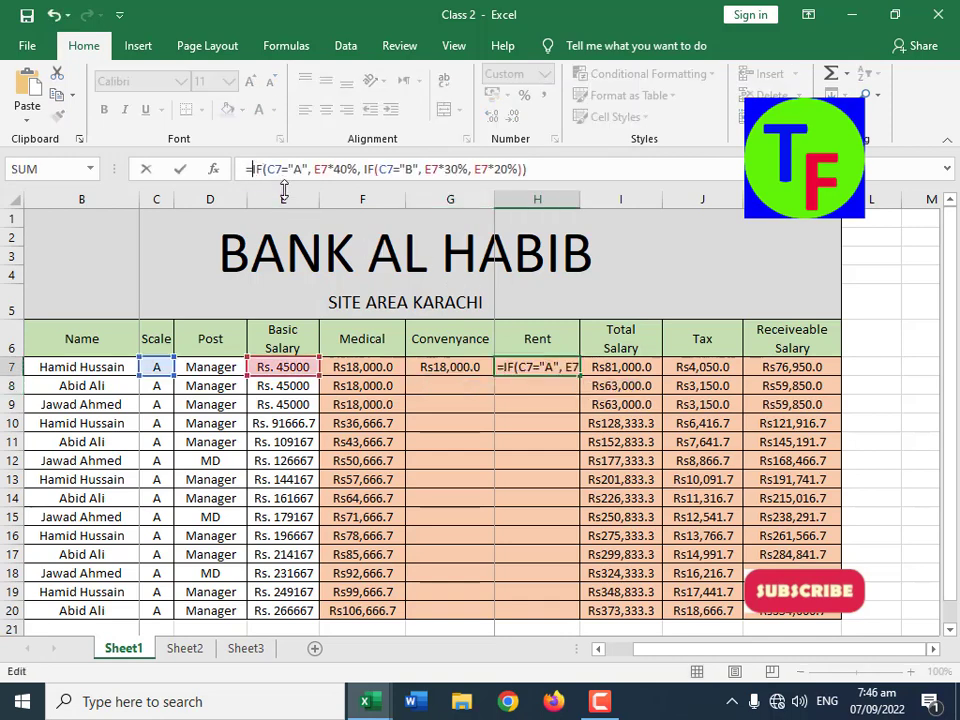
pyautogui.press('Return')
# Step: Fill the Convenyance and Rent formulas in G7:H7 down to row 20
pyautogui.click(483, 362)
pyautogui.moveTo(483, 362); pyautogui.dragTo(508, 362)
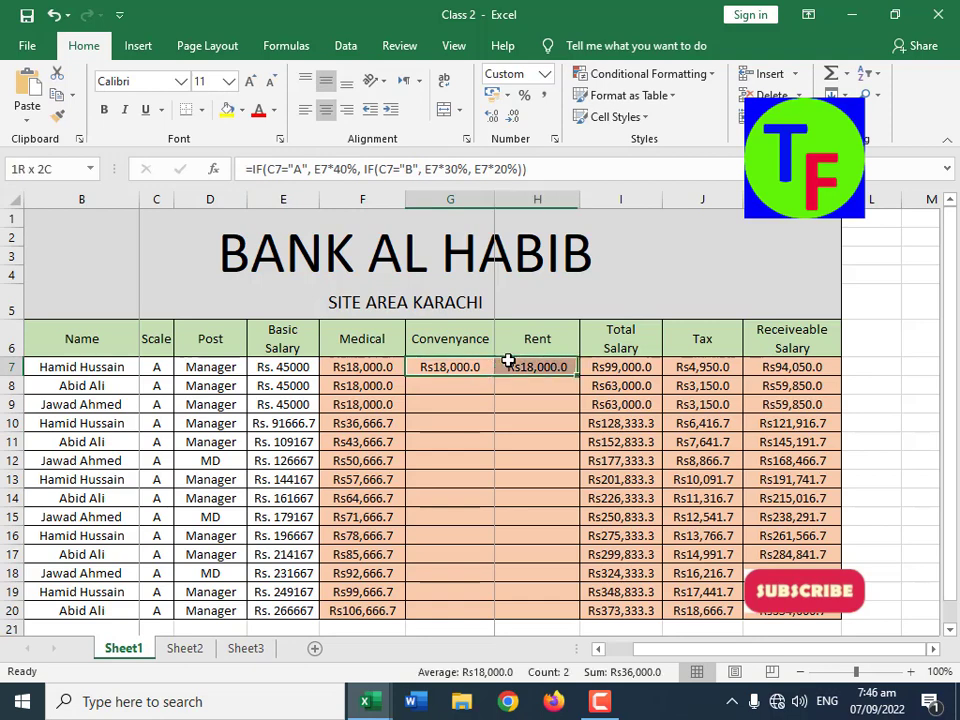
pyautogui.moveTo(582, 376); pyautogui.dragTo(582, 612)
pyautogui.click(531, 517)
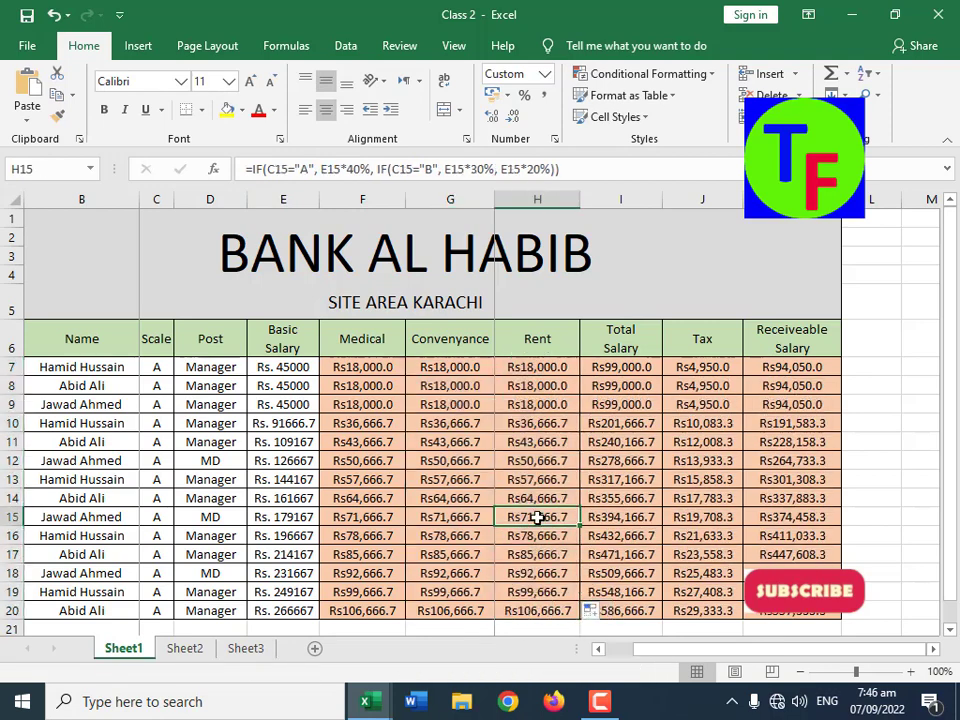
# Step: Clear the existing Tax formulas in J7:J20
pyautogui.click(812, 369)
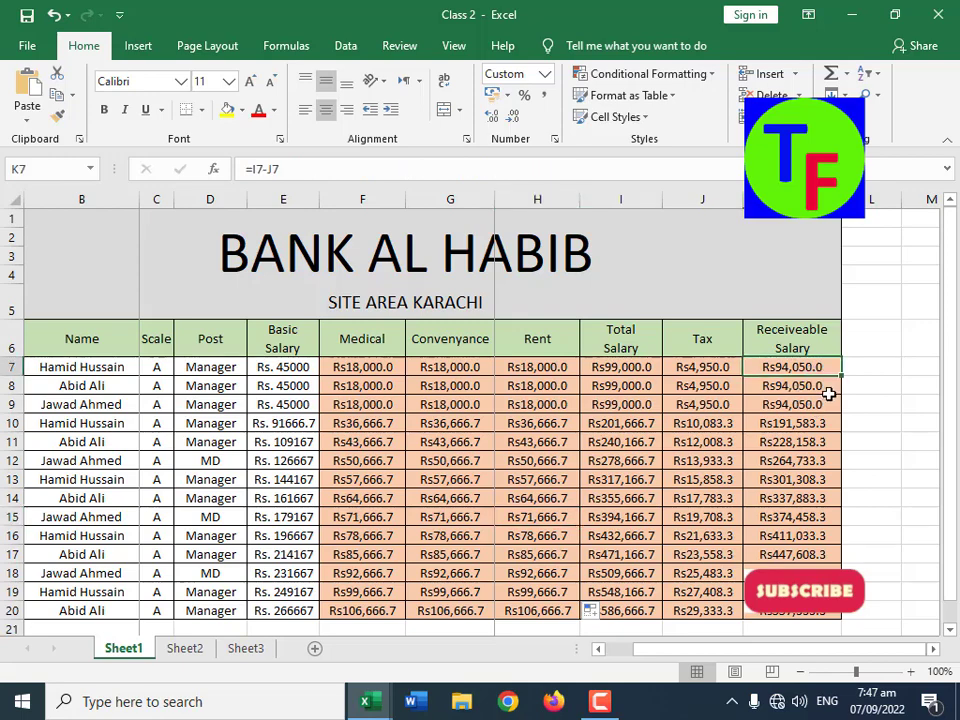
pyautogui.moveTo(625, 370); pyautogui.dragTo(666, 420)
pyautogui.moveTo(703, 370); pyautogui.dragTo(724, 611)
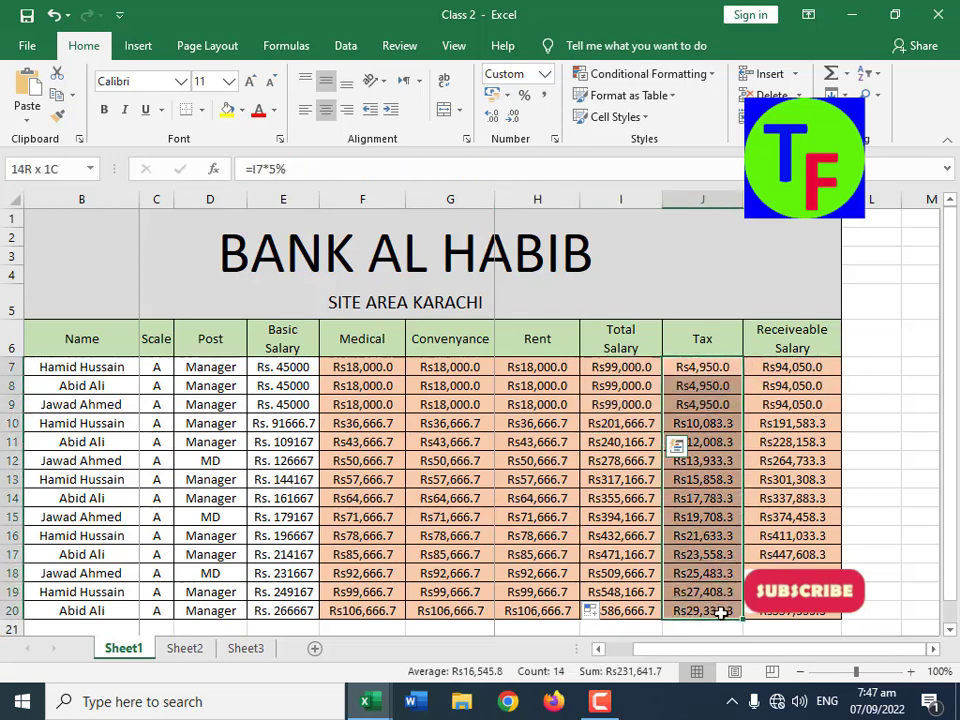
pyautogui.press('Delete')
# Step: Begin an IF formula in Tax cell J7 that tests whether total salary I7>=100000
pyautogui.click(716, 369)
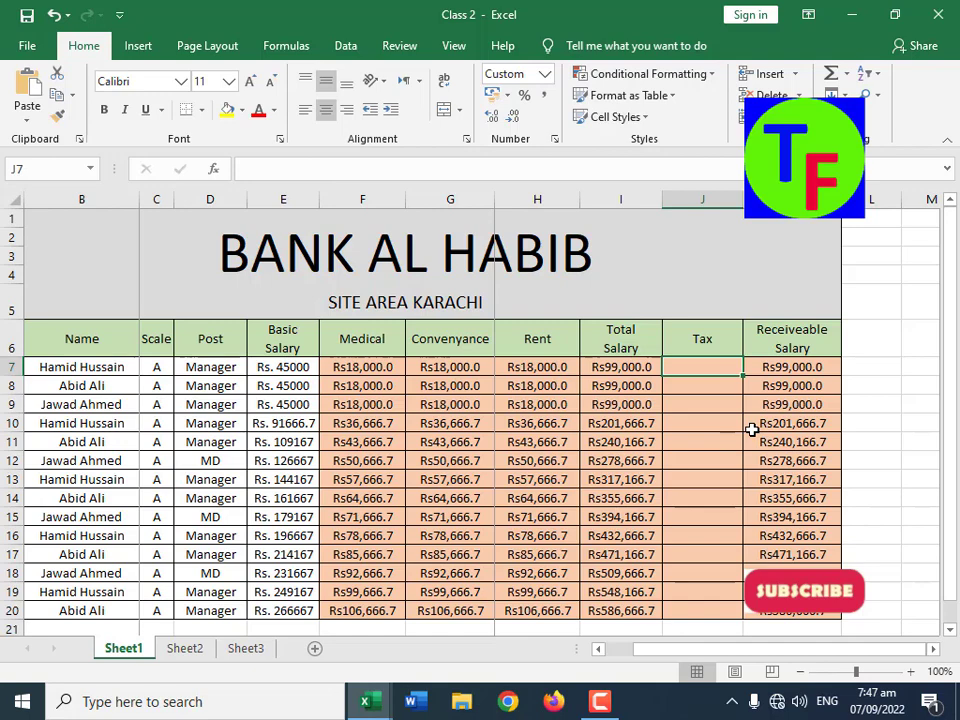
pyautogui.write('=if9')
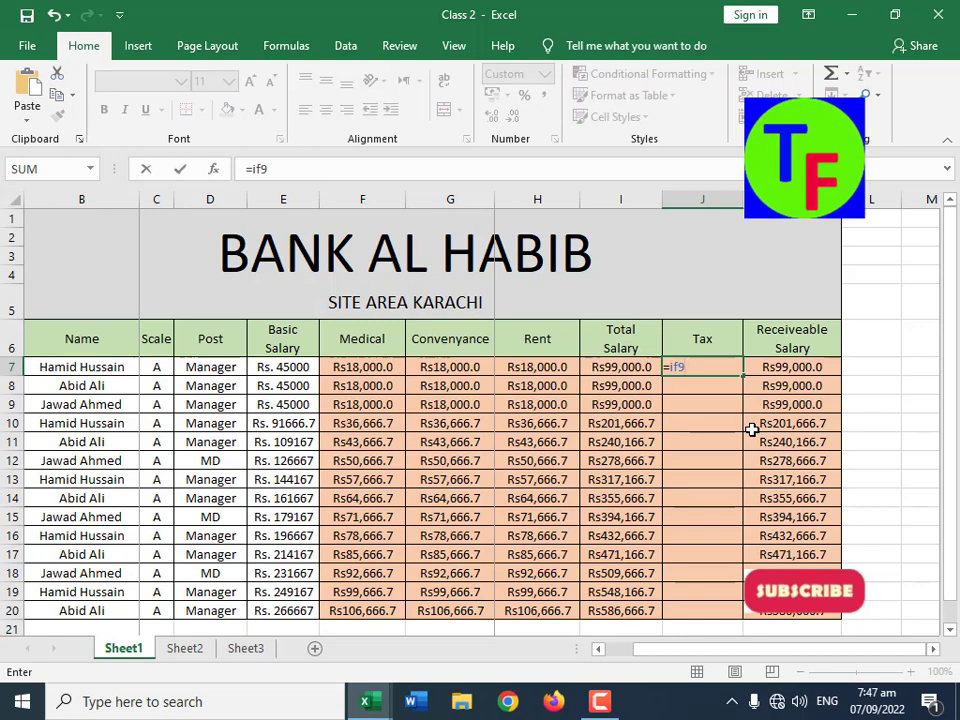
pyautogui.press('BackSpace')
pyautogui.write('(')
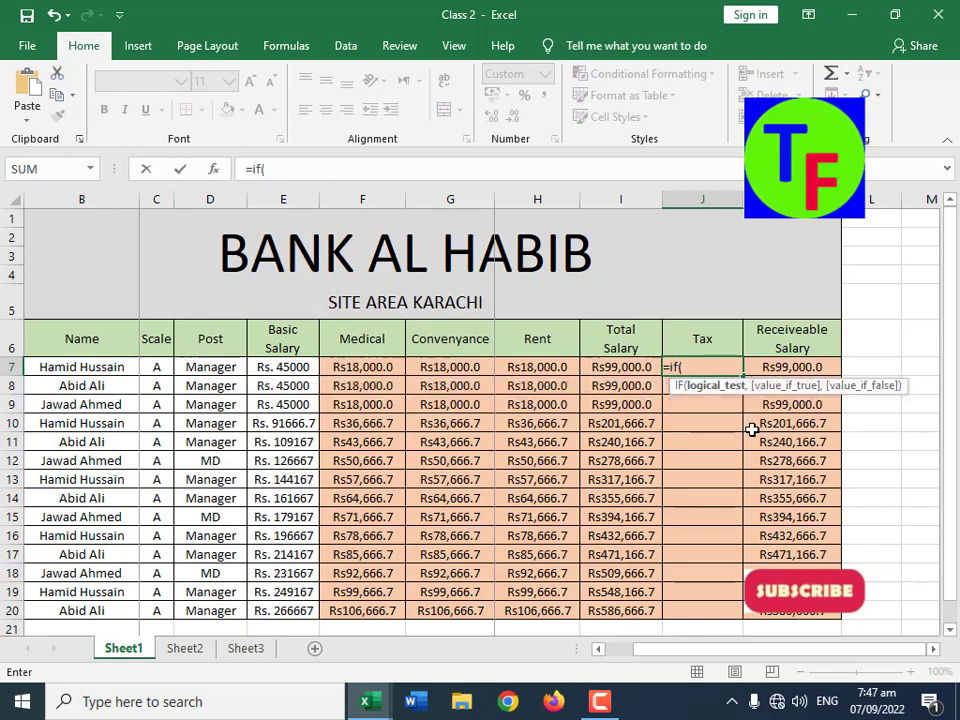
pyautogui.press('Left')
pyautogui.write('>')
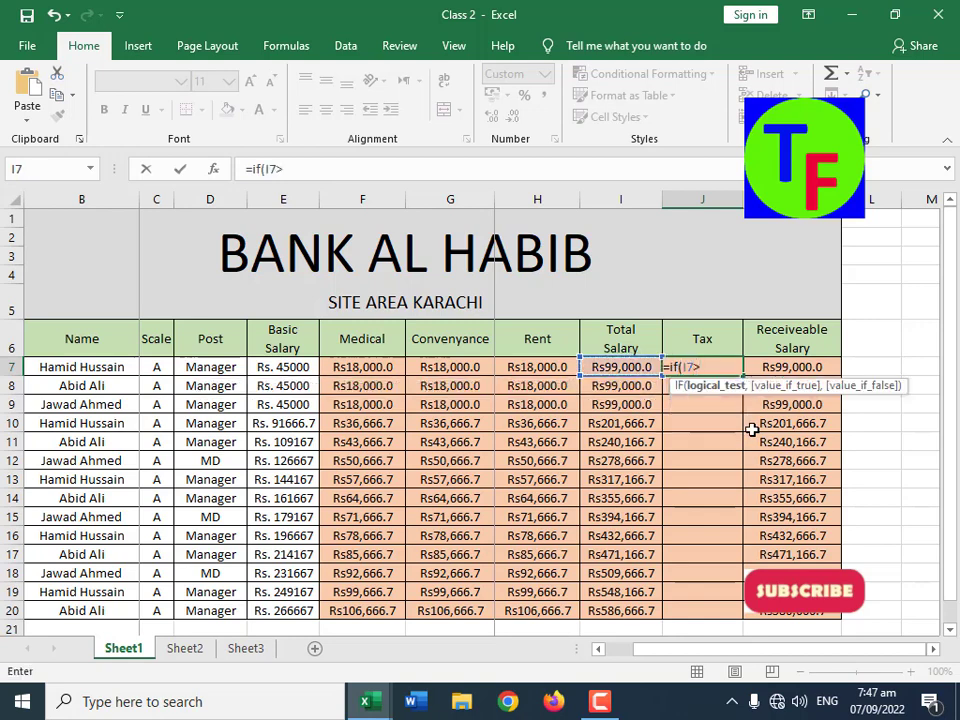
pyautogui.write('=100000,')
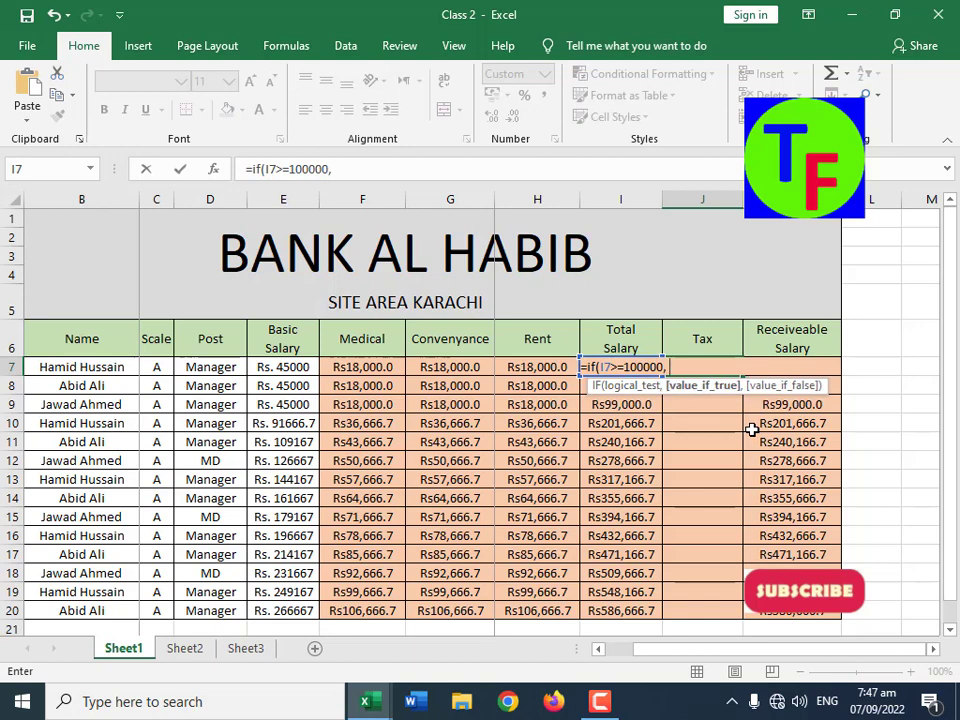
# Step: Complete the J7 formula with I7*10% when the test is true and empty text ("") otherwise
pyautogui.press('Left')
pyautogui.write('*10%')
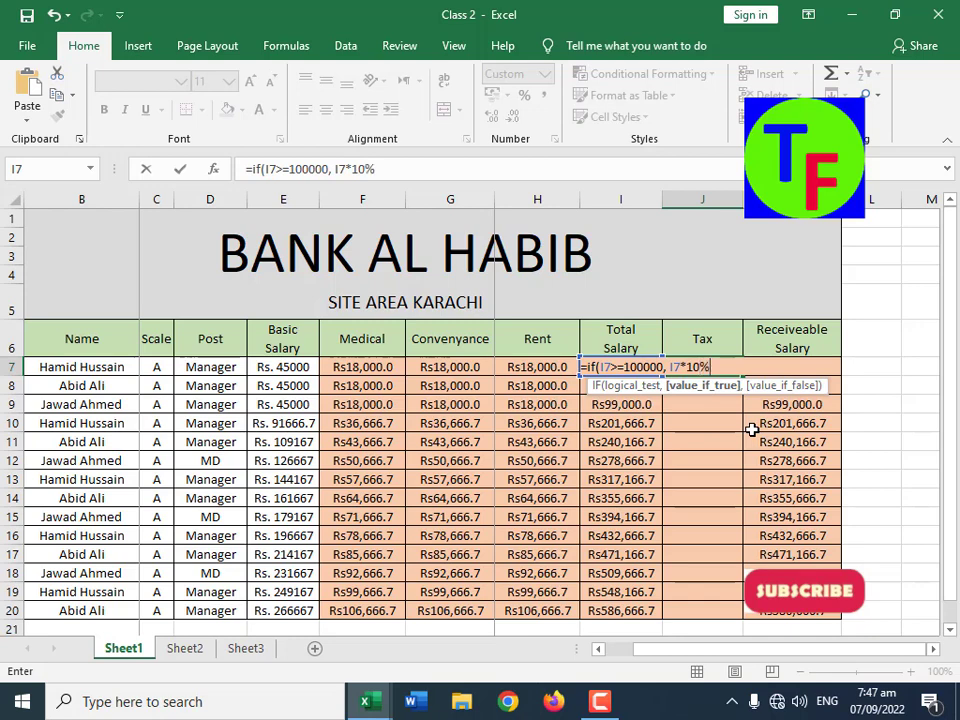
pyautogui.write(',')
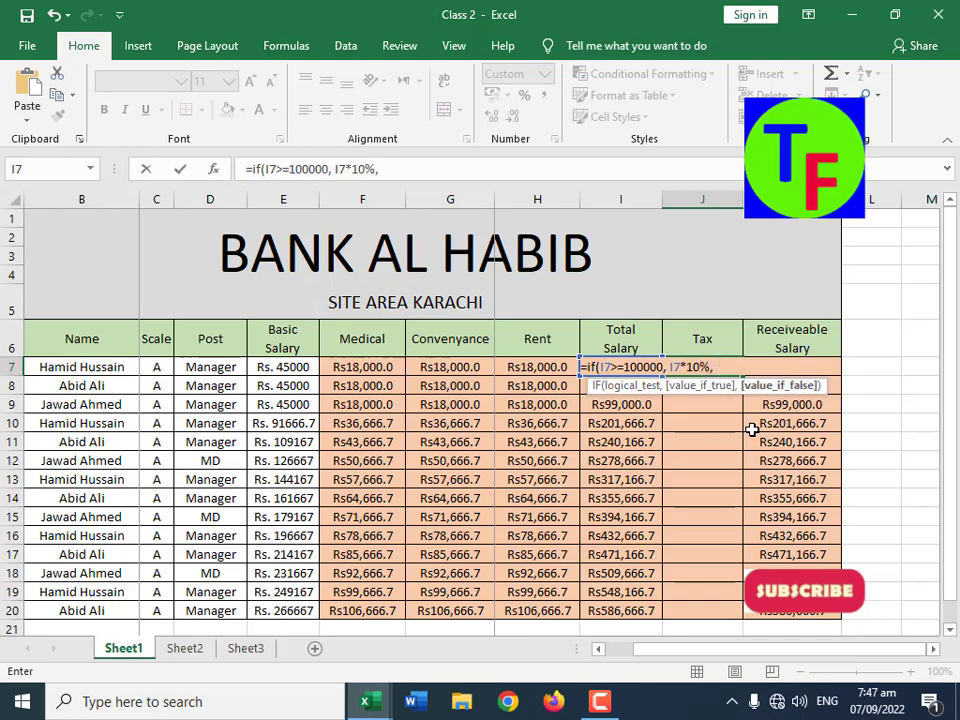
pyautogui.write(' ""')
pyautogui.press('Return')
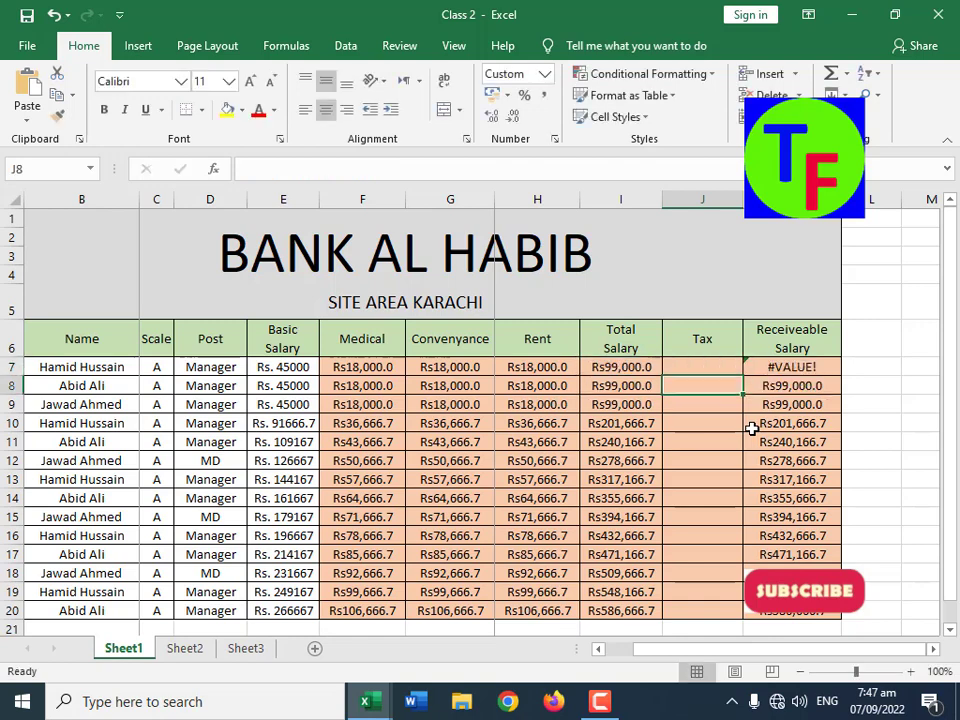
pyautogui.press('Up')
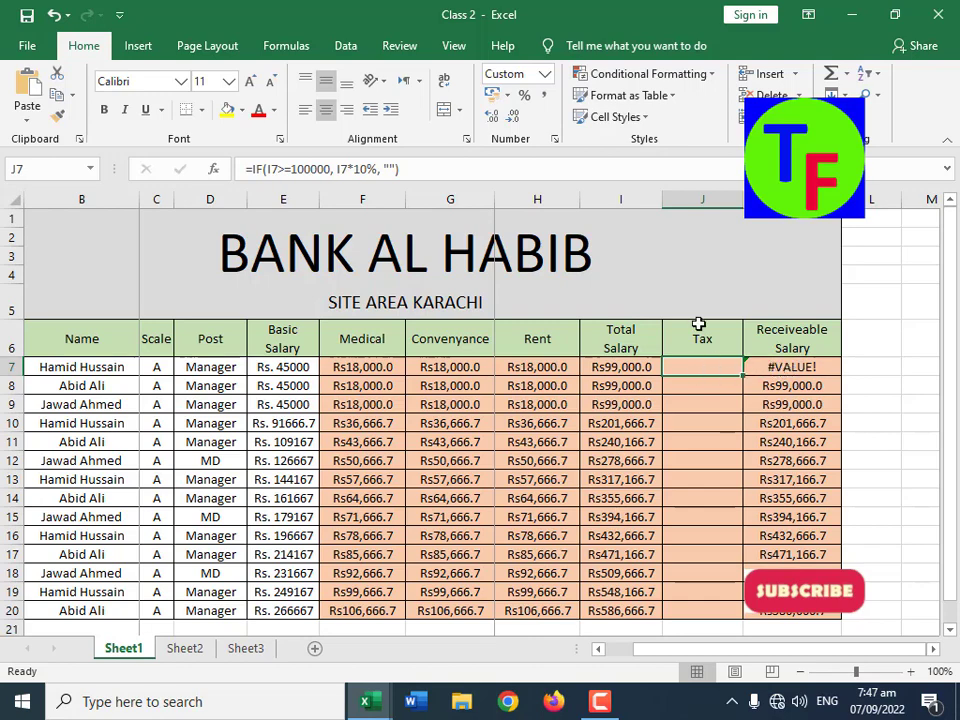
# Step: Replace the empty-text result in the J7 formula with 0 and fill the formula down to J20
pyautogui.click(392, 172)
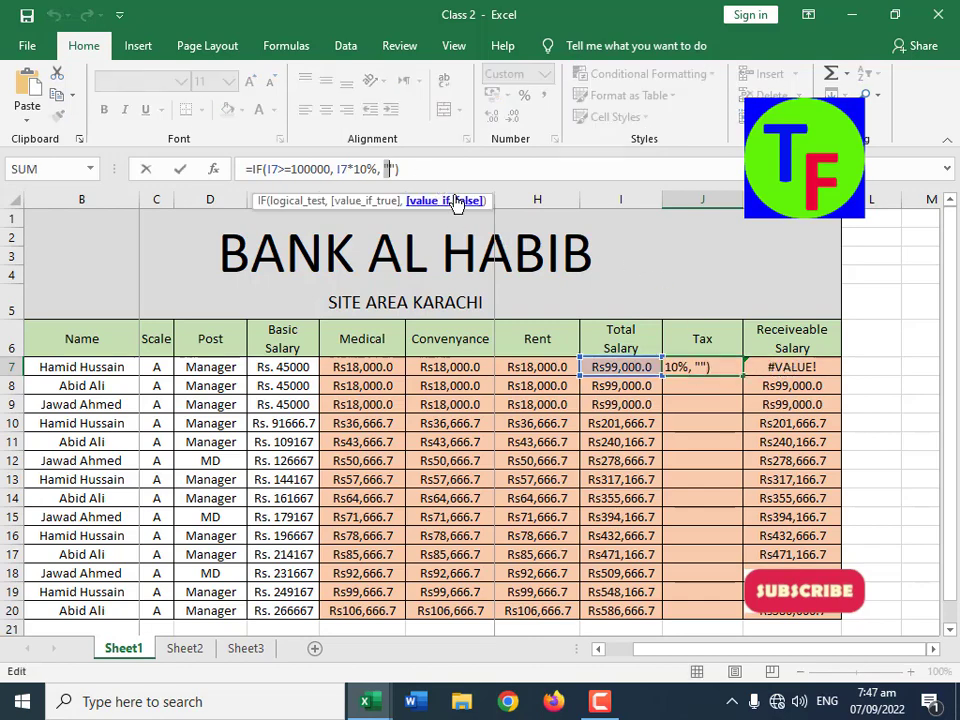
pyautogui.write('0')
pyautogui.hotkey('ctrl', 'Return')
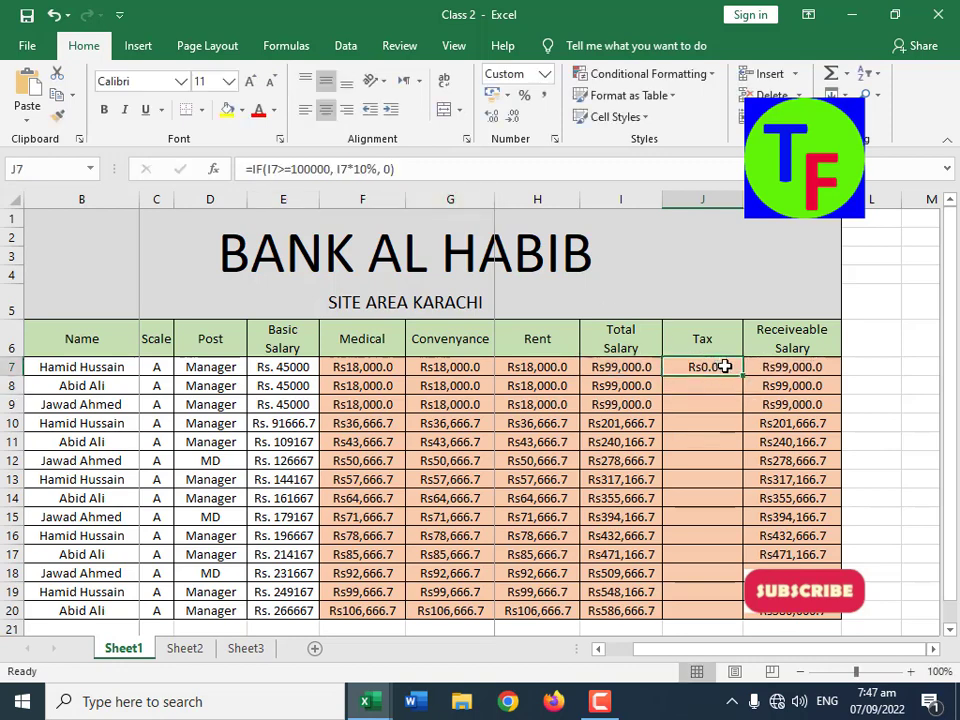
pyautogui.moveTo(743, 376); pyautogui.dragTo(735, 623)
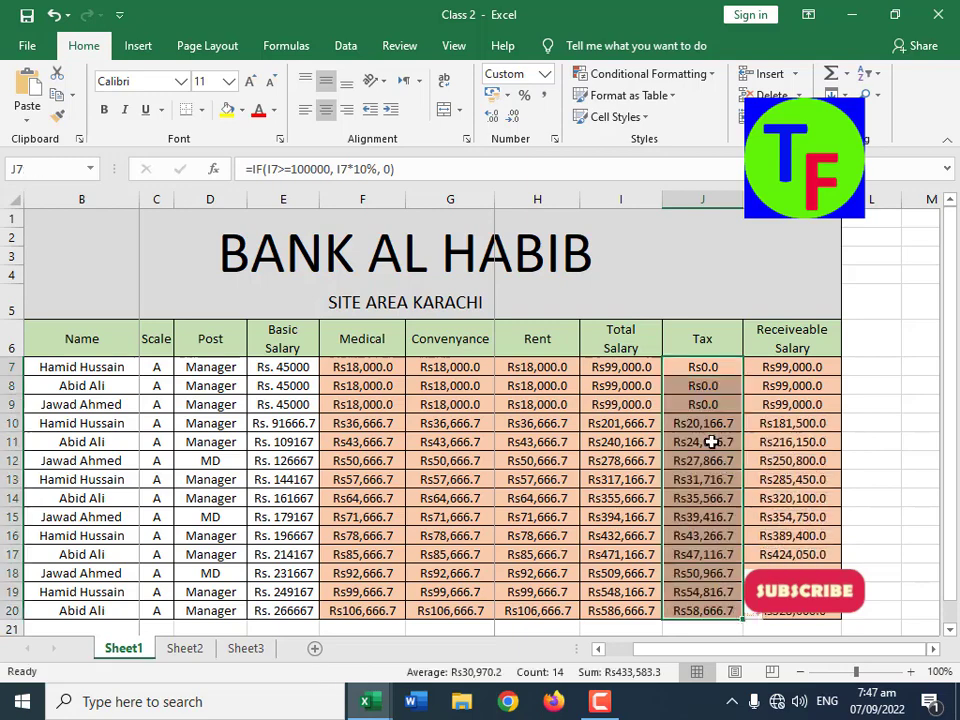
# Step: Compare the Total Salary values with the Tax results for rows 7 to 20 and inspect the formula in J7
pyautogui.click(627, 424)
pyautogui.moveTo(627, 424); pyautogui.dragTo(661, 585)
pyautogui.moveTo(705, 423); pyautogui.dragTo(705, 611)
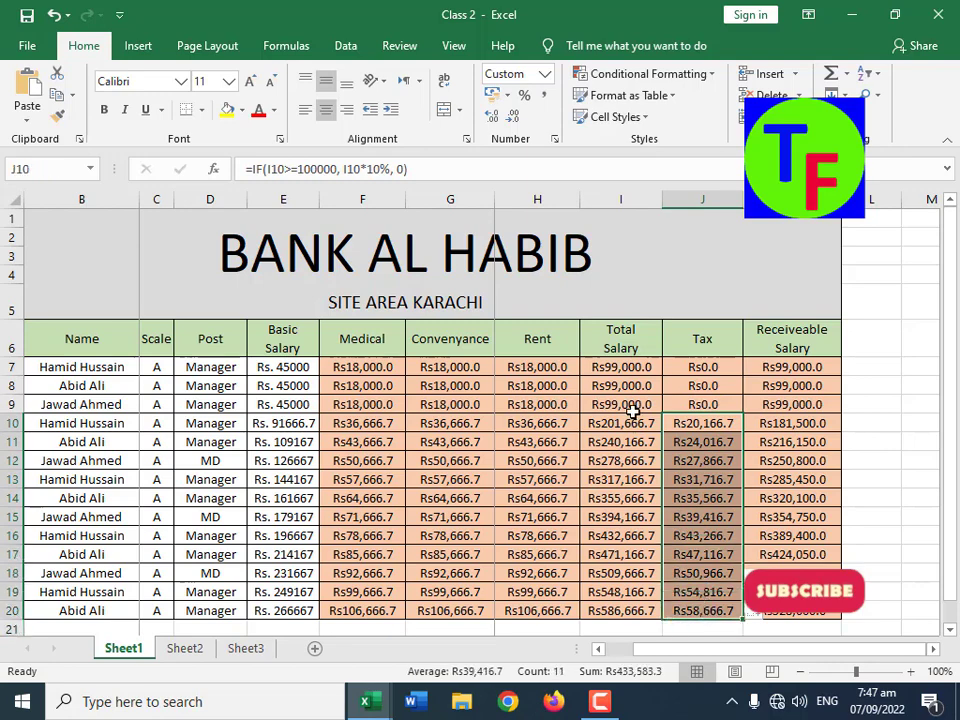
pyautogui.moveTo(628, 401); pyautogui.dragTo(645, 368)
pyautogui.click(707, 368)
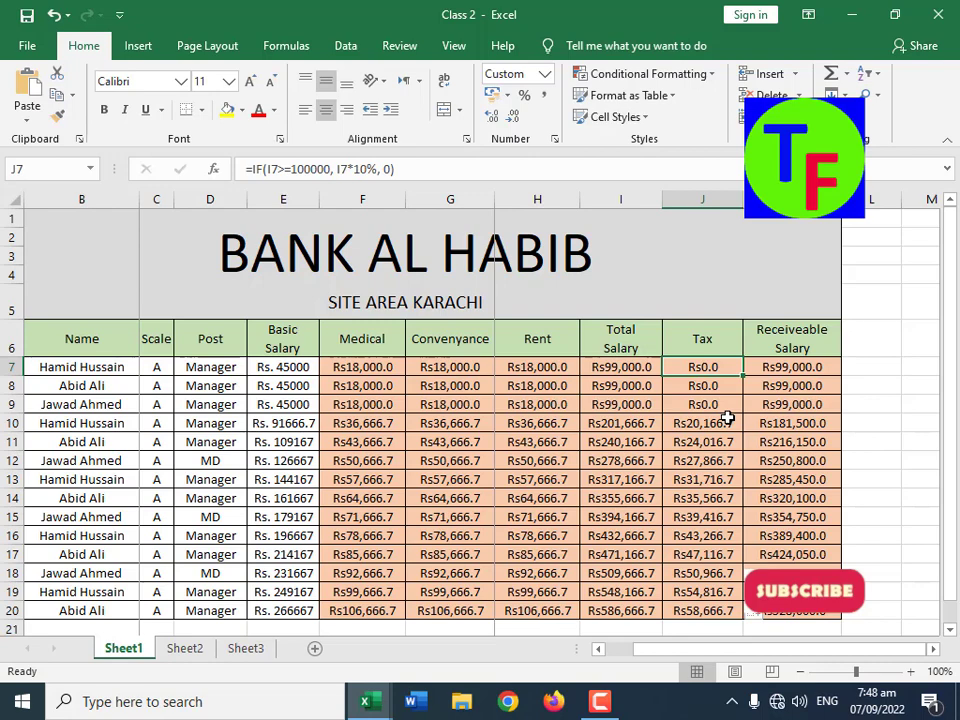
# Step: On Sheet2, set the scale in C9 to B and in C10 to C, and set the post in D10 to Manager
pyautogui.click(186, 650)
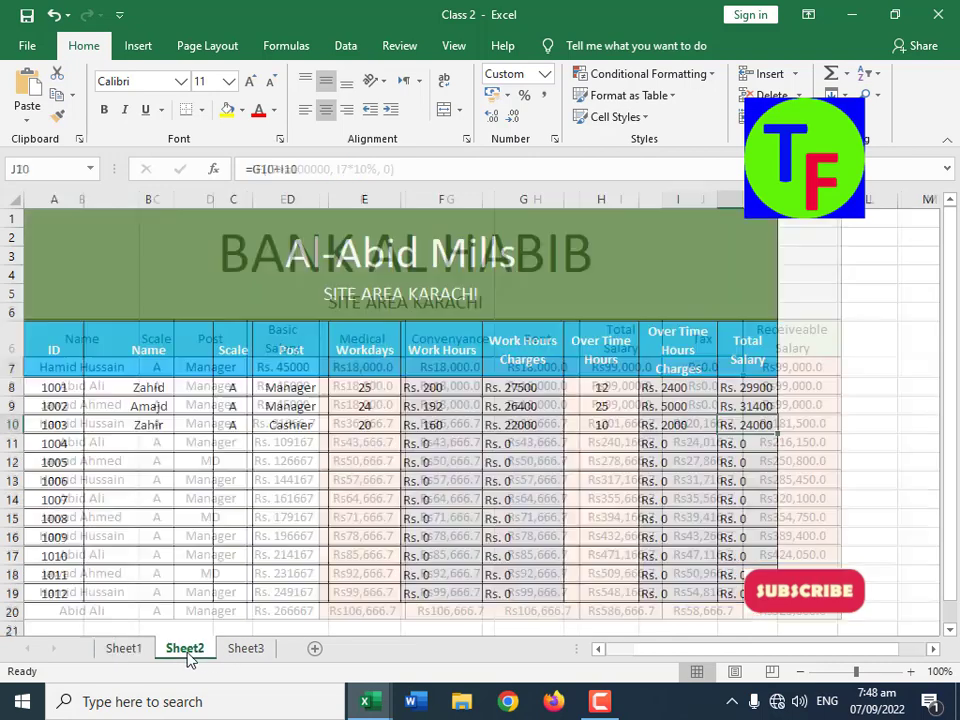
pyautogui.click(437, 390)
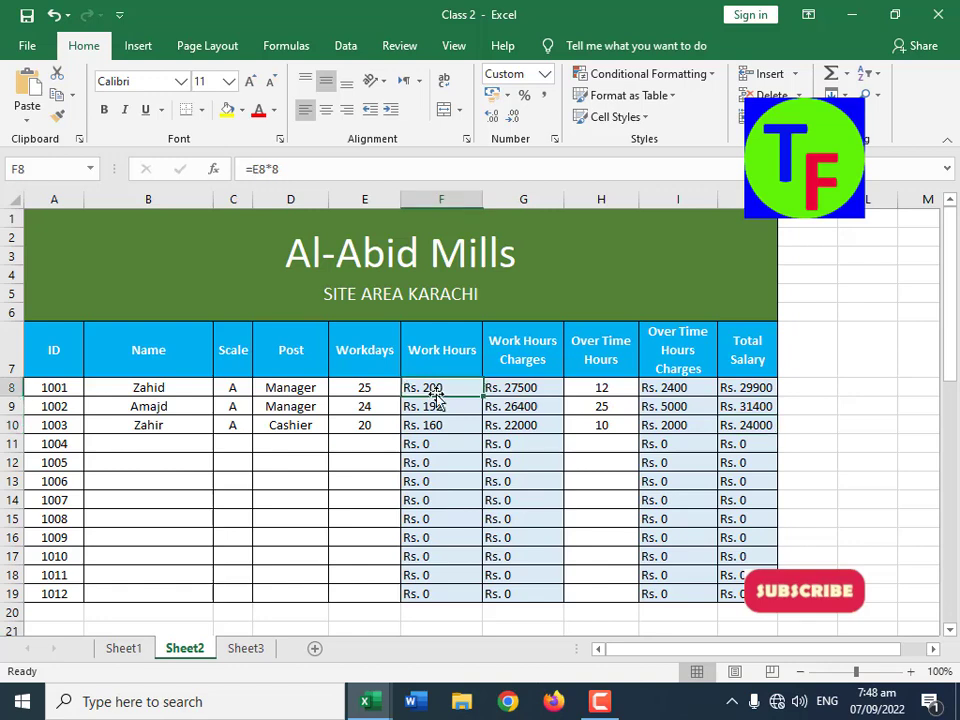
pyautogui.click(528, 403)
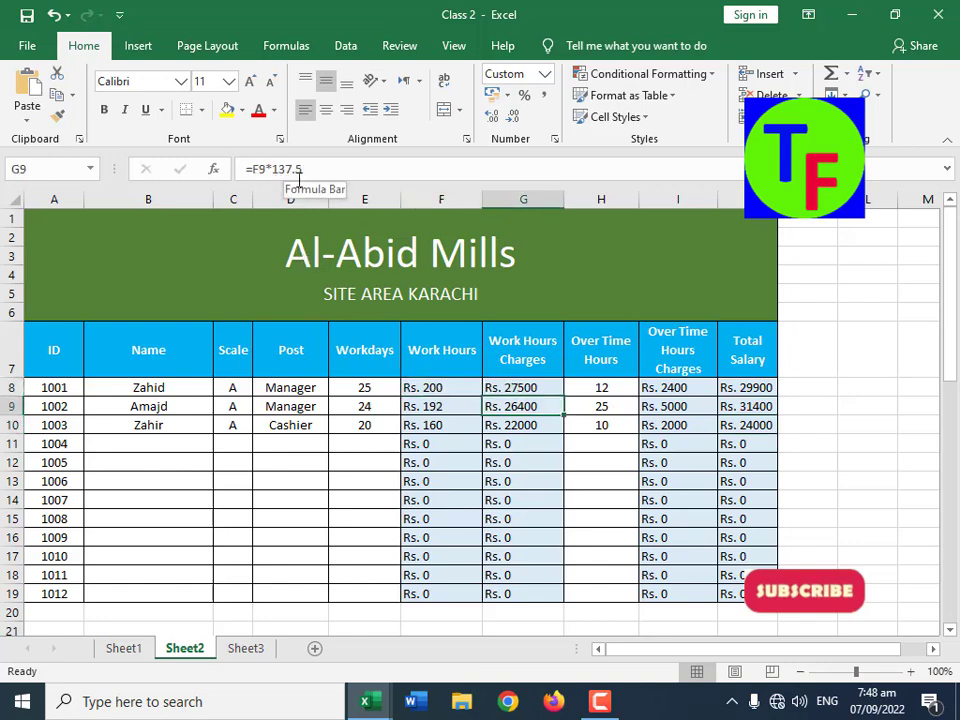
pyautogui.click(241, 405)
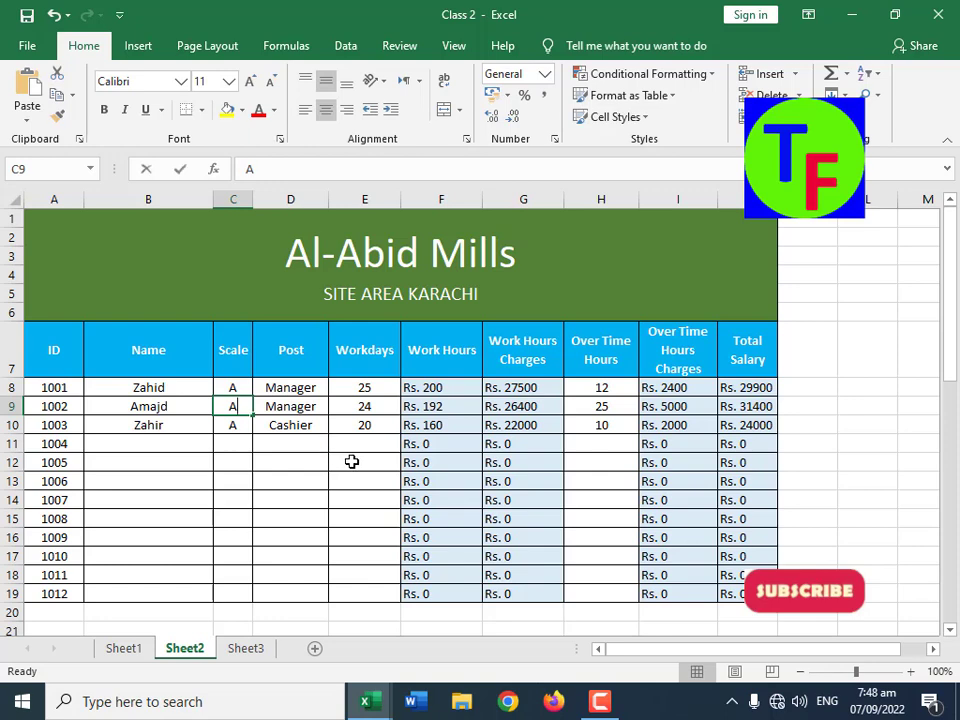
pyautogui.write('B')
pyautogui.press('Return')
pyautogui.write('C')
pyautogui.press('Tab')
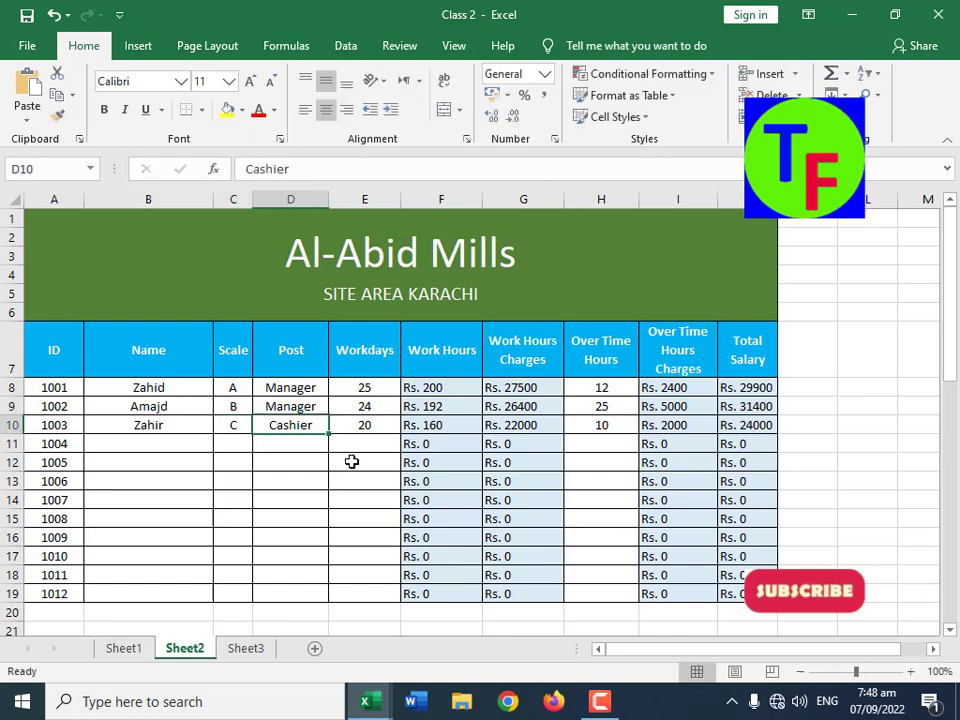
pyautogui.write('Manager')
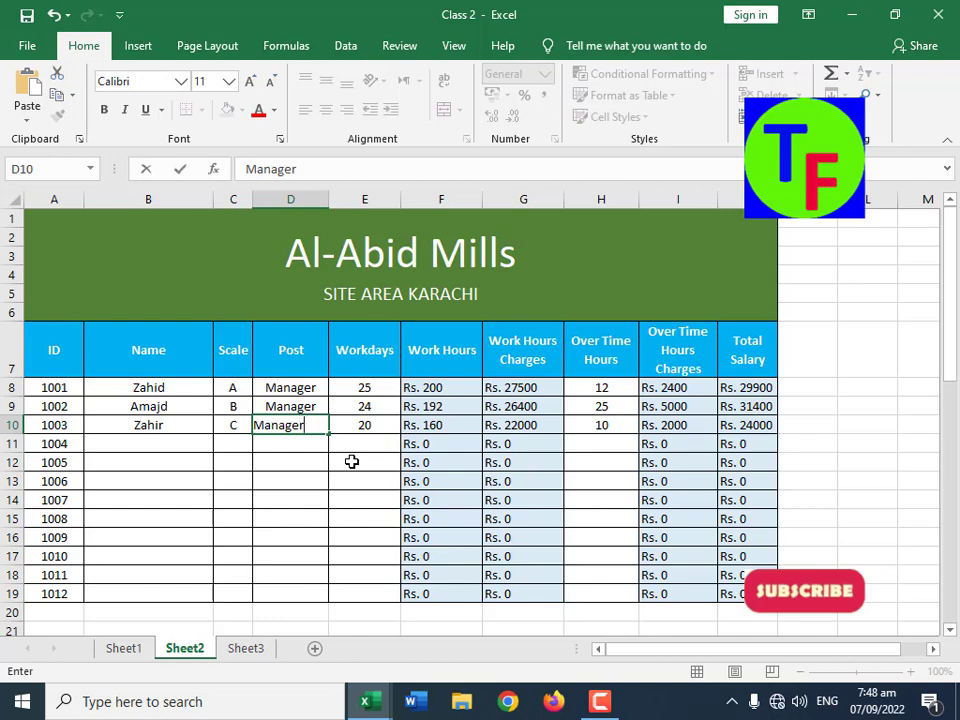
pyautogui.press('Tab')
# Step: Fill the Workdays value 25 from E8 down to E10
pyautogui.press('Up')
pyautogui.press('Up')
pyautogui.hotkey('shift', 'Down')
pyautogui.hotkey('shift', 'Down')
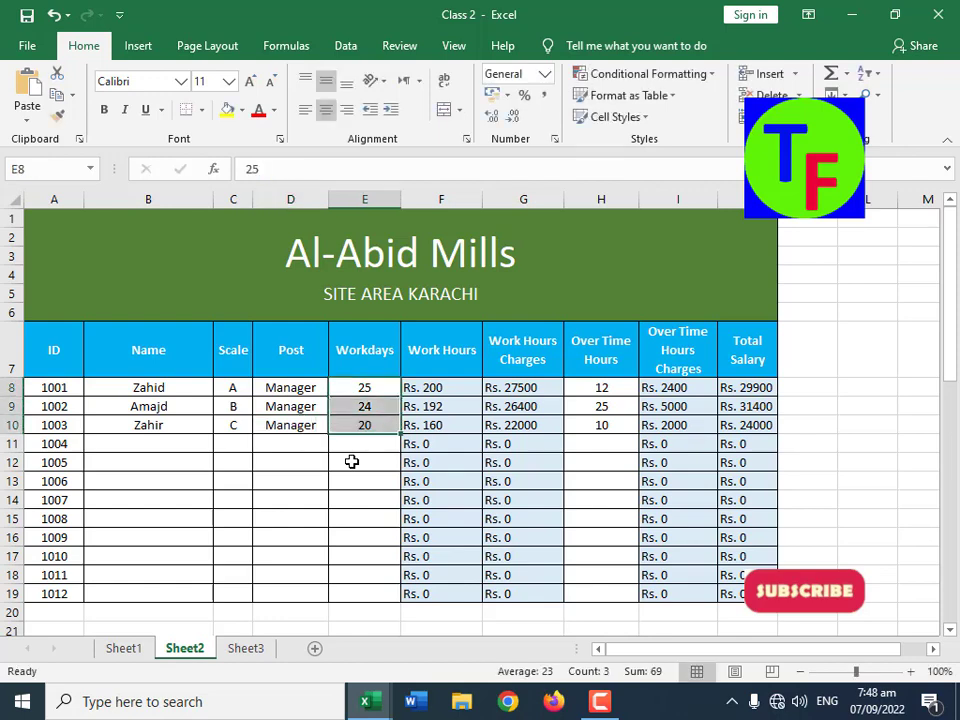
pyautogui.hotkey('ctrl', 'd')
# Step: Begin an IF formula in Work Hours Charges cell G8 that tests whether scale C8="A"
pyautogui.press('Right')
pyautogui.press('Right')
pyautogui.press('Right')
pyautogui.press('Left')
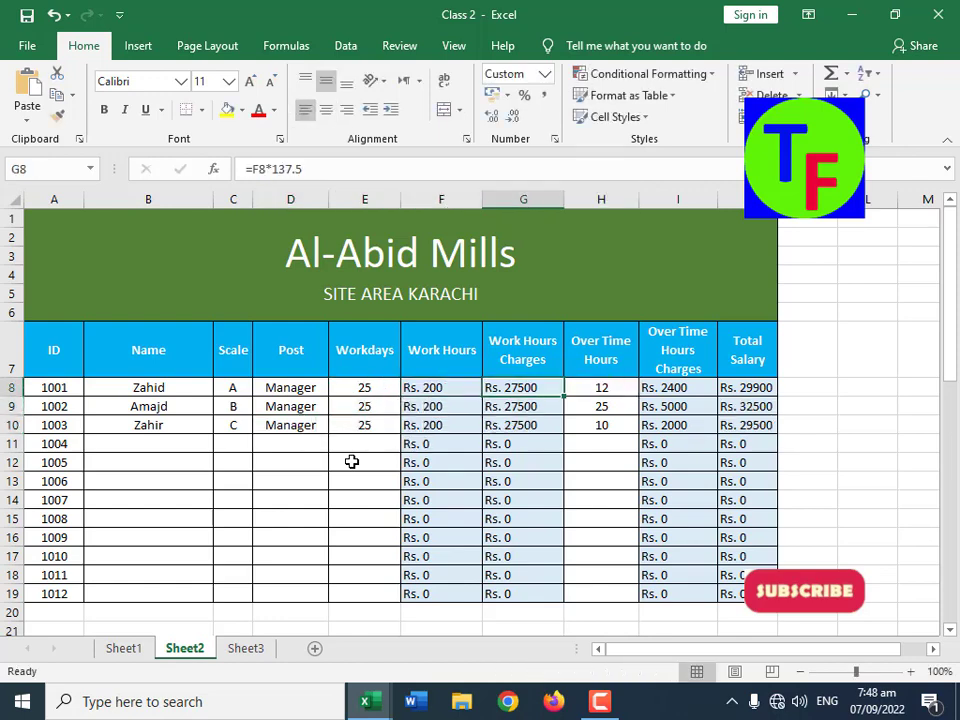
pyautogui.press('Down')
pyautogui.press('Down')
pyautogui.press('Down')
pyautogui.press('Up')
pyautogui.press('Up')
pyautogui.press('Up')
pyautogui.write('=if(')
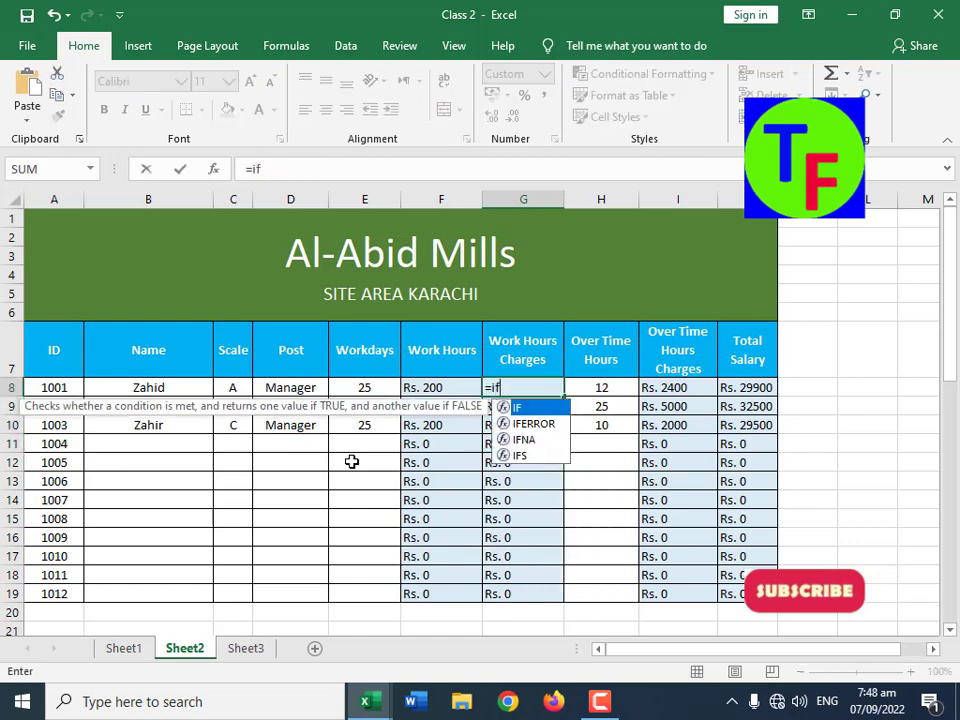
pyautogui.press('Left')
pyautogui.press('Left')
pyautogui.press('Left')
pyautogui.press('Left')
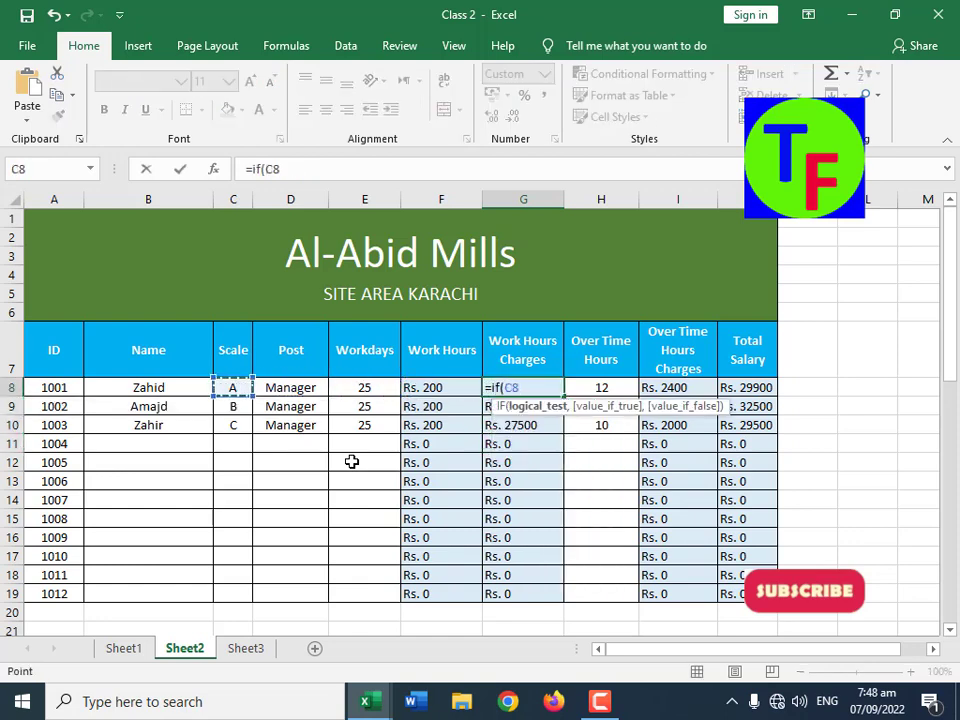
pyautogui.write('="A,')
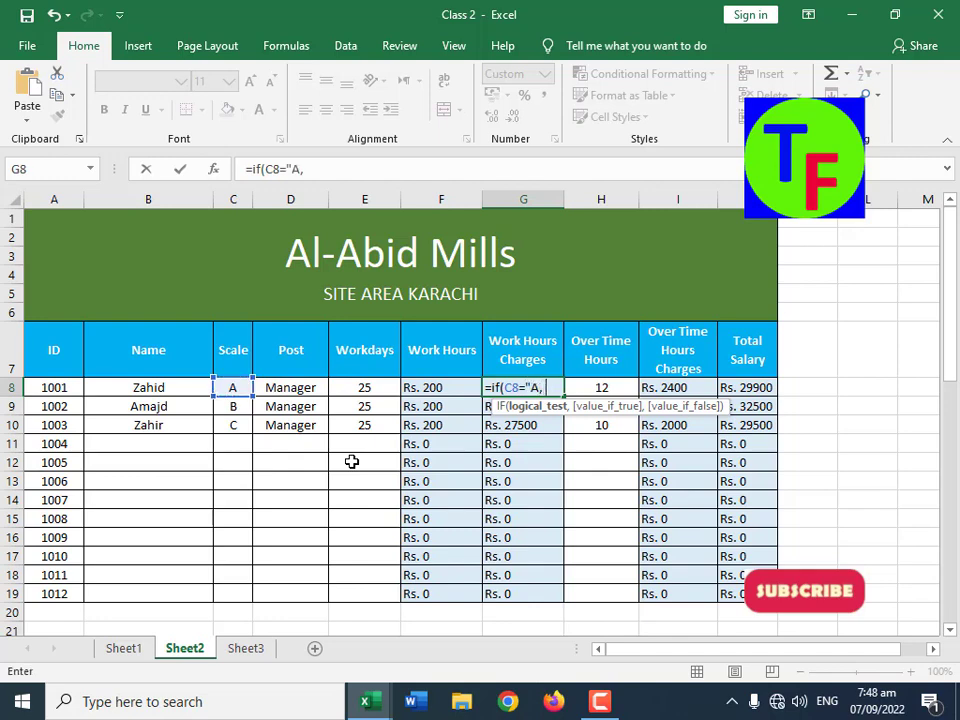
pyautogui.press('BackSpace')
pyautogui.write('",')
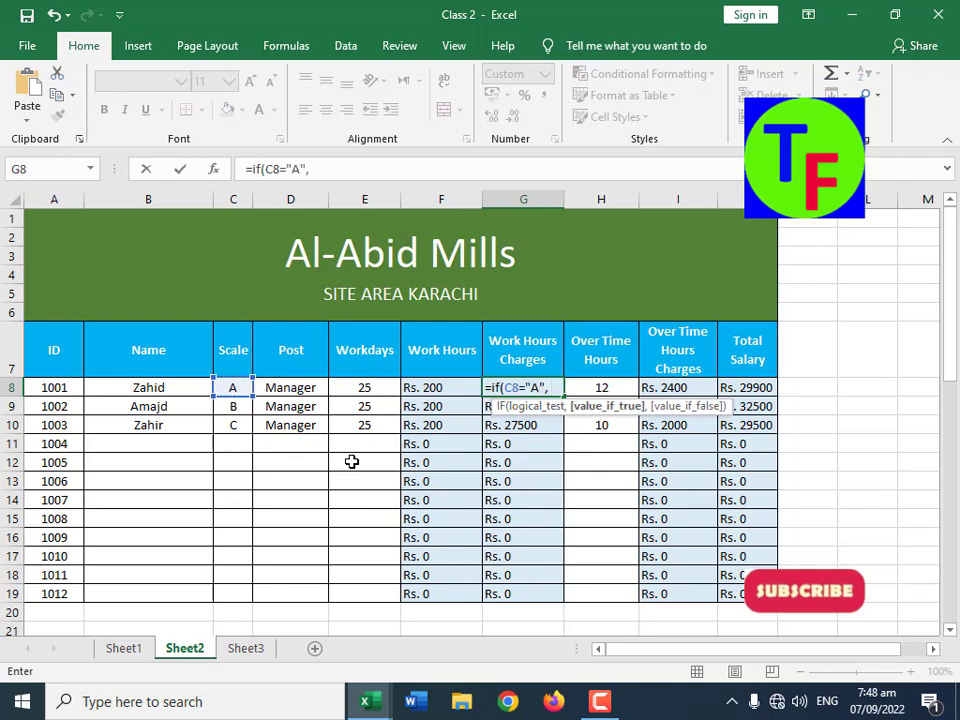
# Step: Set the G8 formula's value for a true test to F8*400
pyautogui.press('Left')
pyautogui.press('Left')
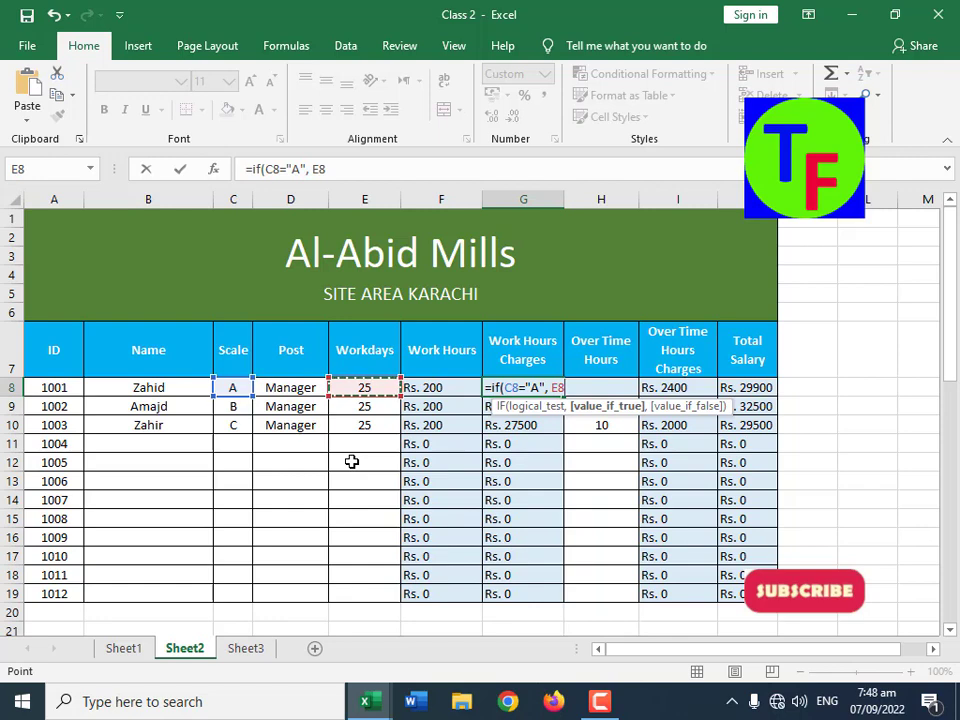
pyautogui.press('Right')
pyautogui.write('*')
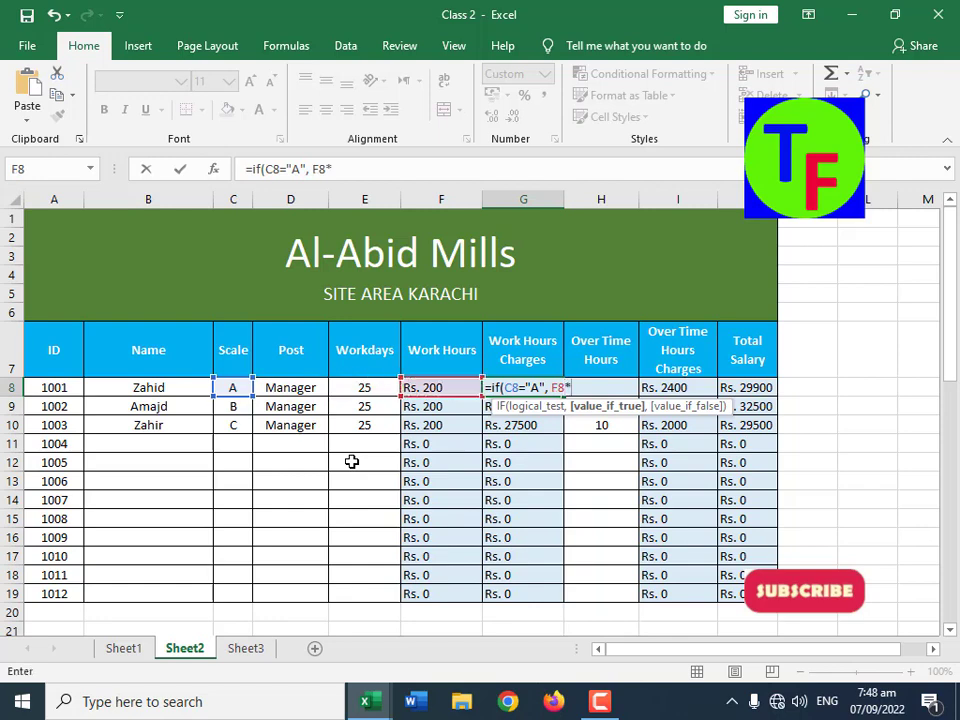
pyautogui.write('400,')
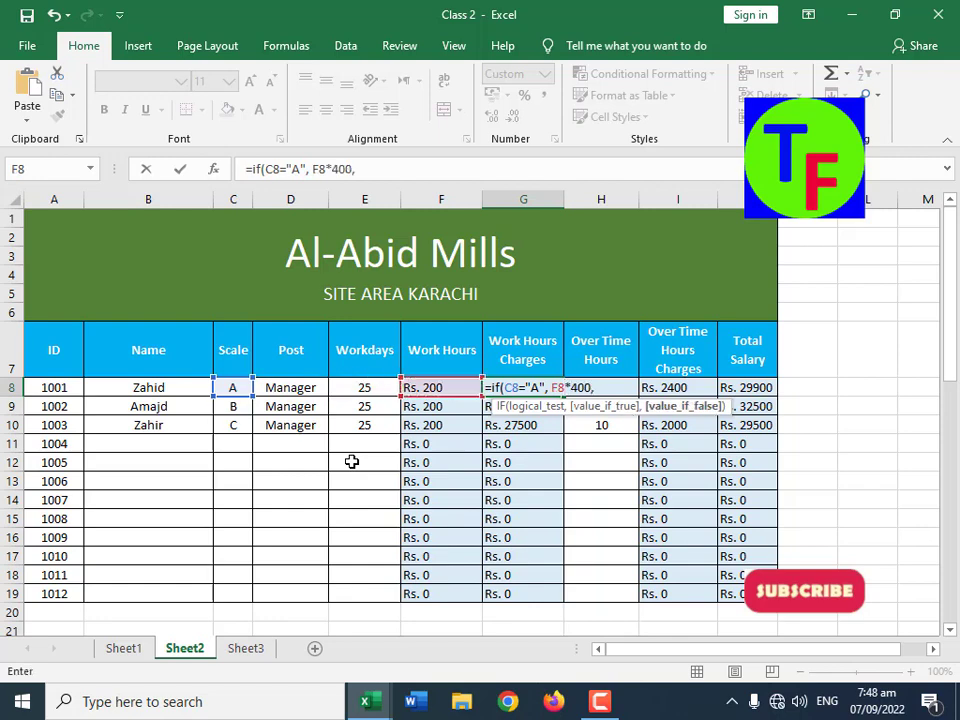
pyautogui.write(' if(')
# Step: Nest a second IF in the G8 formula that tests C8="B" and returns F8*320 when true
pyautogui.press('Left')
pyautogui.press('Left')
pyautogui.press('Left')
pyautogui.press('Left')
pyautogui.press('Left')
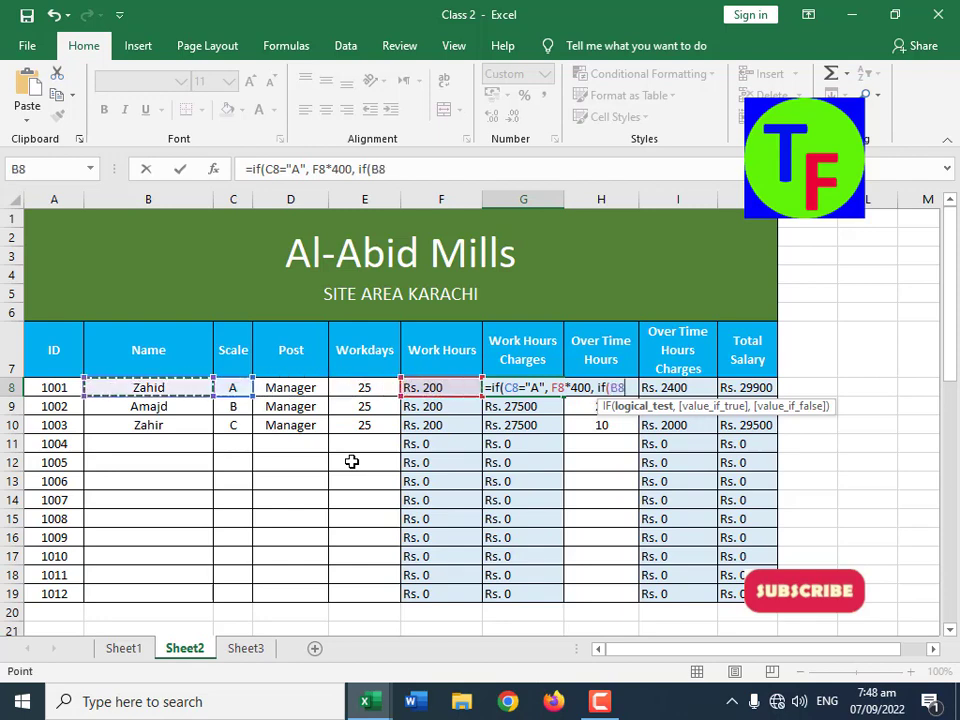
pyautogui.press('Right')
pyautogui.write('="B')
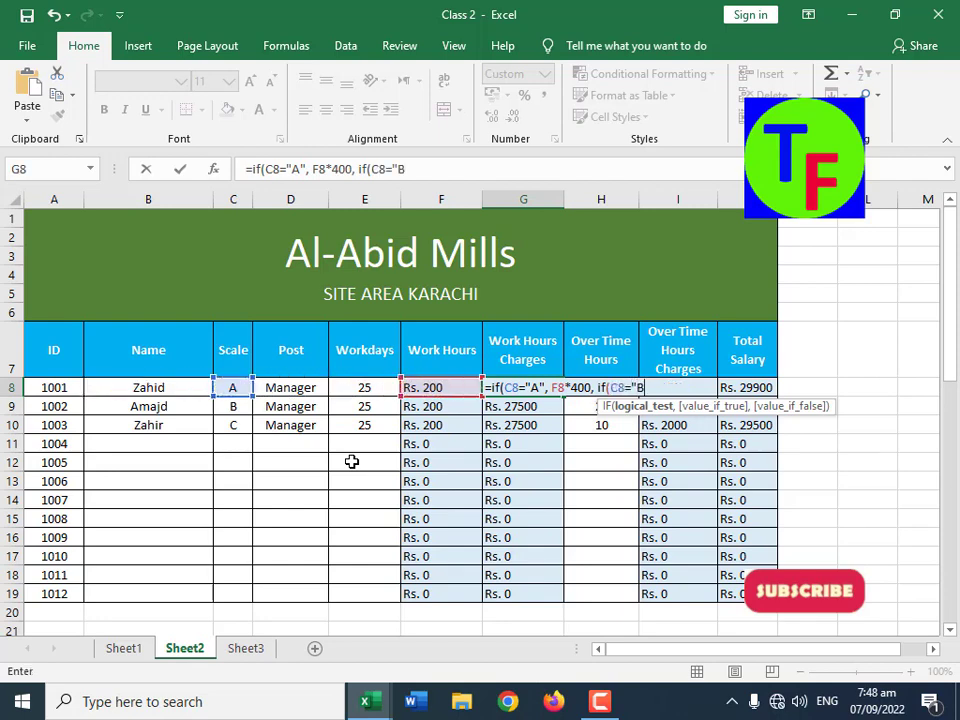
pyautogui.write('",')
pyautogui.press('Left')
pyautogui.press('Left')
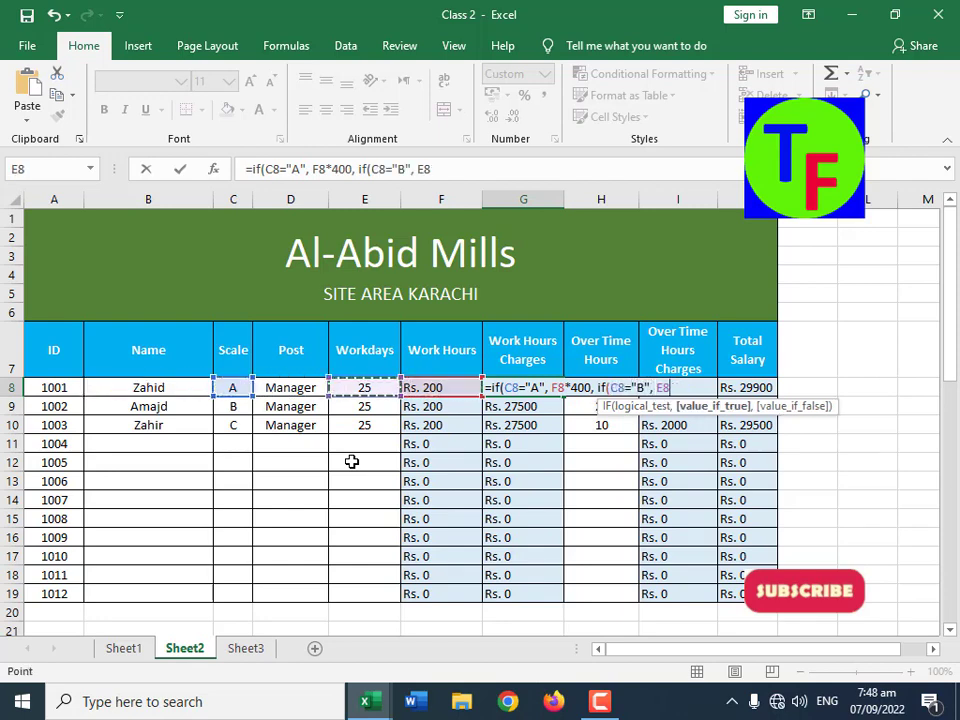
pyautogui.press('Right')
pyautogui.write('*')
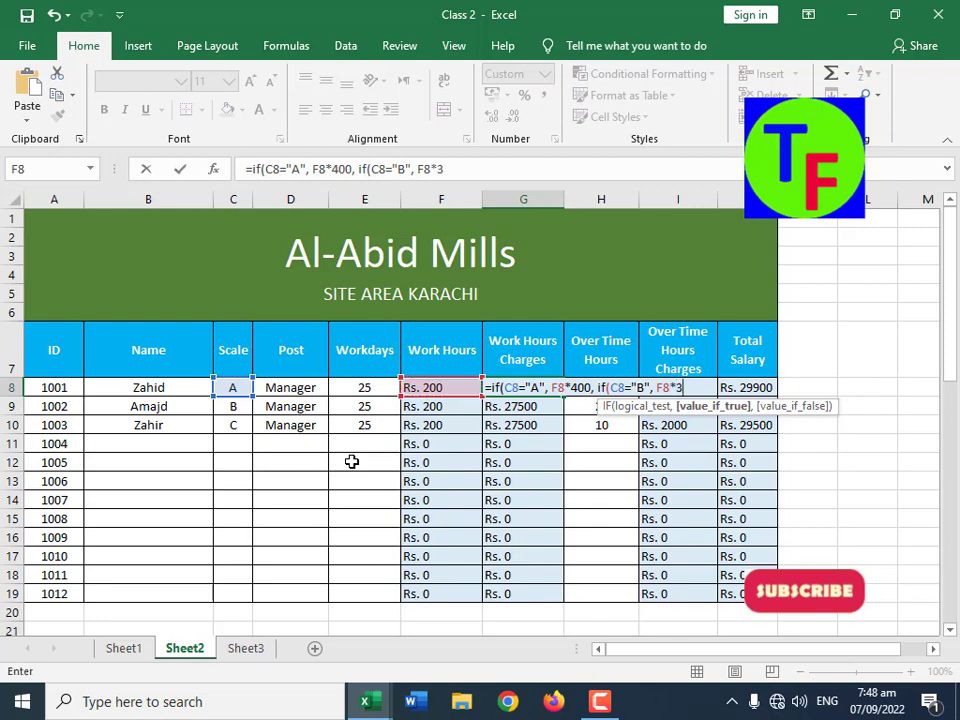
pyautogui.write('320,')
# Step: Complete the nested G8 formula with F8*200 as the remaining result and fill it down to G19
pyautogui.press('Left')
pyautogui.press('Left')
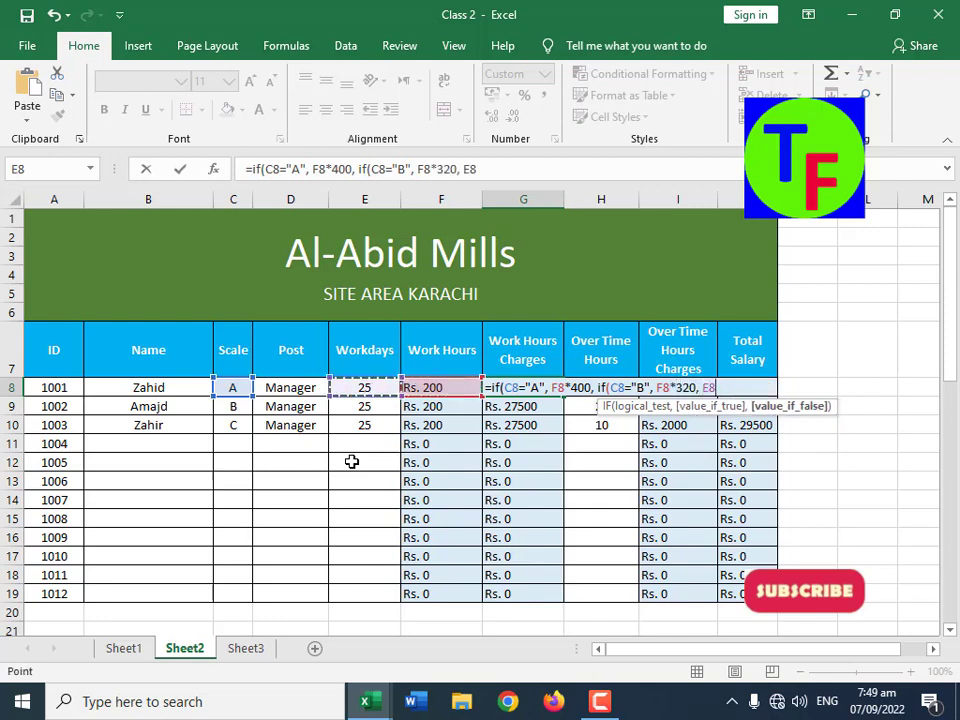
pyautogui.press('Right')
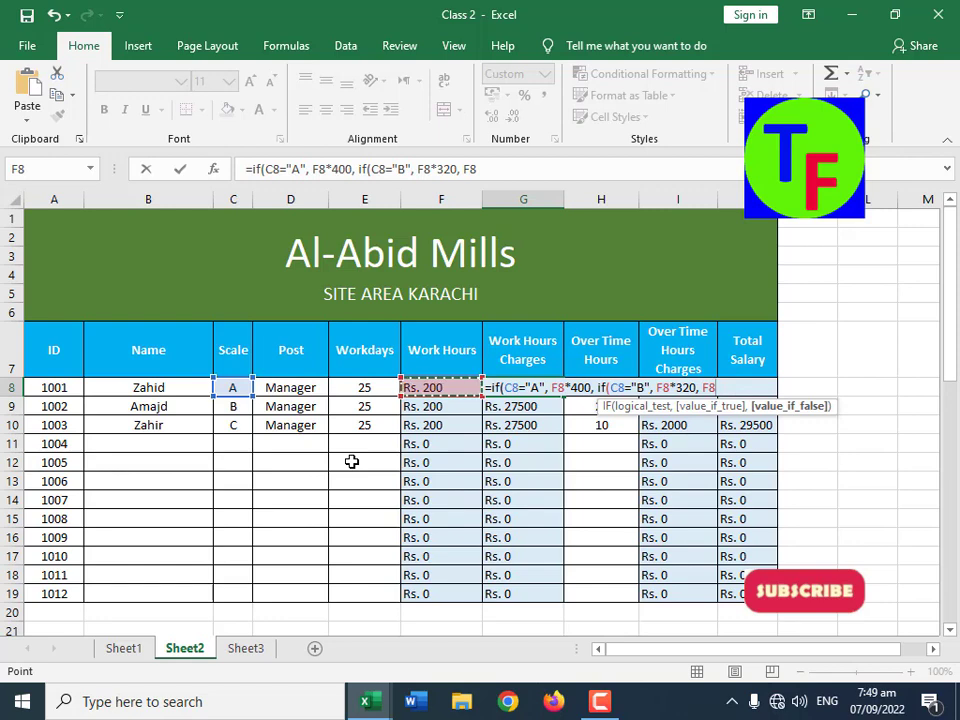
pyautogui.write('*20')
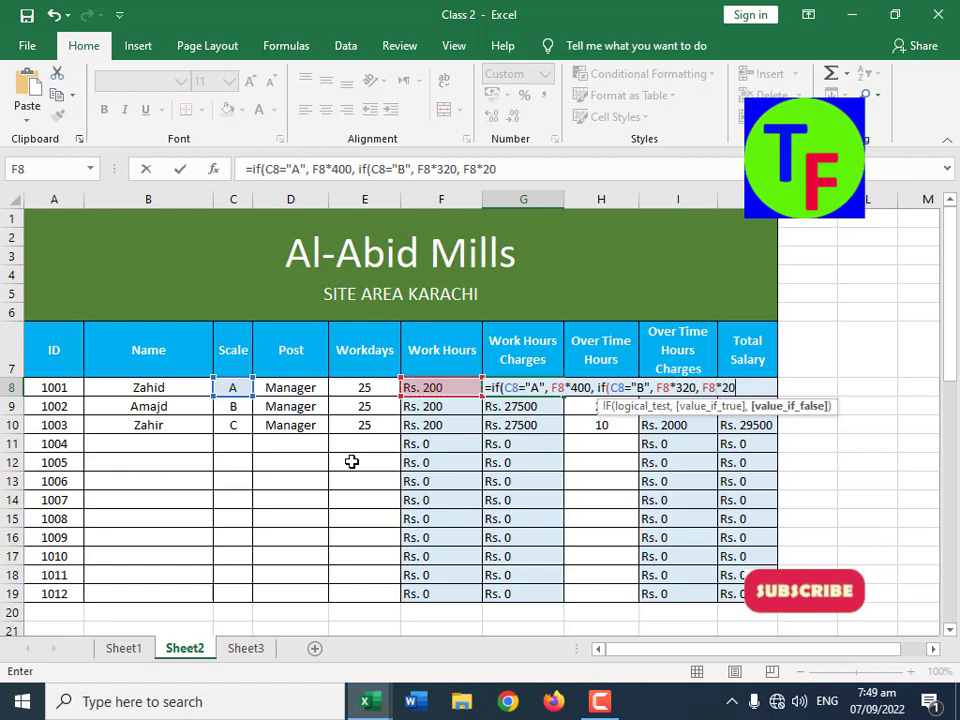
pyautogui.write('0))')
pyautogui.press('Return')
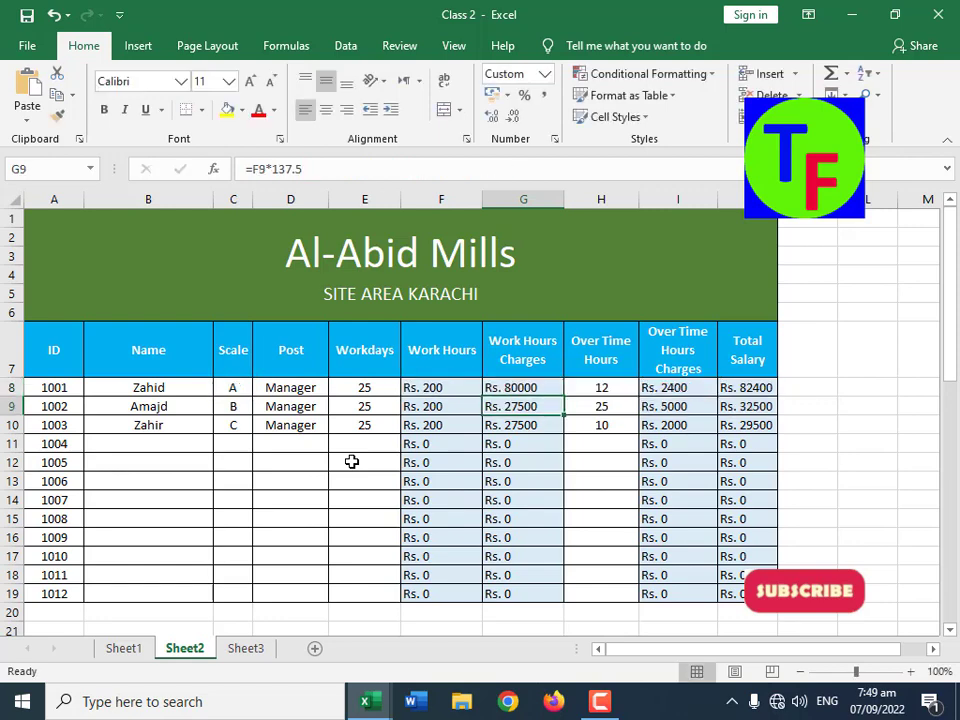
pyautogui.press('Up')
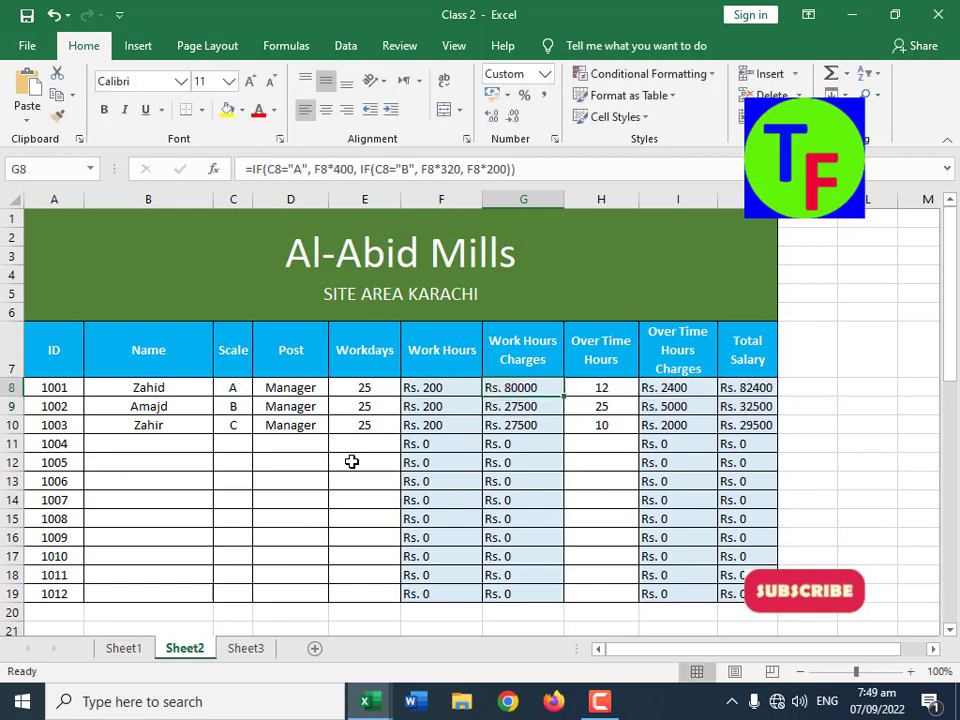
pyautogui.doubleClick(563, 397)
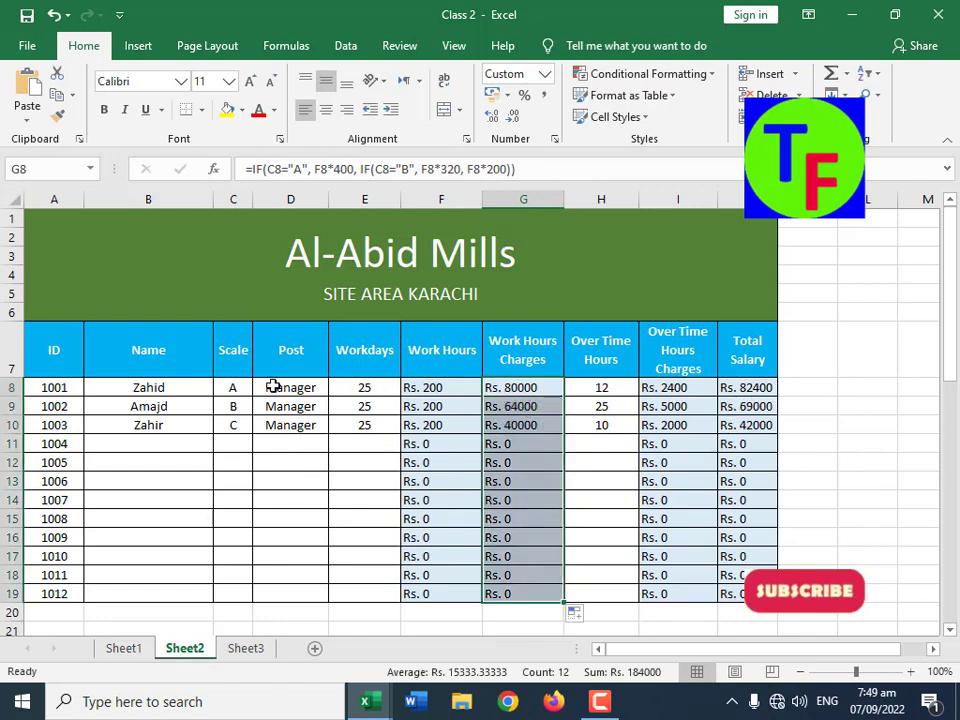
# Step: Compare the scale, post, workdays and Work Hours Charges of rows 8 to 10, and open Sheet3
pyautogui.moveTo(296, 388); pyautogui.dragTo(300, 427)
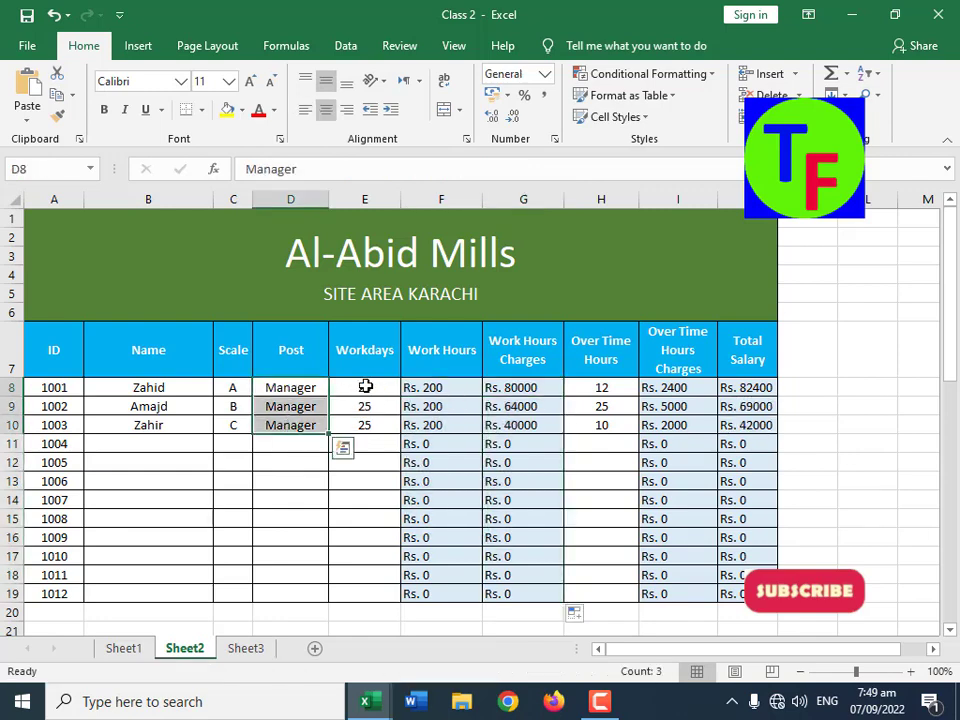
pyautogui.moveTo(366, 387); pyautogui.dragTo(369, 422)
pyautogui.moveTo(236, 390); pyautogui.dragTo(236, 420)
pyautogui.click(240, 390)
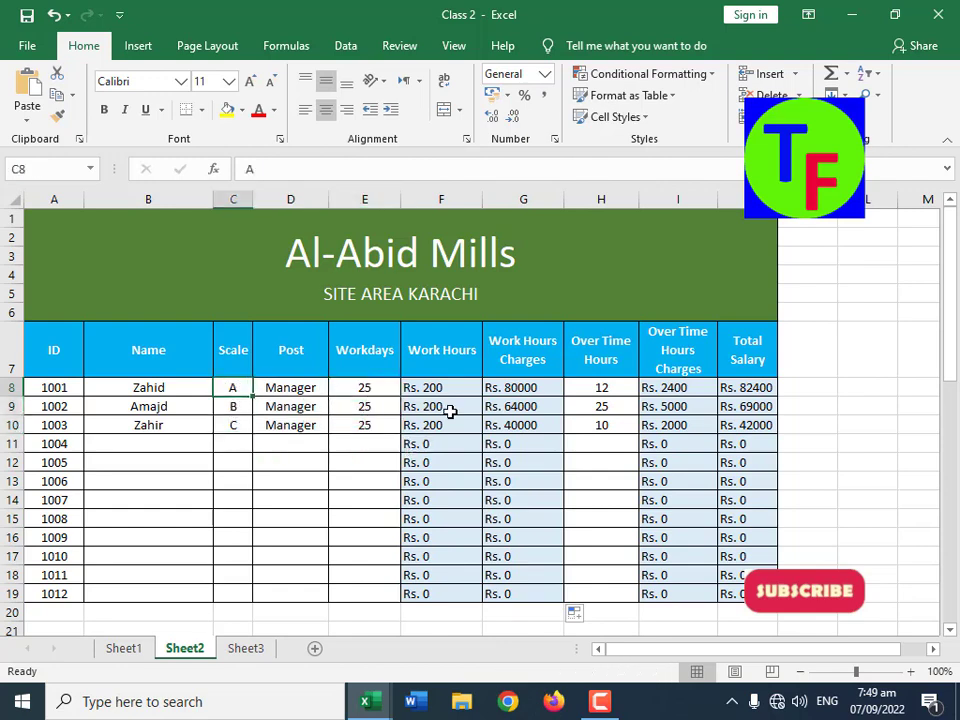
pyautogui.click(534, 390)
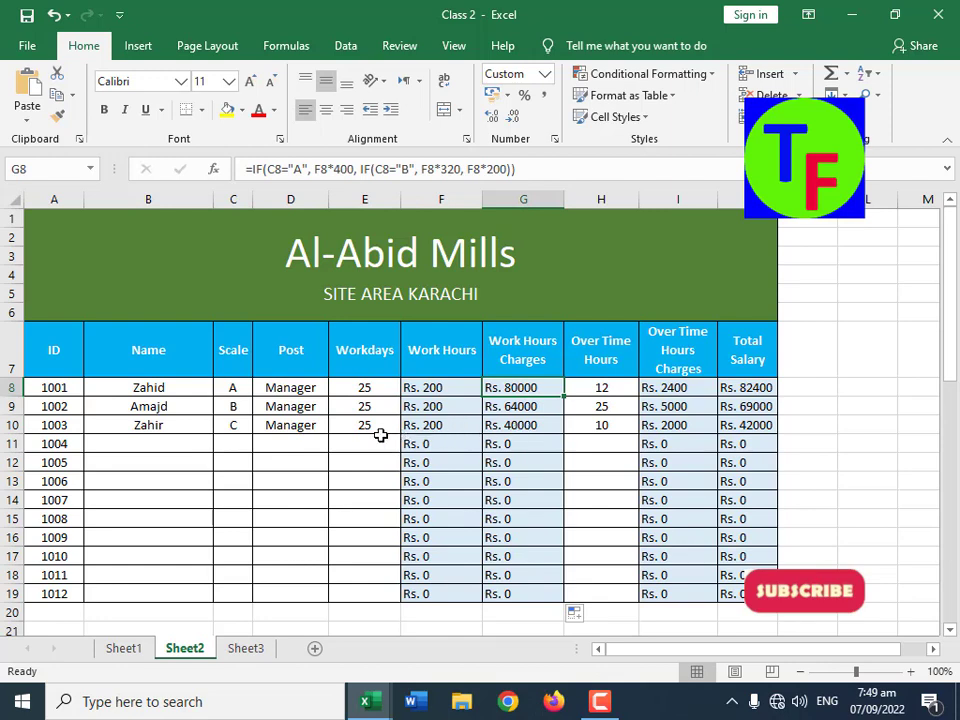
pyautogui.click(236, 405)
pyautogui.click(524, 408)
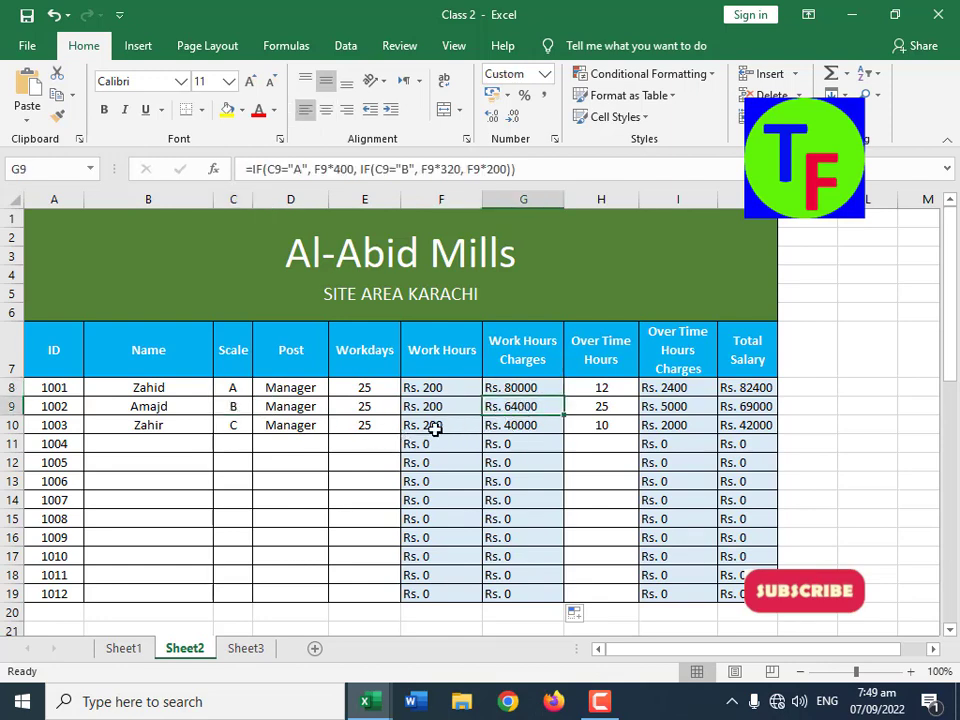
pyautogui.click(240, 424)
pyautogui.click(547, 426)
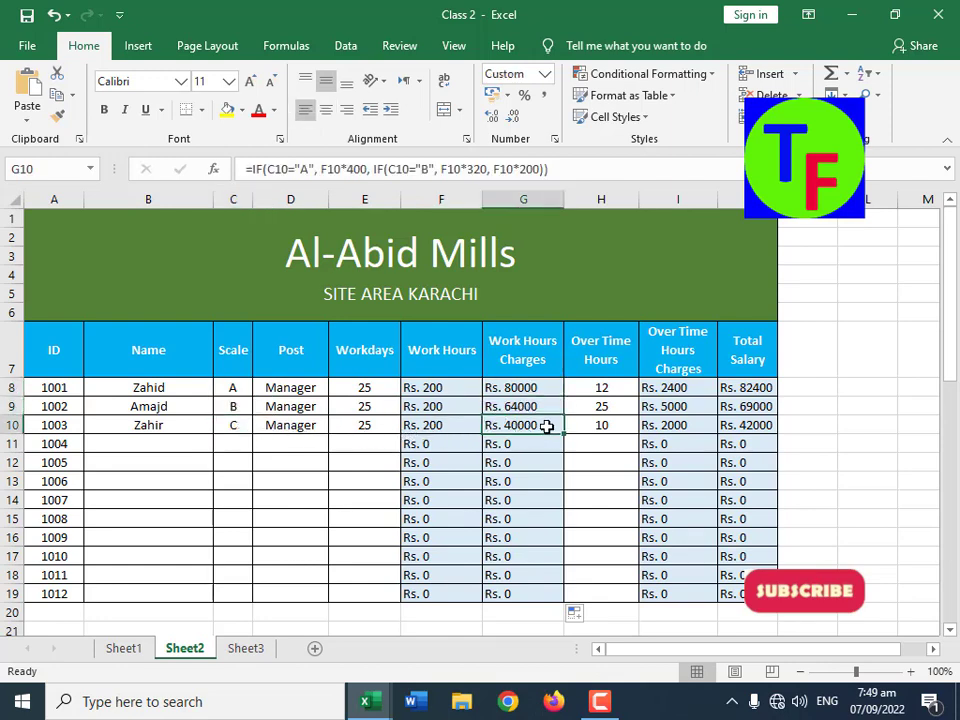
pyautogui.moveTo(300, 405); pyautogui.dragTo(300, 423)
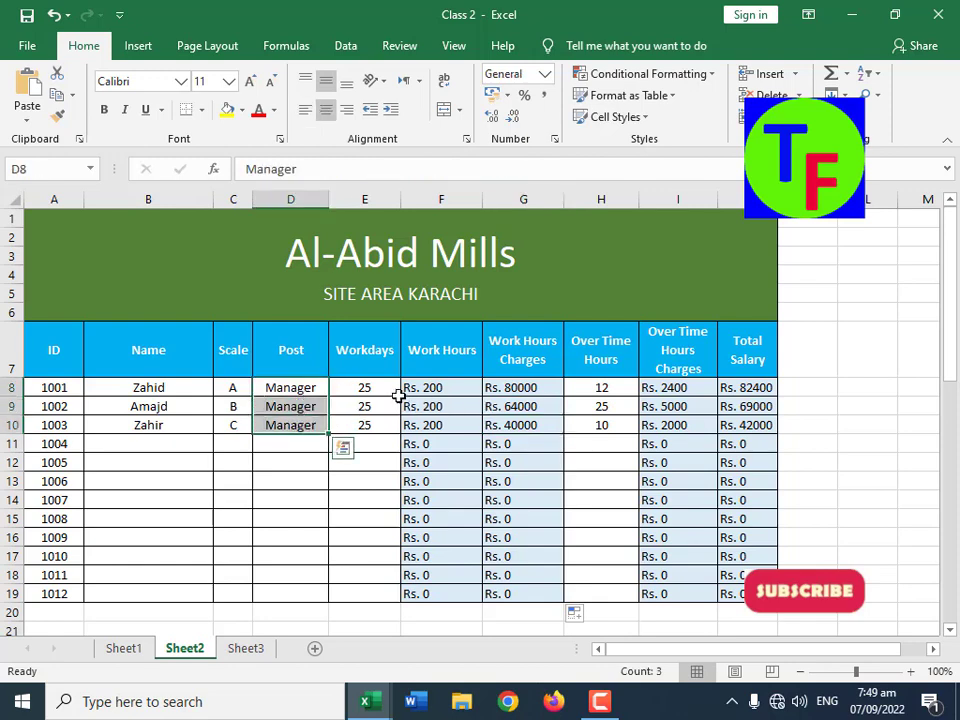
pyautogui.moveTo(365, 388); pyautogui.dragTo(386, 424)
pyautogui.click(524, 395)
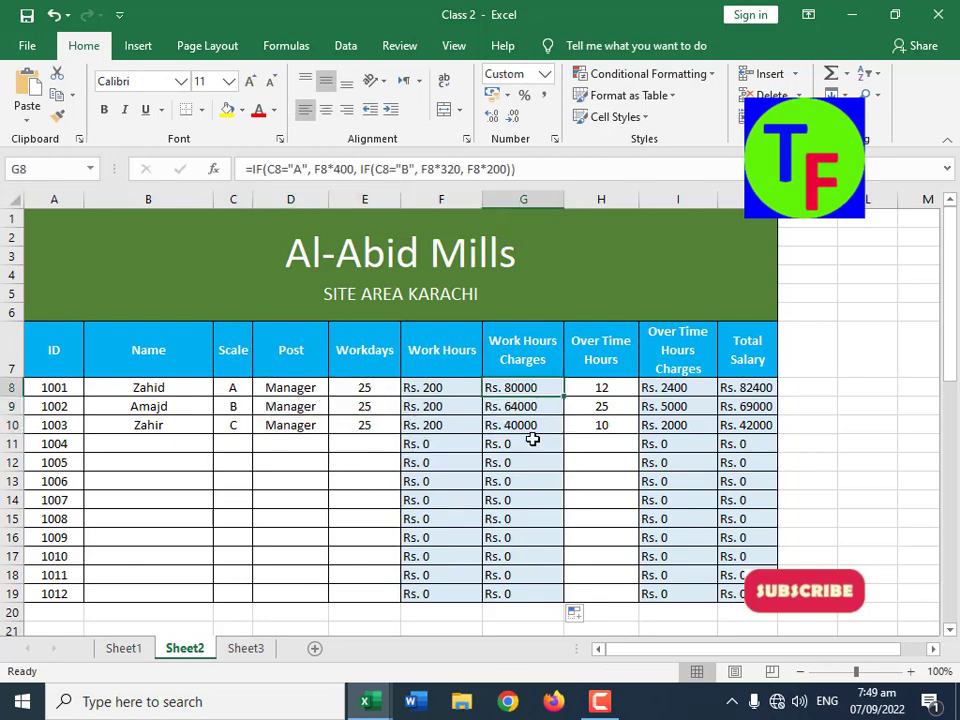
pyautogui.click(245, 648)
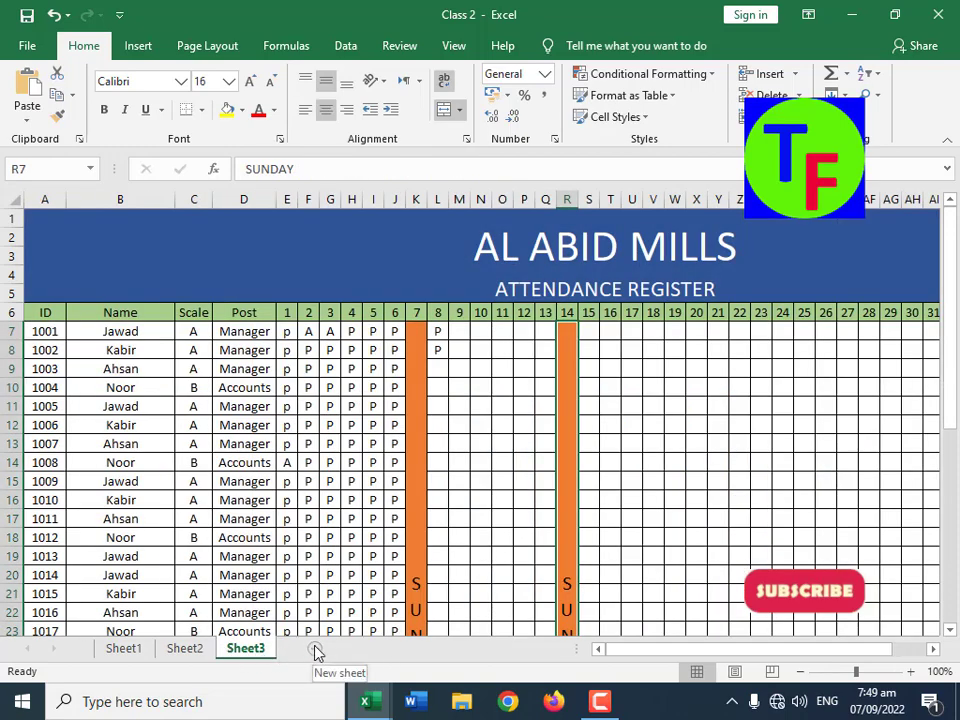
# Step: Switch to File Explorer and open the first workbook in the Excel New folder
pyautogui.click(462, 705)
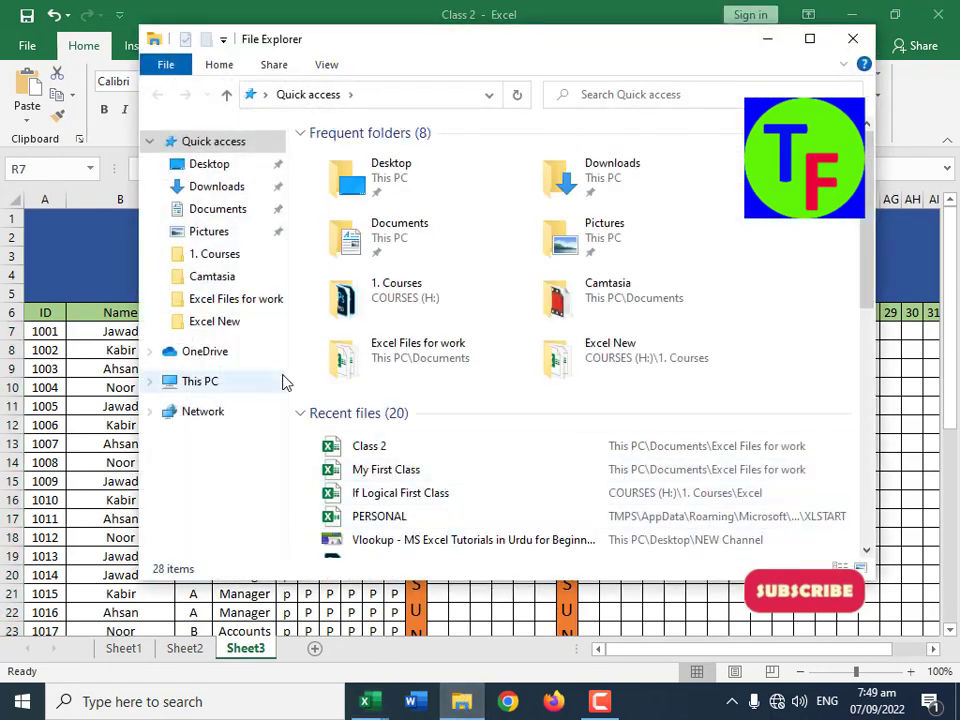
pyautogui.click(238, 322)
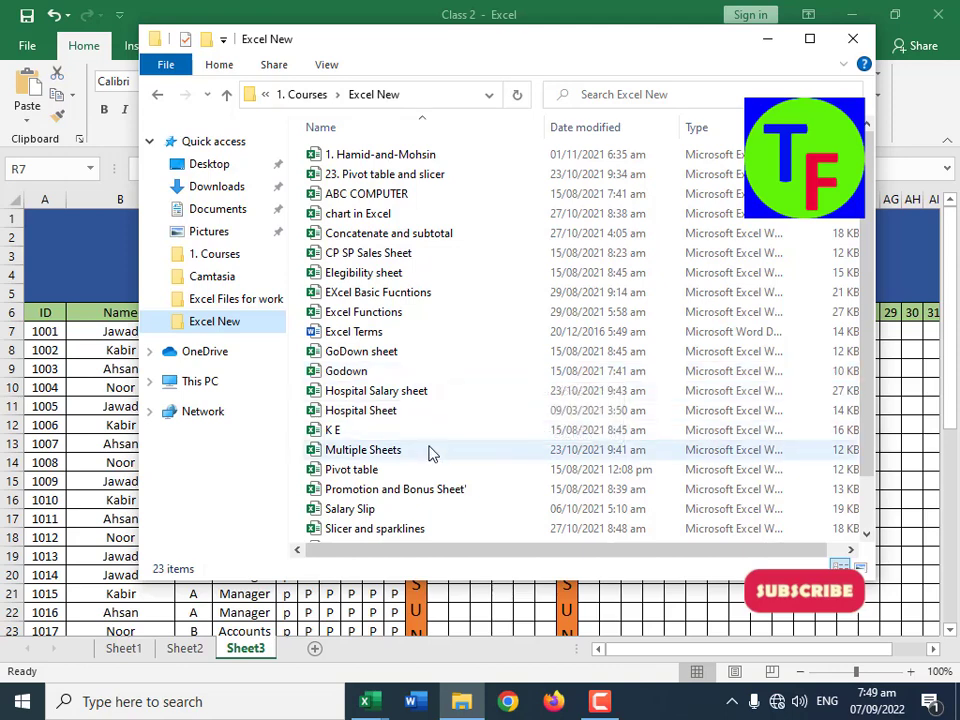
pyautogui.scroll(-1, 430, 453)
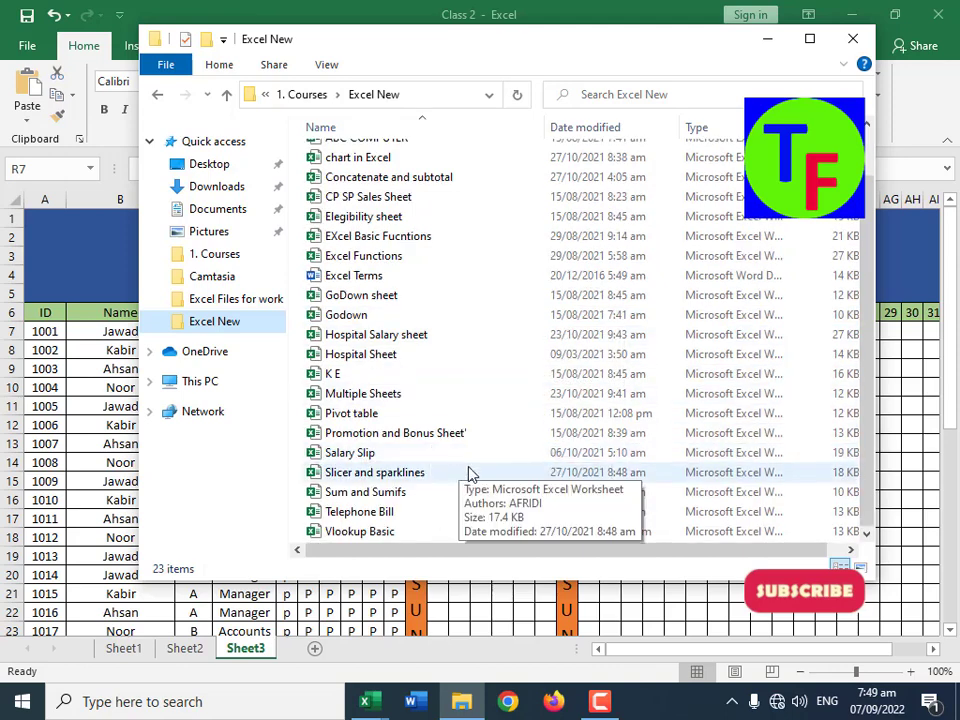
pyautogui.scroll(1, 470, 474)
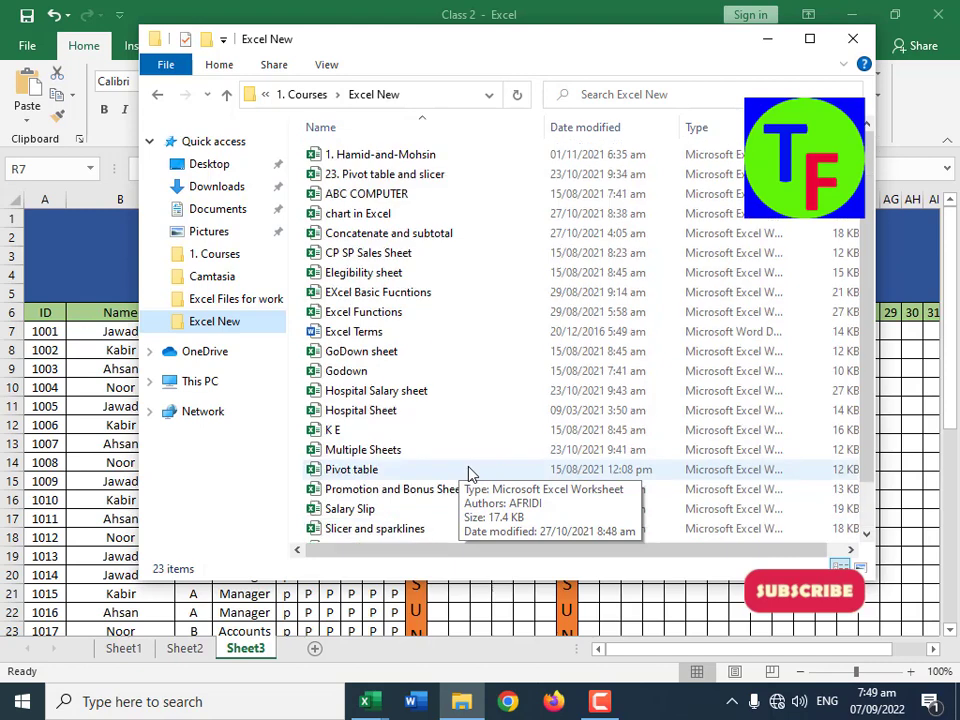
pyautogui.doubleClick(381, 154)
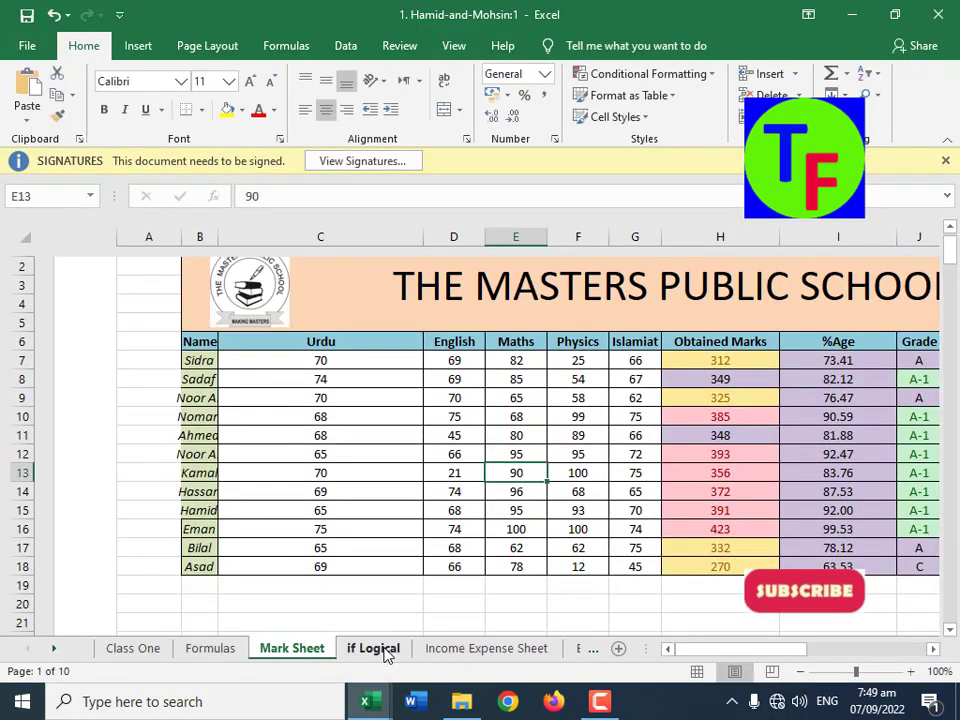
# Step: Go through the workbook's sheets to the If and Or sheet
pyautogui.click(487, 649)
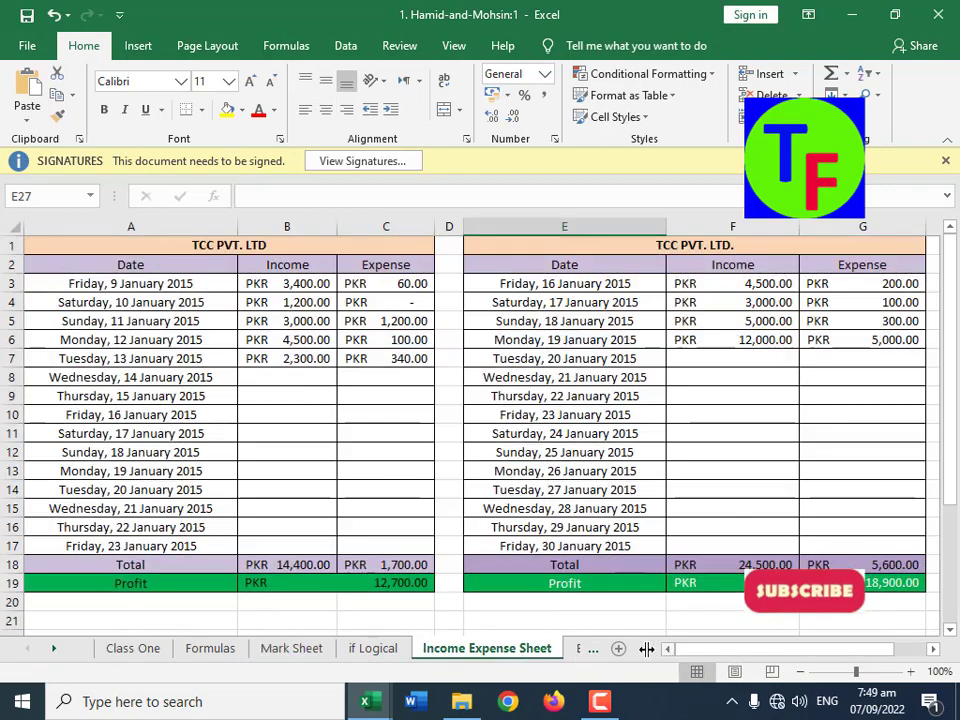
pyautogui.click(577, 650)
pyautogui.click(563, 658)
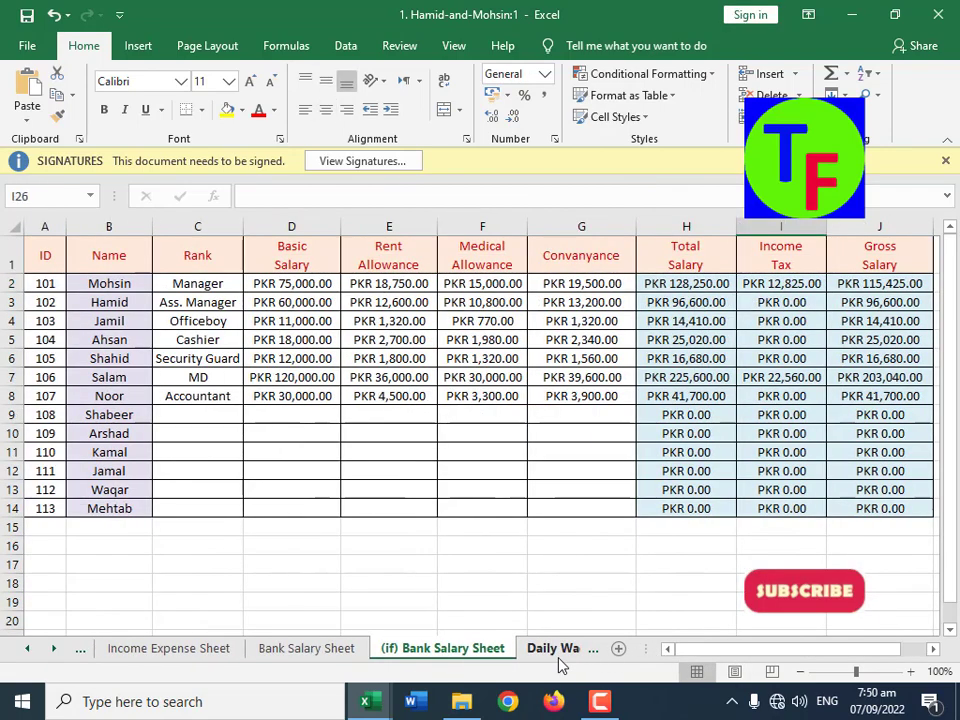
pyautogui.click(561, 656)
pyautogui.click(540, 650)
pyautogui.click(552, 652)
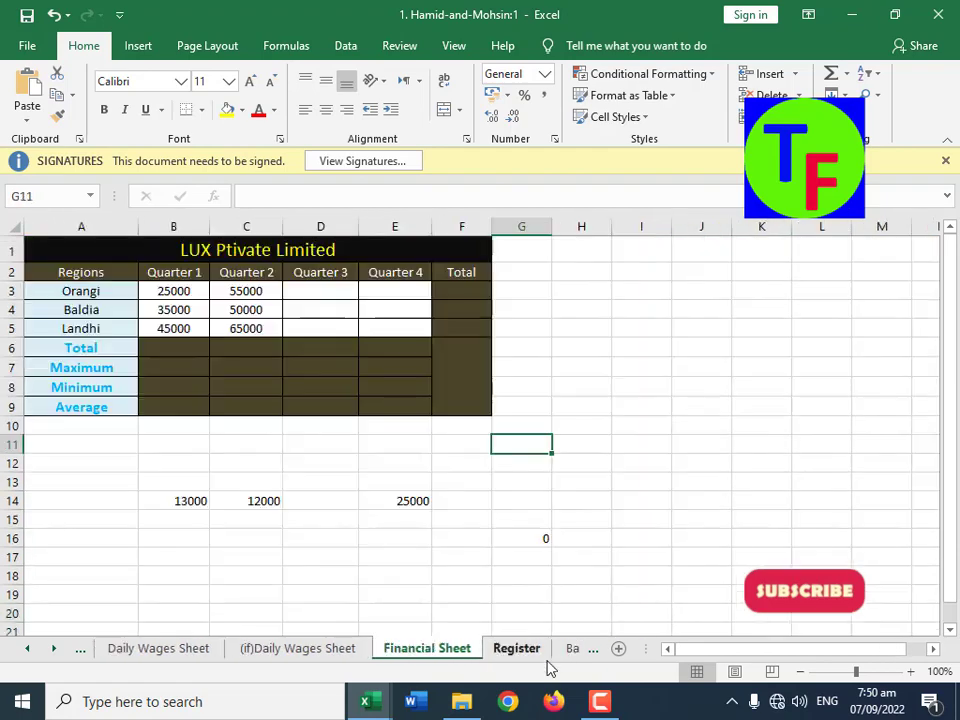
pyautogui.click(552, 652)
pyautogui.click(572, 650)
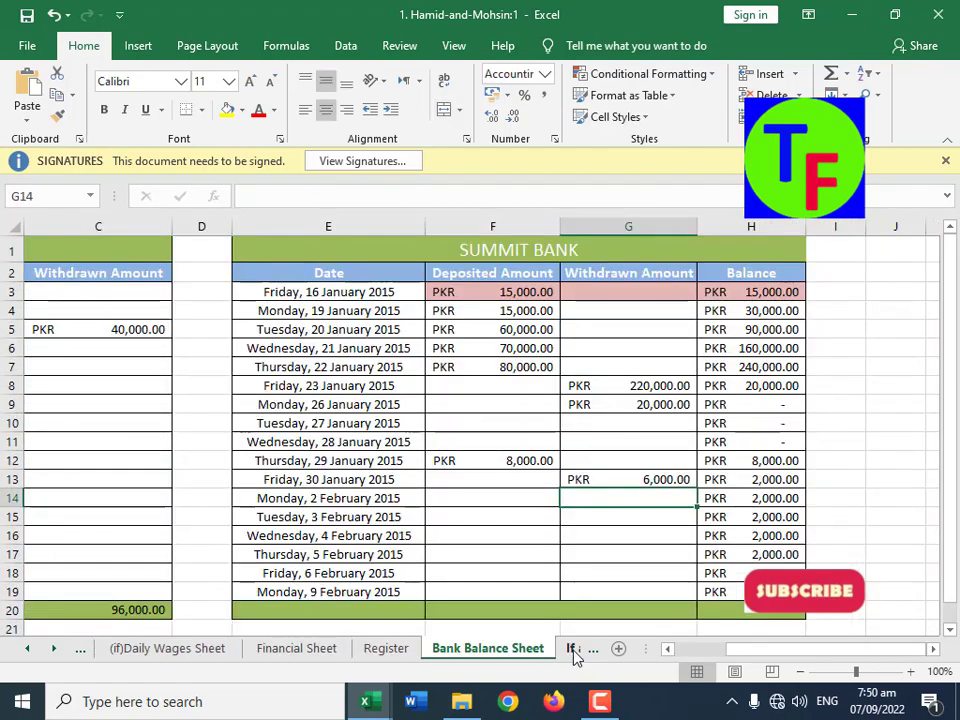
pyautogui.click(574, 650)
pyautogui.click(295, 605)
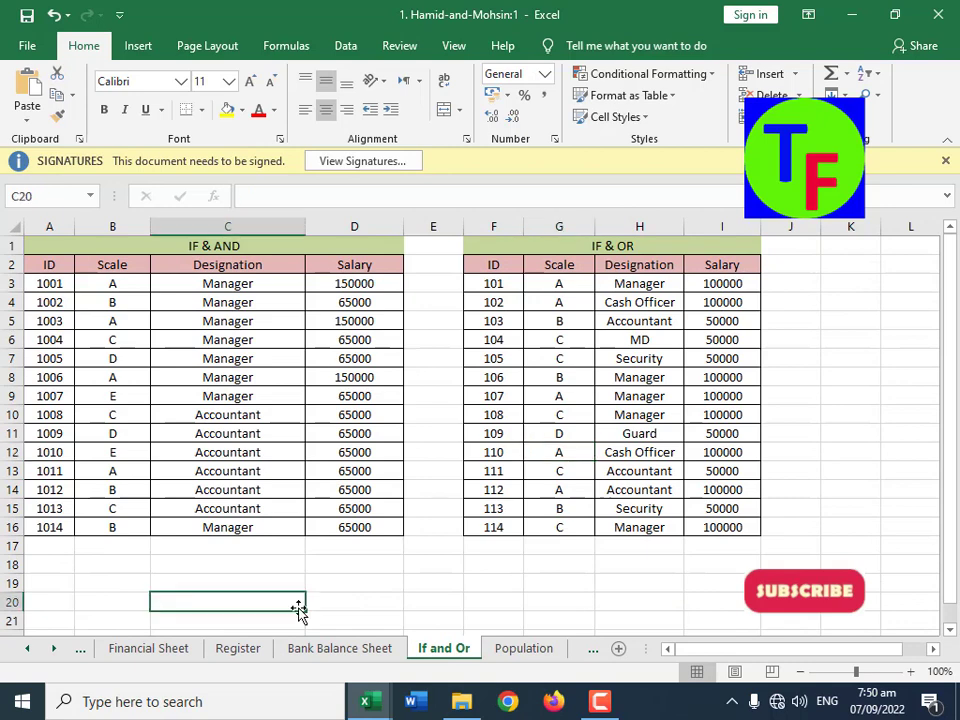
# Step: Clear the salaries in D3:D16 and I3:I16 on the If and Or sheet and dismiss the signatures notice
pyautogui.moveTo(356, 284); pyautogui.dragTo(352, 525)
pyautogui.press('Delete')
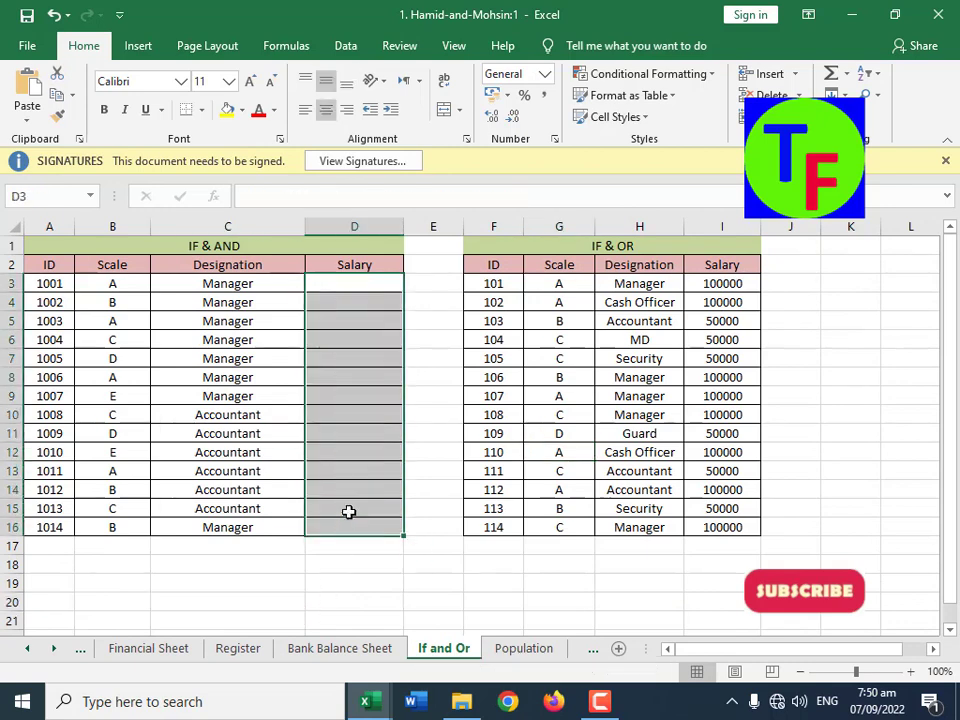
pyautogui.click(219, 246)
pyautogui.click(945, 160)
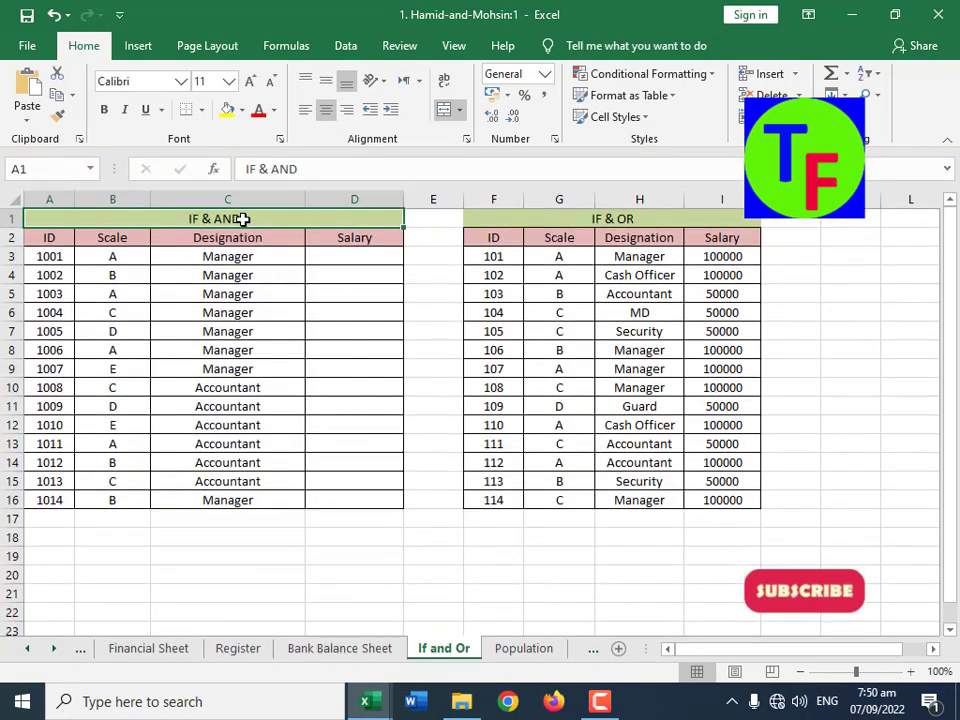
pyautogui.moveTo(722, 256); pyautogui.dragTo(712, 502)
pyautogui.press('Delete')
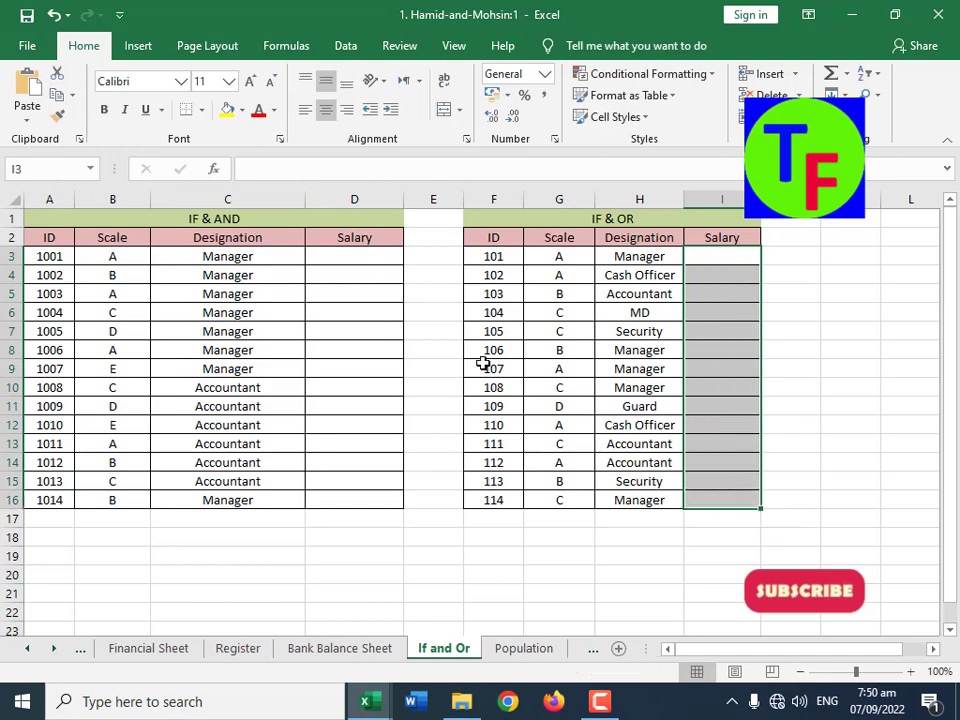
# Step: Compare the IF & AND table with the IF & OR table, including their Scale, Designation and Salary columns
pyautogui.click(358, 263)
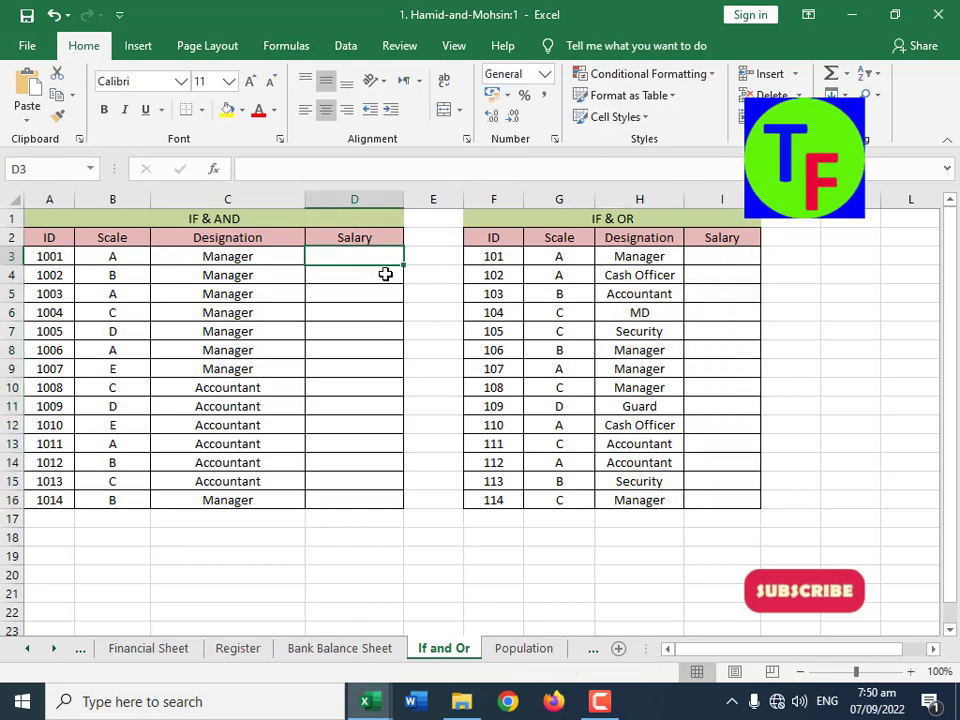
pyautogui.click(212, 217)
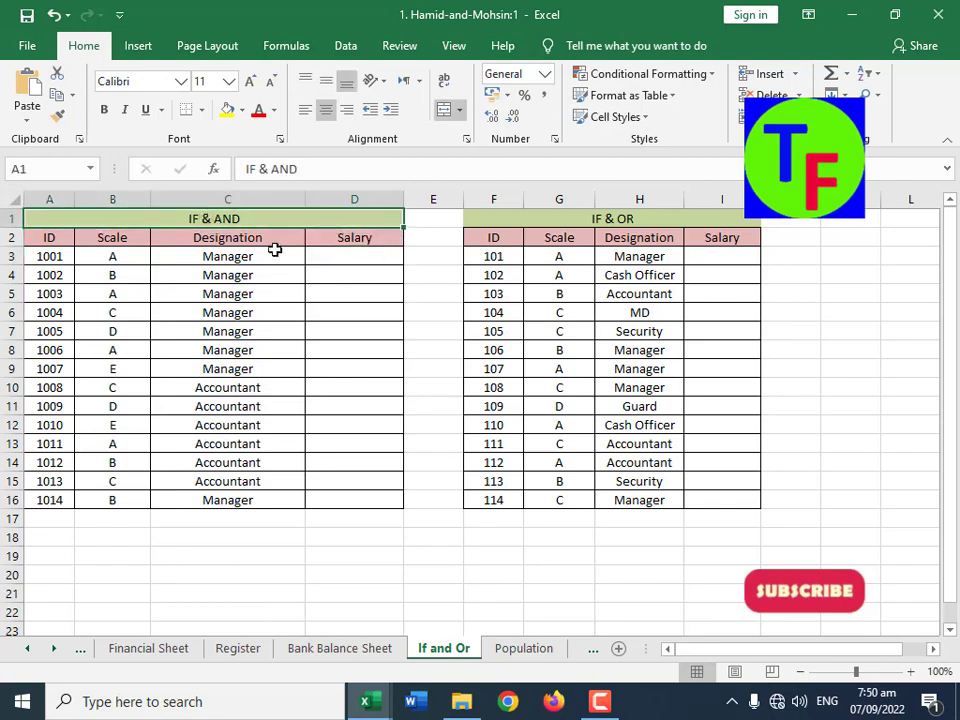
pyautogui.click(362, 260)
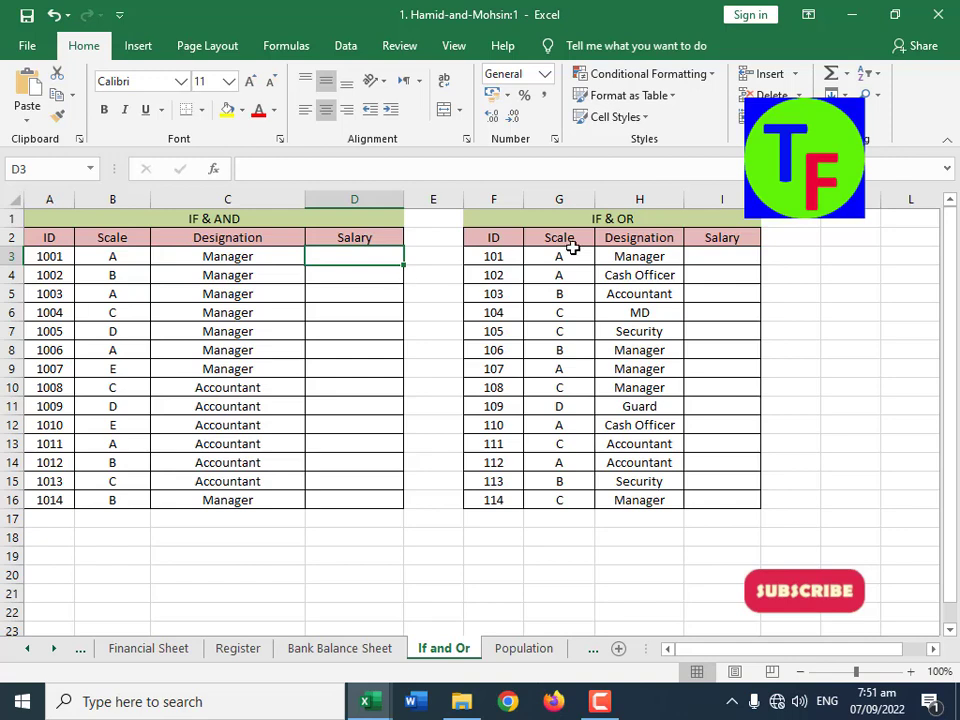
pyautogui.click(643, 224)
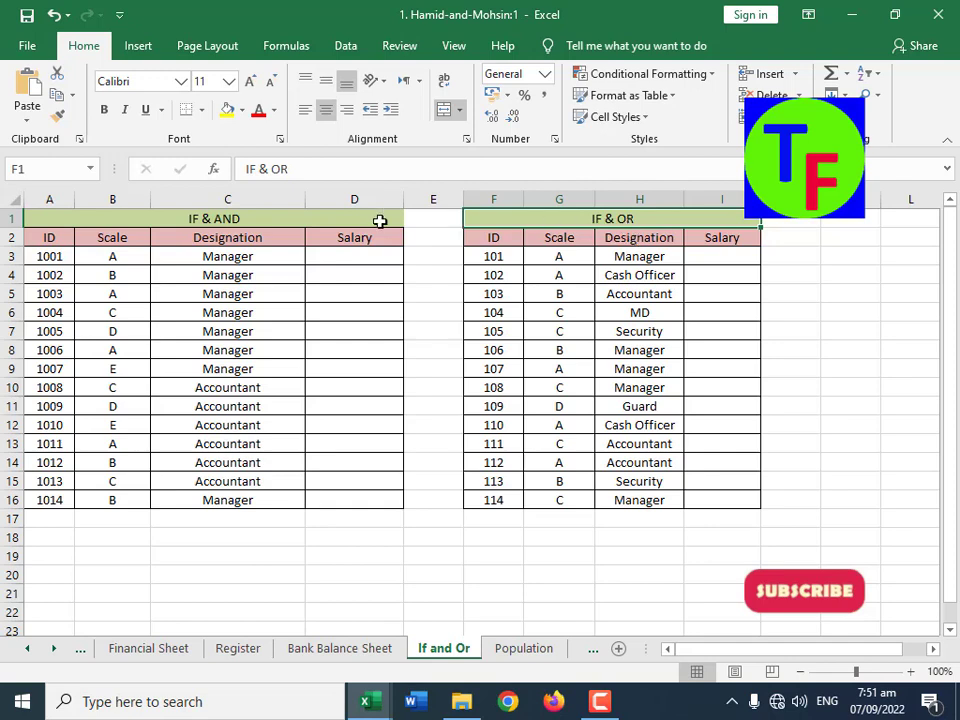
pyautogui.click(303, 231)
pyautogui.click(305, 220)
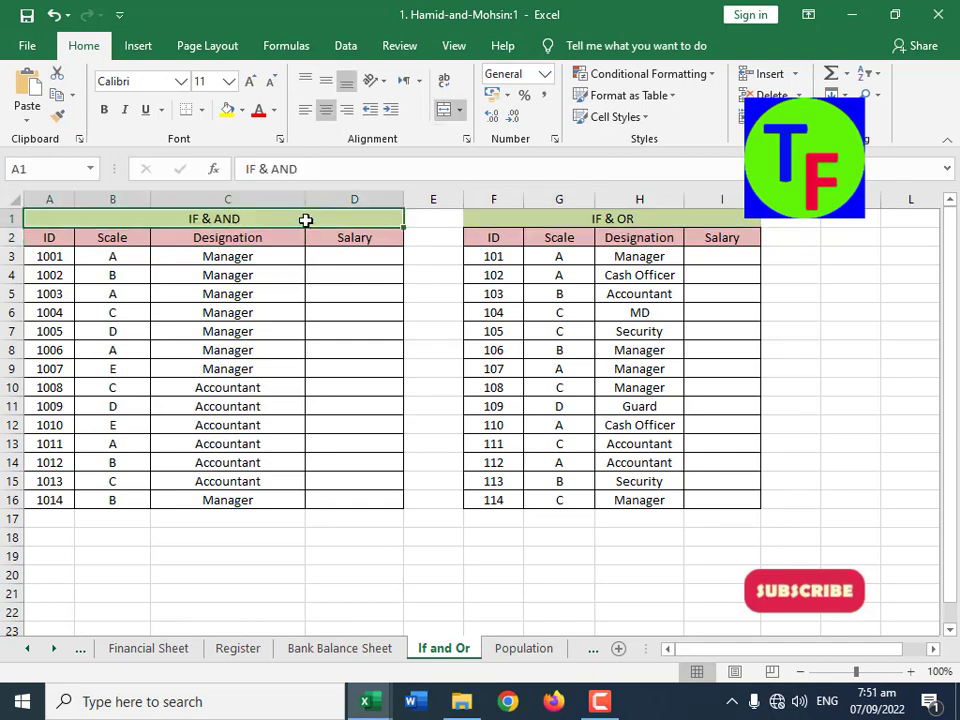
# Step: Begin an IF formula in D3 with an AND test of B3="A" and C3="Manager", returning 100000 when true
pyautogui.click(367, 259)
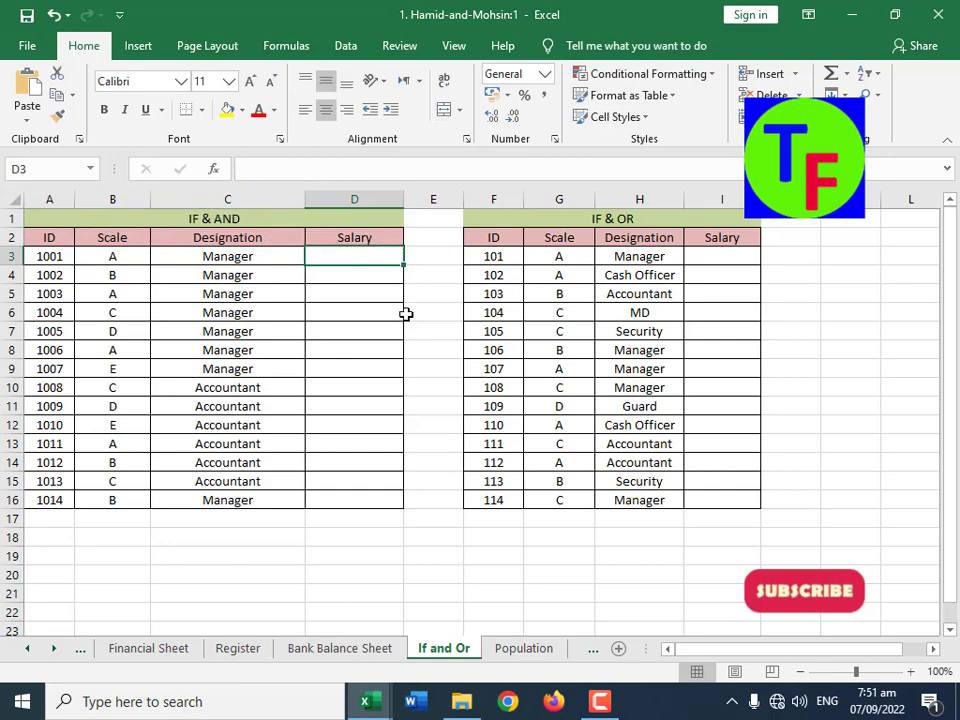
pyautogui.write('=')
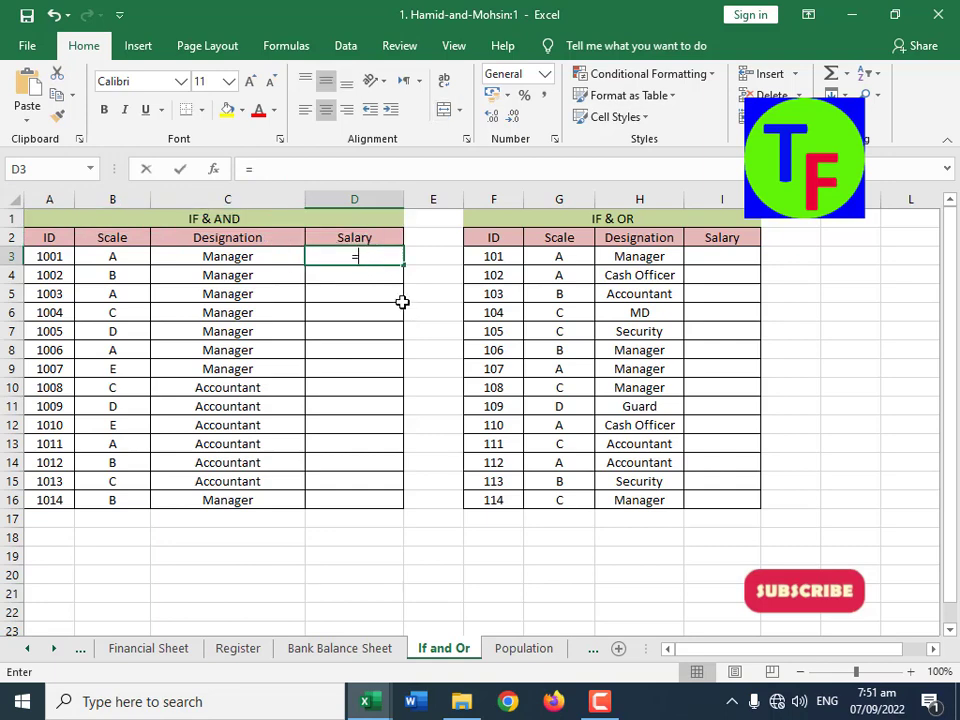
pyautogui.write('if(and(')
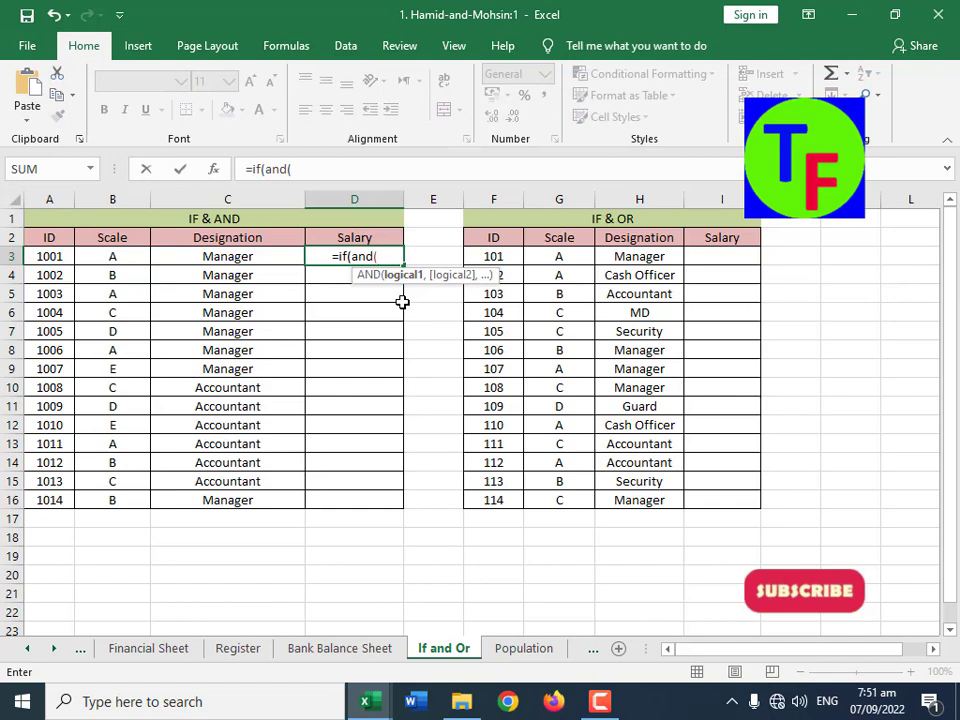
pyautogui.click(121, 257)
pyautogui.write('="A"')
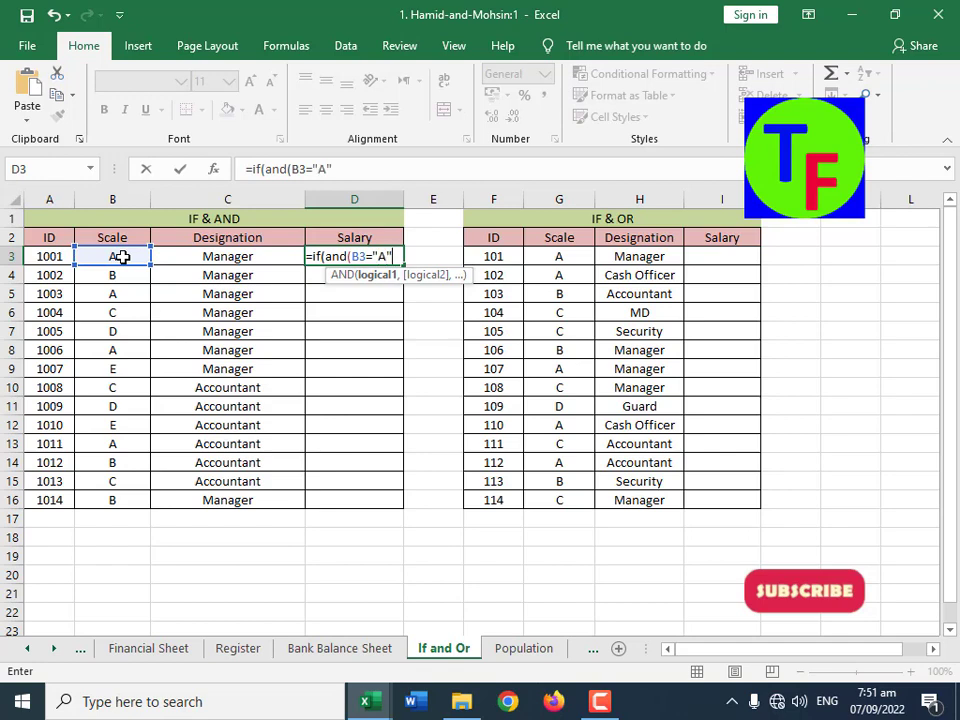
pyautogui.write(',')
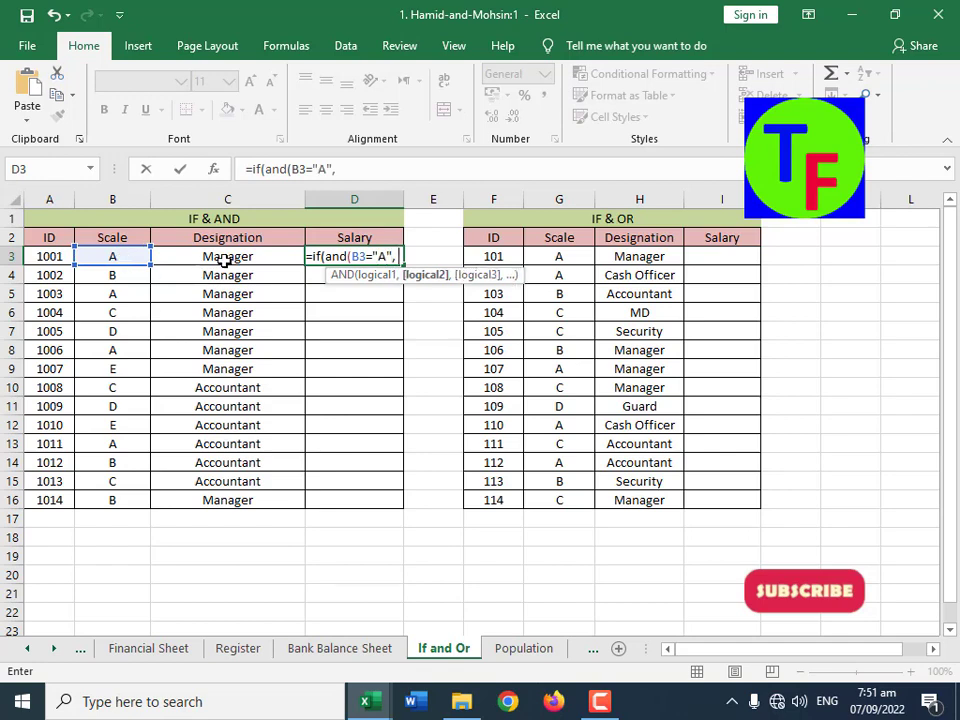
pyautogui.click(226, 257)
pyautogui.write('="Manager"')
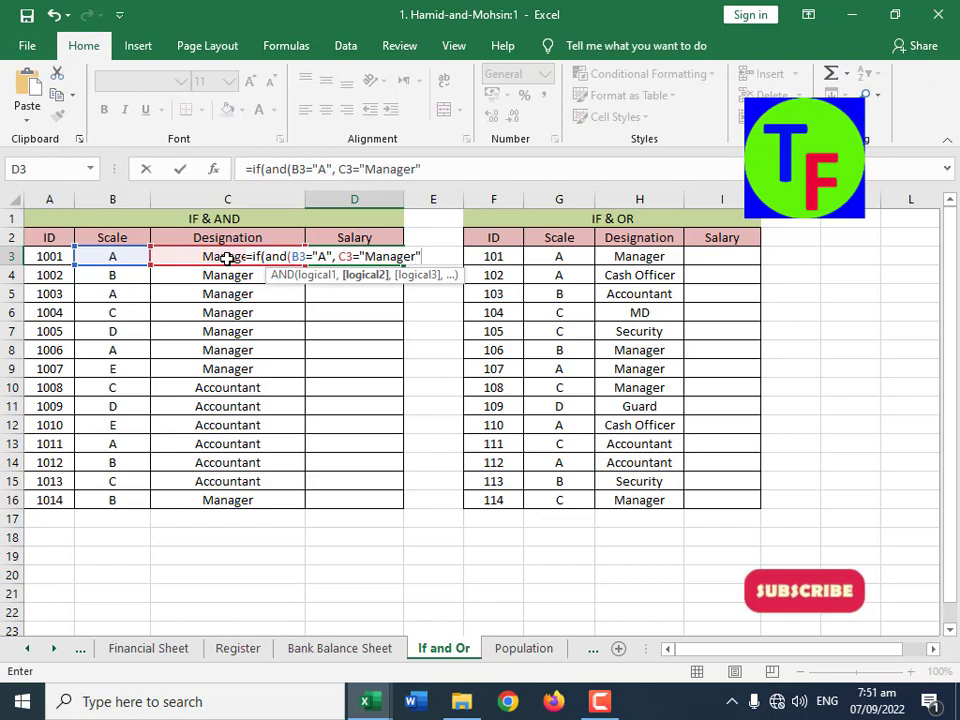
pyautogui.write('), 1')
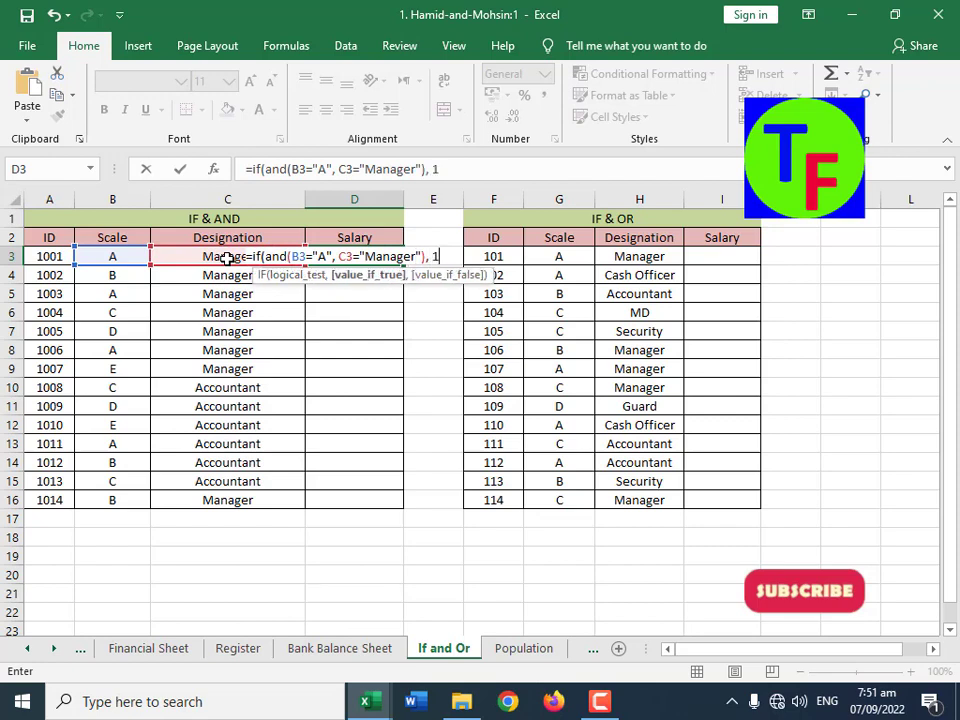
pyautogui.write('00000')
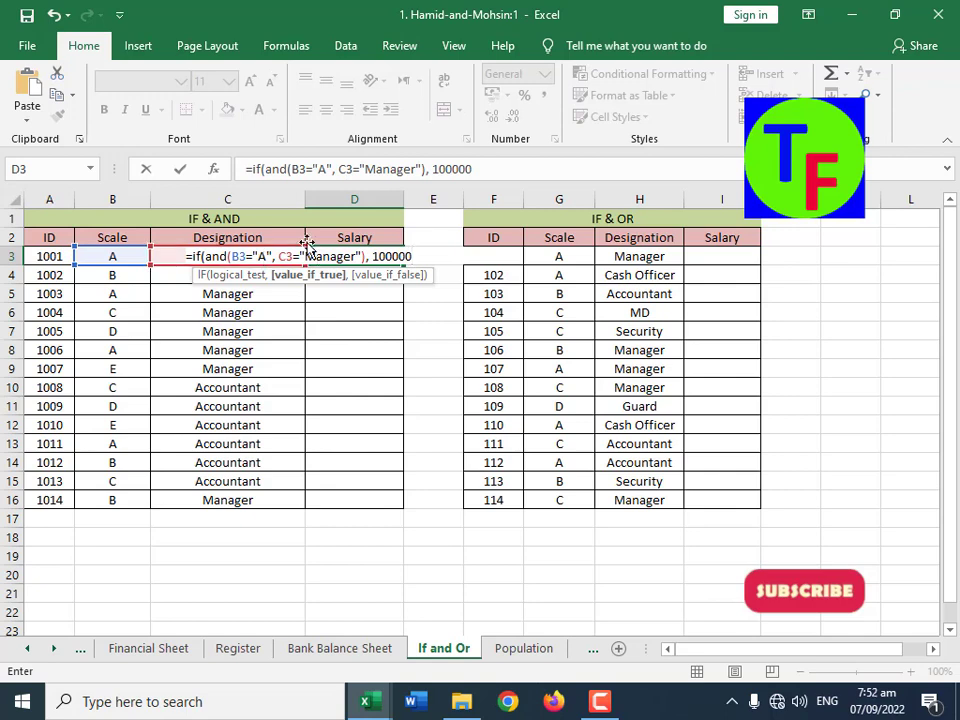
# Step: Nest a second IF with an AND test in the D3 formula, using B3="B" as its first condition
pyautogui.write(', if')
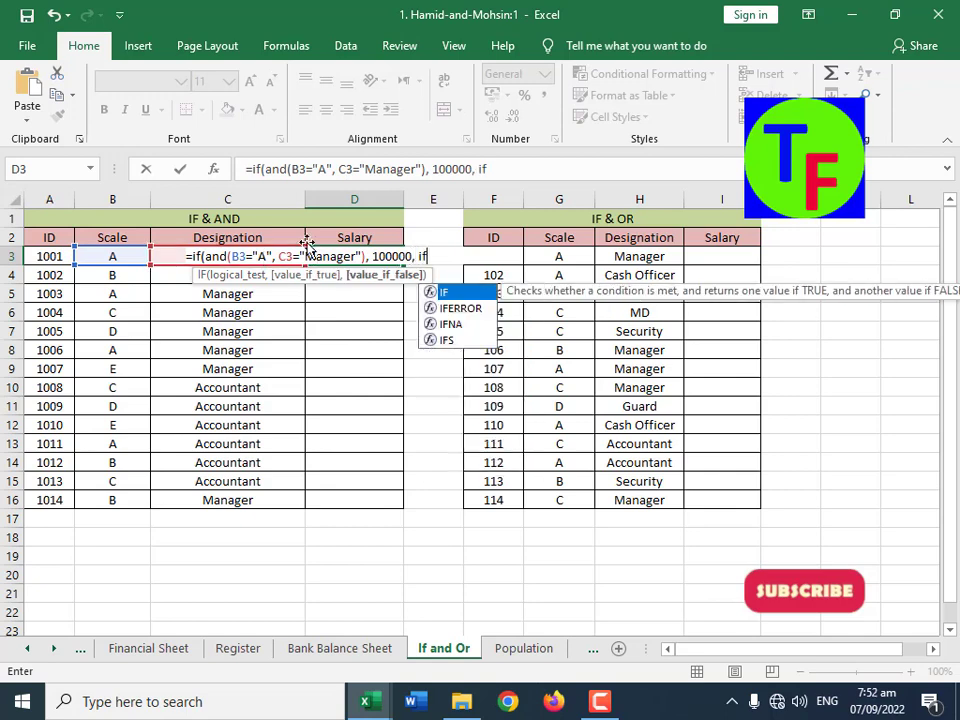
pyautogui.write('(and(')
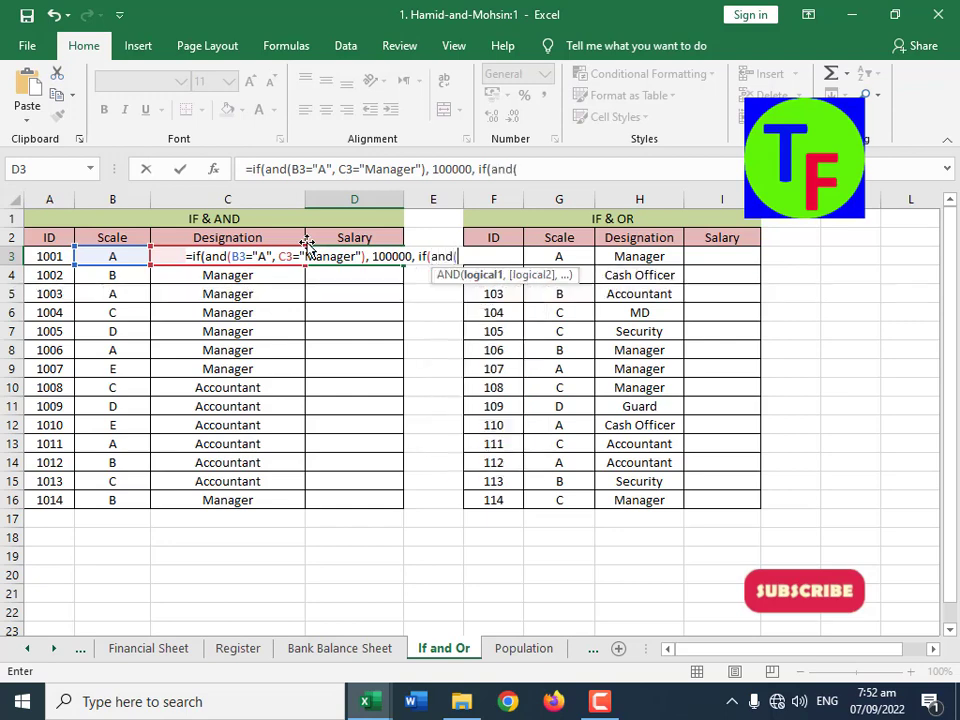
pyautogui.click(129, 257)
pyautogui.write('="A"')
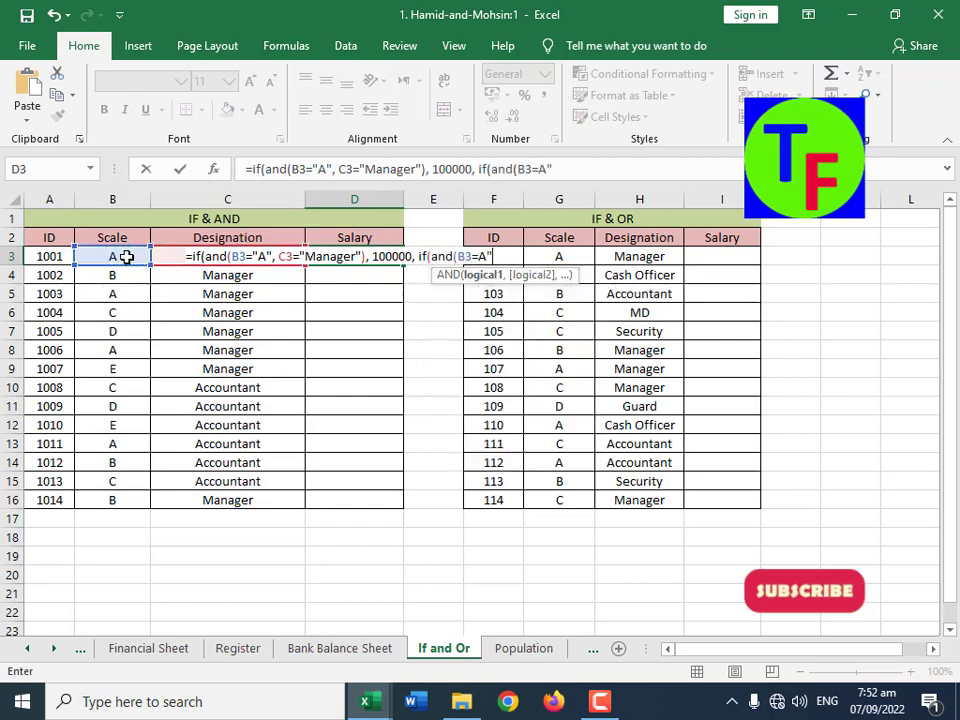
pyautogui.press('BackSpace')
pyautogui.press('BackSpace')
pyautogui.press('BackSpace')
pyautogui.write('"B",')
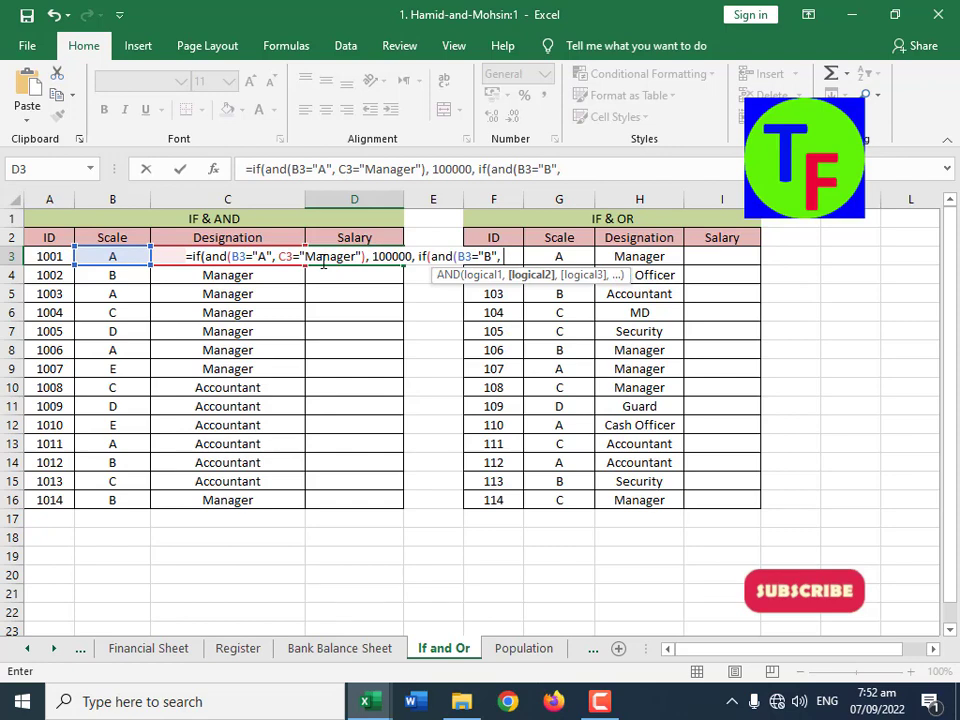
# Step: Add C3="Manager" as the nested AND test's second condition in D3 and close that test
pyautogui.press('Left')
pyautogui.write('="')
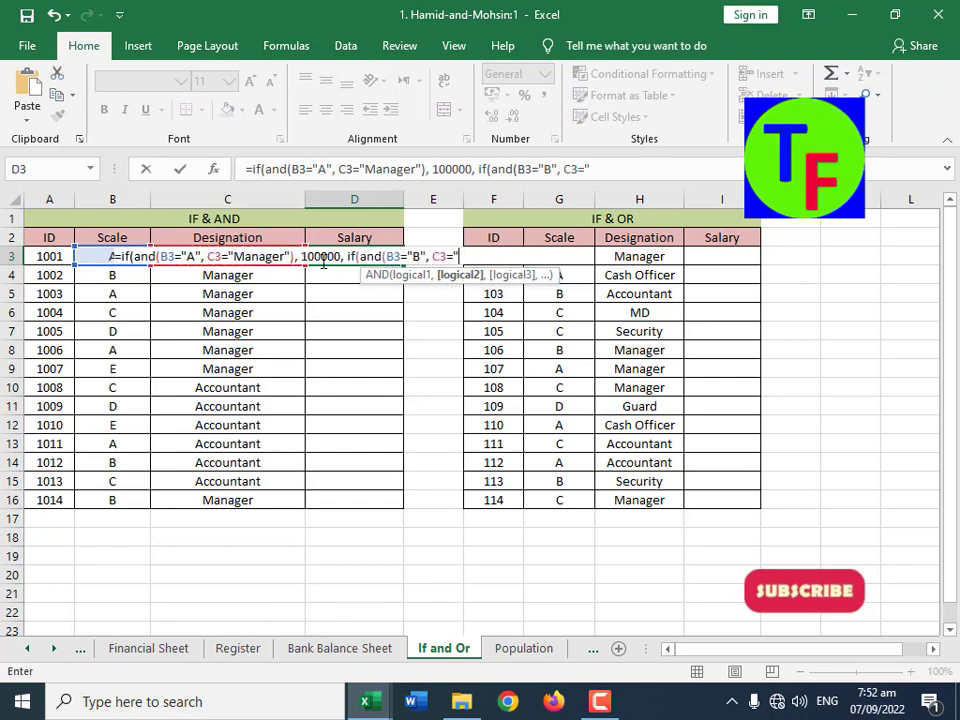
pyautogui.write('Manage')
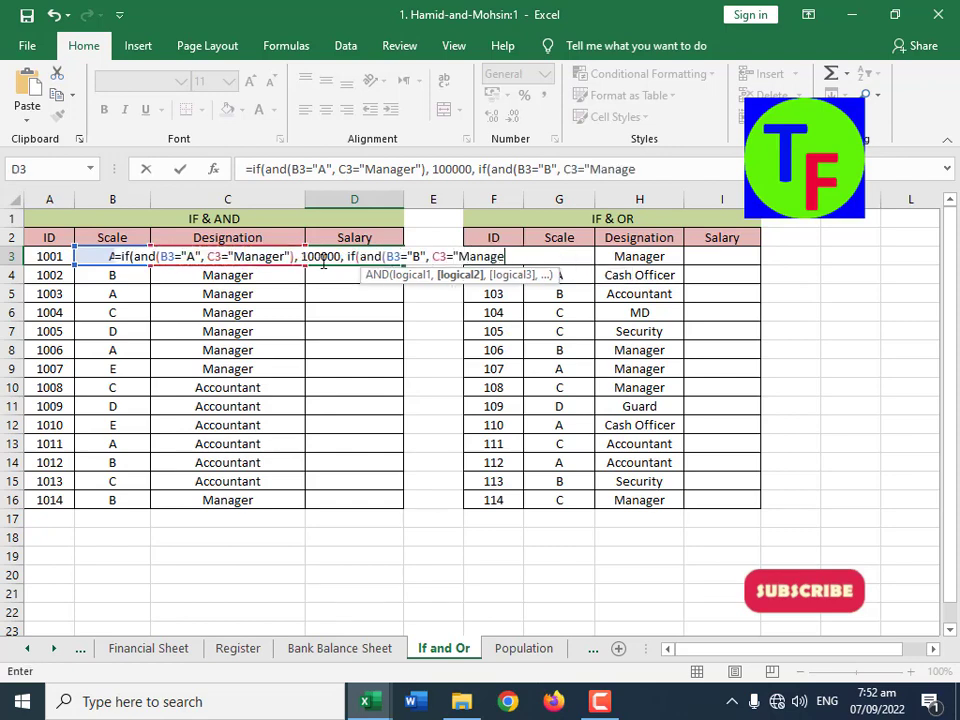
pyautogui.write('r"),')
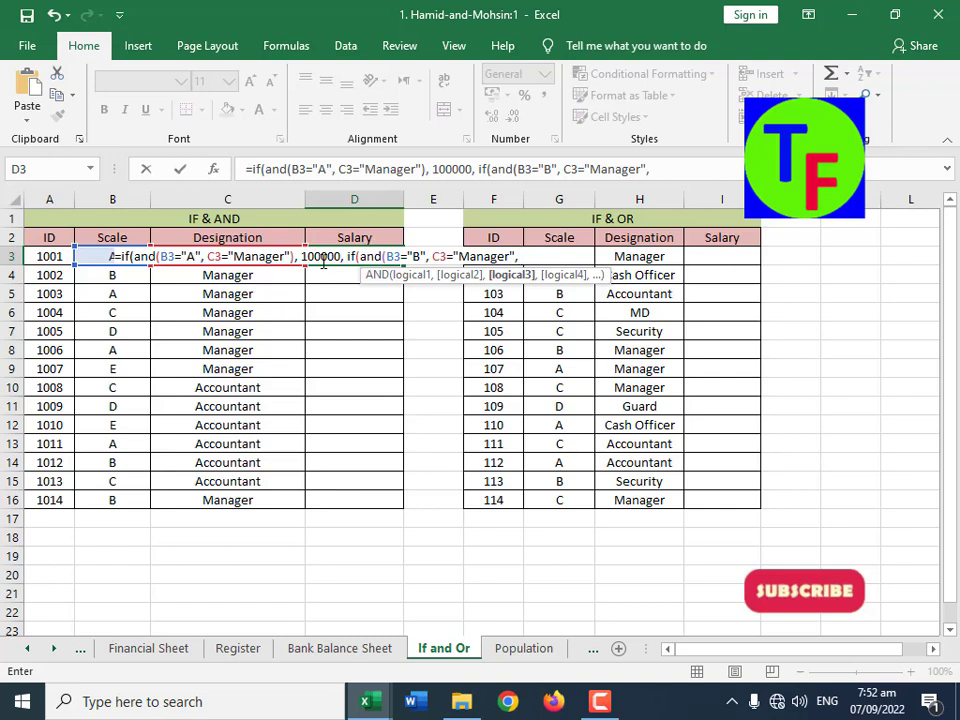
pyautogui.press('BackSpace')
pyautogui.write(')')
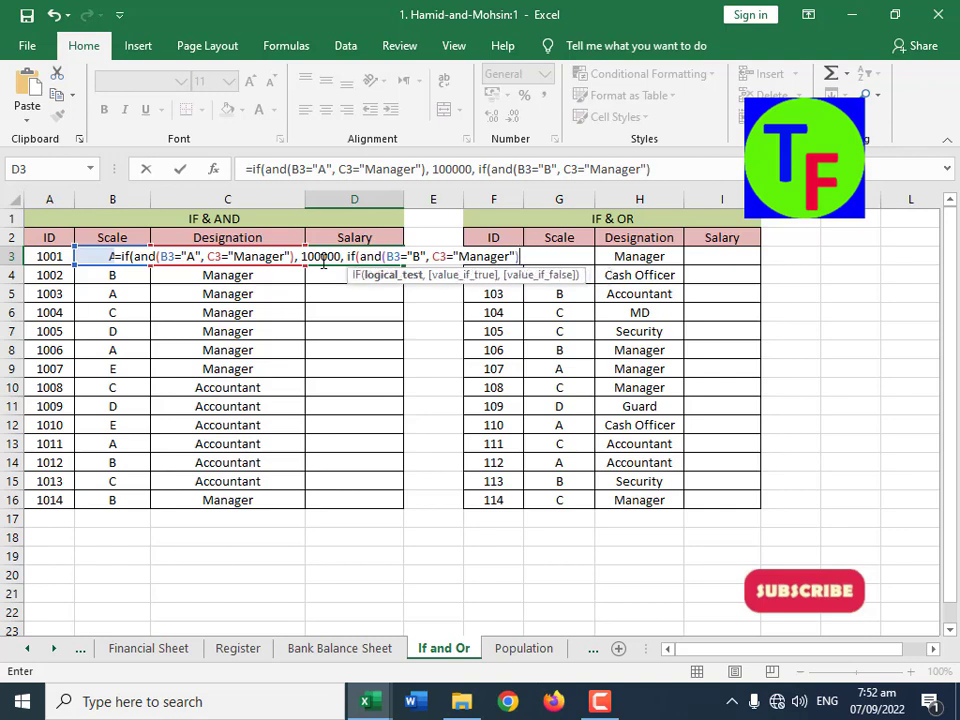
pyautogui.write(',')
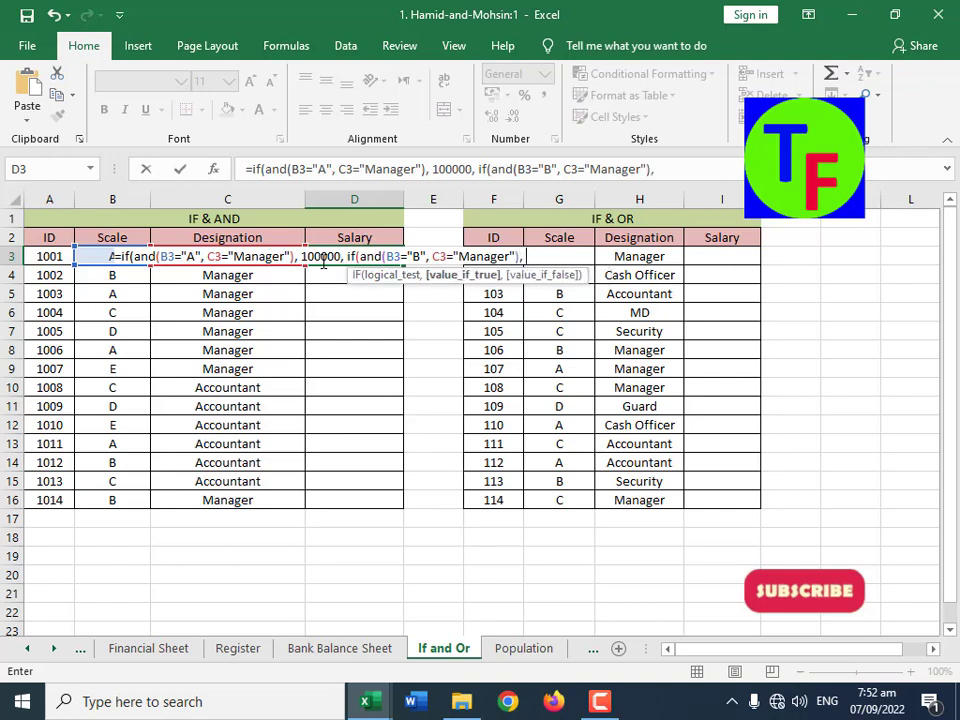
pyautogui.write(' 80000,')
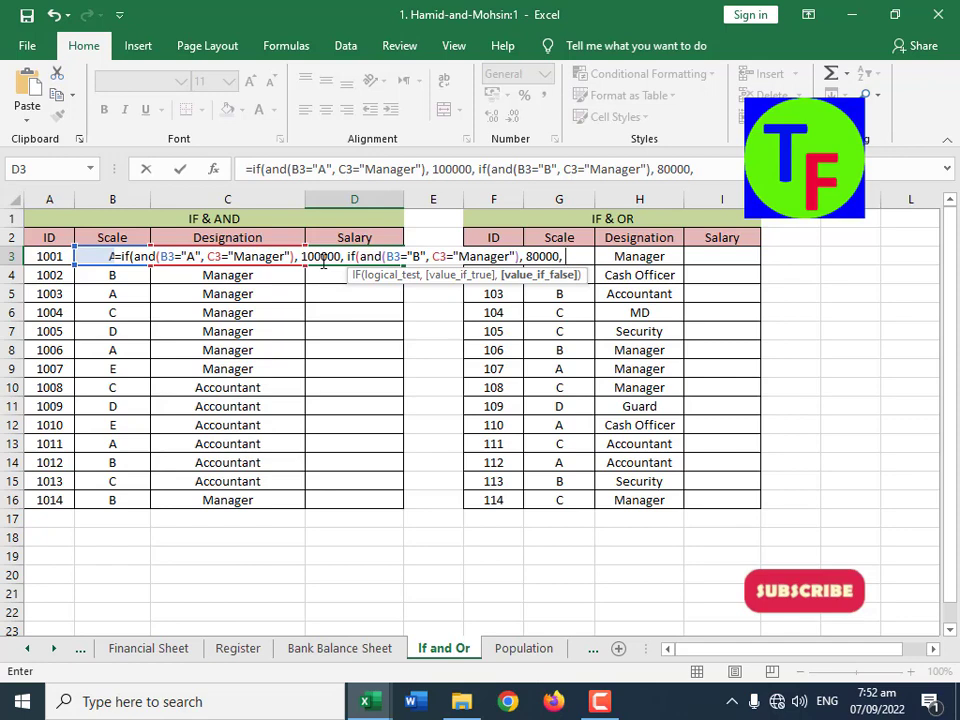
# Step: Complete the nested IF in D3 with 80000 when true and 40000 otherwise, and fill the formula down to D16
pyautogui.write('0')
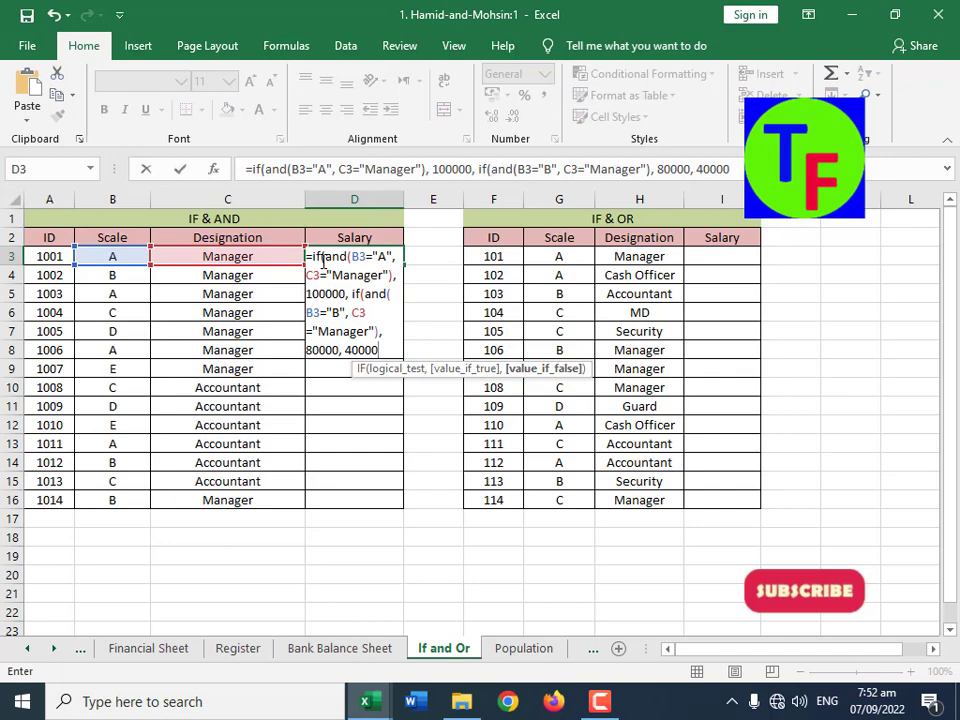
pyautogui.write('))')
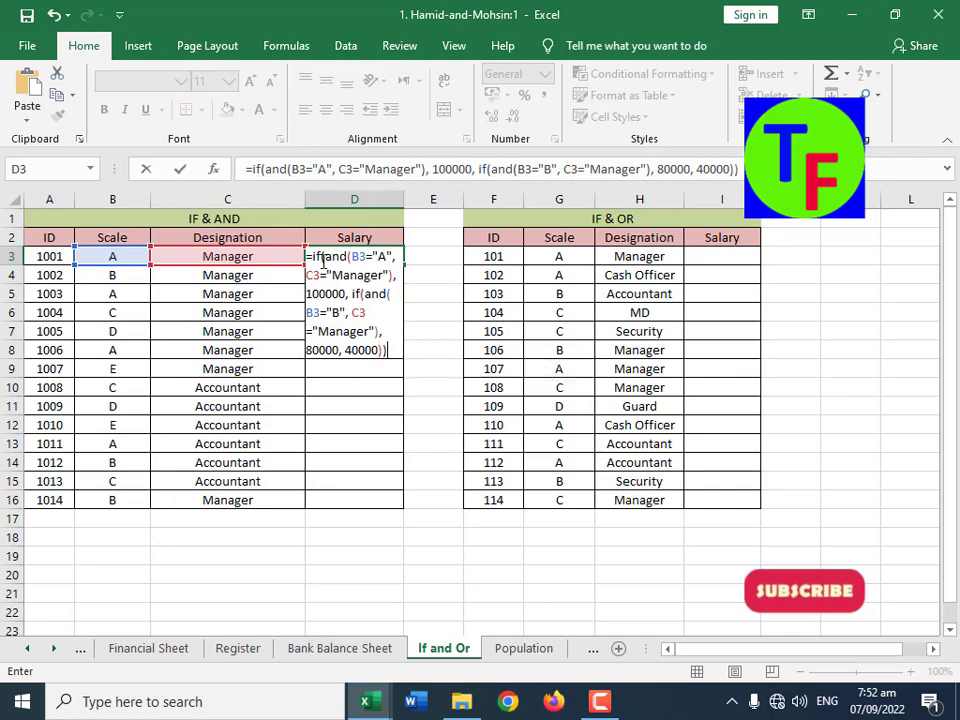
pyautogui.press('Return')
pyautogui.click(389, 256)
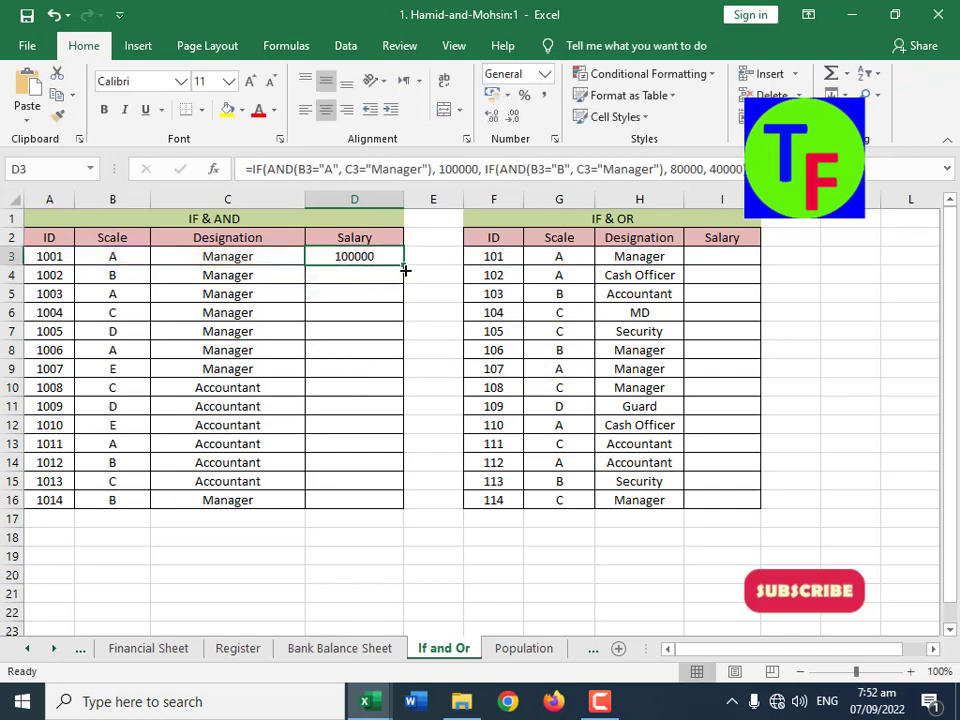
pyautogui.moveTo(402, 267); pyautogui.dragTo(390, 509)
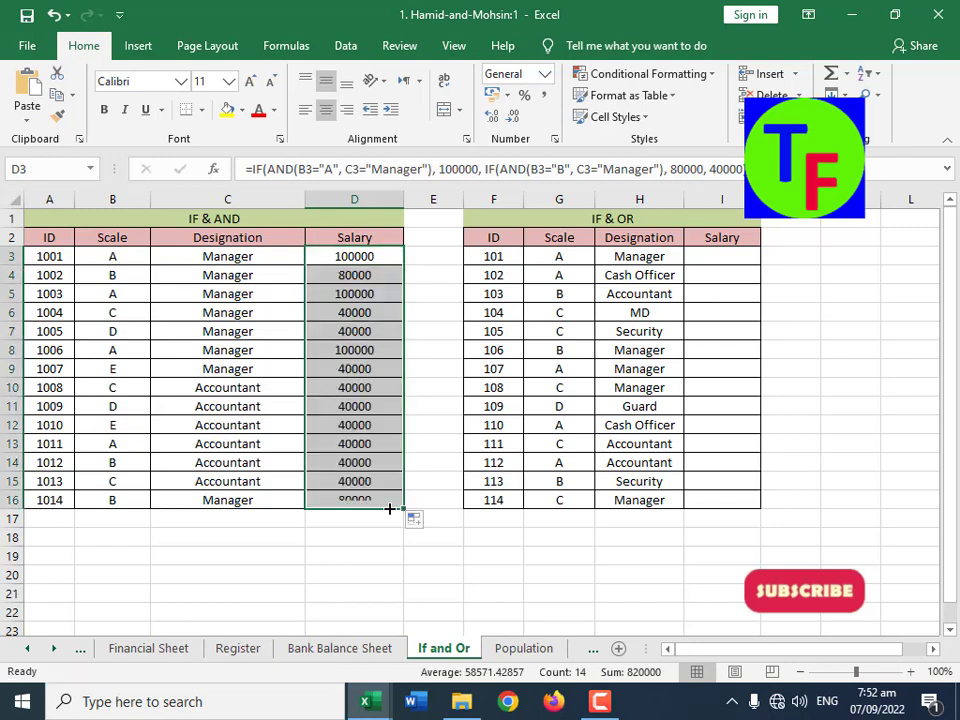
# Step: Replace the final fallback value in the D3 formula with 0 and refill the formula down to D16
pyautogui.click(372, 256)
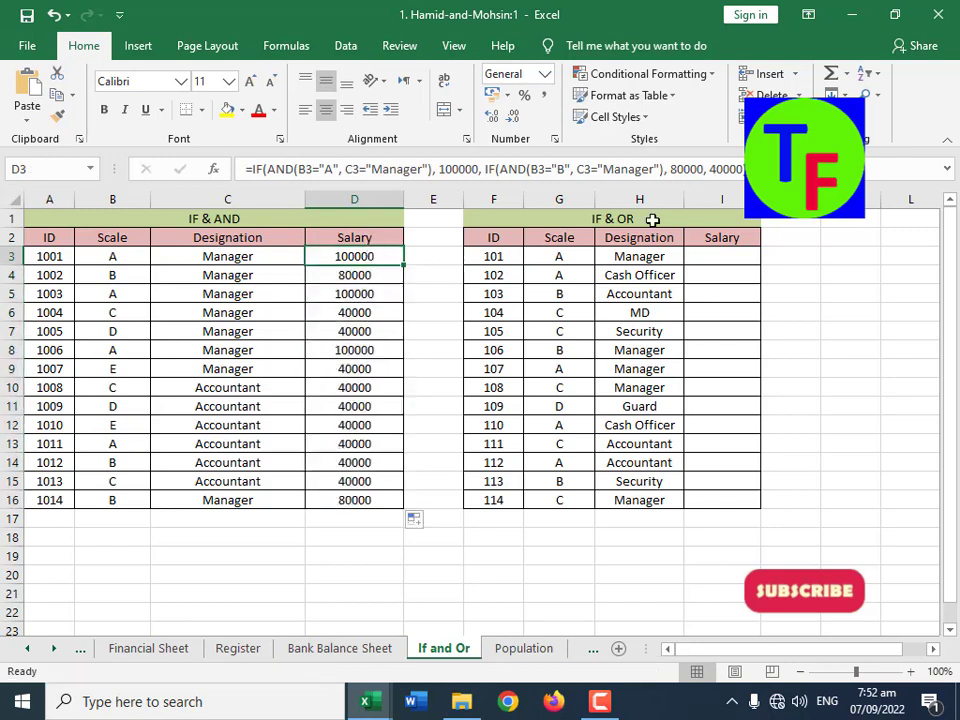
pyautogui.doubleClick(727, 169)
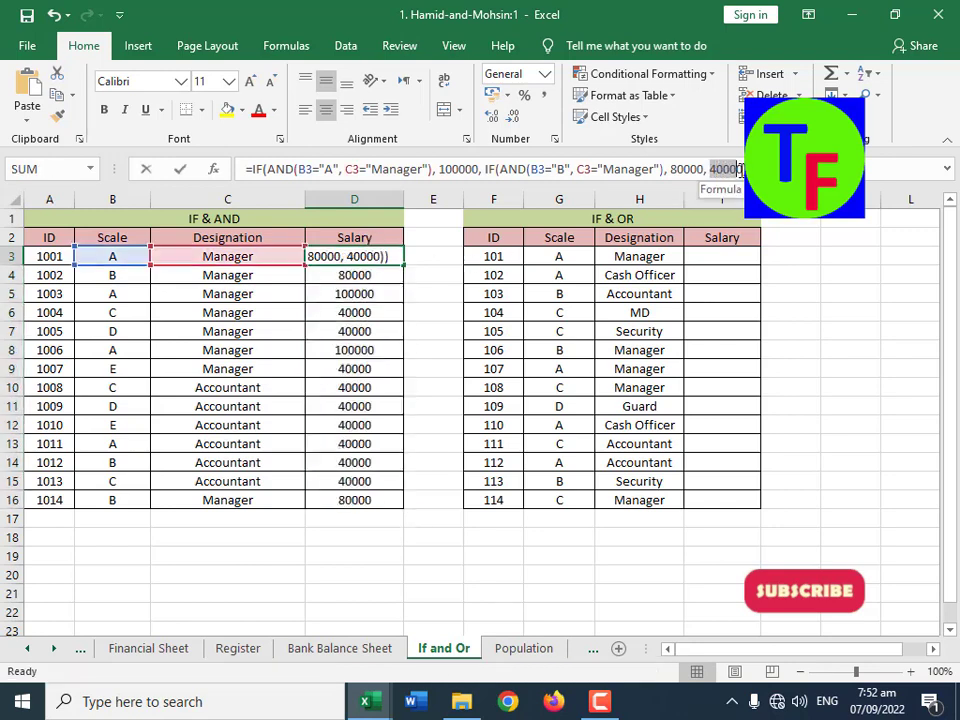
pyautogui.write('0')
pyautogui.press('Return')
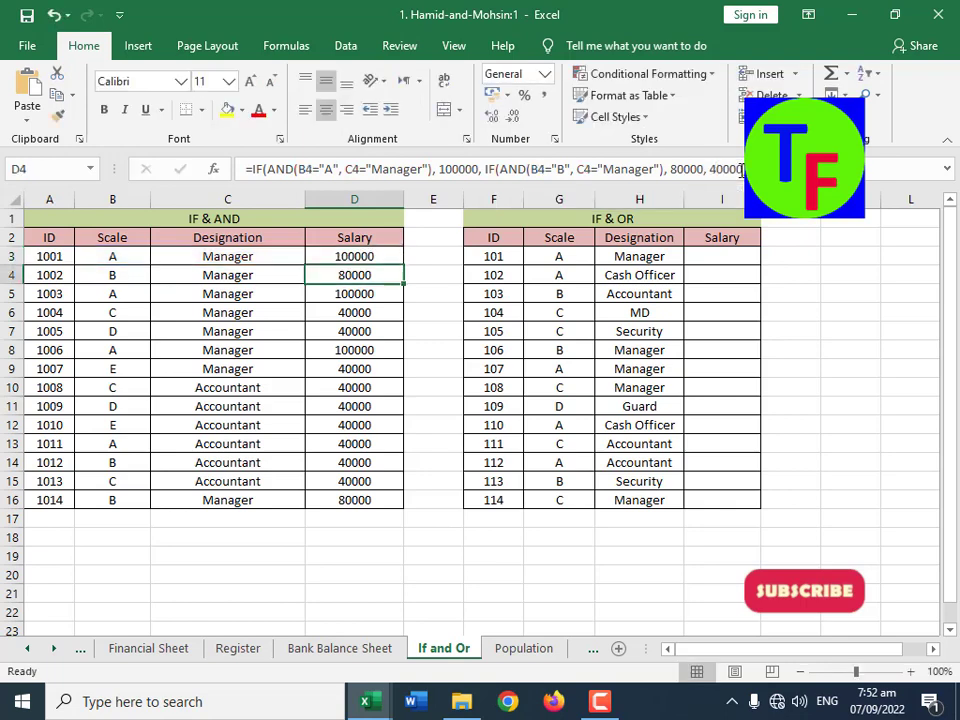
pyautogui.click(395, 258)
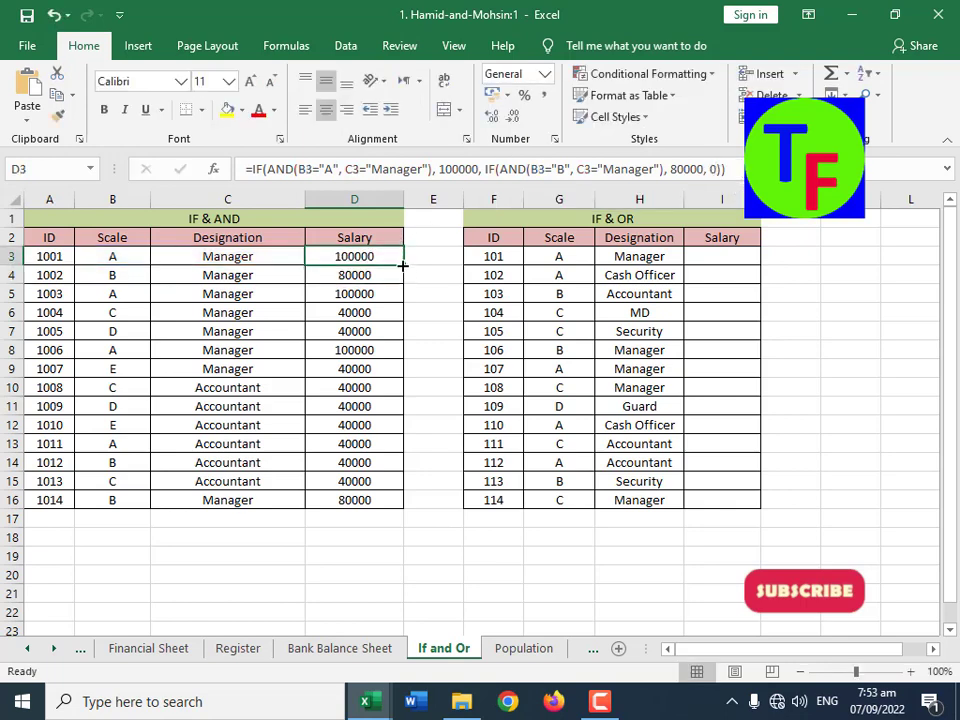
pyautogui.moveTo(403, 261); pyautogui.dragTo(385, 507)
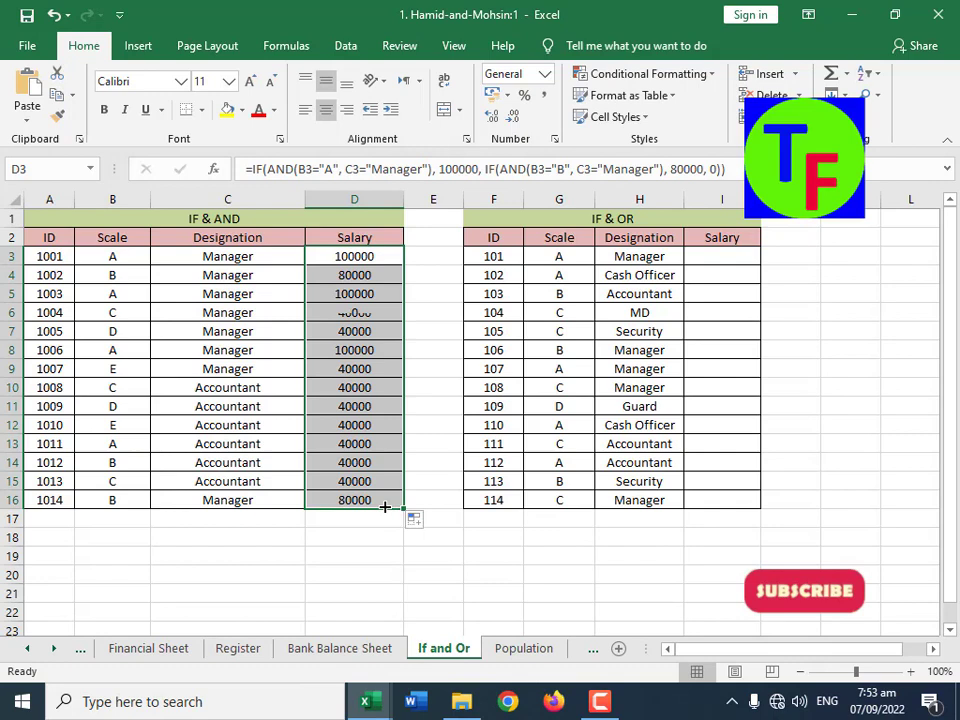
# Step: Examine how the Scale and Designation in row 3 determine the salary in D3
pyautogui.click(379, 387)
pyautogui.click(358, 256)
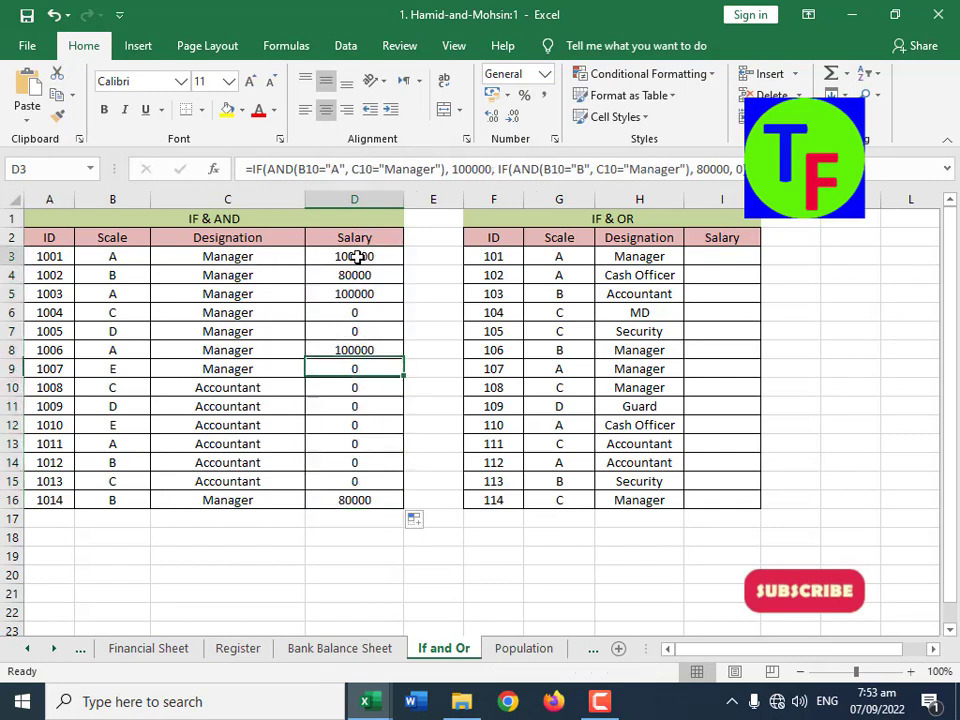
pyautogui.click(116, 256)
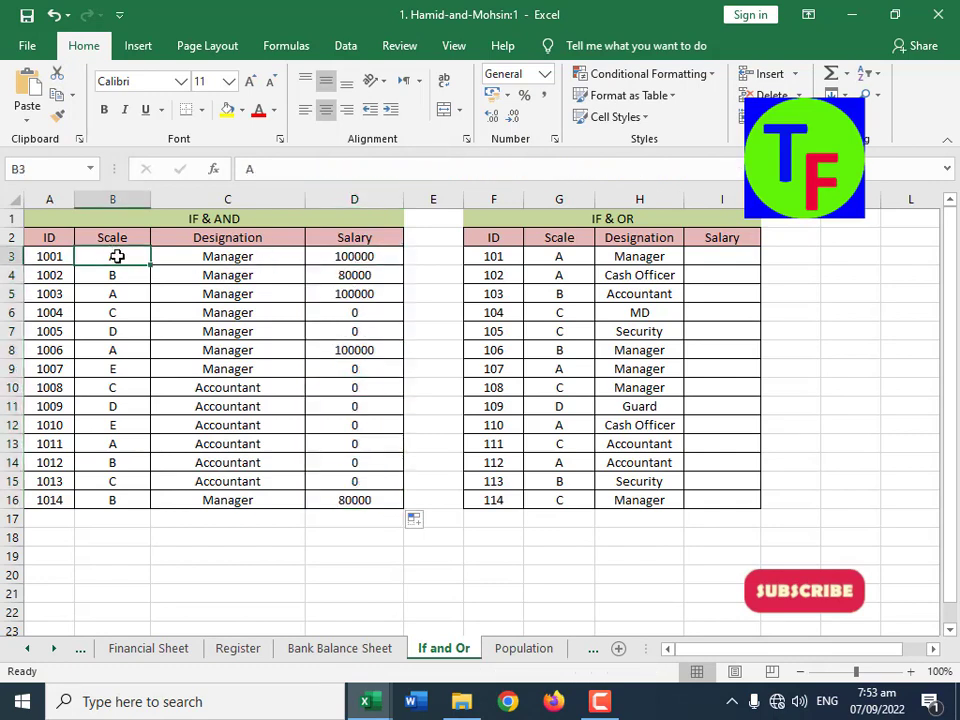
pyautogui.click(227, 257)
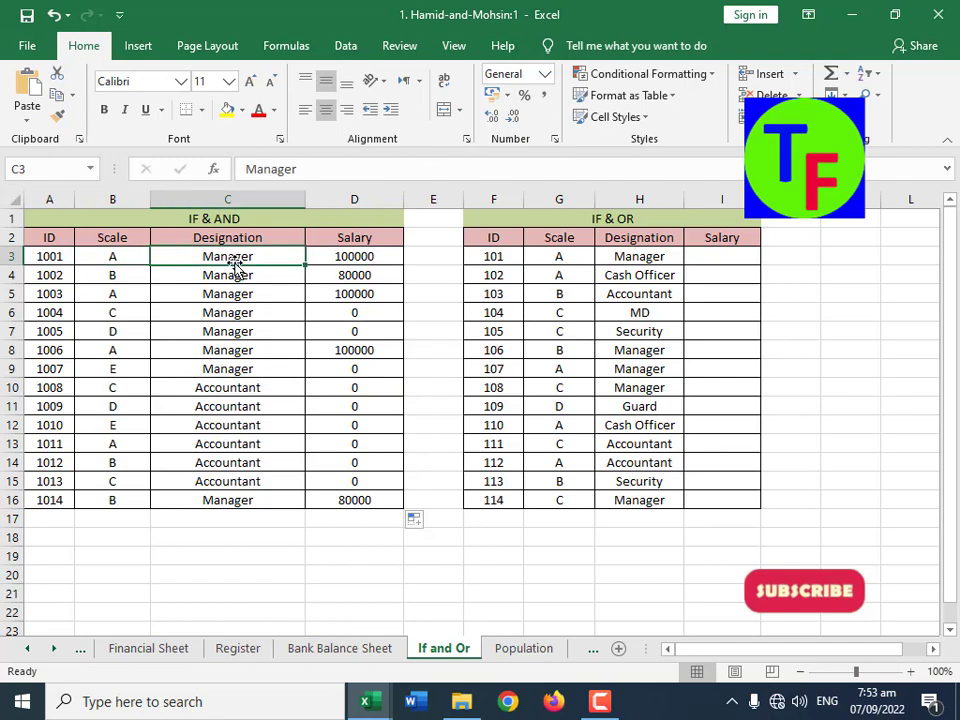
pyautogui.moveTo(122, 261); pyautogui.dragTo(245, 260)
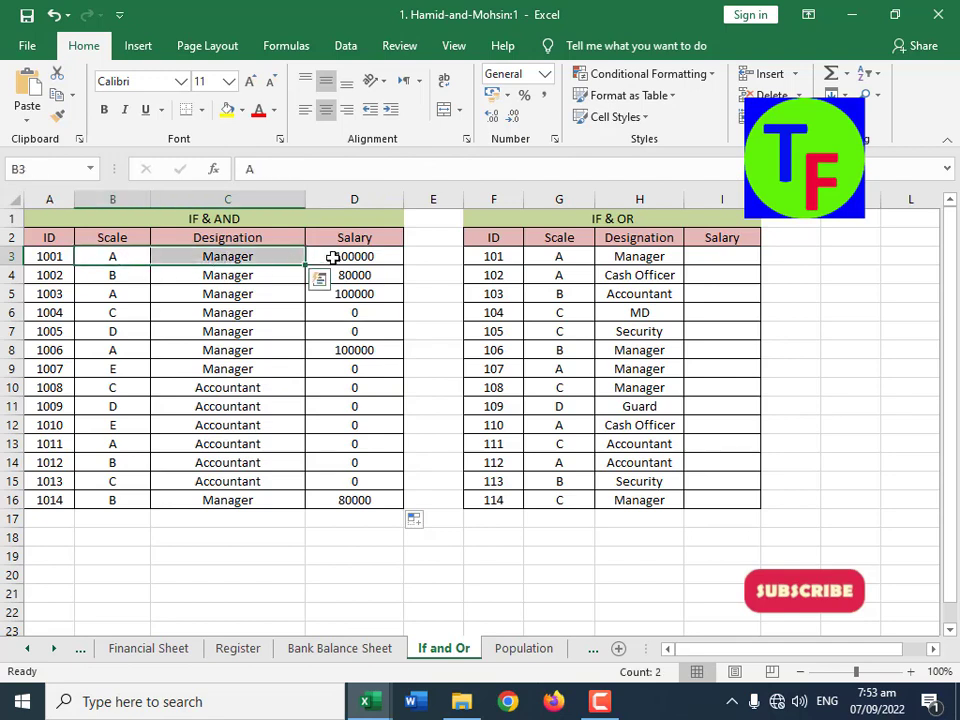
pyautogui.click(333, 258)
pyautogui.moveTo(145, 257); pyautogui.dragTo(185, 262)
pyautogui.click(114, 276)
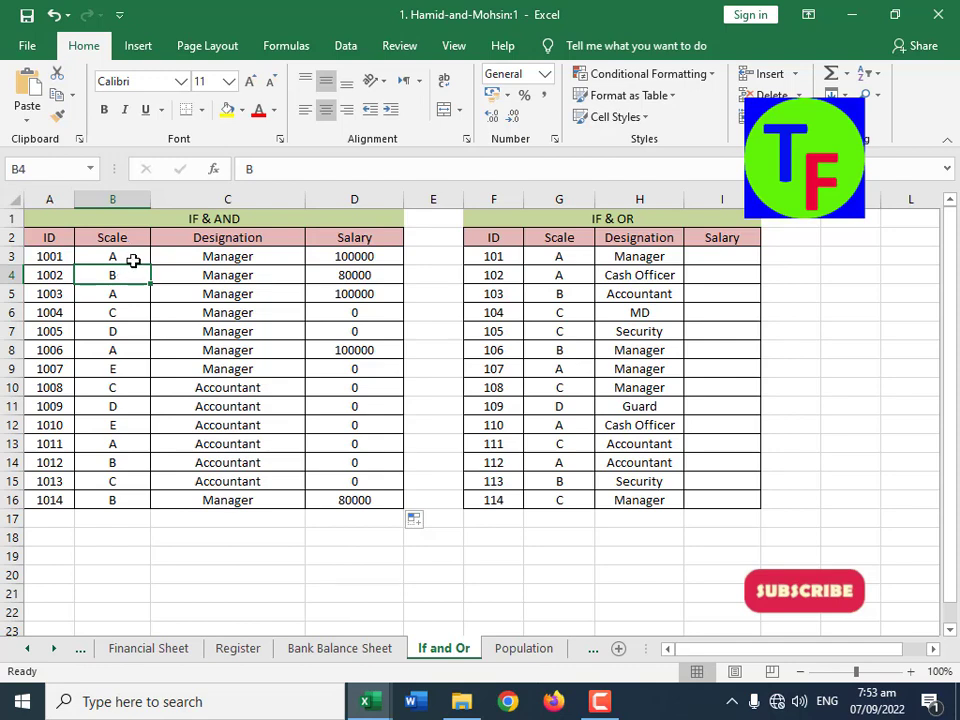
pyautogui.click(348, 257)
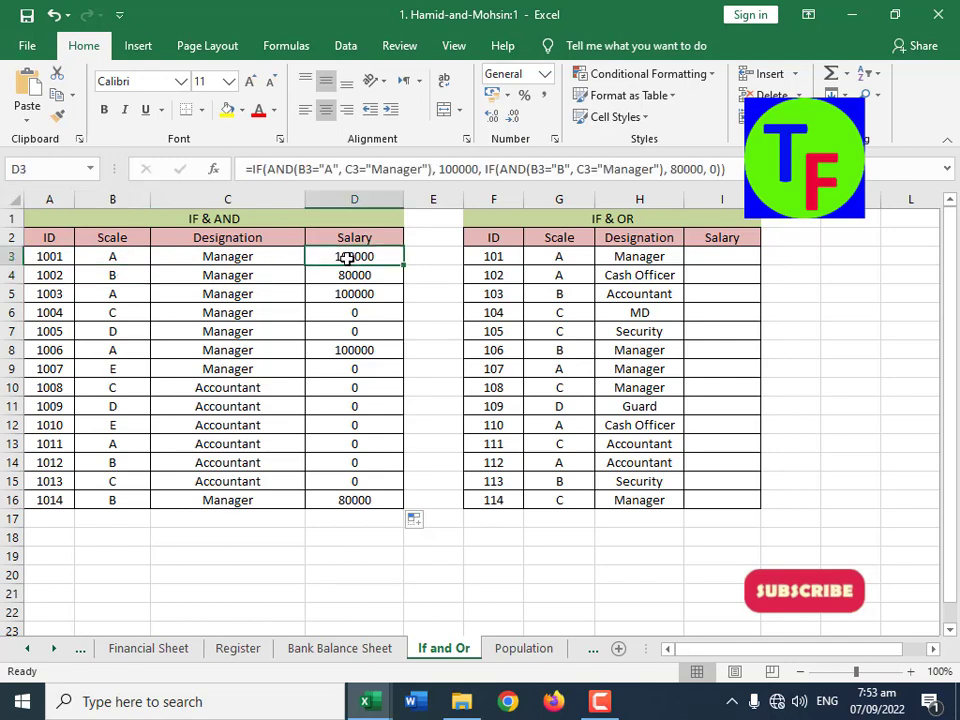
# Step: Check the Scale and Designation in rows 4 to 6 against their Salary formulas
pyautogui.click(119, 279)
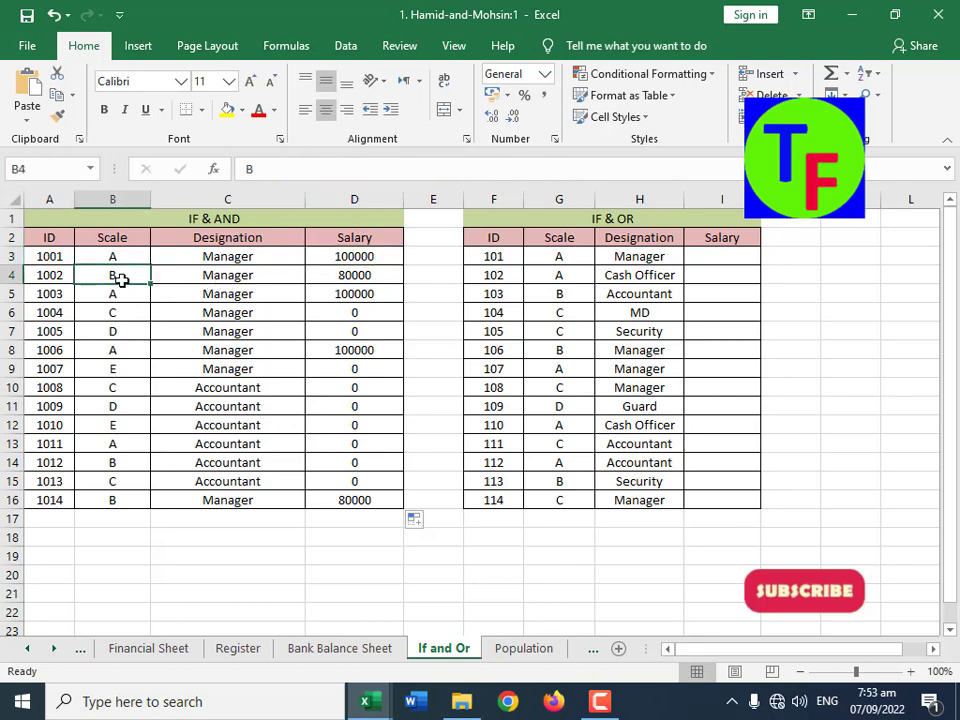
pyautogui.click(215, 277)
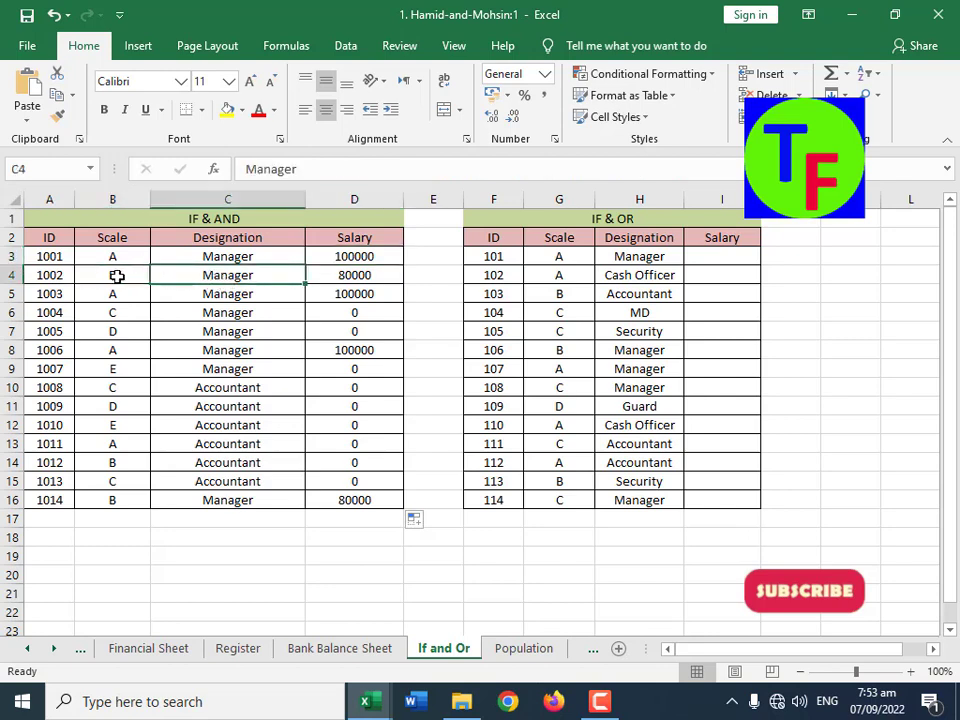
pyautogui.moveTo(114, 274); pyautogui.dragTo(201, 277)
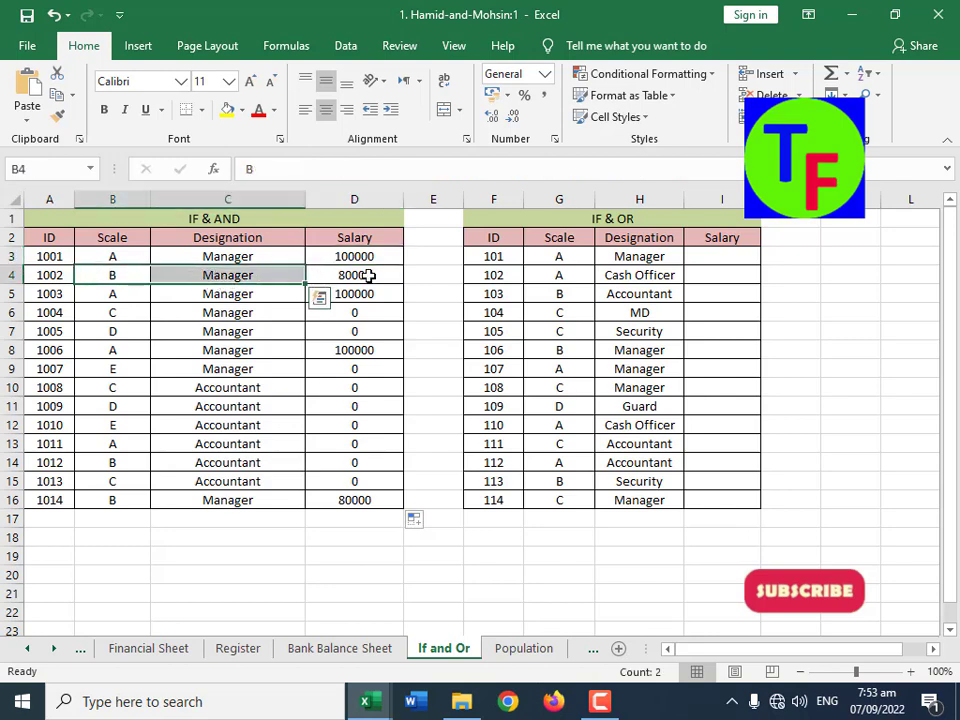
pyautogui.click(369, 275)
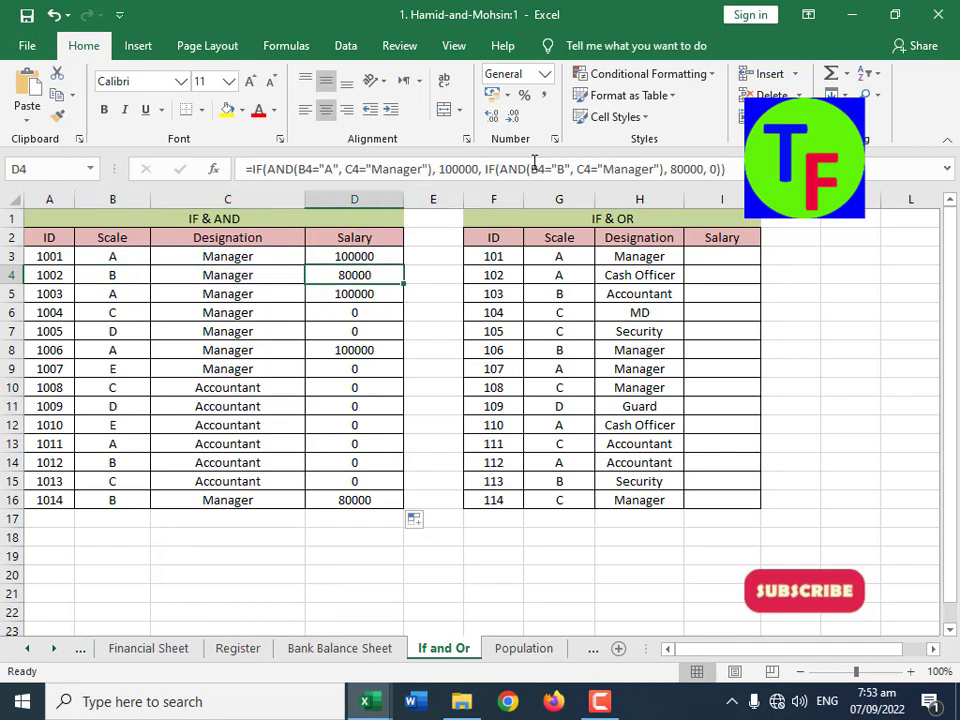
pyautogui.click(116, 295)
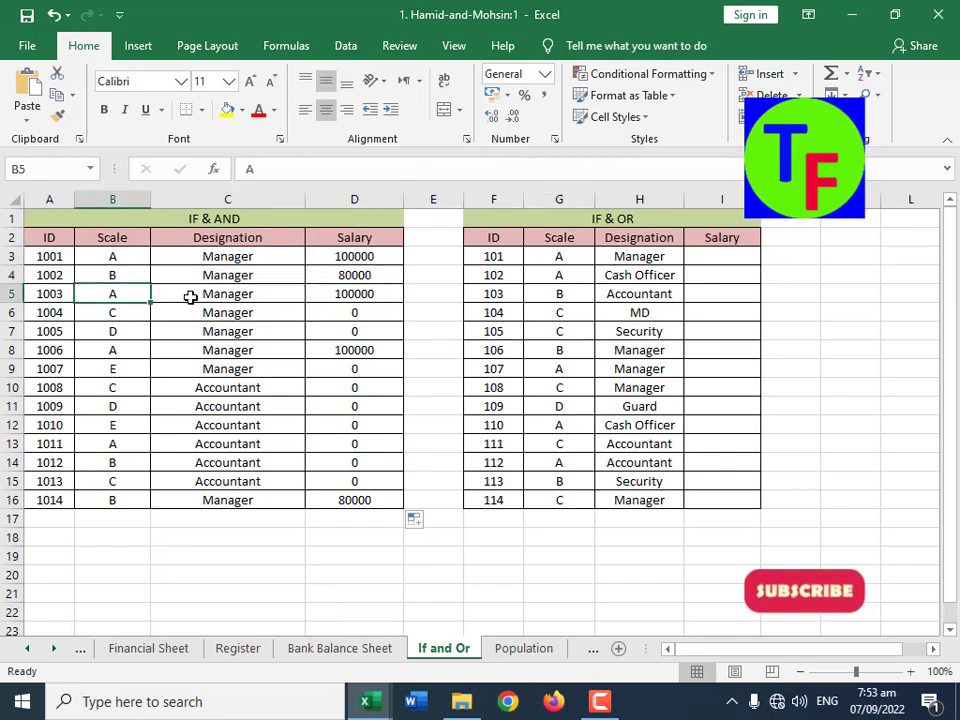
pyautogui.click(270, 296)
pyautogui.click(358, 294)
pyautogui.click(118, 316)
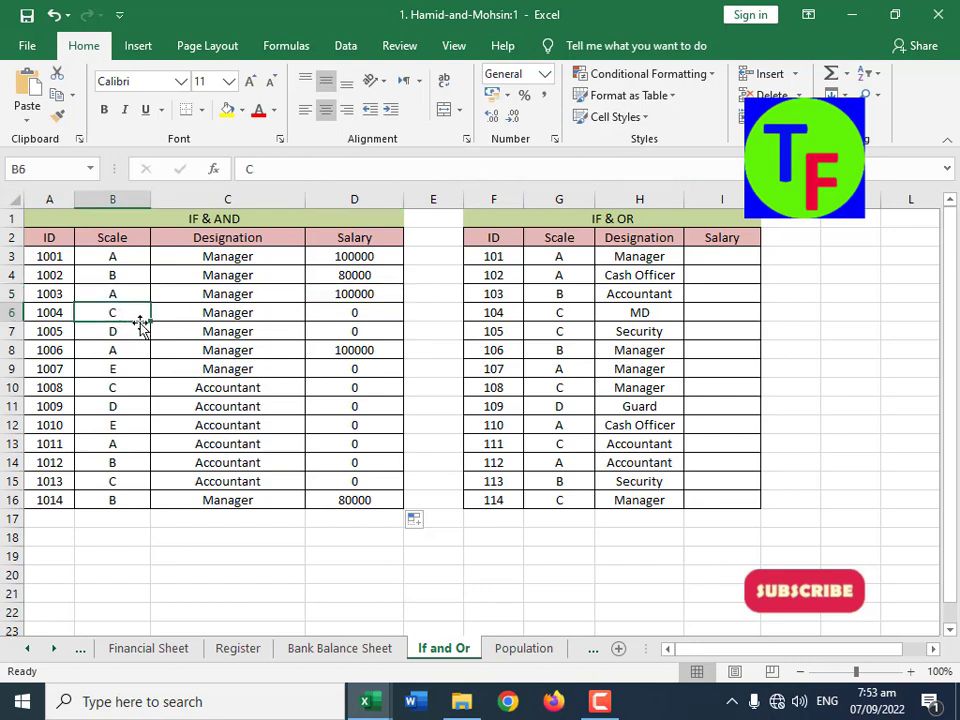
pyautogui.click(230, 312)
pyautogui.click(124, 312)
pyautogui.click(340, 316)
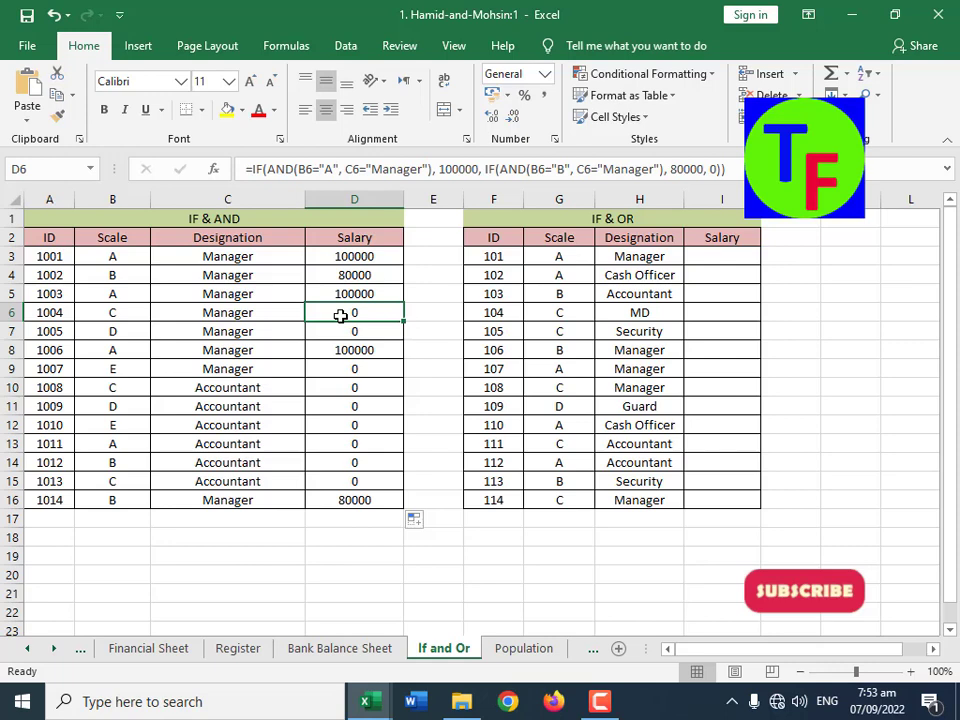
# Step: Test the salary formula for ID 1004 by setting its Scale in B6 to A, followed by B
pyautogui.click(137, 317)
pyautogui.write('A')
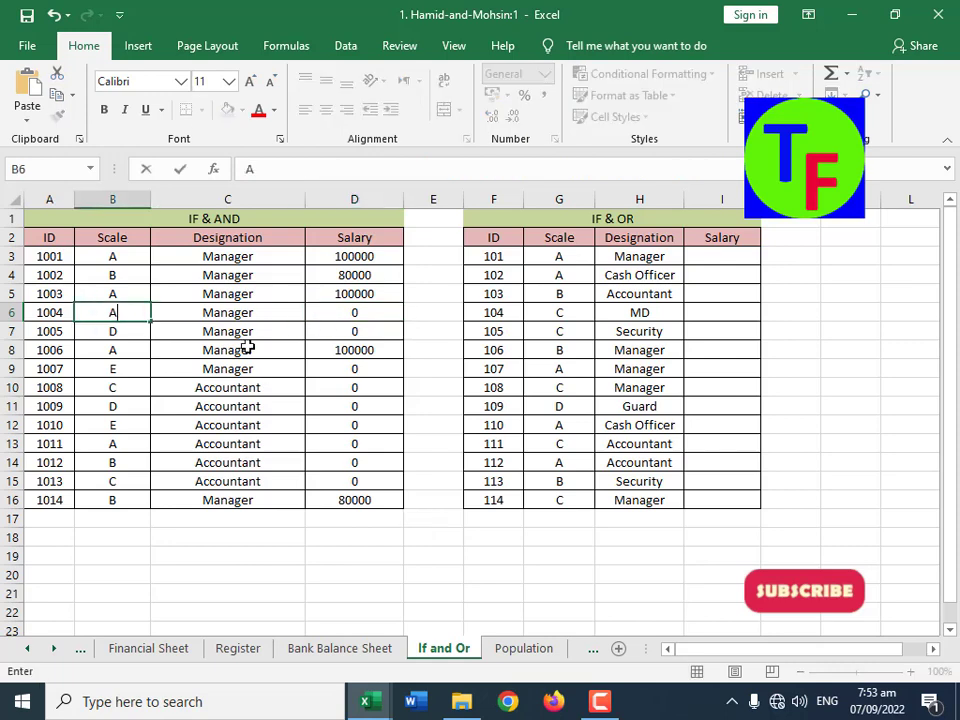
pyautogui.press('Return')
pyautogui.press('Up')
pyautogui.write('B')
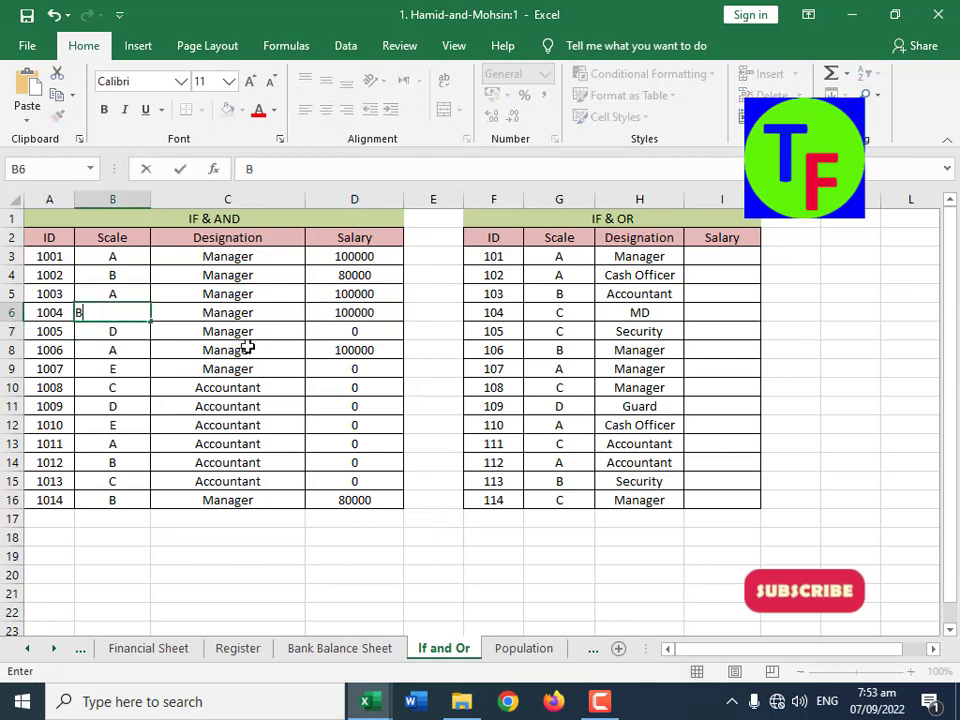
pyautogui.press('Return')
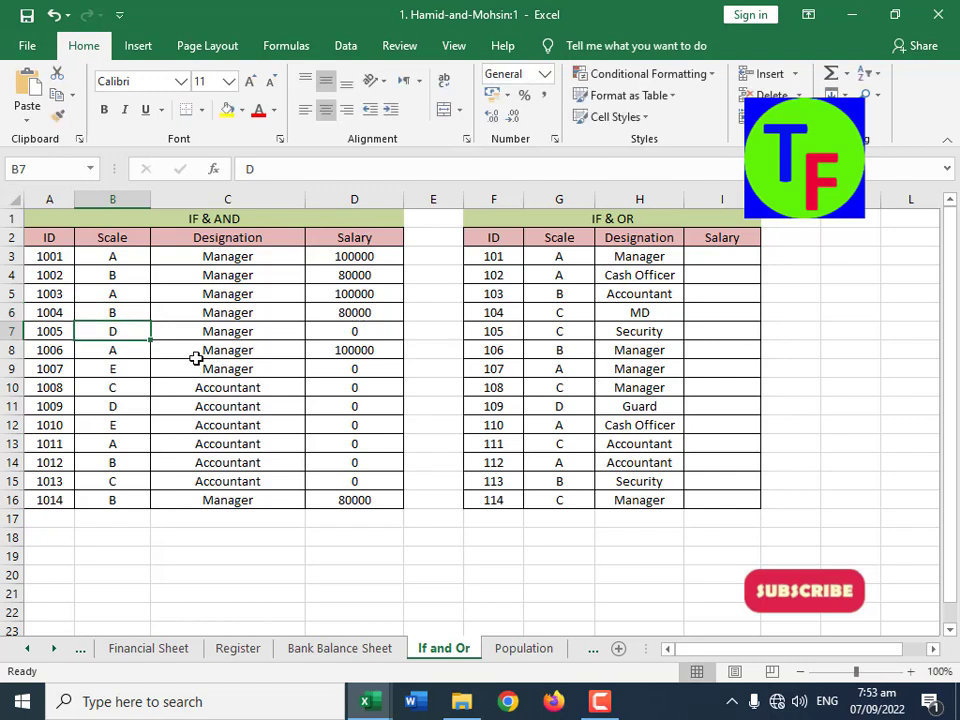
# Step: Review the IF & AND table's remaining rows and the whole Salary column against the scale and designation conditions
pyautogui.moveTo(140, 331); pyautogui.dragTo(227, 331)
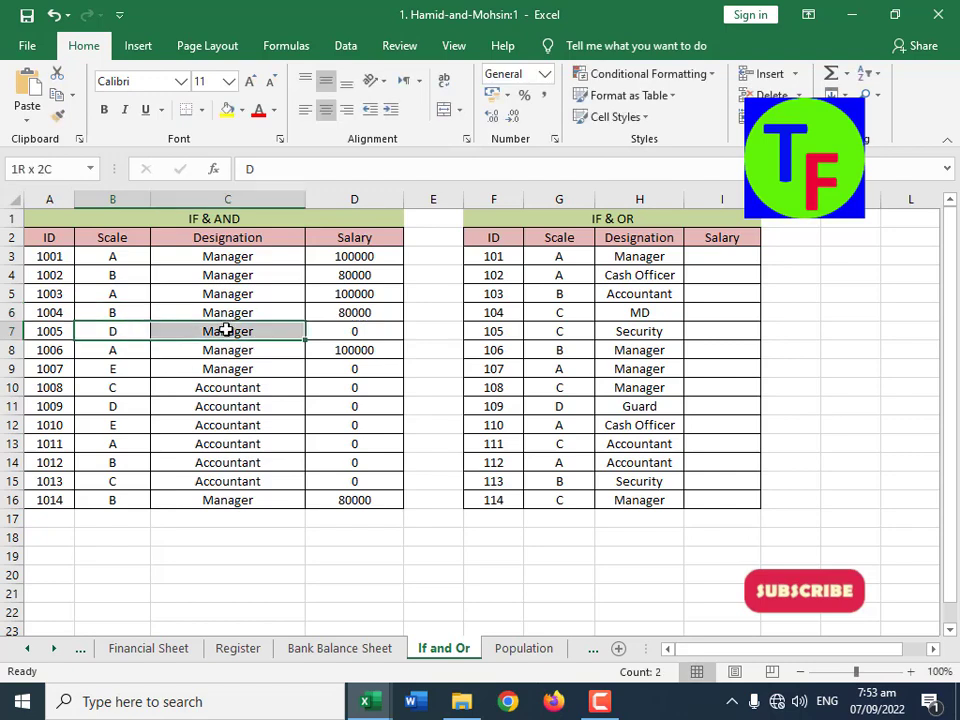
pyautogui.moveTo(115, 352); pyautogui.dragTo(364, 354)
pyautogui.moveTo(111, 371); pyautogui.dragTo(349, 478)
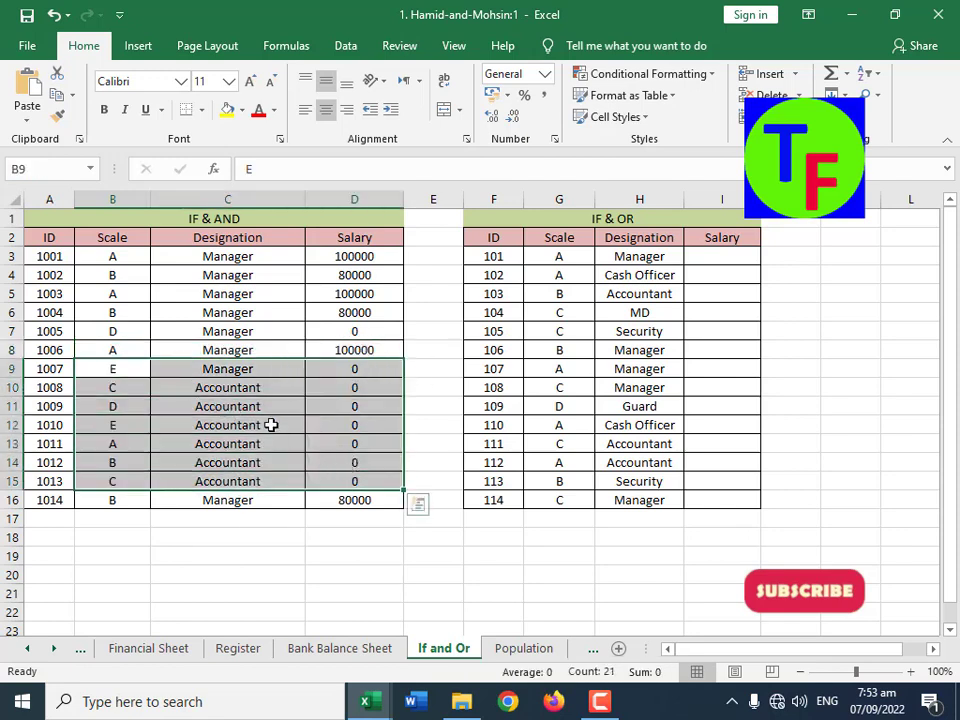
pyautogui.click(292, 354)
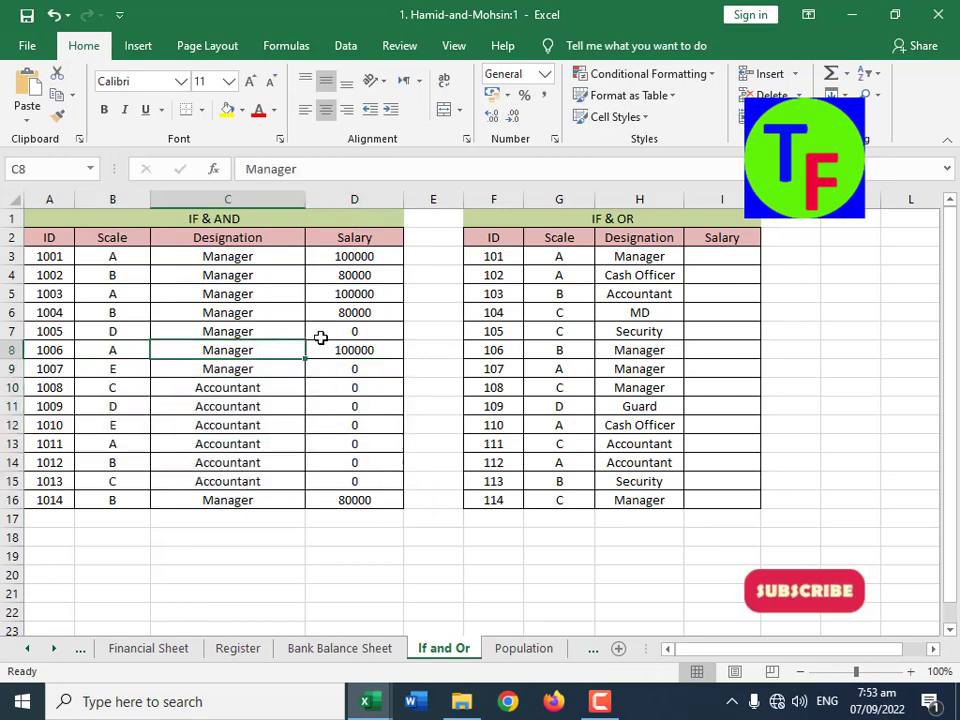
pyautogui.click(142, 259)
pyautogui.click(210, 256)
pyautogui.click(228, 278)
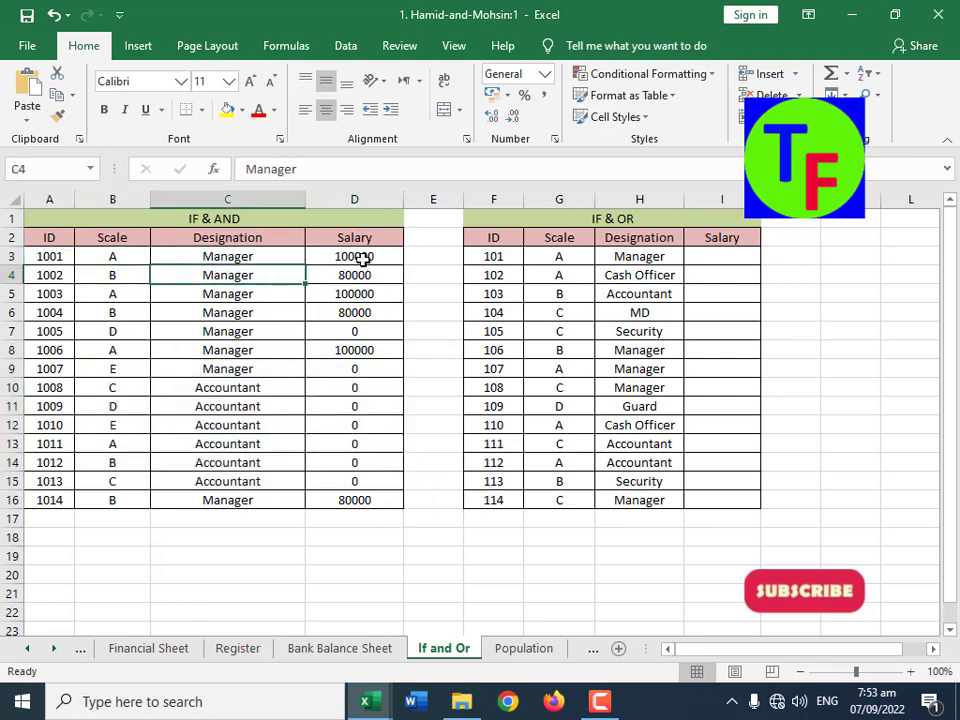
pyautogui.moveTo(362, 259); pyautogui.dragTo(370, 502)
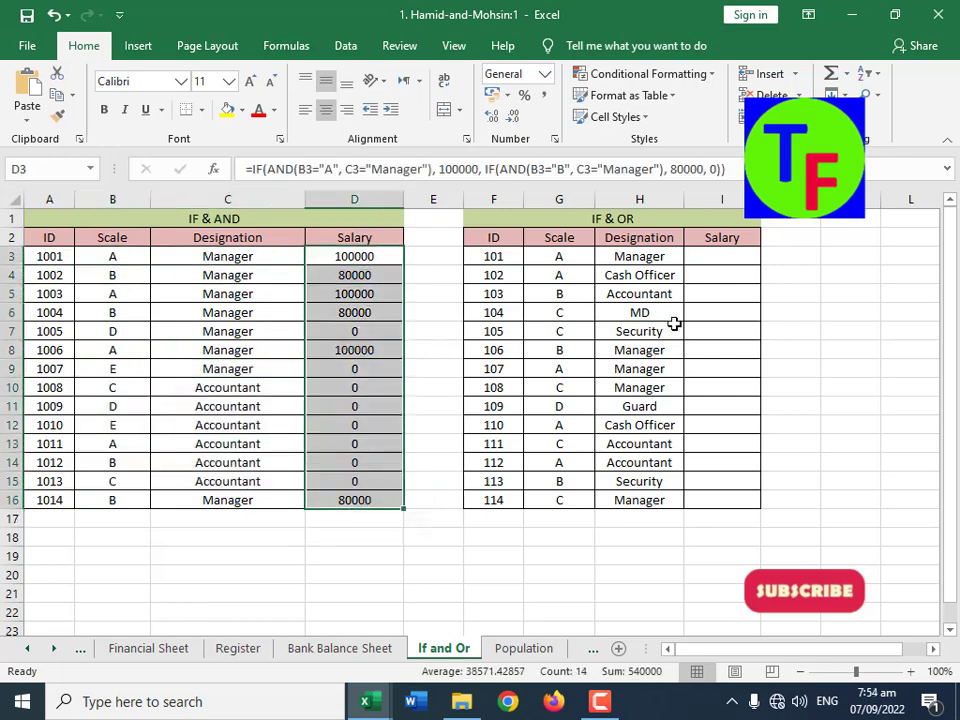
# Step: Start an IF formula in I3, the first Salary cell of the IF & OR table
pyautogui.click(710, 259)
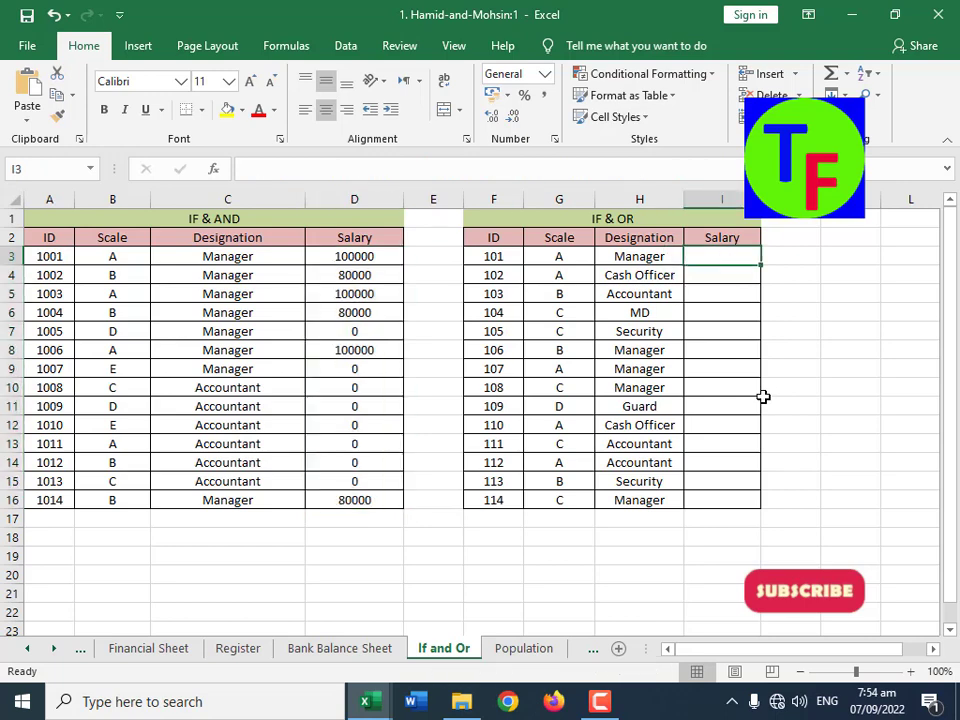
pyautogui.write('=if(')
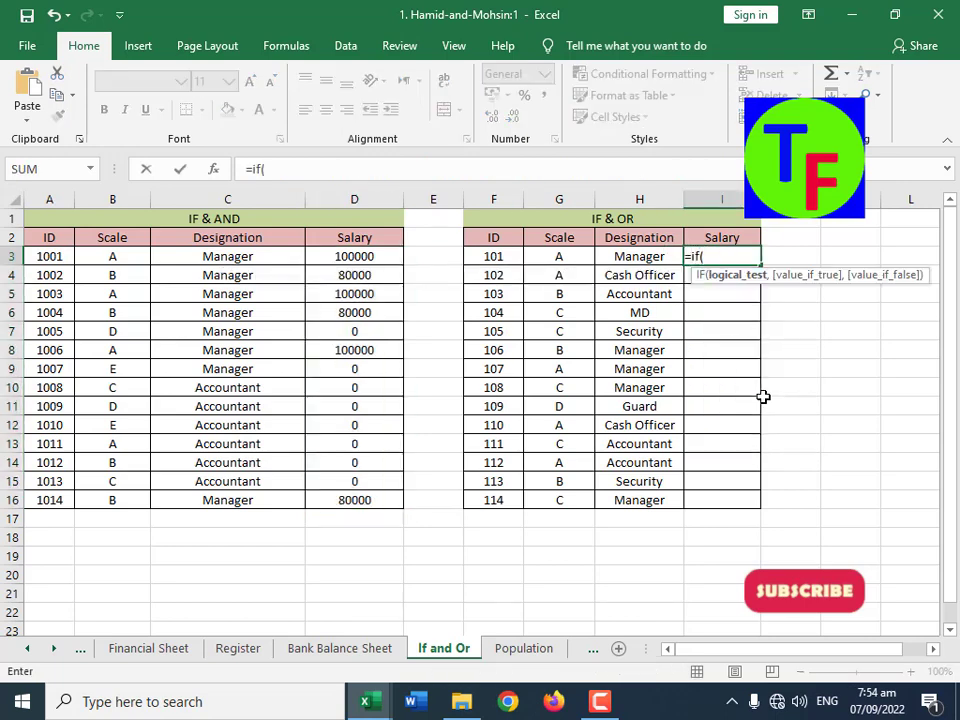
pyautogui.press('Left')
pyautogui.press('Left')
pyautogui.write('=')
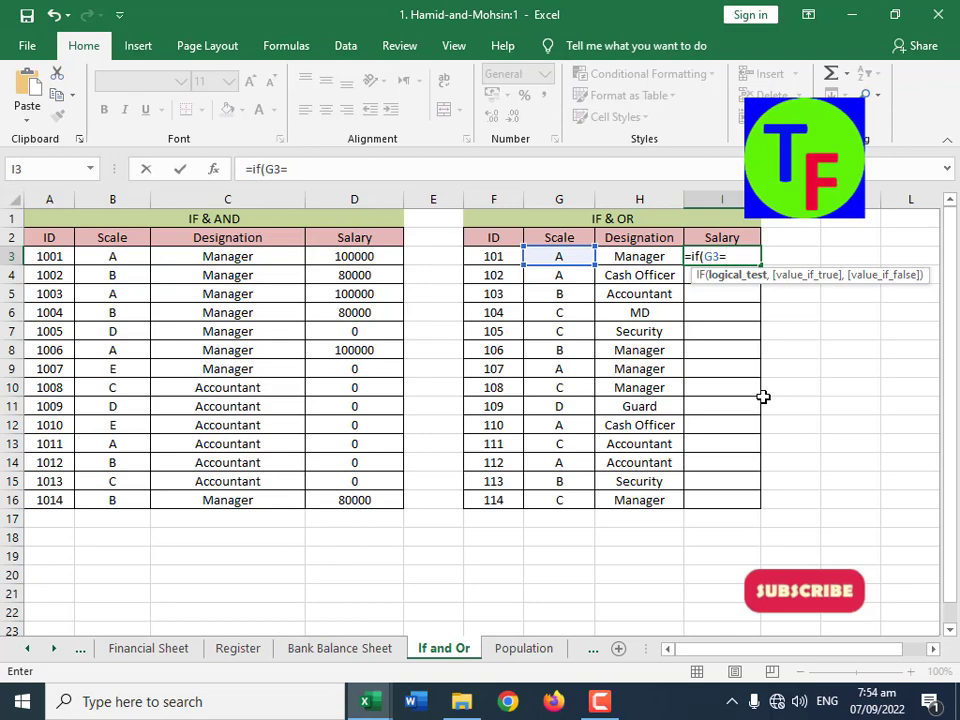
pyautogui.press('BackSpace')
pyautogui.press('BackSpace')
pyautogui.press('BackSpace')
# Step: Make the logical test in I3's IF formula an OR of G3="A" and H3="Manager"
pyautogui.write('or')
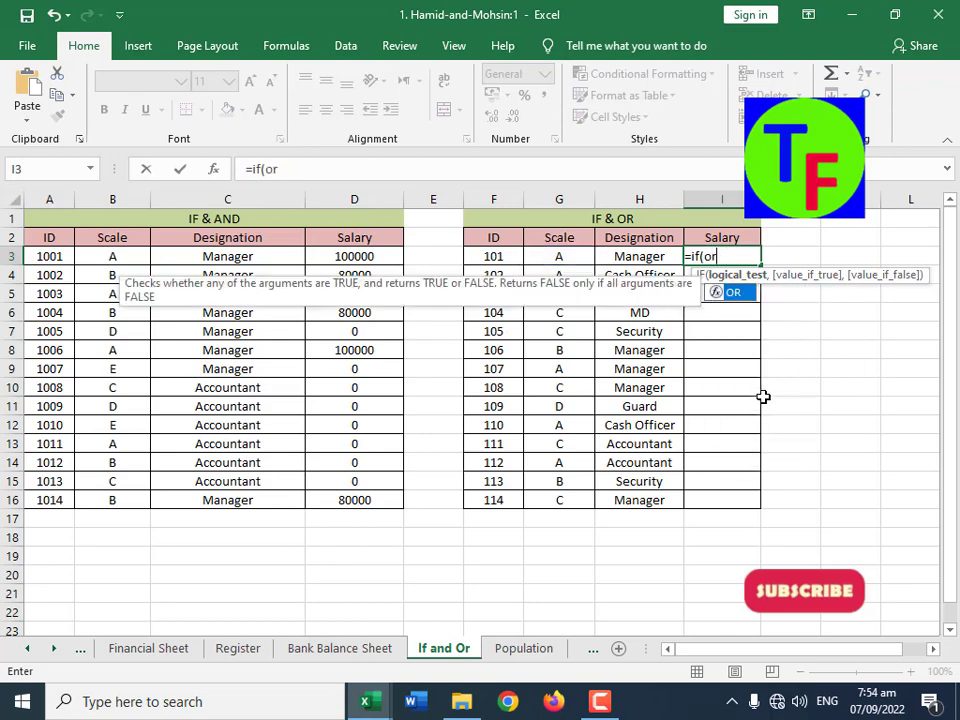
pyautogui.write('(')
pyautogui.press('Left')
pyautogui.press('Left')
pyautogui.write('=')
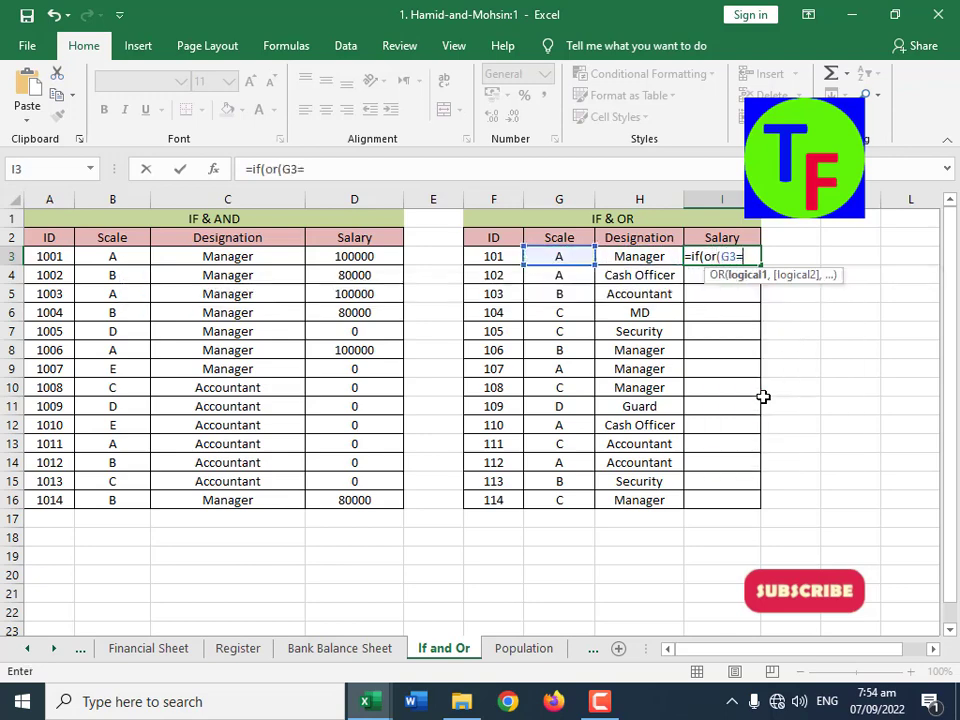
pyautogui.write('"A",')
pyautogui.press('Left')
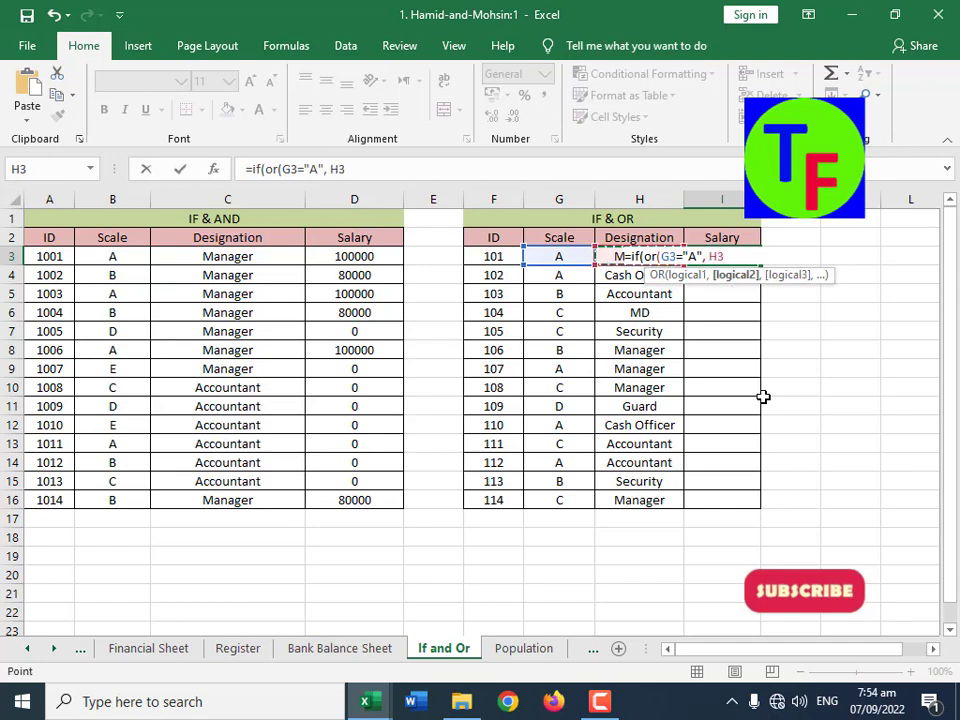
pyautogui.write('="Manager')
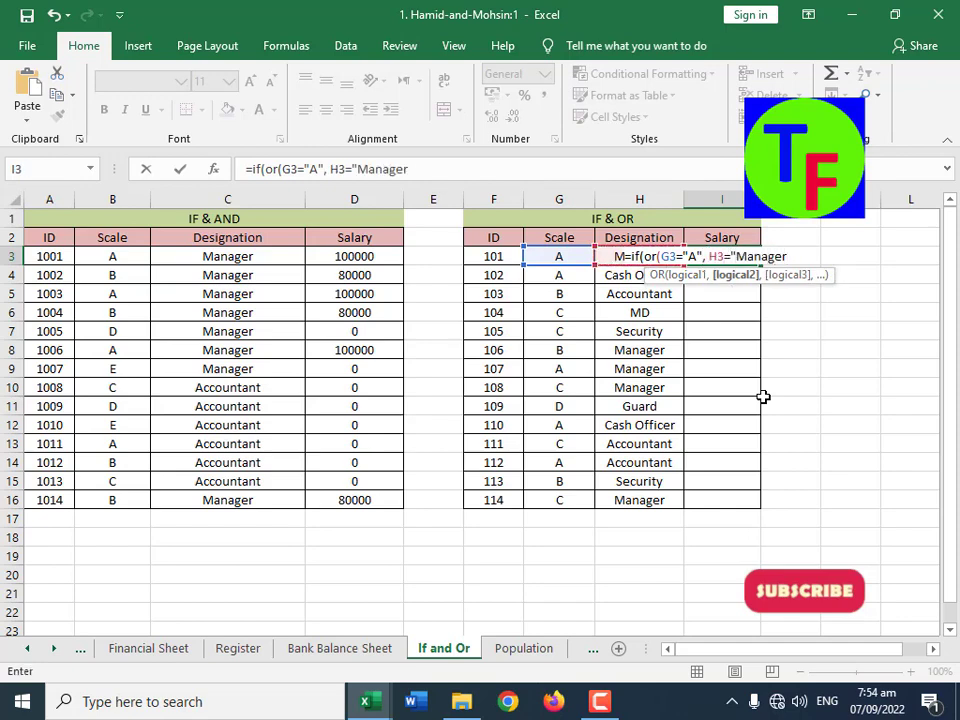
pyautogui.write('"), 1')
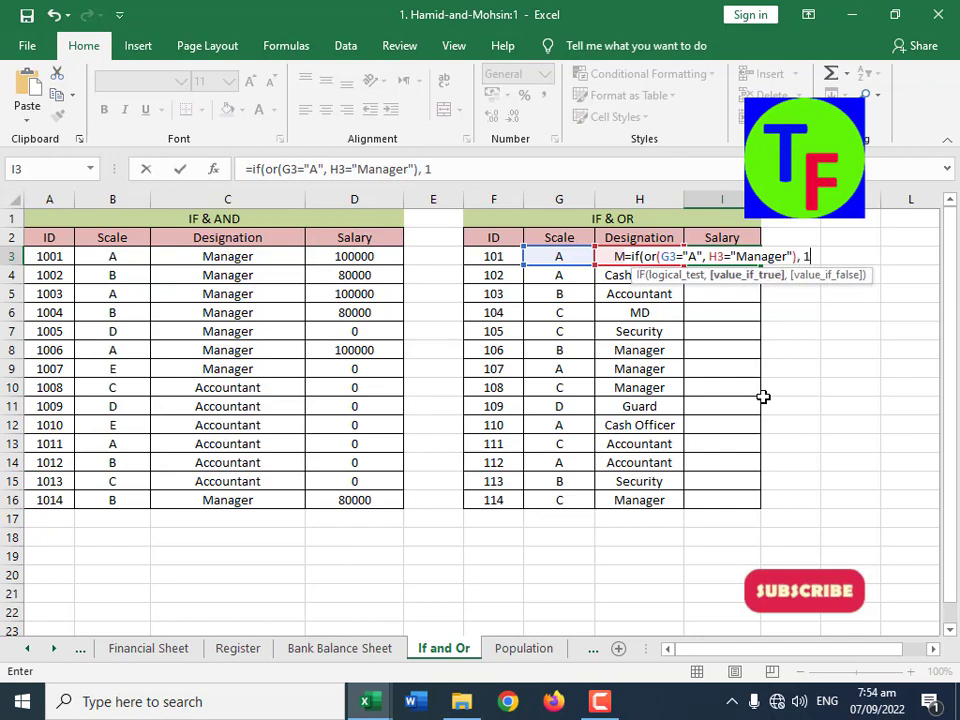
pyautogui.write('00000')
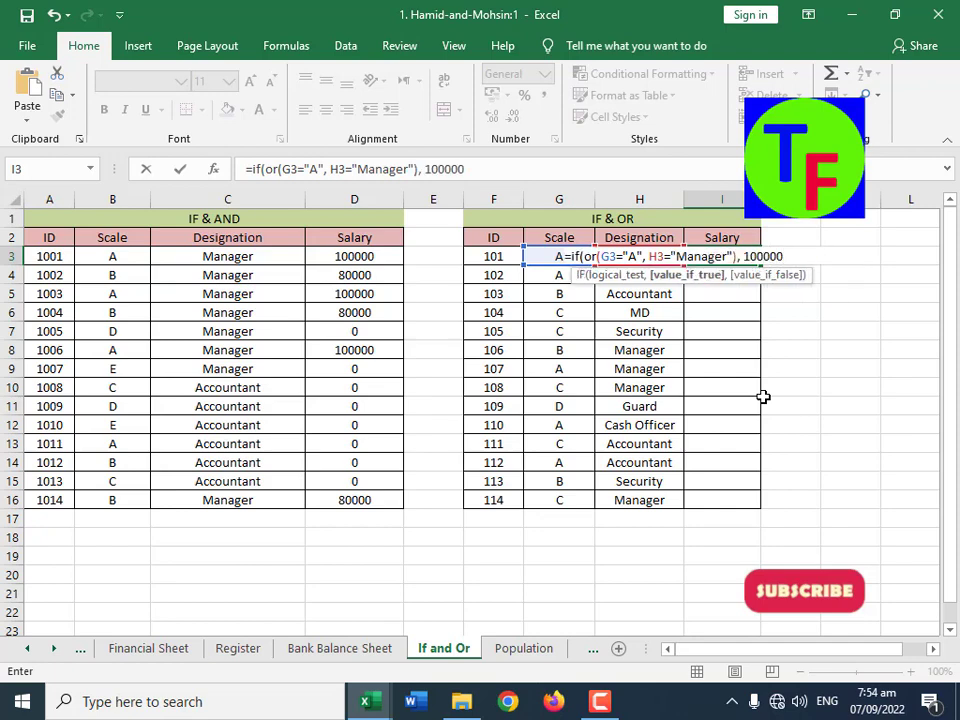
pyautogui.write(', 0)')
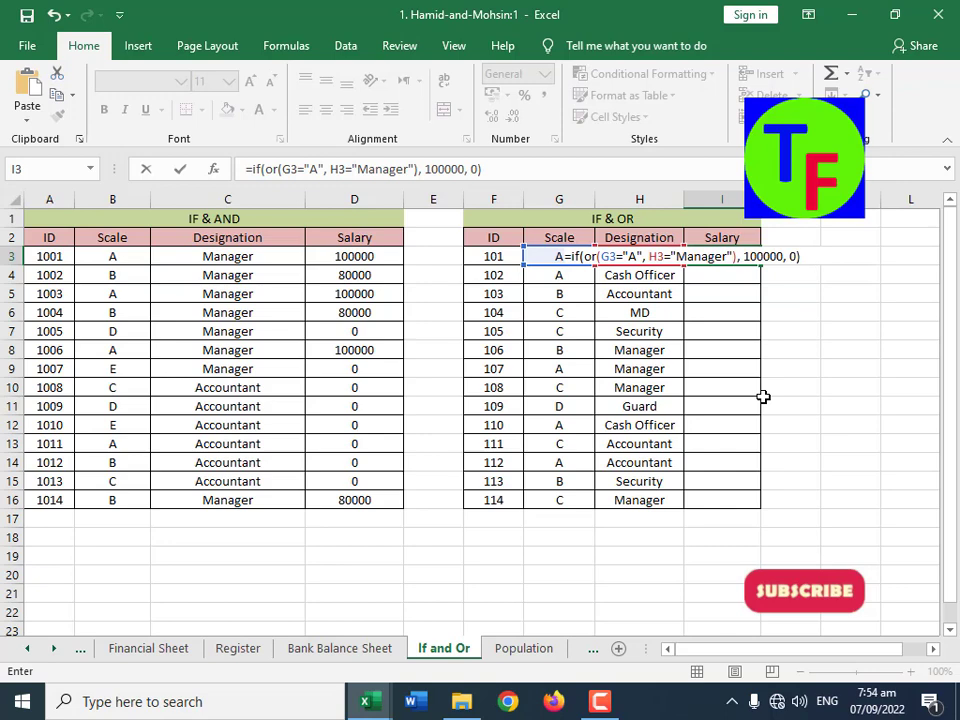
# Step: Complete the I3 formula with 100000 if true and 0 if false, and fill it down to I16
pyautogui.press('Return')
pyautogui.click(758, 257)
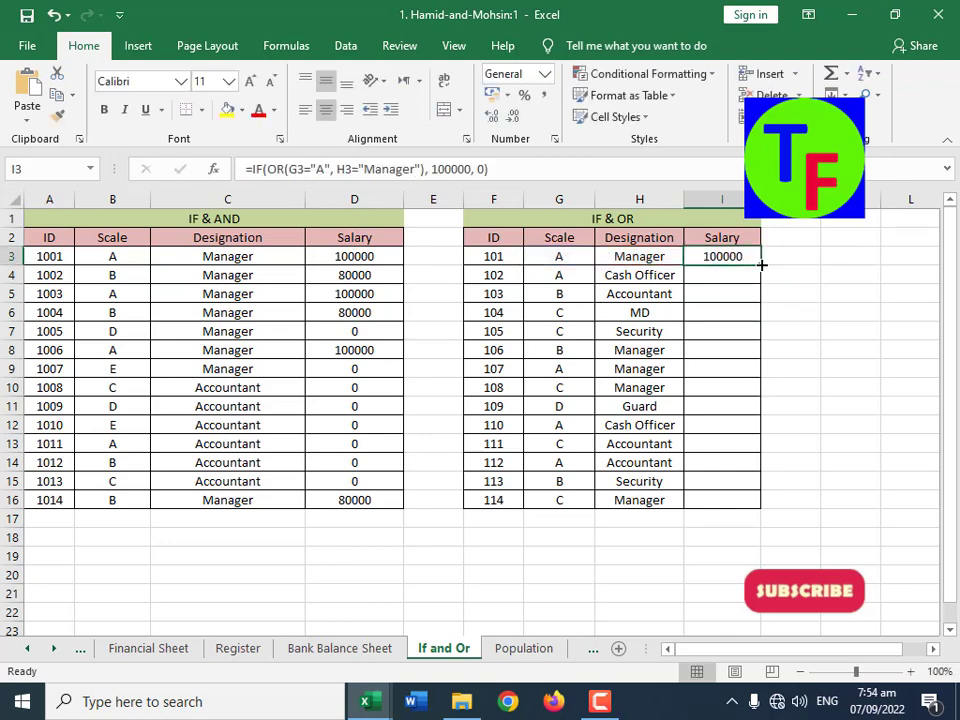
pyautogui.moveTo(760, 269); pyautogui.dragTo(733, 510)
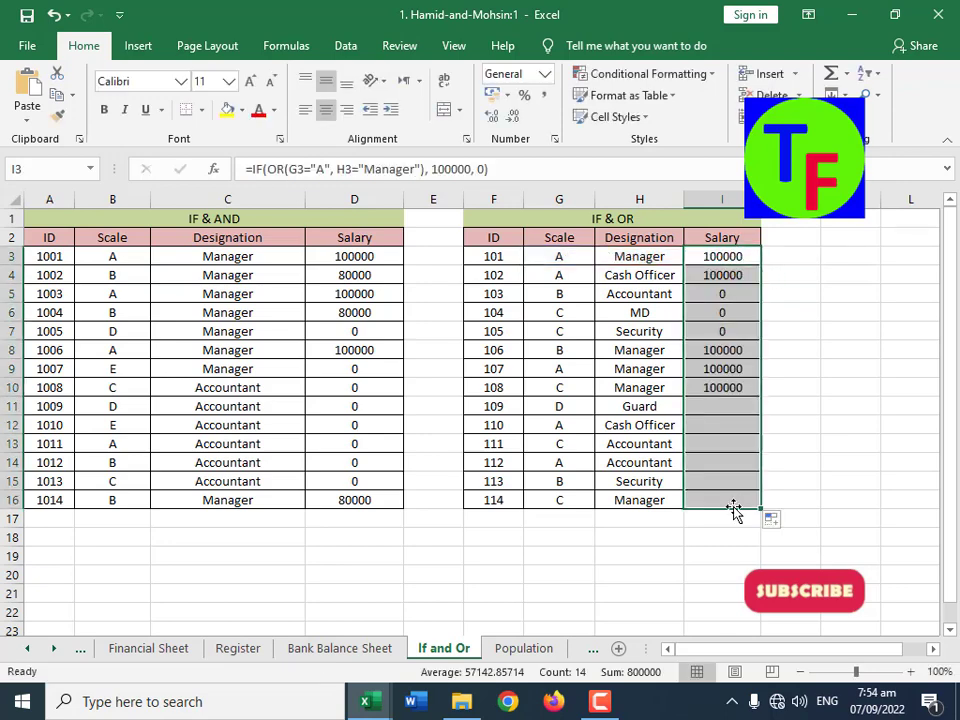
# Step: Check the Scale and Designation of IDs 101 and 102 against their Salary in the IF & OR table
pyautogui.click(564, 256)
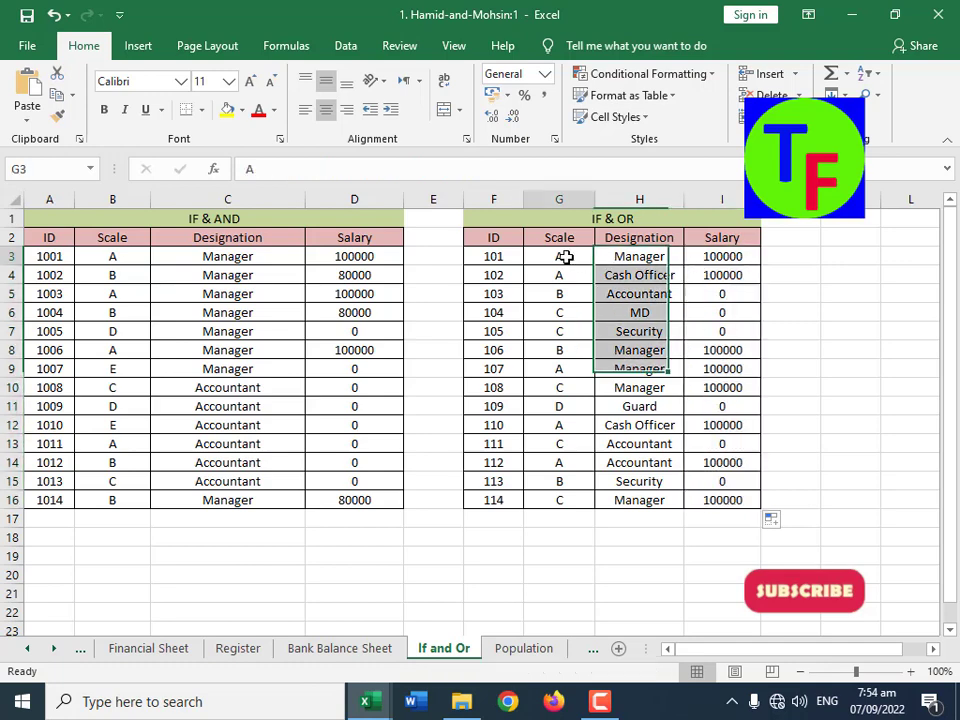
pyautogui.click(716, 256)
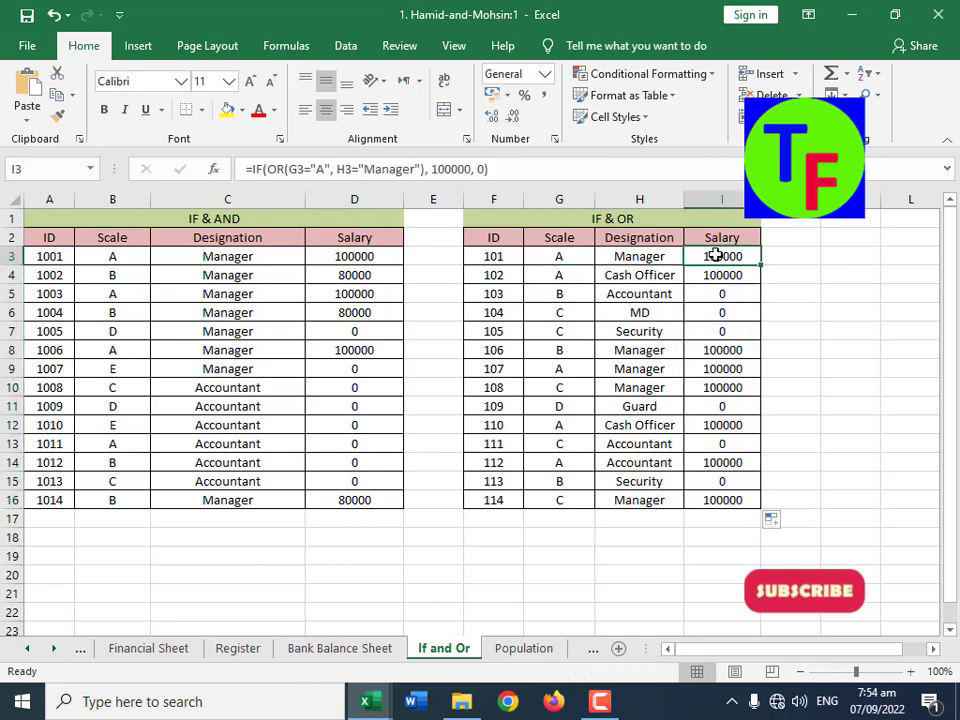
pyautogui.click(574, 256)
pyautogui.click(639, 256)
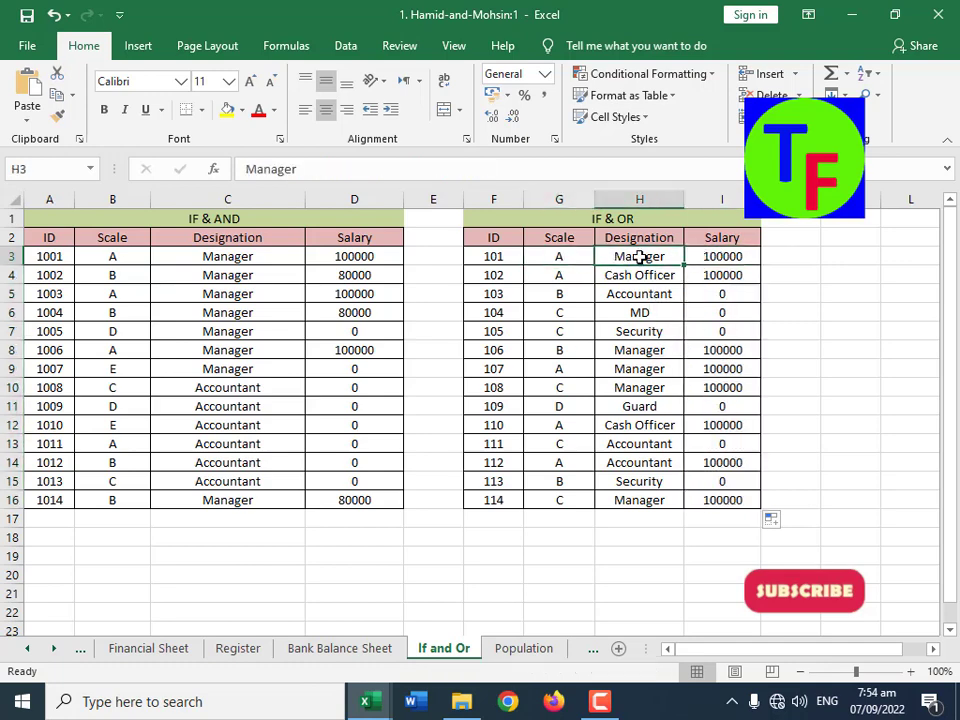
pyautogui.click(722, 257)
pyautogui.click(564, 274)
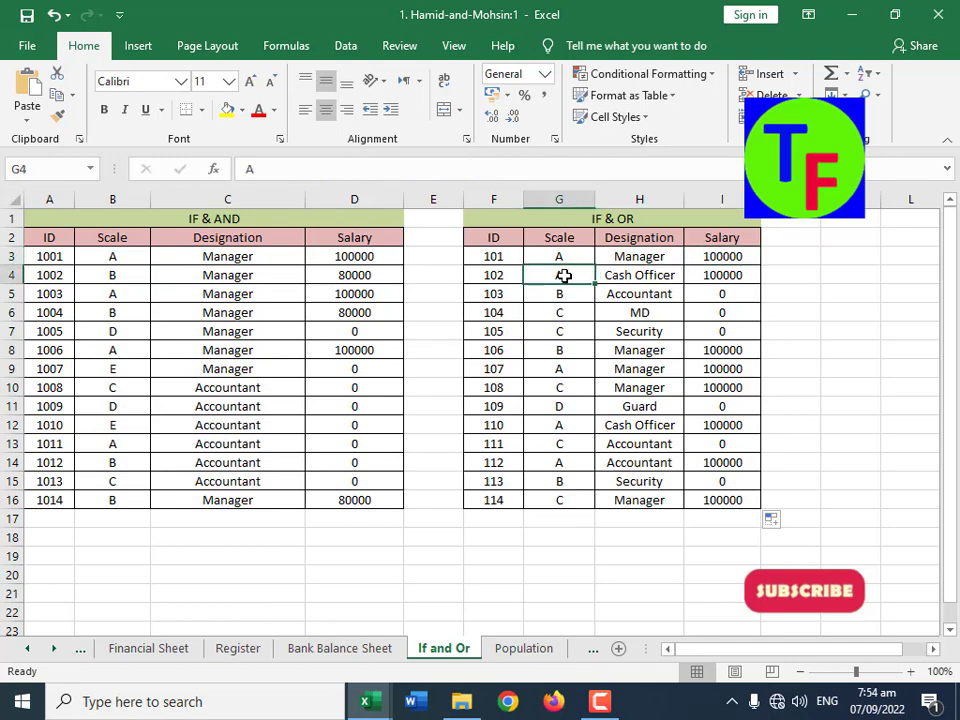
pyautogui.click(638, 277)
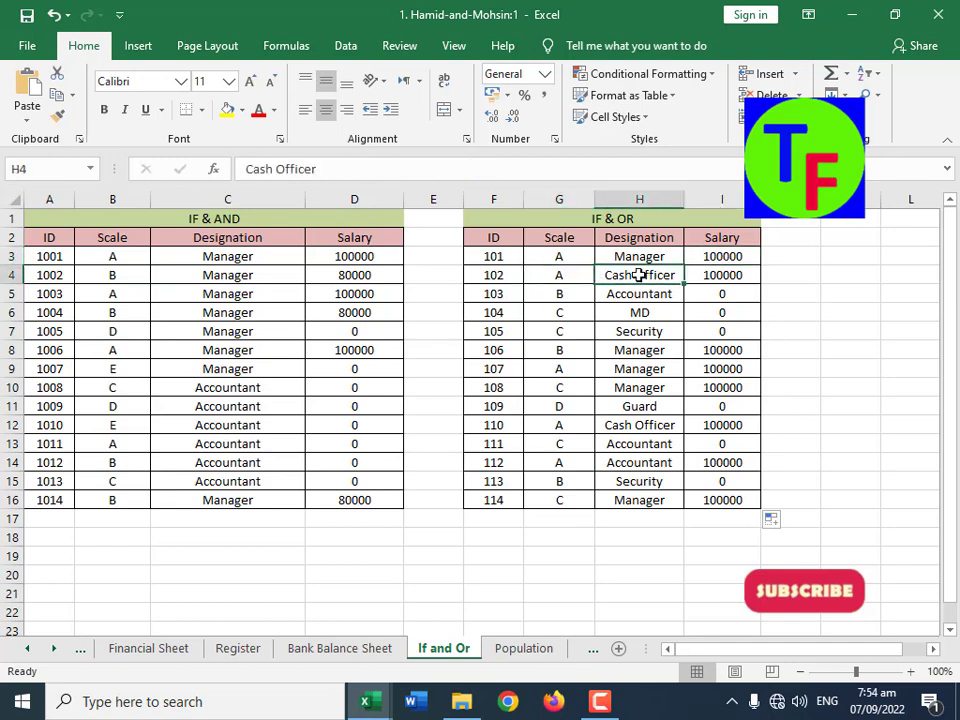
pyautogui.click(576, 278)
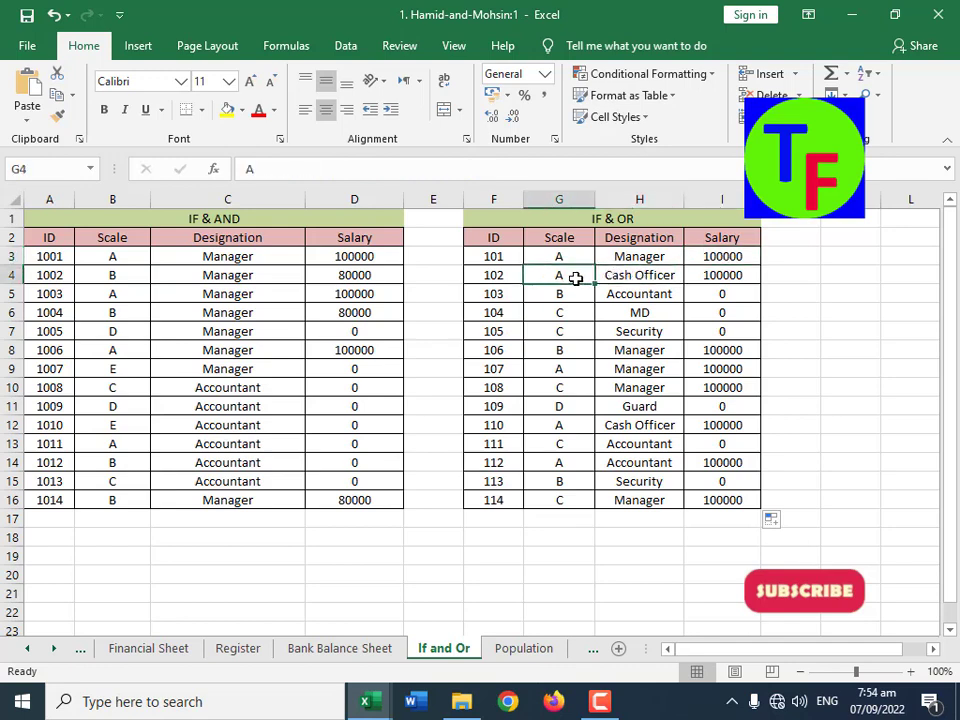
pyautogui.click(727, 278)
# Step: Compare the Scale and Designation of IDs 103 to 105 with the OR conditions and inspect the Salary formula in I5
pyautogui.click(574, 294)
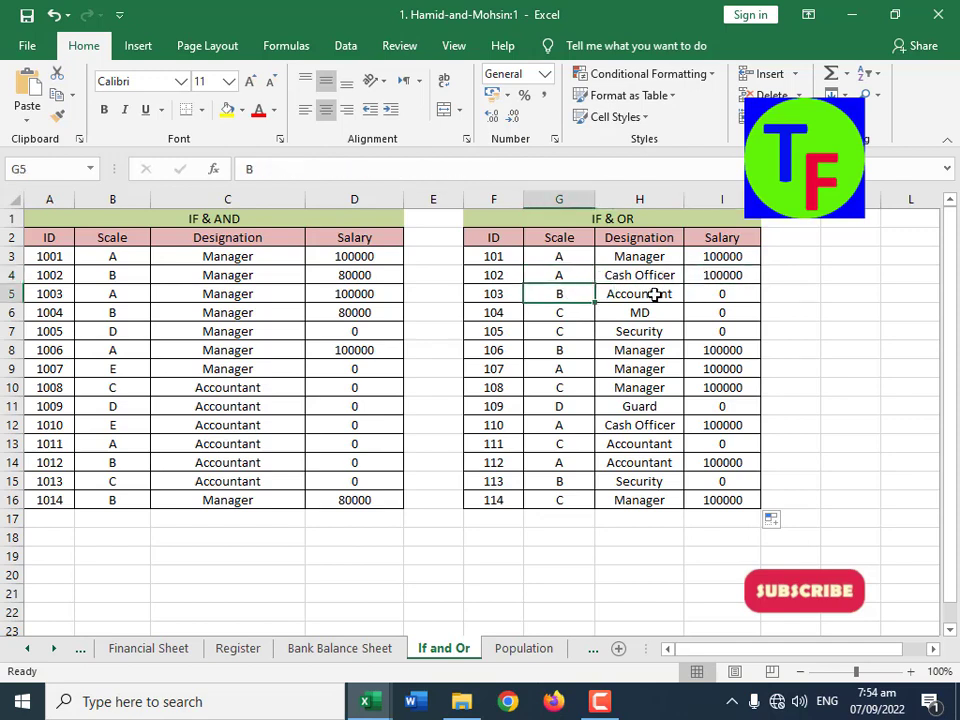
pyautogui.click(628, 294)
pyautogui.click(566, 294)
pyautogui.moveTo(566, 294); pyautogui.dragTo(649, 296)
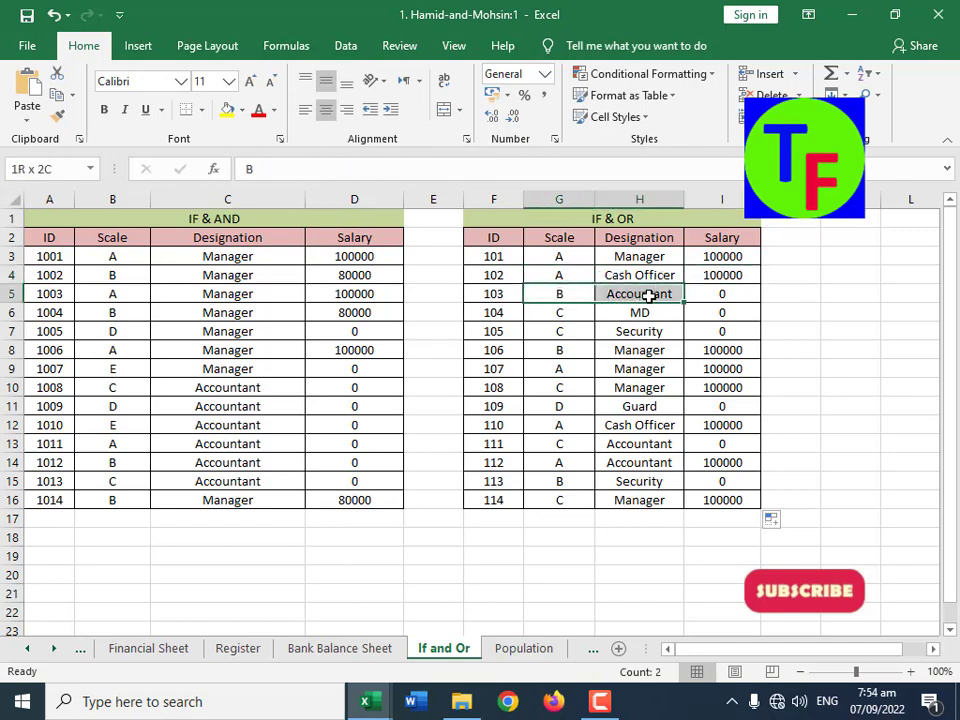
pyautogui.moveTo(557, 313); pyautogui.dragTo(628, 313)
pyautogui.moveTo(566, 331); pyautogui.dragTo(640, 334)
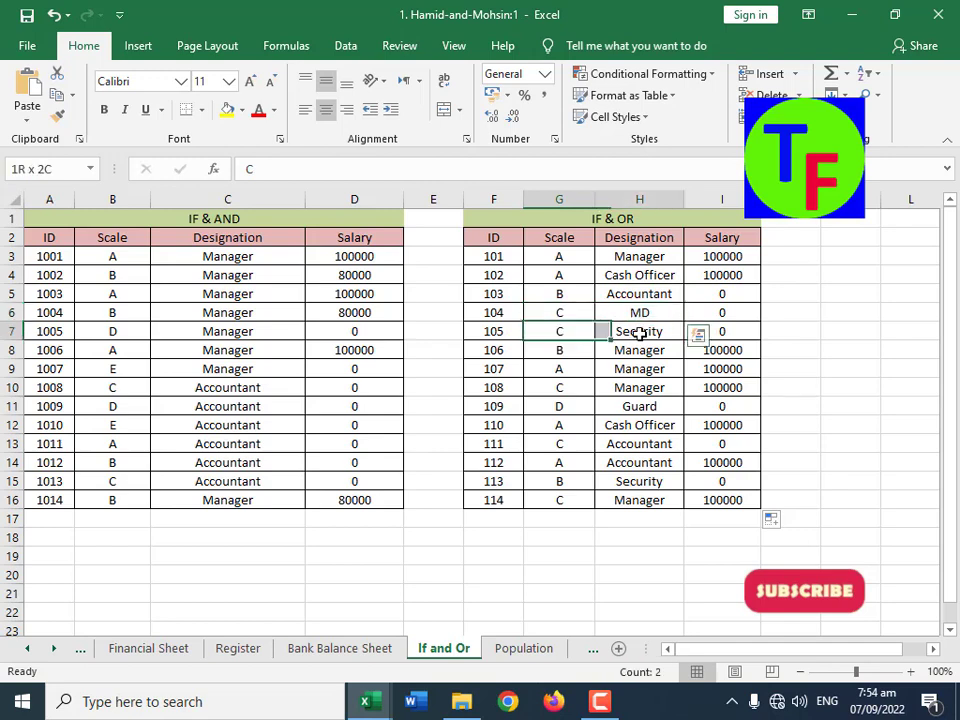
pyautogui.moveTo(677, 287); pyautogui.dragTo(579, 332)
pyautogui.click(737, 300)
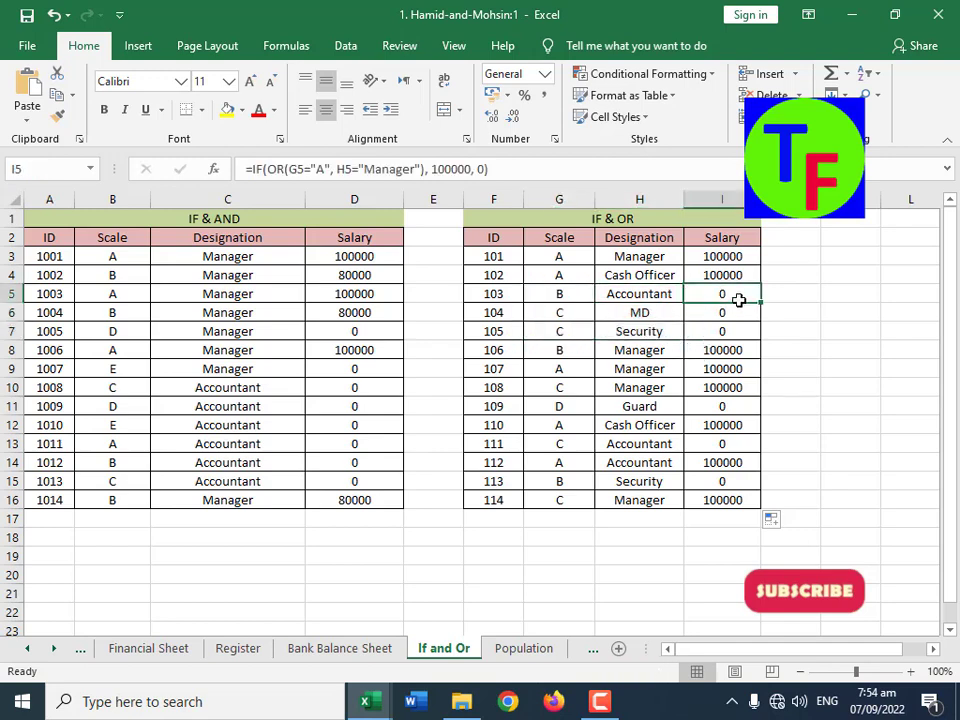
# Step: Test the OR formula by setting ID 103's Scale in G5 to A and ID 104's Designation in H6 to Manager
pyautogui.click(572, 295)
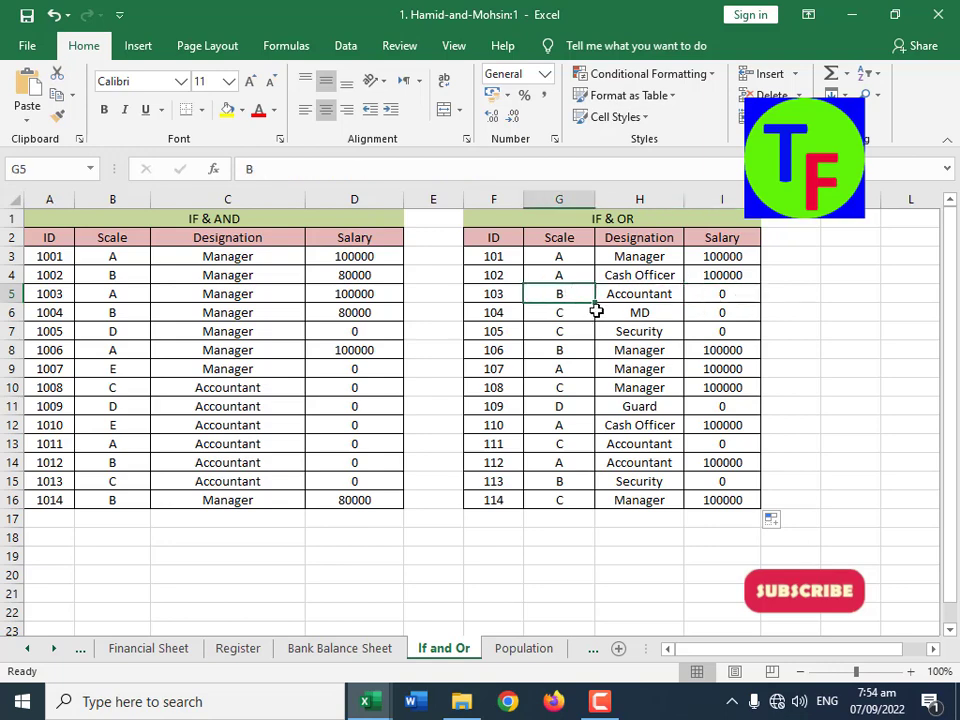
pyautogui.write('A')
pyautogui.press('Return')
pyautogui.press('Right')
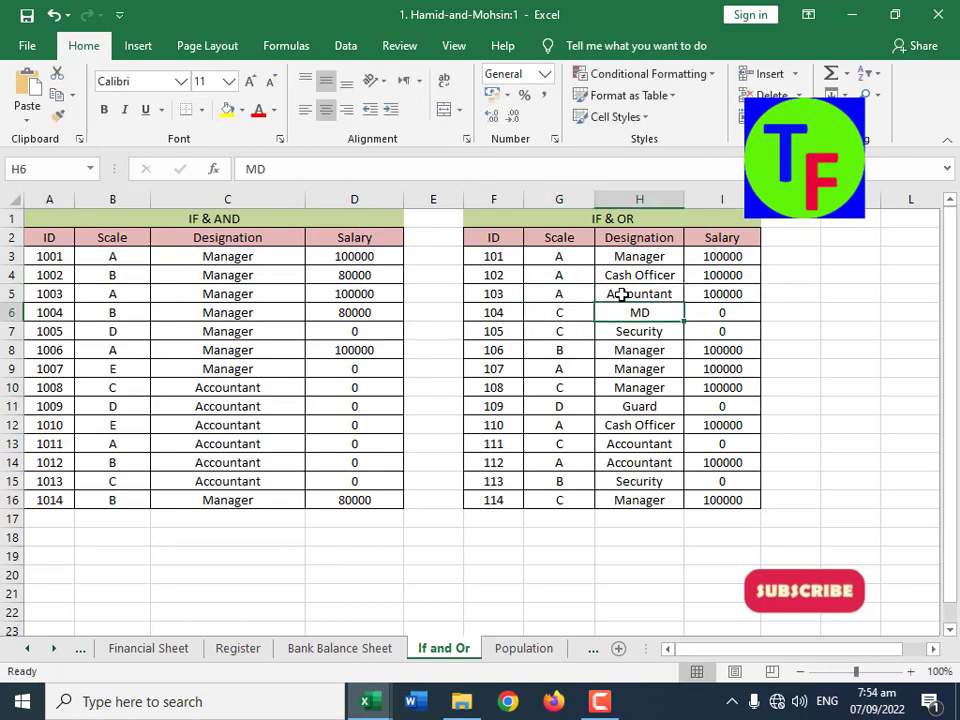
pyautogui.write('Manager')
pyautogui.press('Return')
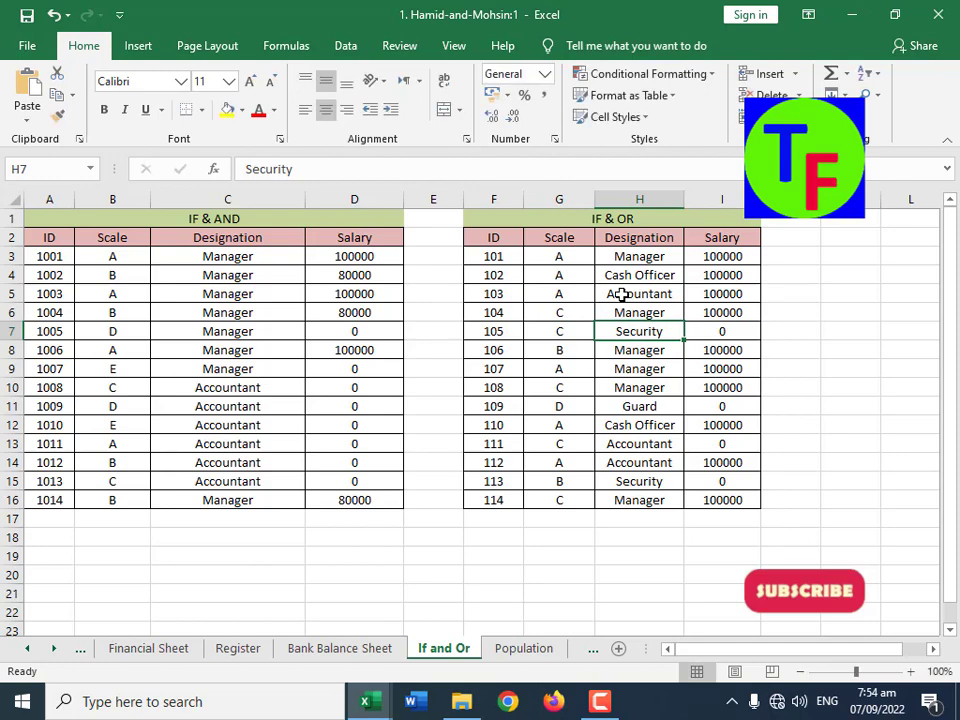
# Step: Review the Manager designations and A scales in rows 8 to 16 of the IF & OR table
pyautogui.moveTo(636, 347); pyautogui.dragTo(647, 396)
pyautogui.click(554, 425)
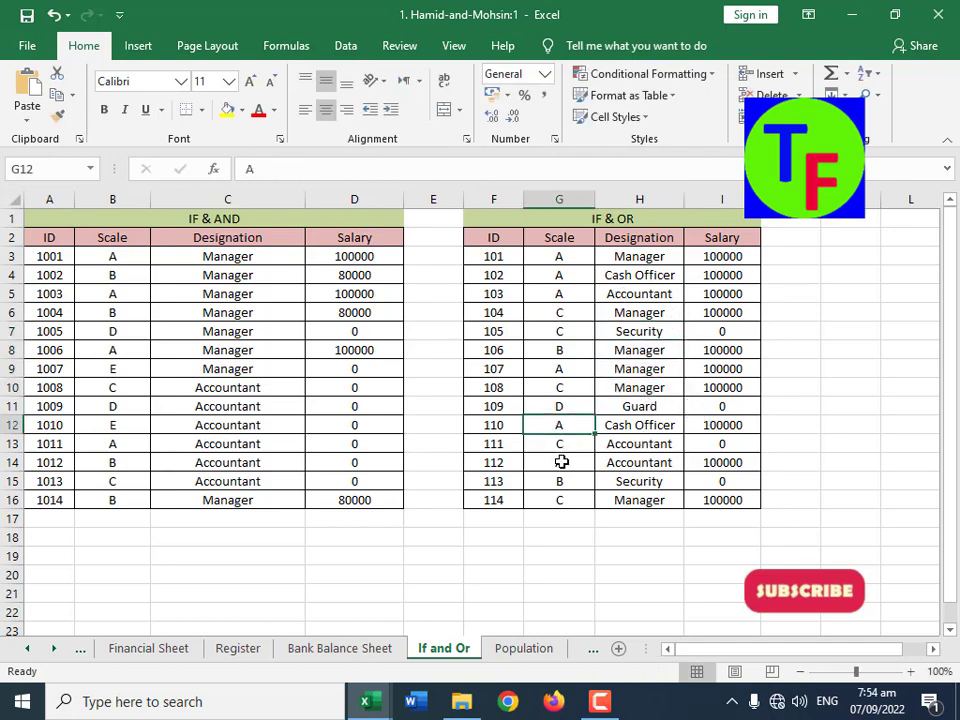
pyautogui.click(561, 462)
pyautogui.click(632, 502)
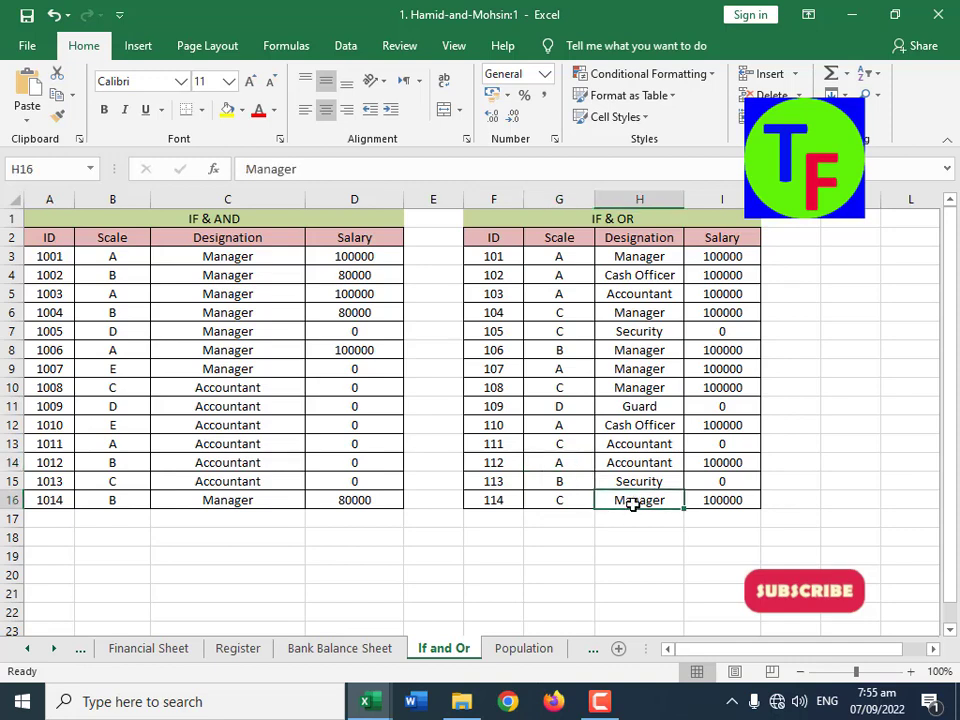